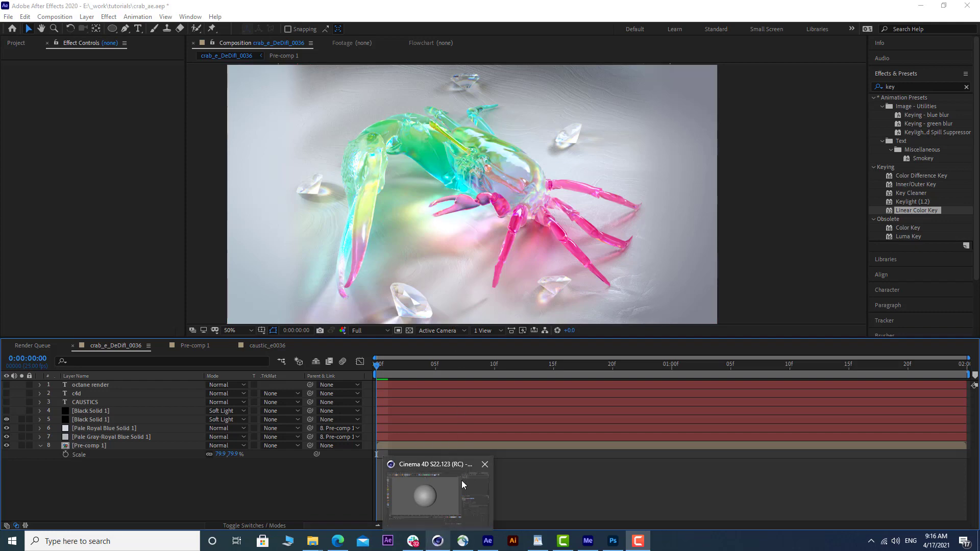
# Step: Switch to Cinema 4D and look through the properties of the plane, sphere and camera
pyautogui.click(463, 493)
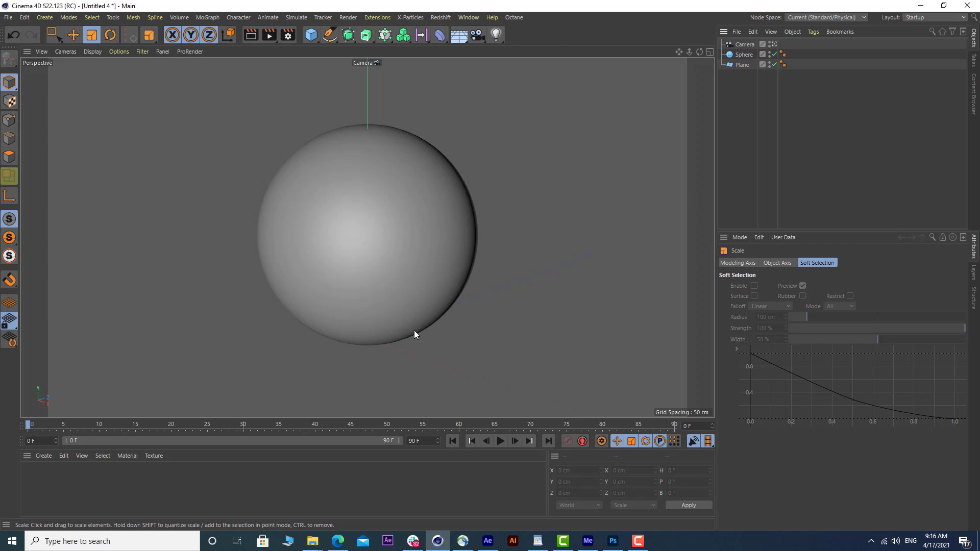
pyautogui.click(739, 65)
pyautogui.click(740, 56)
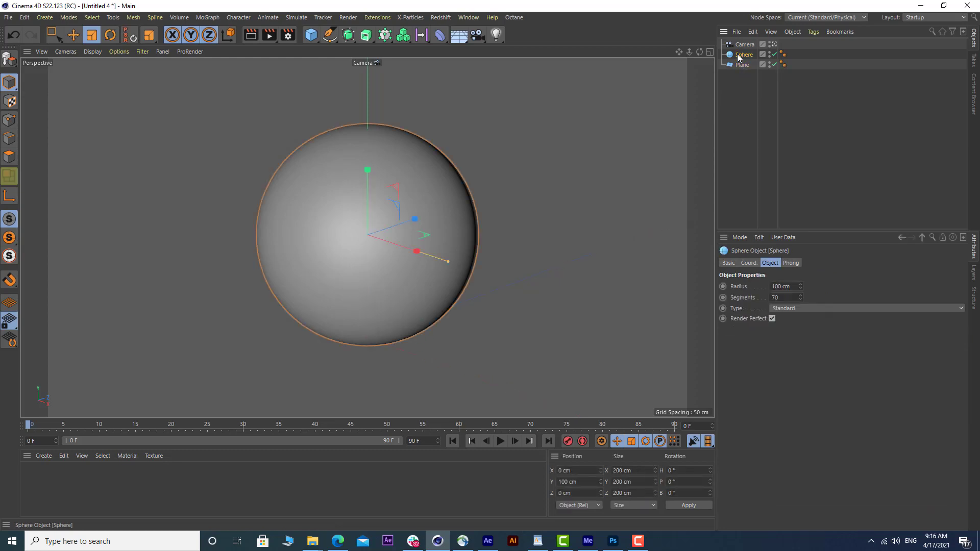
pyautogui.click(737, 46)
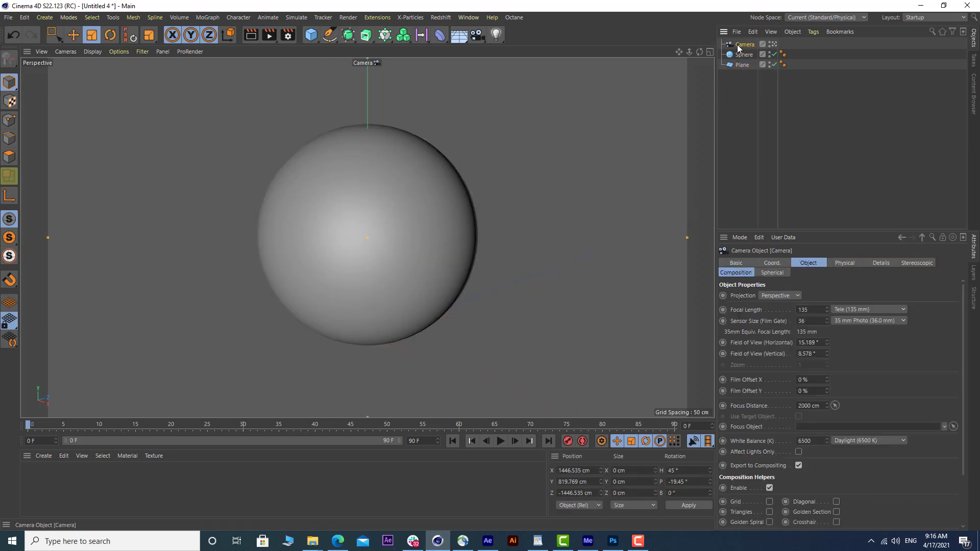
# Step: Open the Octane Live Viewer, start the live render and dock the viewer beside the perspective viewport
pyautogui.click(512, 18)
pyautogui.click(531, 46)
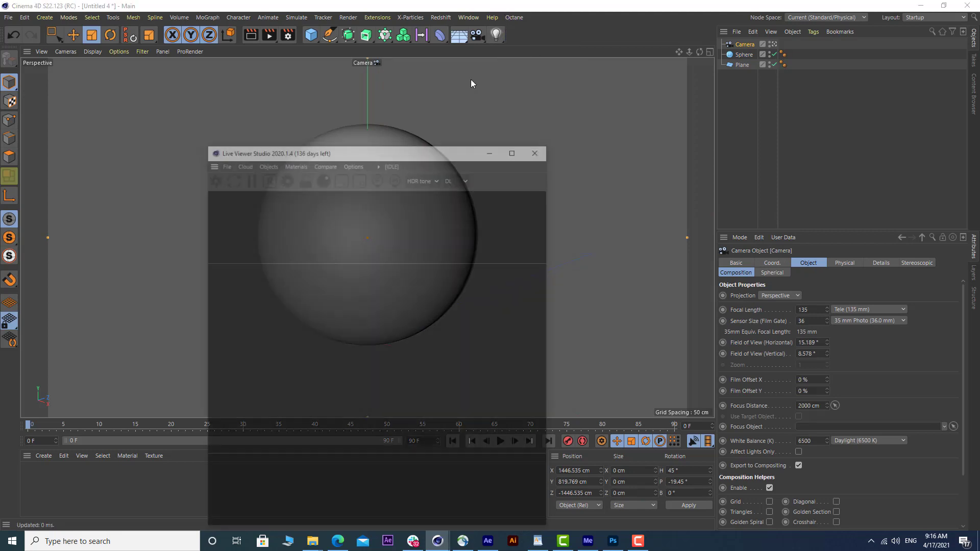
pyautogui.click(216, 179)
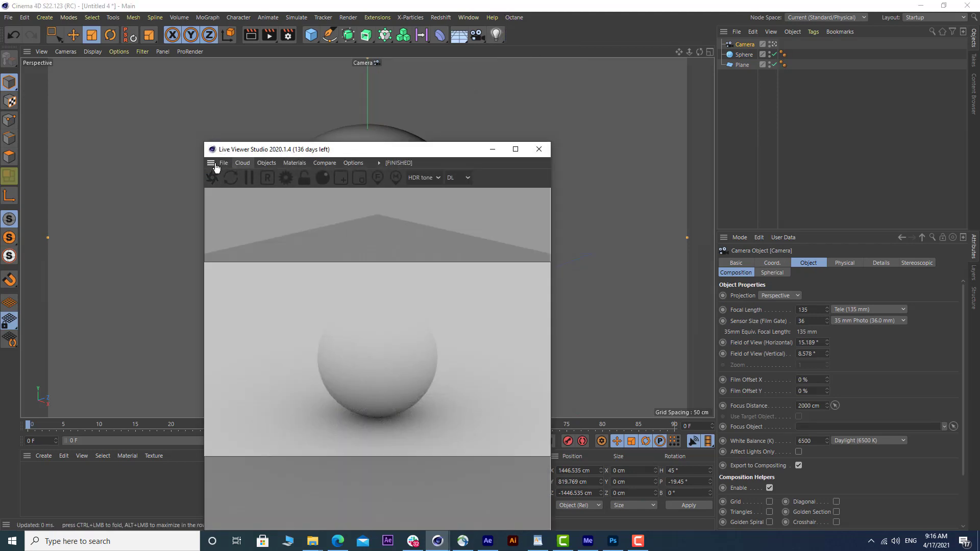
pyautogui.moveTo(213, 165); pyautogui.dragTo(663, 137)
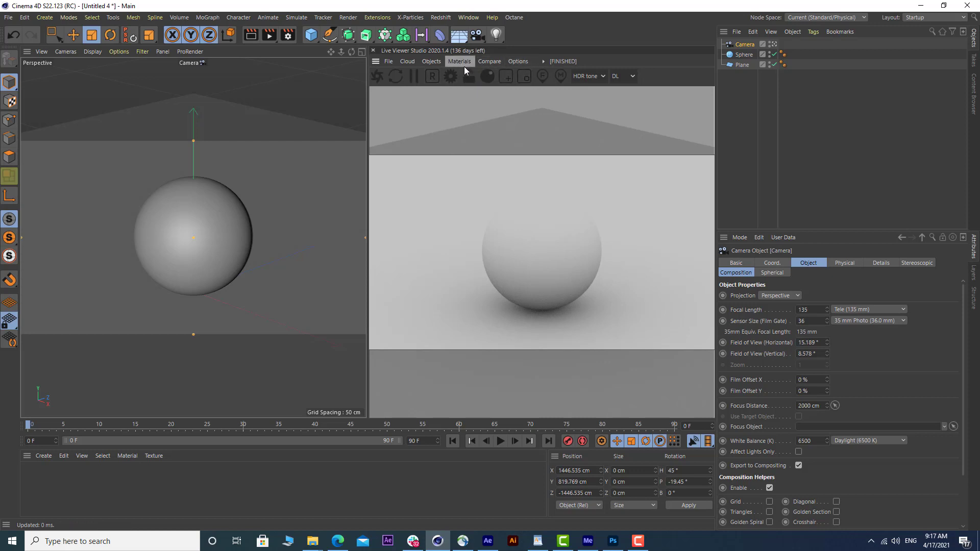
# Step: Add an Octane HDRI environment and an Octane area light to the scene
pyautogui.click(434, 61)
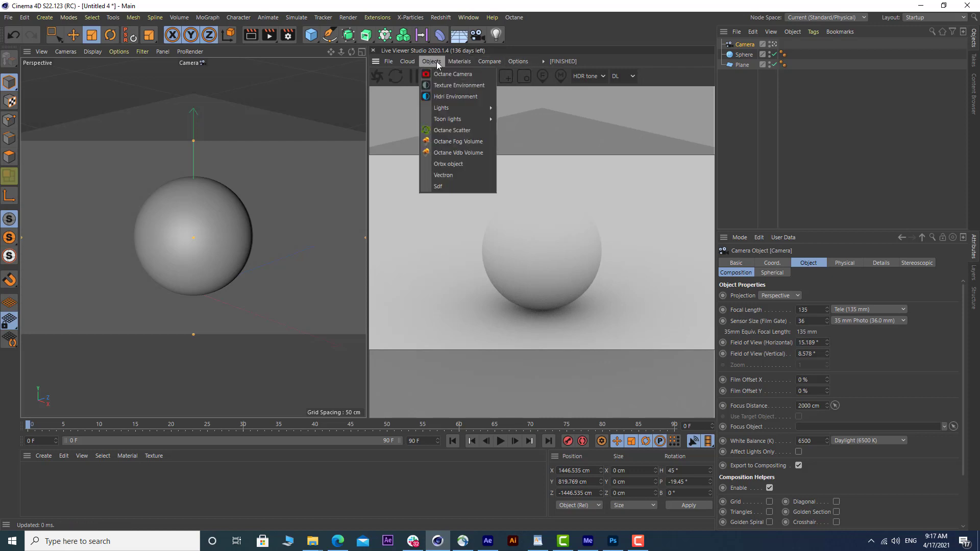
pyautogui.click(451, 97)
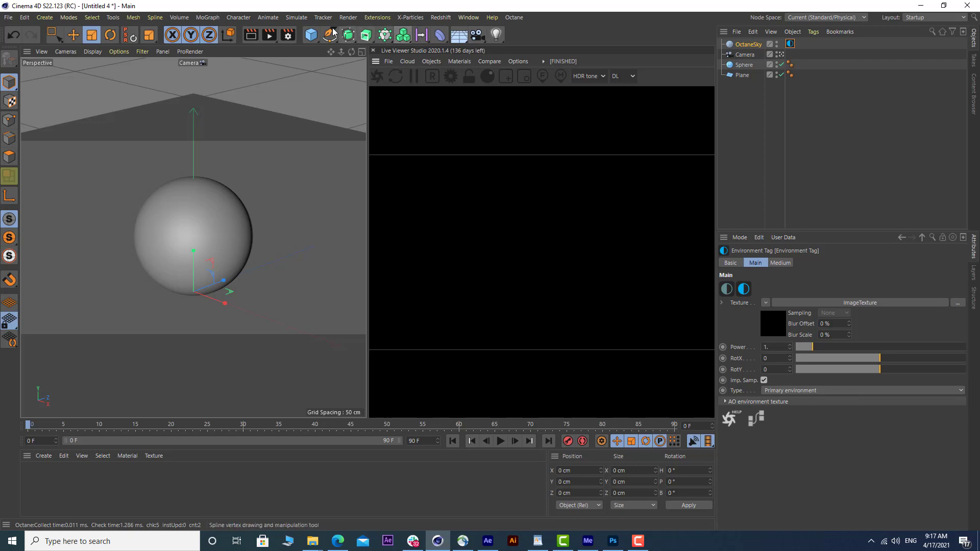
pyautogui.click(431, 64)
pyautogui.moveTo(449, 107)
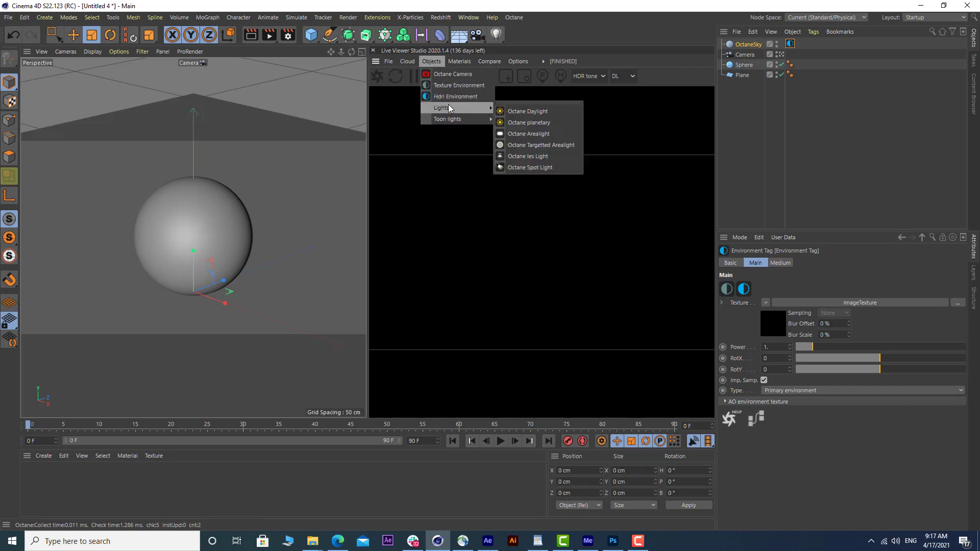
pyautogui.click(531, 134)
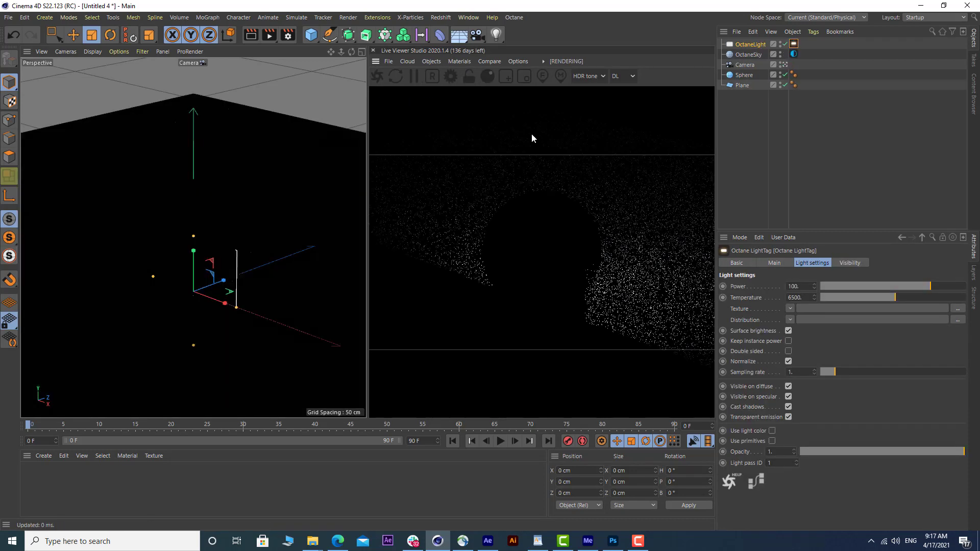
# Step: Aim the area light at the sphere with a Target tag and move it to about X -250, Y 378, Z -62 cm
pyautogui.rightClick(743, 45)
pyautogui.moveTo(821, 38)
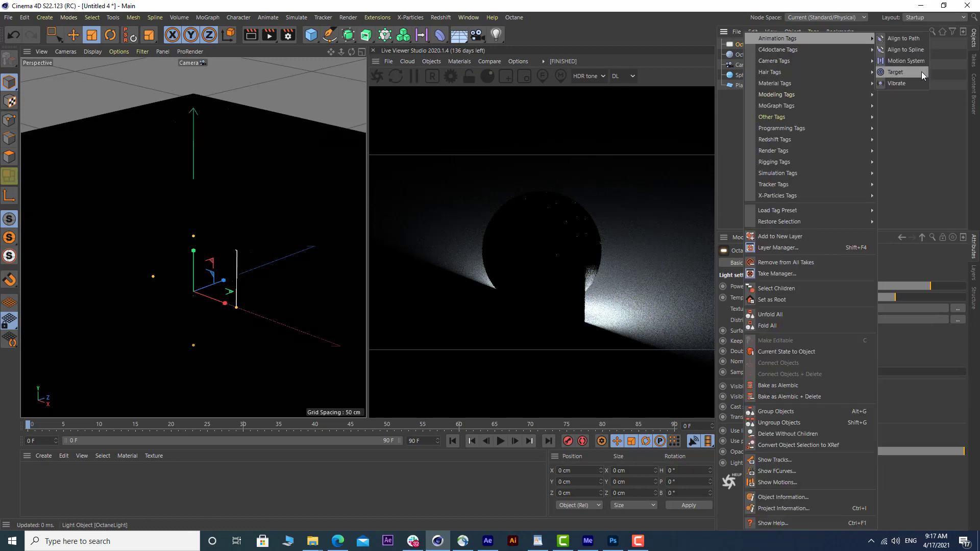
pyautogui.click(913, 72)
pyautogui.moveTo(797, 72); pyautogui.dragTo(793, 287)
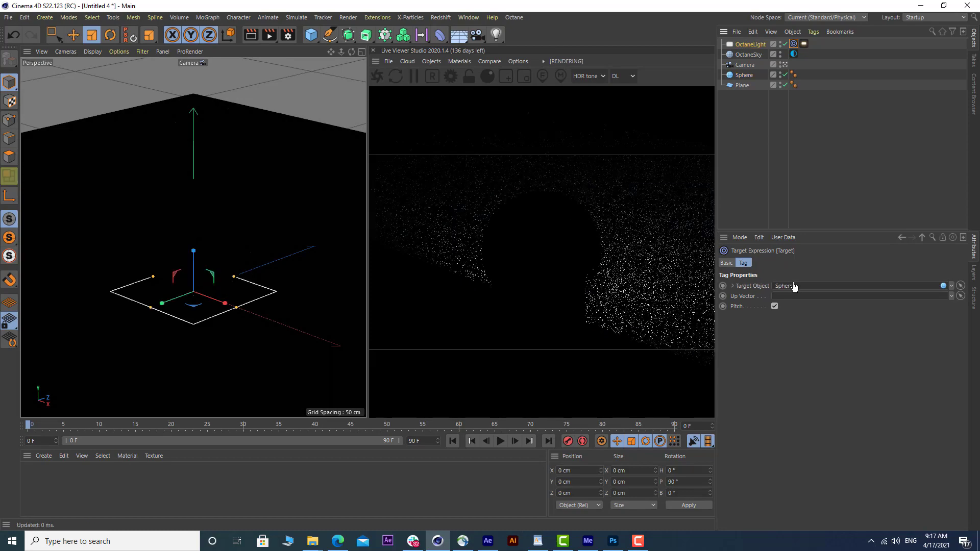
pyautogui.press('e')
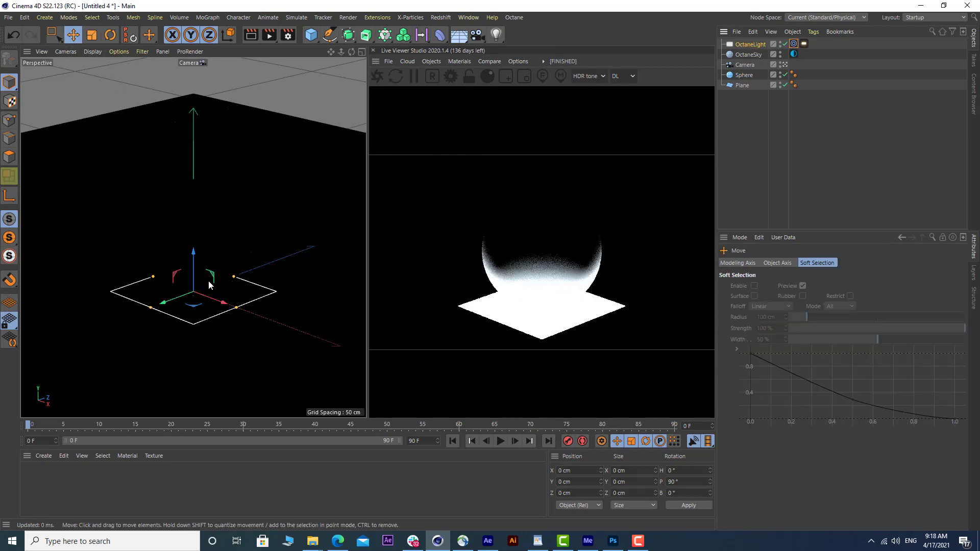
pyautogui.moveTo(211, 277); pyautogui.dragTo(81, 42)
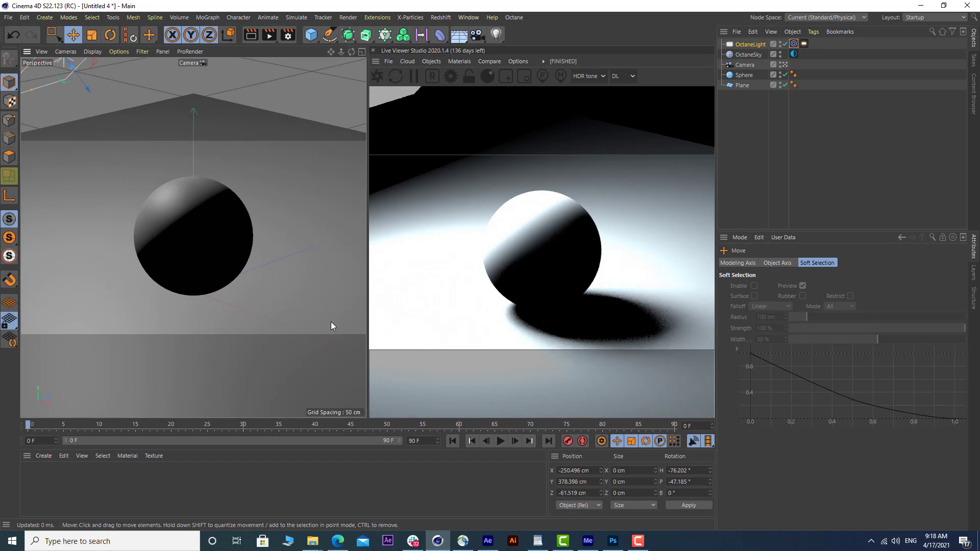
# Step: Create an Octane Specular material and apply it to the sphere
pyautogui.click(434, 62)
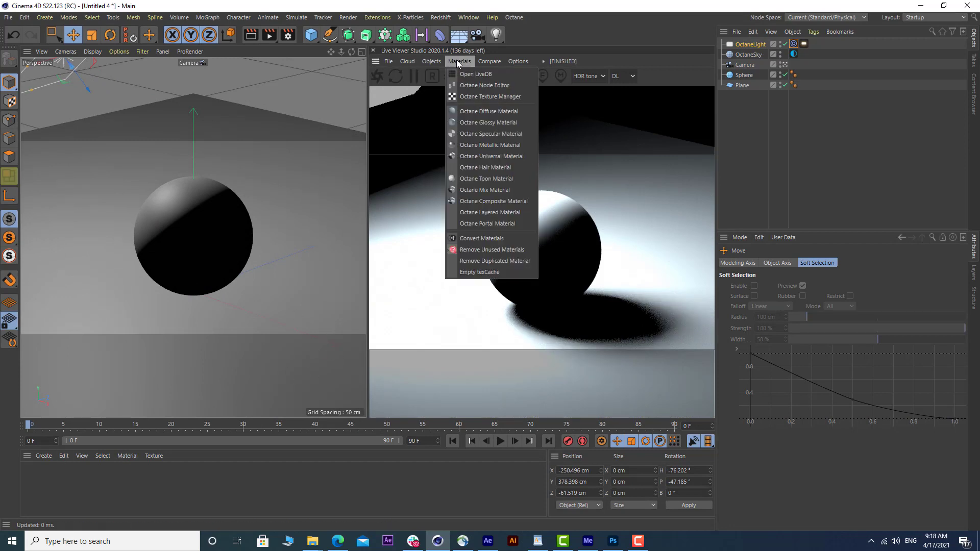
pyautogui.click(468, 134)
pyautogui.moveTo(32, 474); pyautogui.dragTo(166, 240)
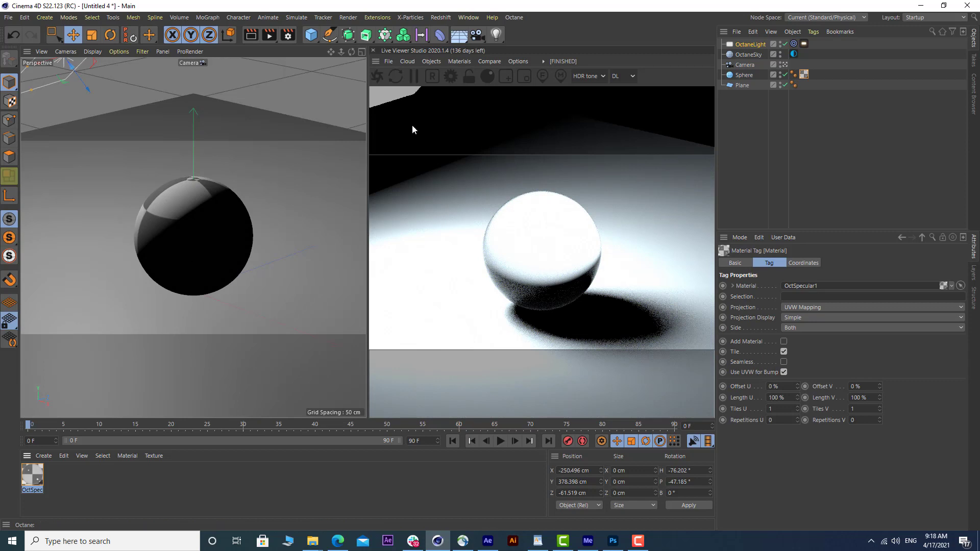
# Step: Switch the Octane kernel from Directlighting to Pathtracing and close the Octane settings
pyautogui.click(444, 78)
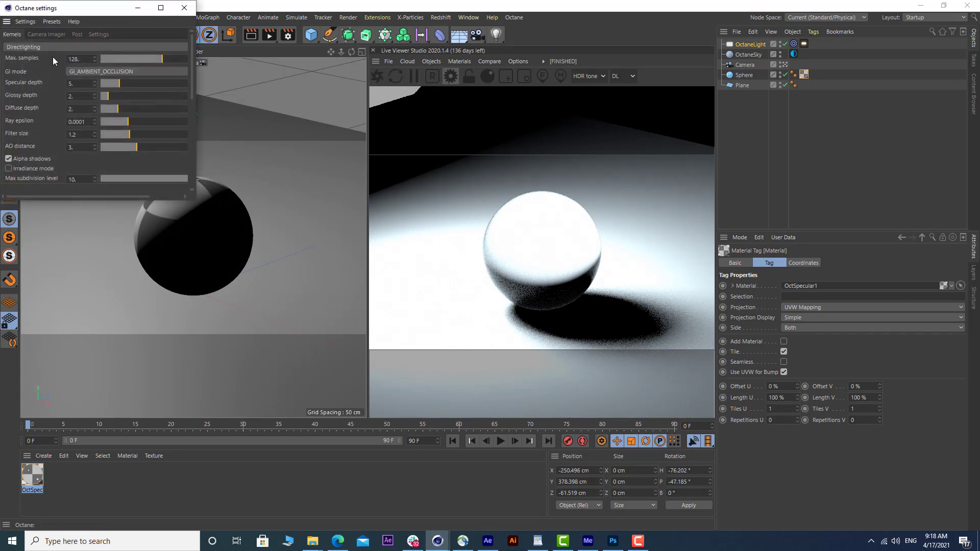
pyautogui.click(48, 47)
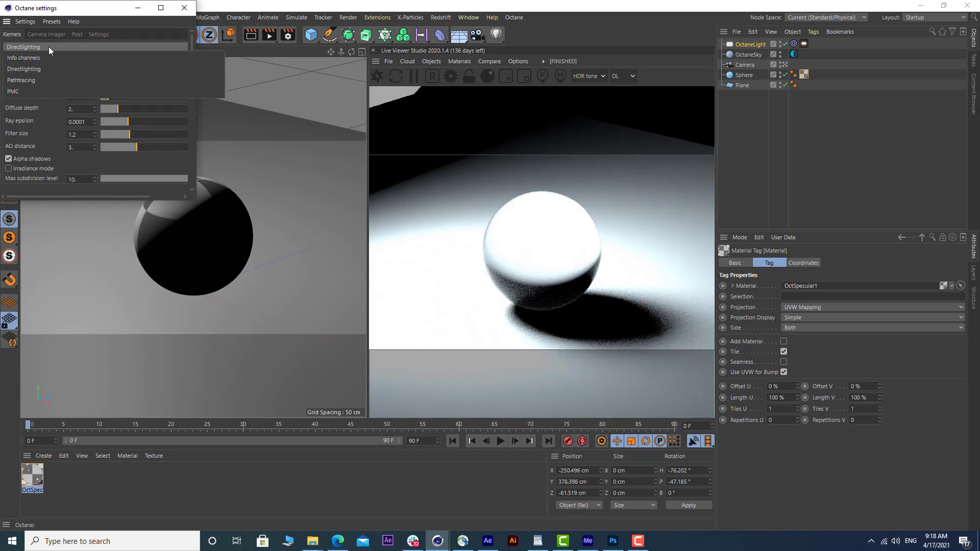
pyautogui.click(48, 78)
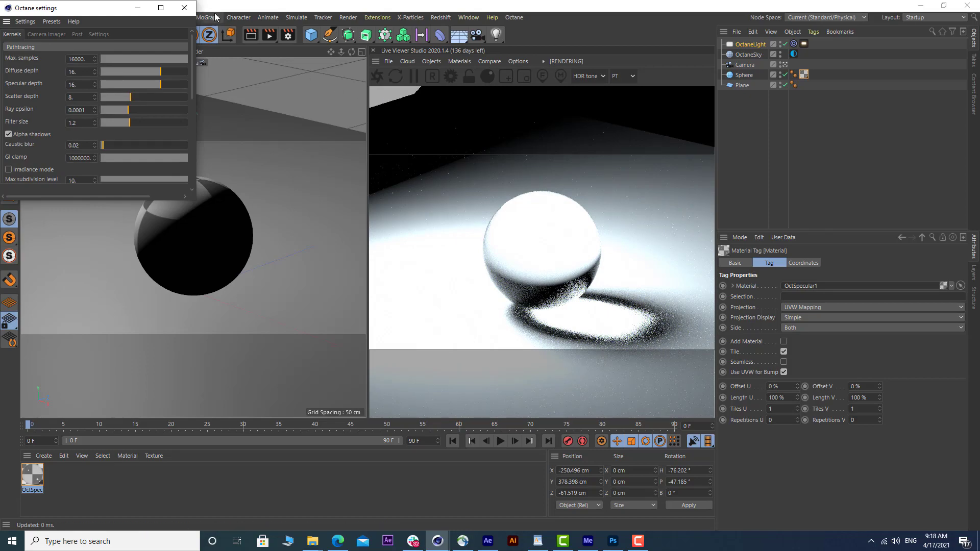
pyautogui.click(184, 7)
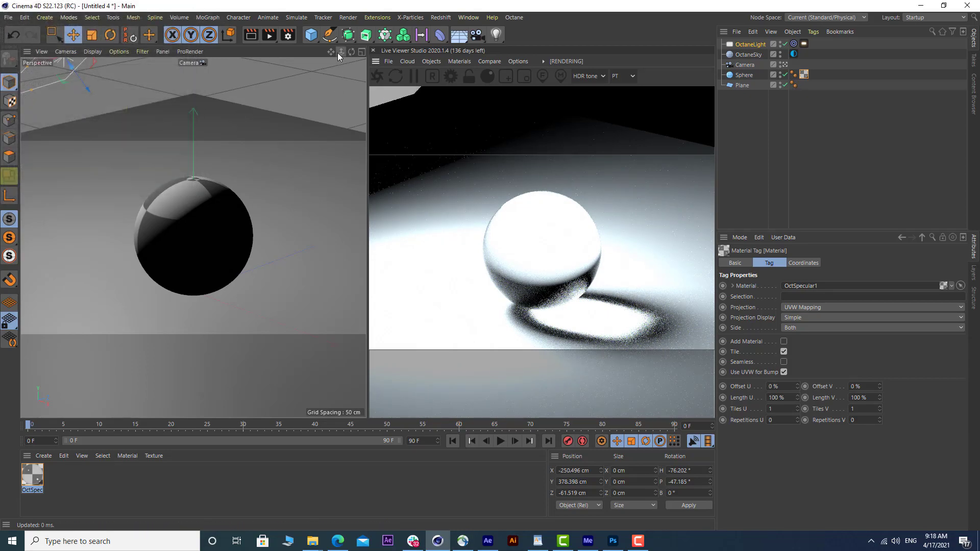
# Step: Pull the camera back slightly from the sphere and set the scene's renderer to Octane Renderer
pyautogui.moveTo(339, 52); pyautogui.dragTo(309, 53)
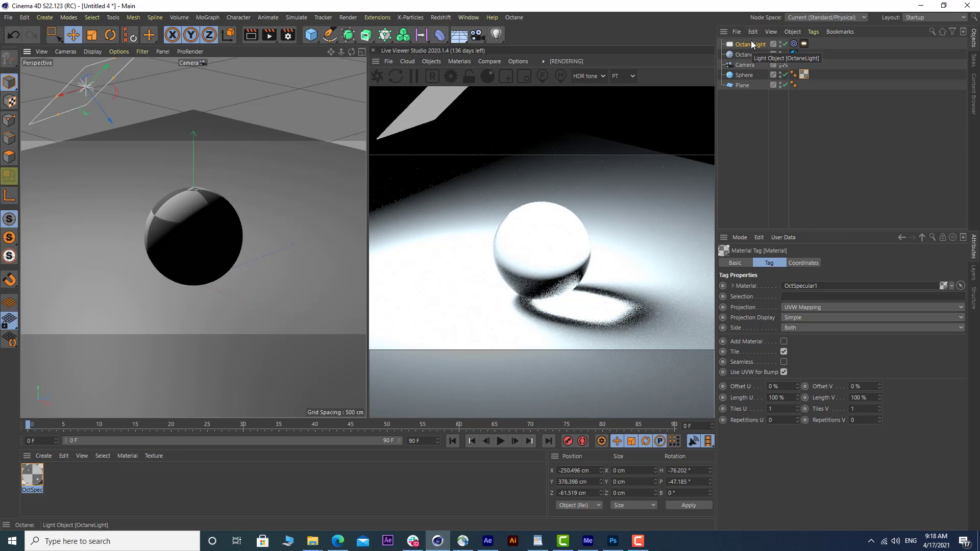
pyautogui.click(288, 36)
pyautogui.click(360, 54)
pyautogui.click(367, 110)
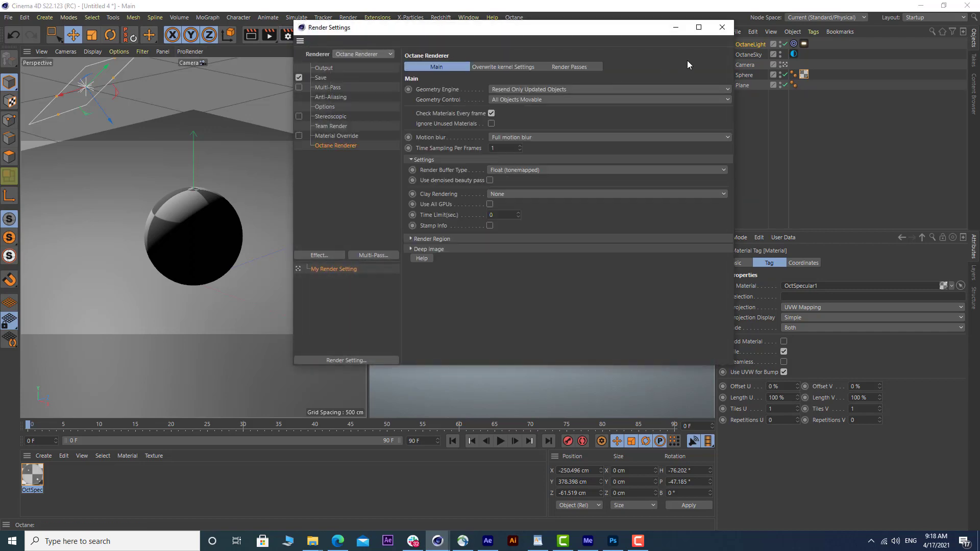
pyautogui.click(719, 27)
# Step: Set the Pathtracing kernel's maximum samples to 1000
pyautogui.click(453, 74)
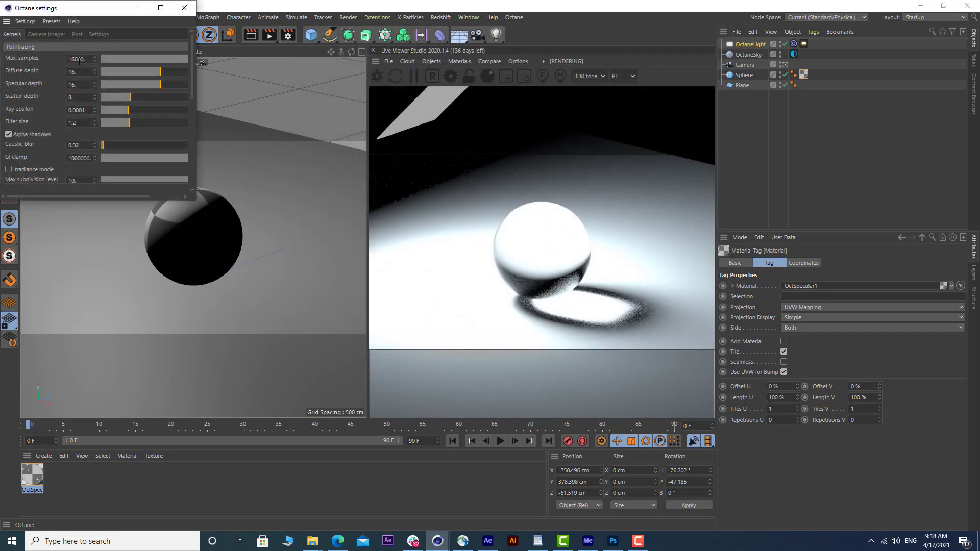
pyautogui.doubleClick(77, 58)
pyautogui.write('1000')
pyautogui.press('Return')
pyautogui.click(184, 7)
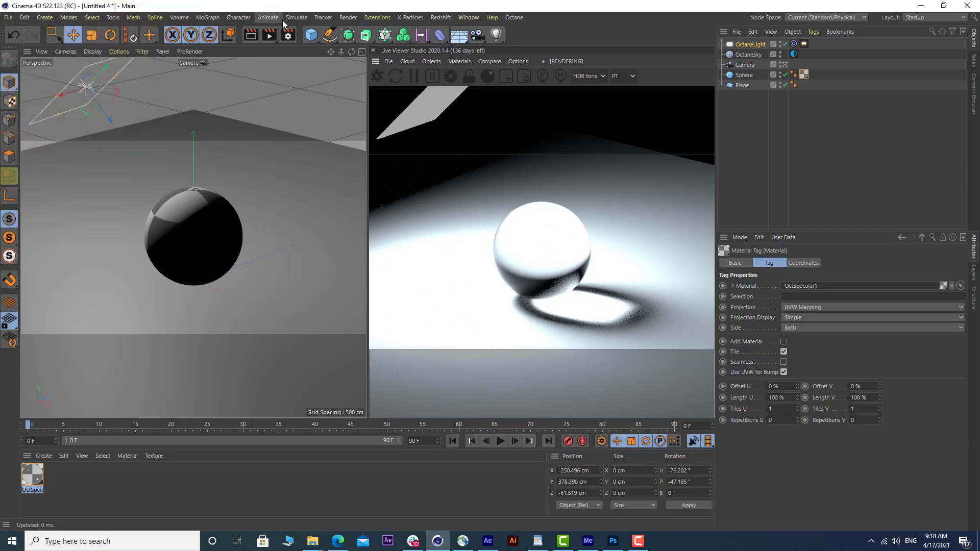
# Step: Render the scene to the Picture Viewer, examine the caustics under the sphere and close the viewer
pyautogui.click(269, 35)
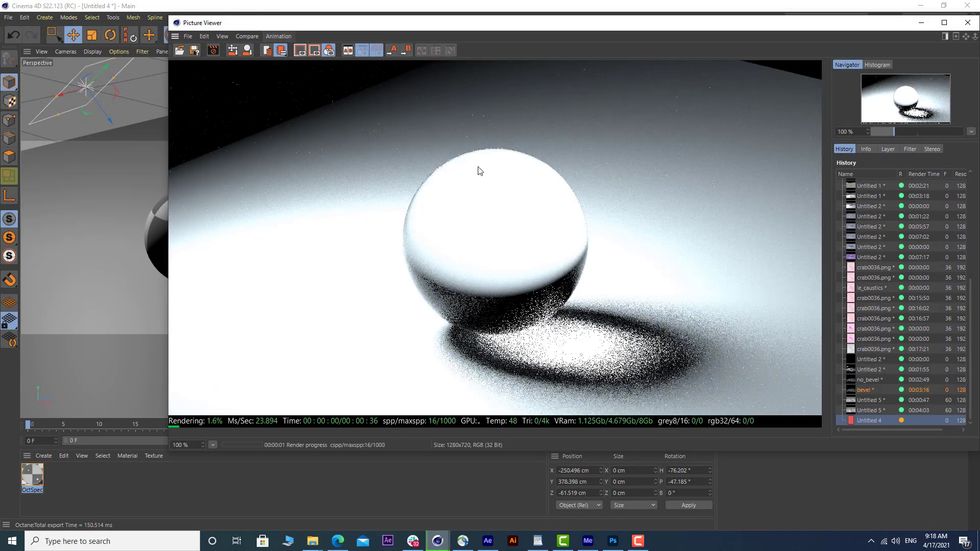
pyautogui.scroll(-4, 477, 167)
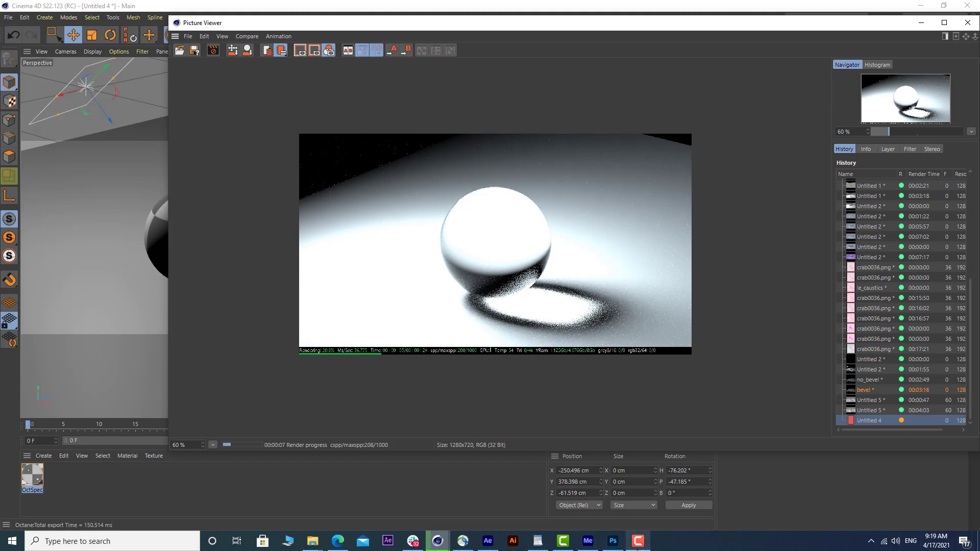
pyautogui.click(638, 540)
pyautogui.click(930, 496)
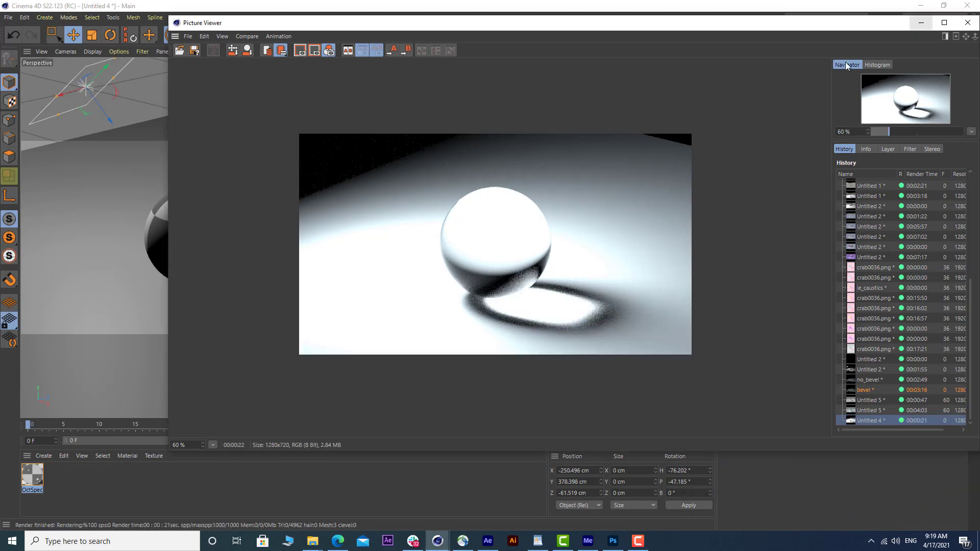
pyautogui.scroll(2, 531, 291)
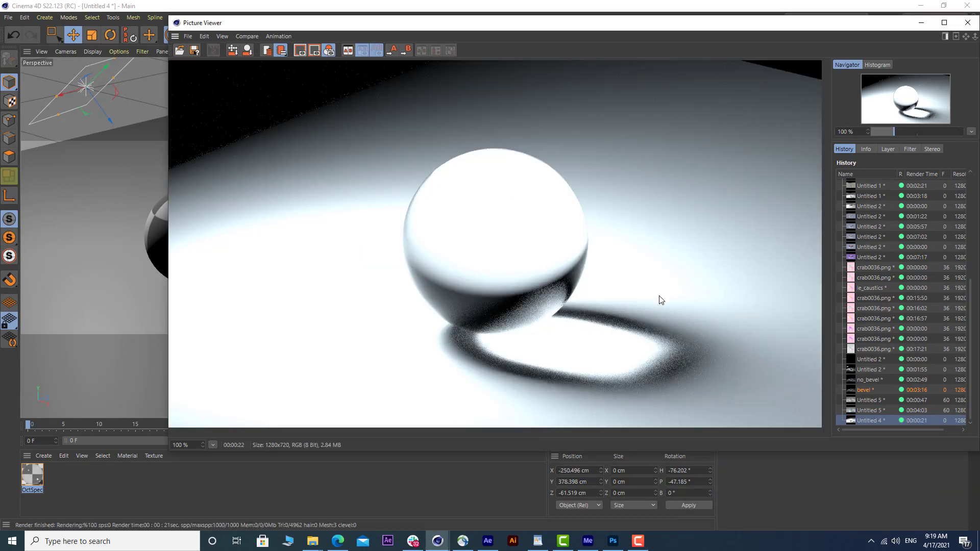
pyautogui.click(967, 23)
# Step: Restart the live render and set the specular material's transmission color to a saturated red (R 0.9, G and B 0.012433)
pyautogui.click(374, 79)
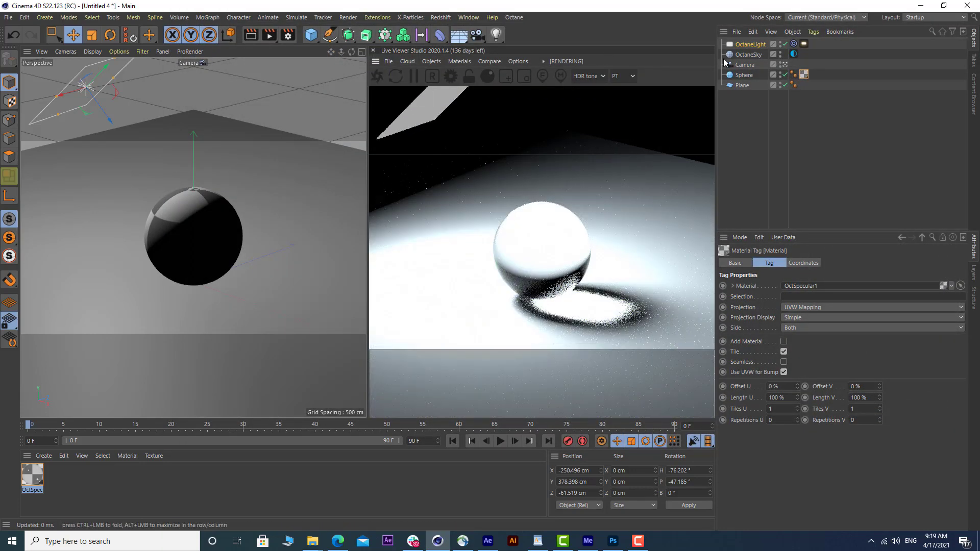
pyautogui.doubleClick(33, 476)
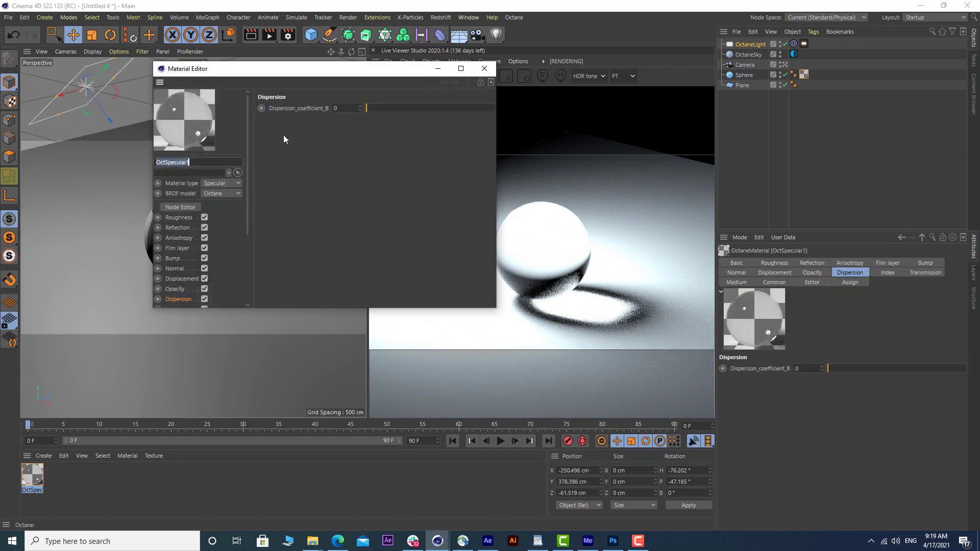
pyautogui.moveTo(350, 78); pyautogui.dragTo(227, 75)
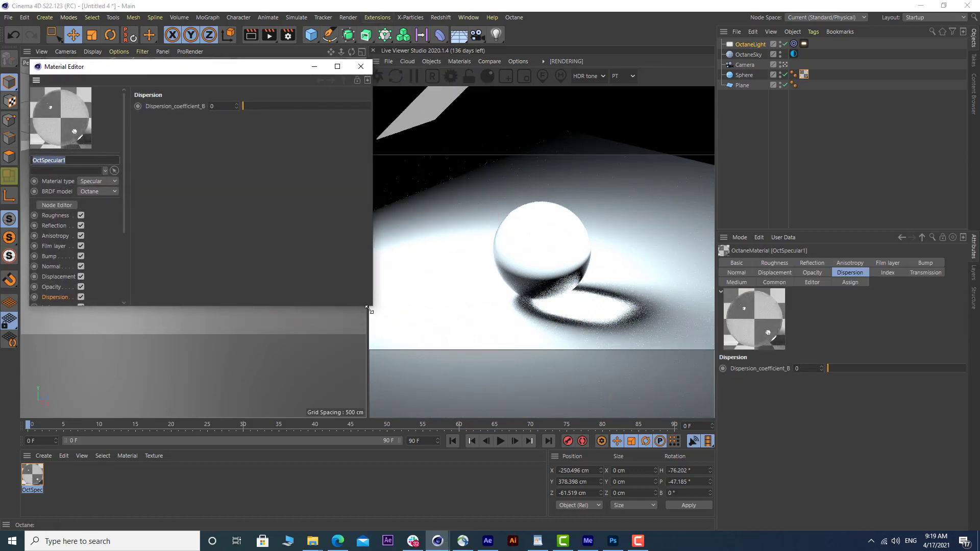
pyautogui.moveTo(368, 310); pyautogui.dragTo(291, 426)
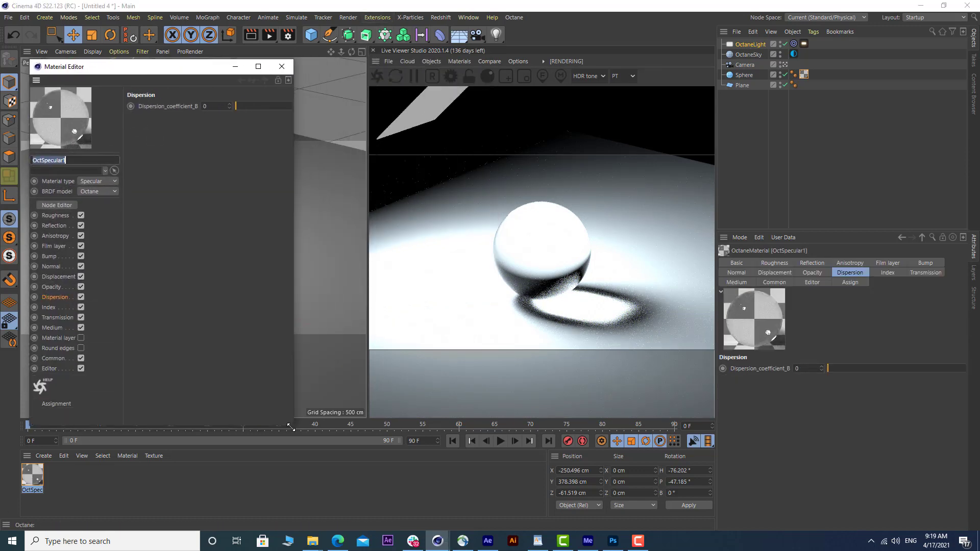
pyautogui.click(68, 318)
pyautogui.click(161, 115)
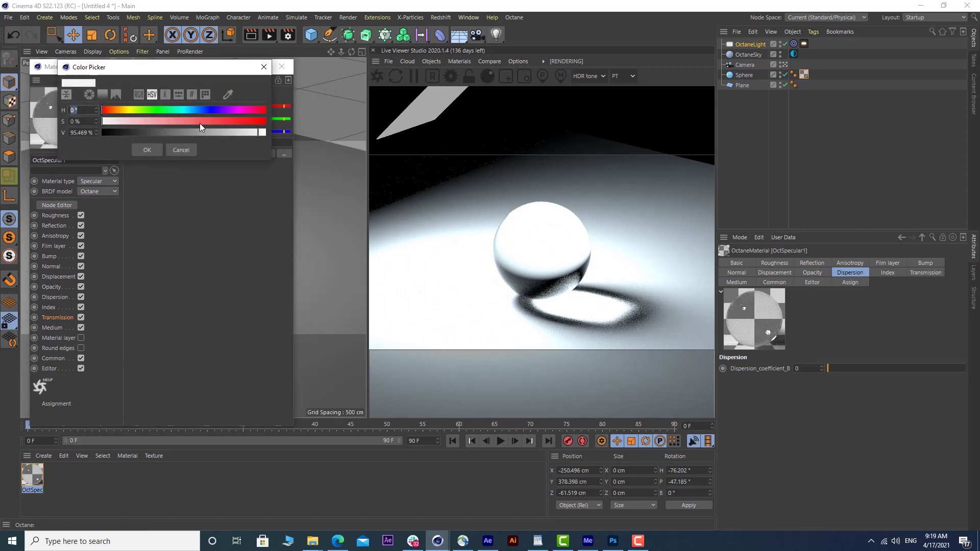
pyautogui.moveTo(200, 123); pyautogui.dragTo(246, 123)
pyautogui.click(153, 149)
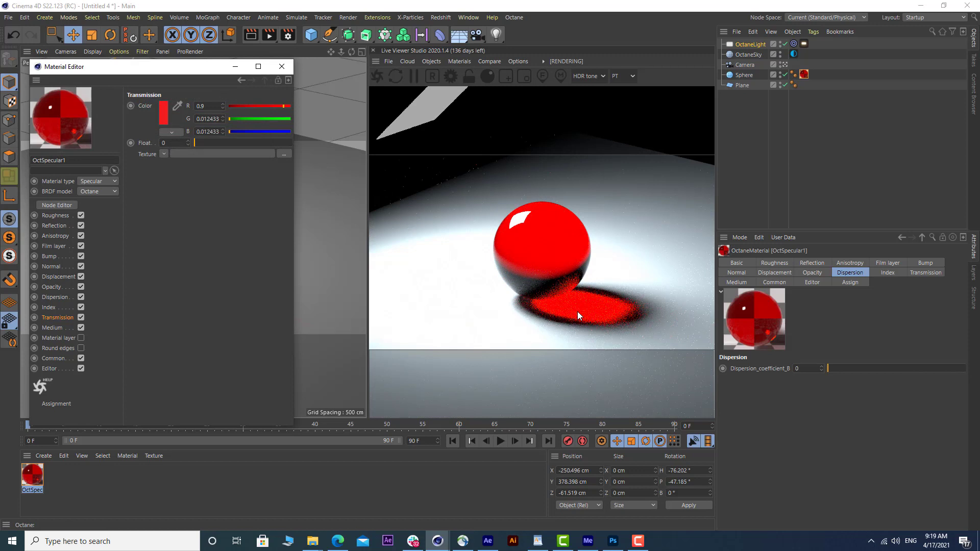
# Step: Change the specular material's transmission color to cyan with H 187°, S 88% and V 95.469%
pyautogui.click(163, 115)
pyautogui.click(188, 112)
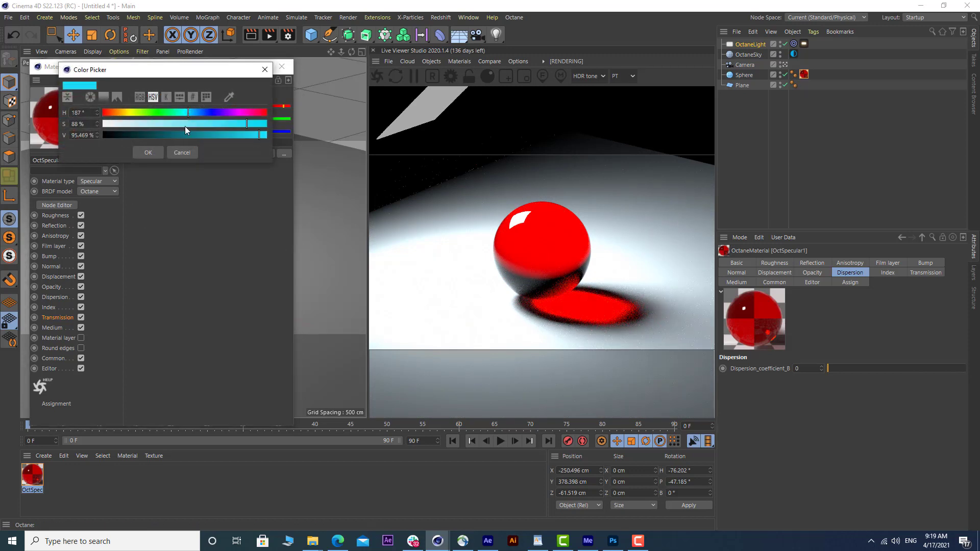
pyautogui.click(151, 153)
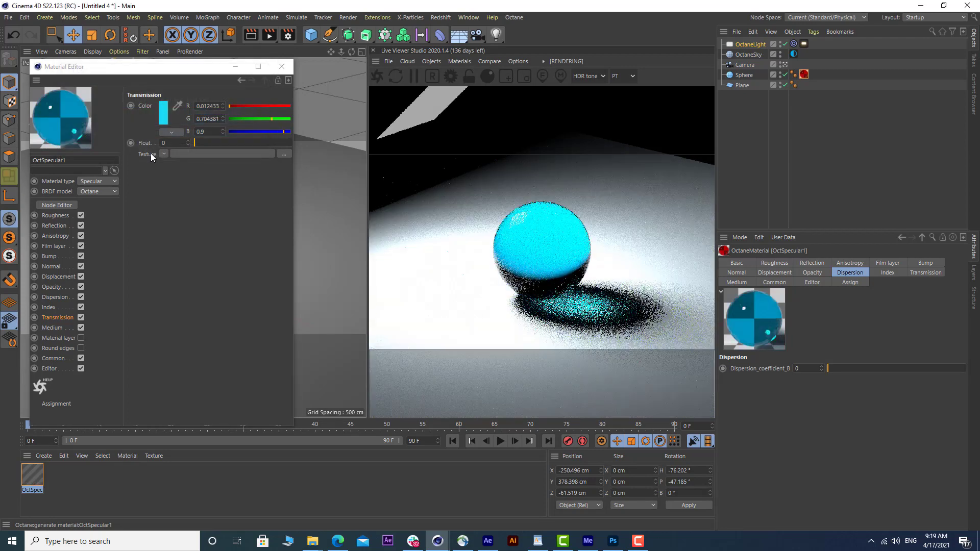
# Step: Set the specular material's transmission color to white by reducing its saturation to 0%
pyautogui.click(164, 107)
pyautogui.moveTo(149, 119); pyautogui.dragTo(112, 140)
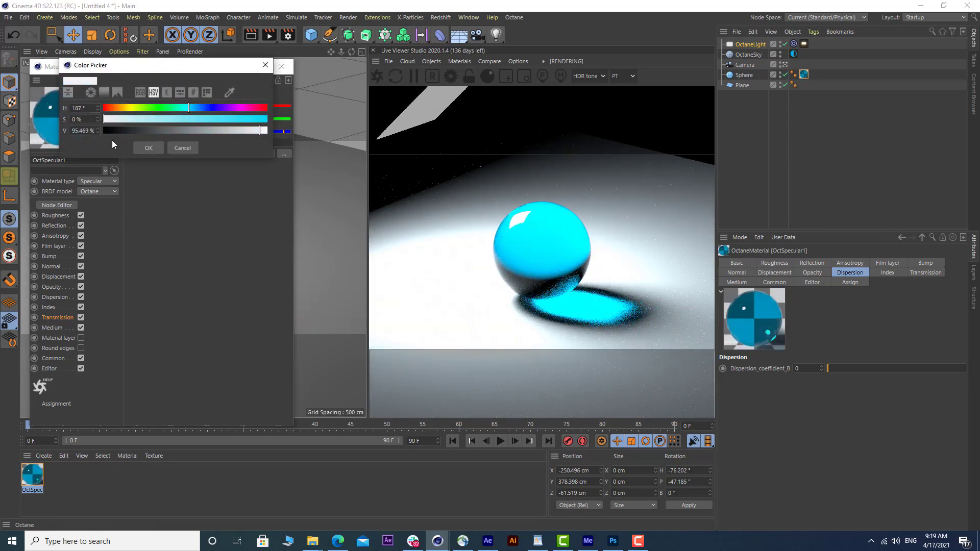
pyautogui.click(145, 147)
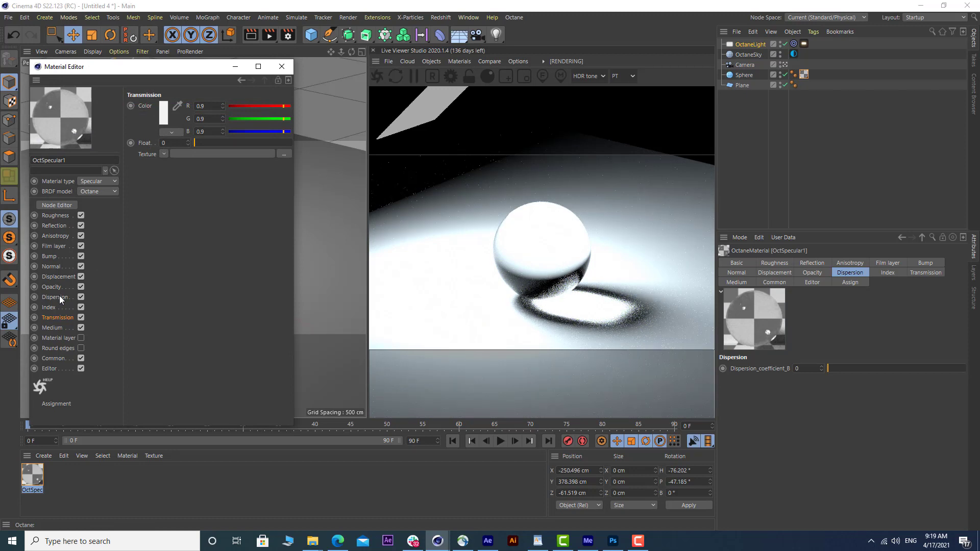
# Step: Raise the specular material's Dispersion_coefficient_B to 0.1 and close the Material Editor
pyautogui.click(59, 296)
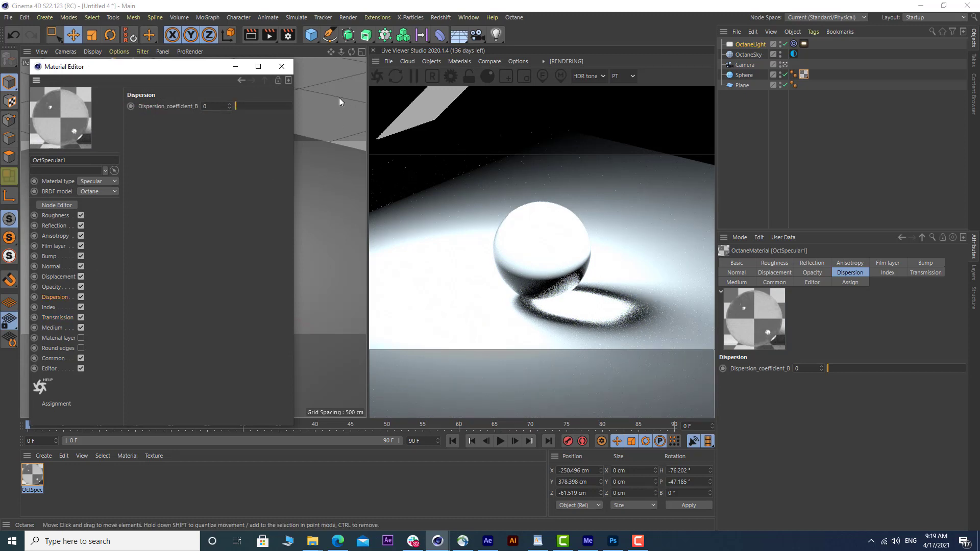
pyautogui.moveTo(294, 206); pyautogui.dragTo(346, 206)
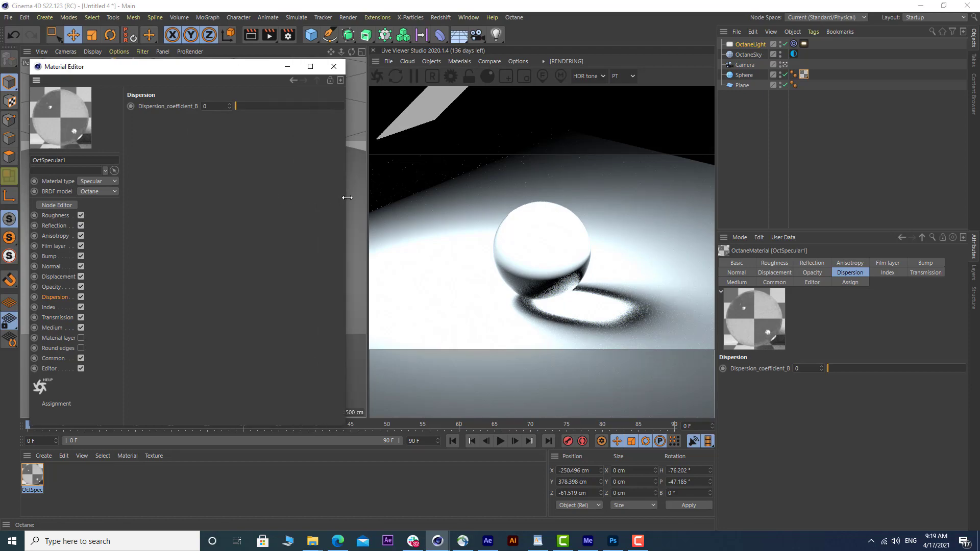
pyautogui.moveTo(235, 105); pyautogui.dragTo(274, 108)
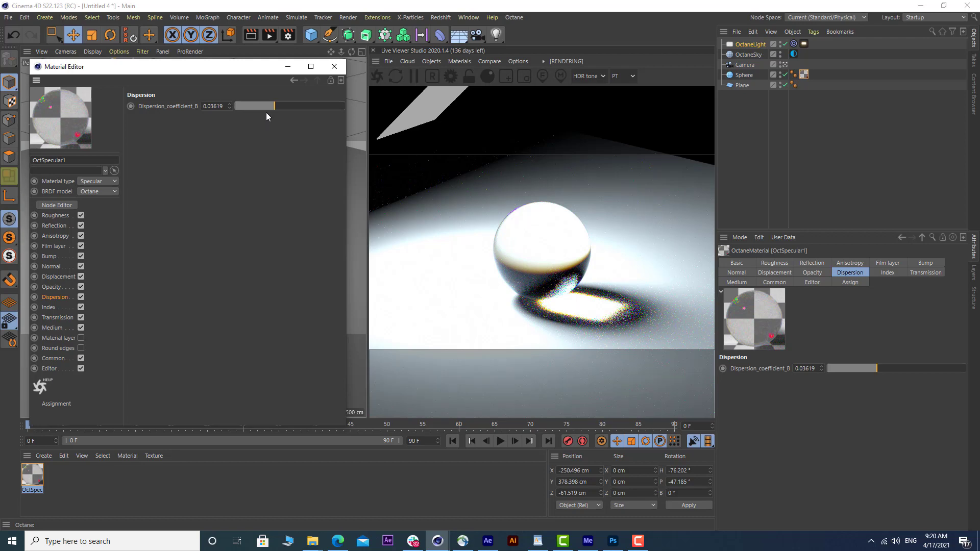
pyautogui.moveTo(274, 105); pyautogui.dragTo(357, 112)
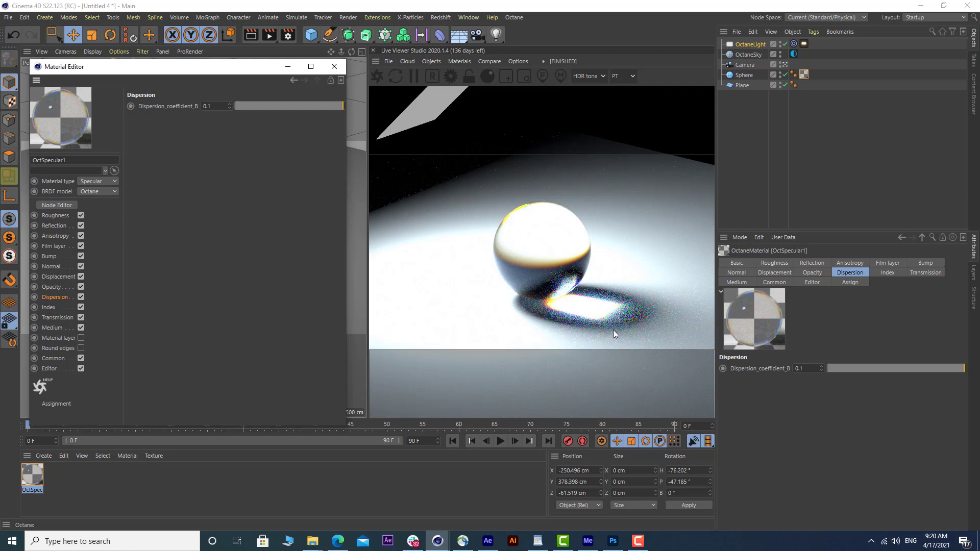
pyautogui.click(334, 67)
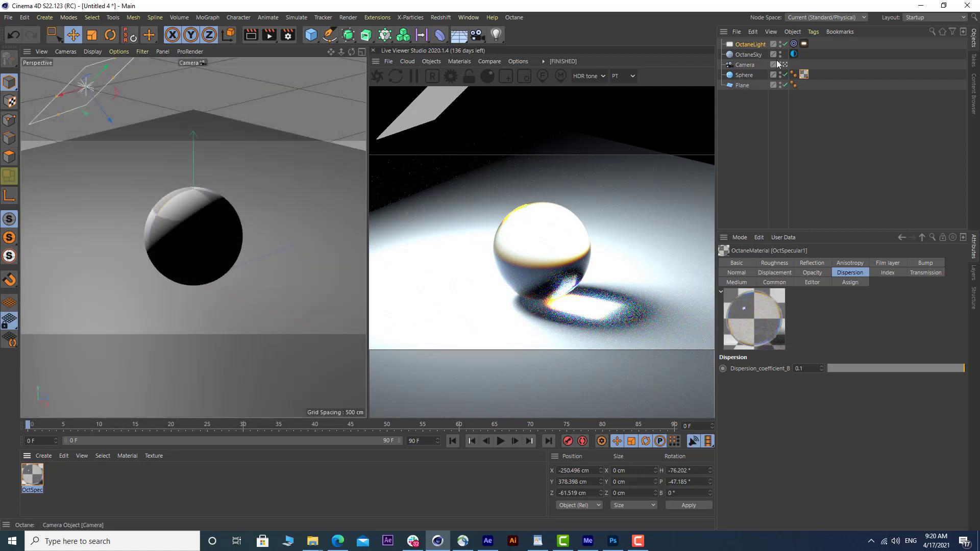
# Step: Lower the OctaneLight's power in its light tag, trying 50 and settling on 25
pyautogui.click(805, 45)
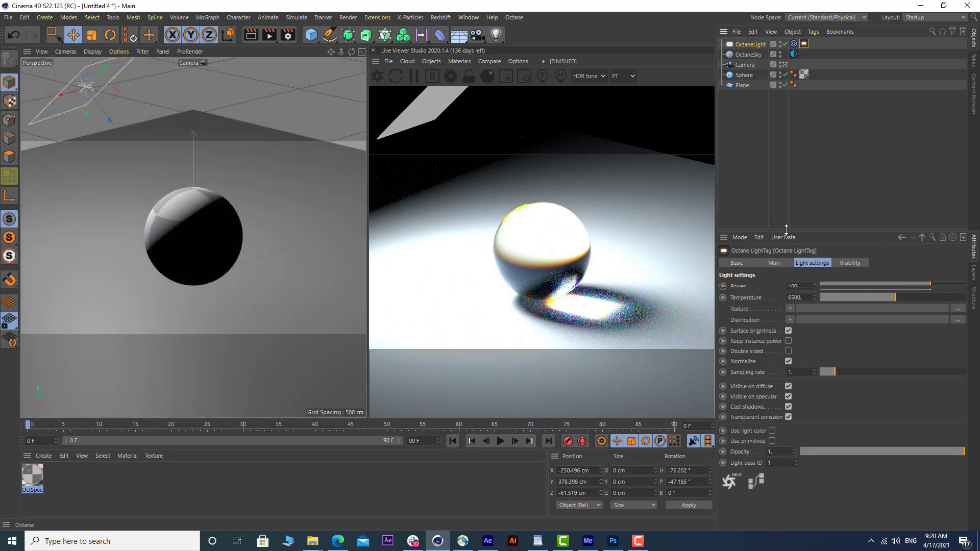
pyautogui.moveTo(786, 231); pyautogui.dragTo(786, 190)
pyautogui.doubleClick(806, 254)
pyautogui.write('50')
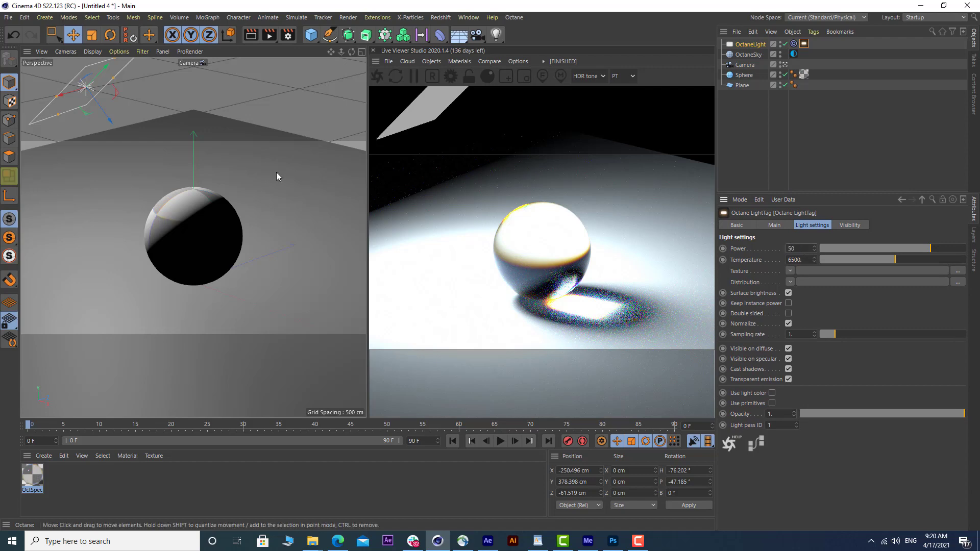
pyautogui.press('Return')
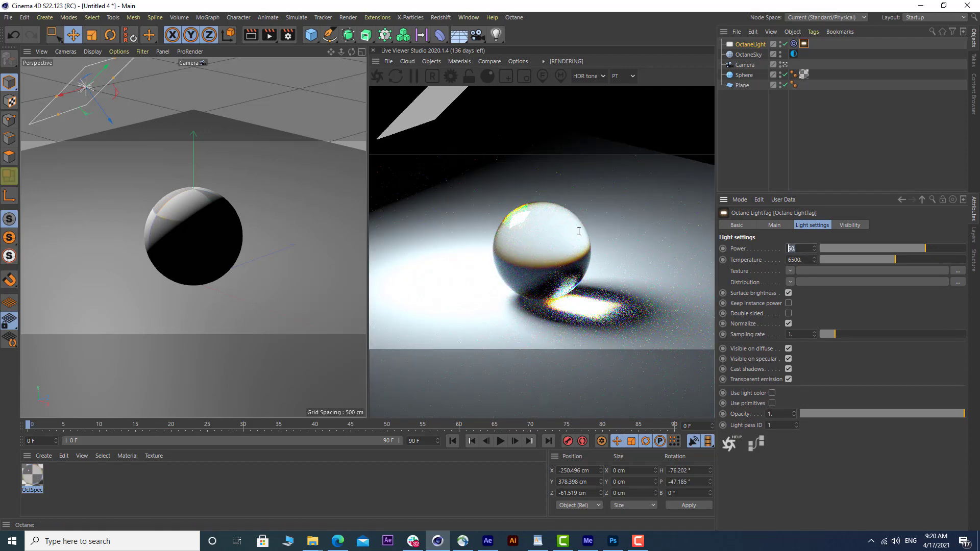
pyautogui.write('25')
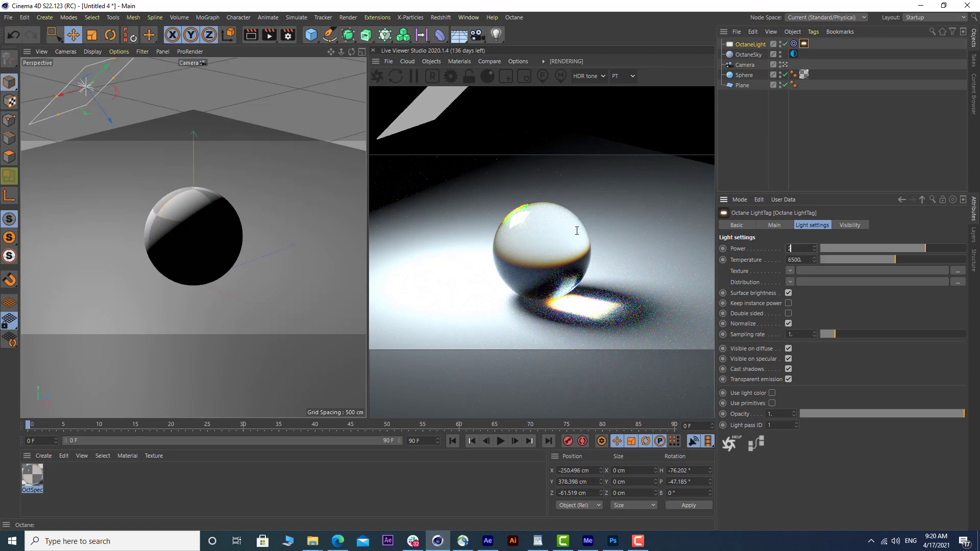
pyautogui.press('Return')
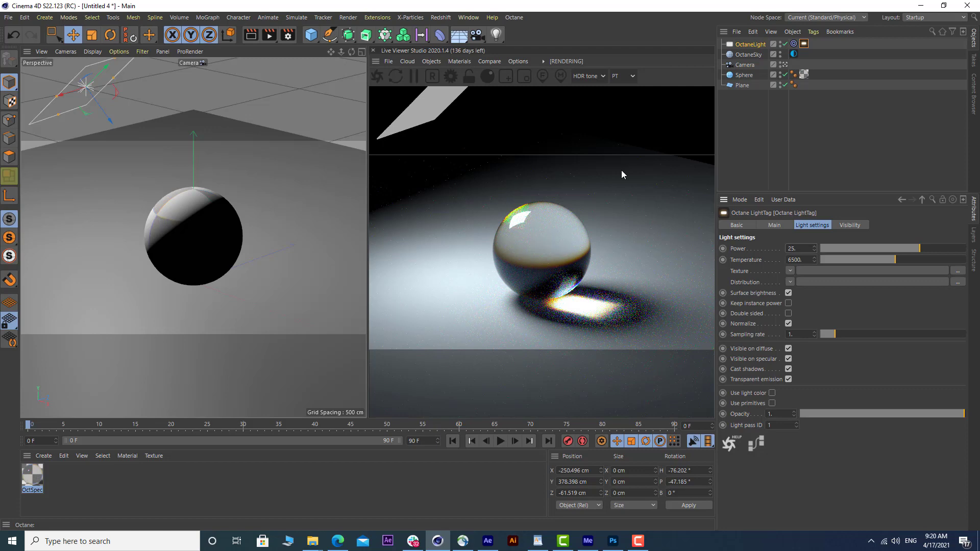
# Step: Render the scene to the Picture Viewer, examine the dispersed caustics under the glass sphere and close the viewer
pyautogui.click(270, 35)
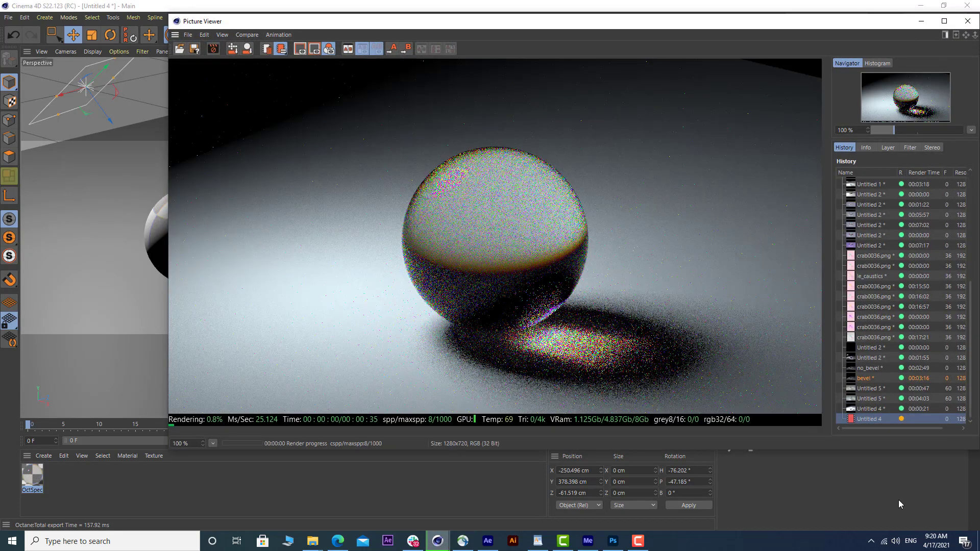
pyautogui.click(637, 541)
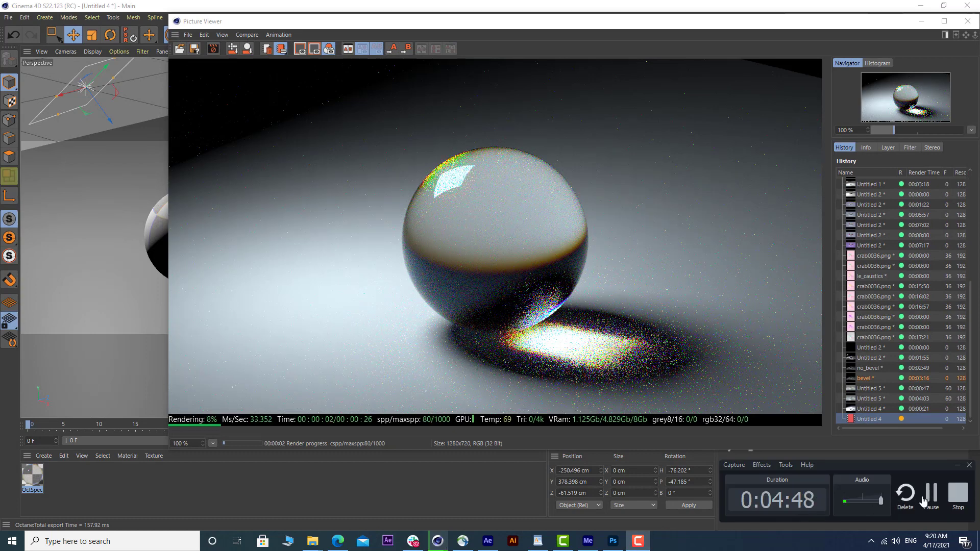
pyautogui.click(931, 492)
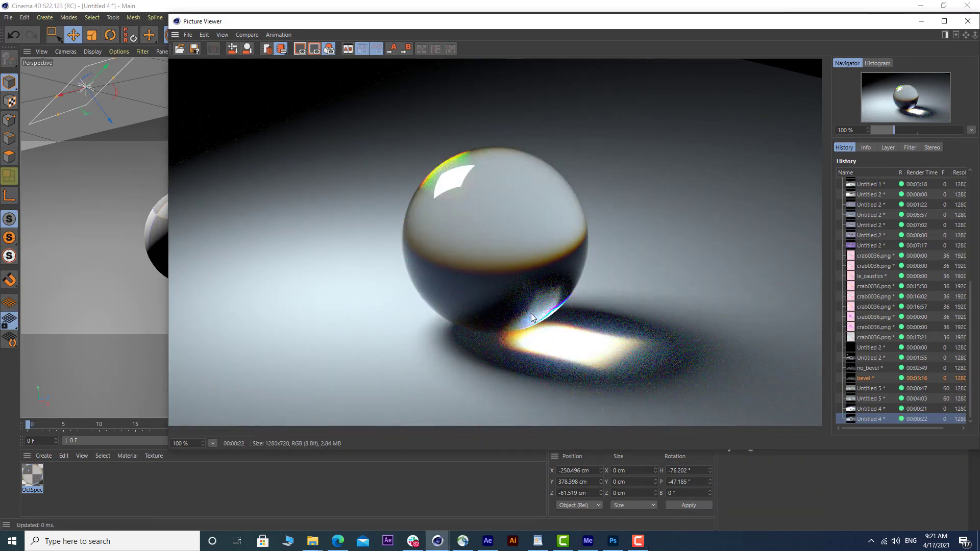
pyautogui.scroll(-3, 533, 311)
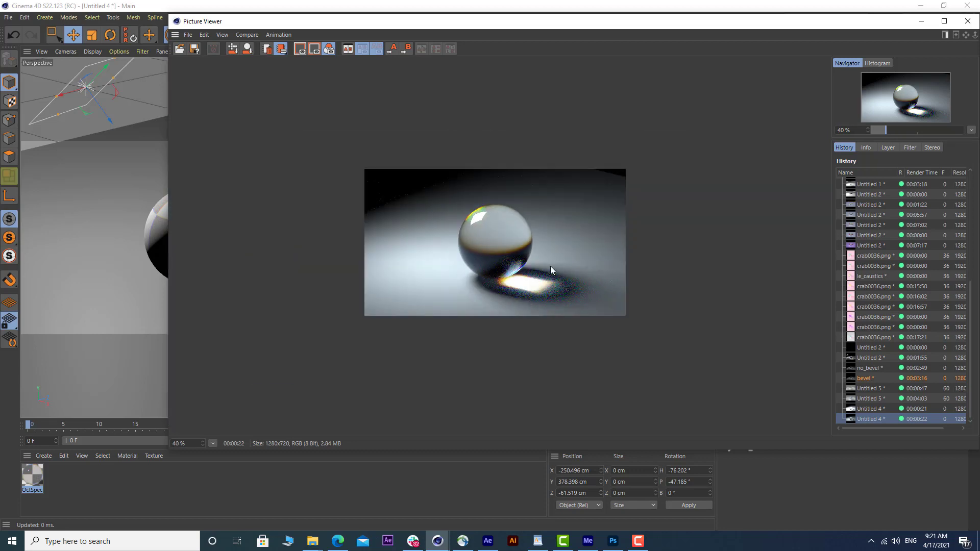
pyautogui.click(968, 21)
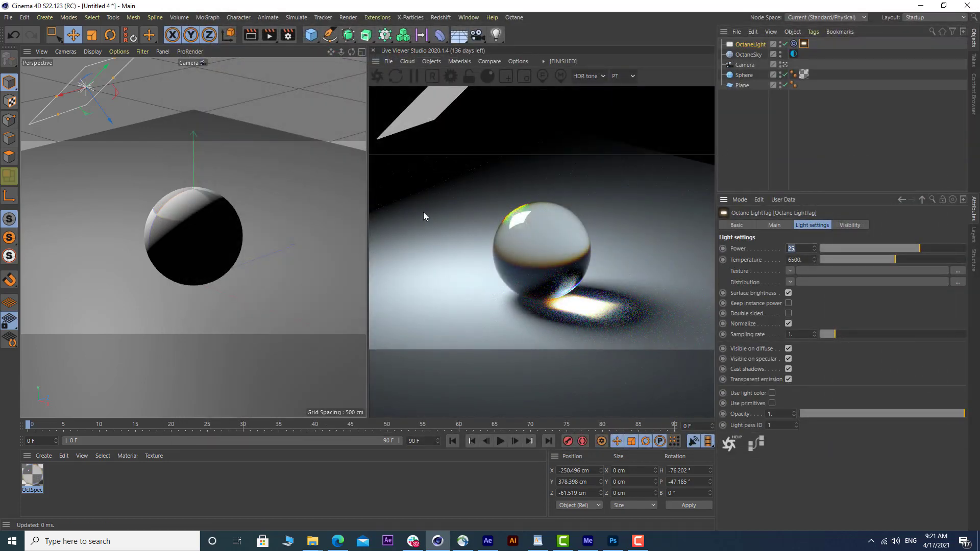
# Step: Switch to File Explorer and open the tutorials folder inside _work on drive E
pyautogui.click(312, 541)
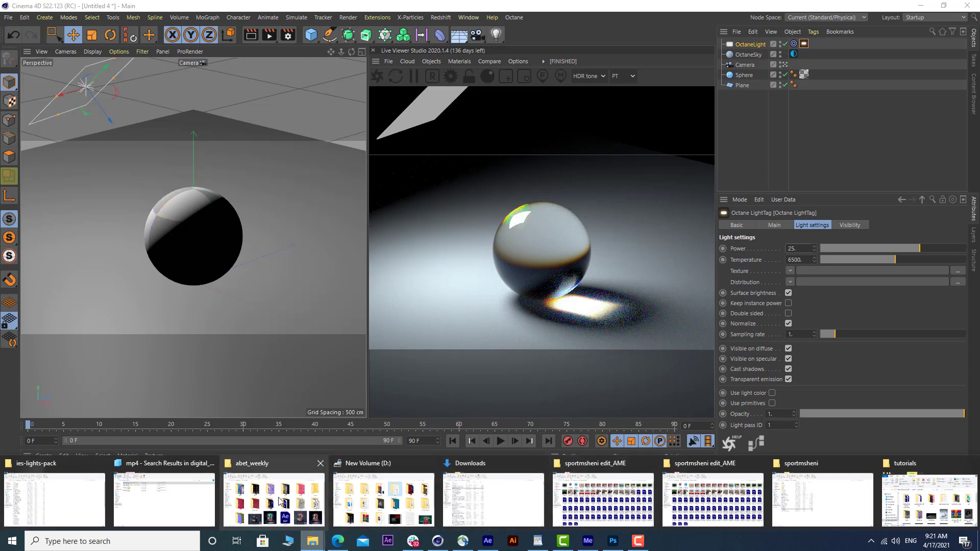
pyautogui.click(376, 493)
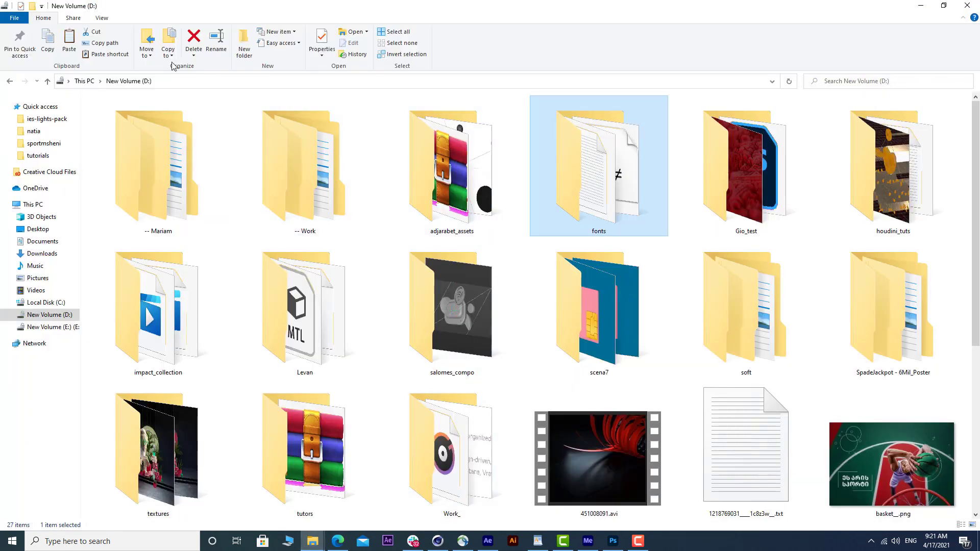
pyautogui.click(84, 81)
pyautogui.doubleClick(433, 206)
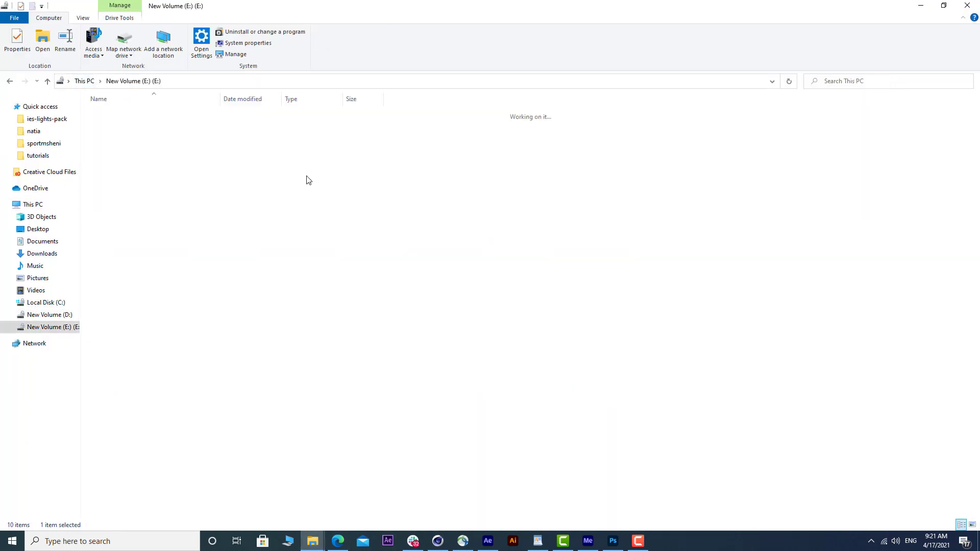
pyautogui.doubleClick(112, 286)
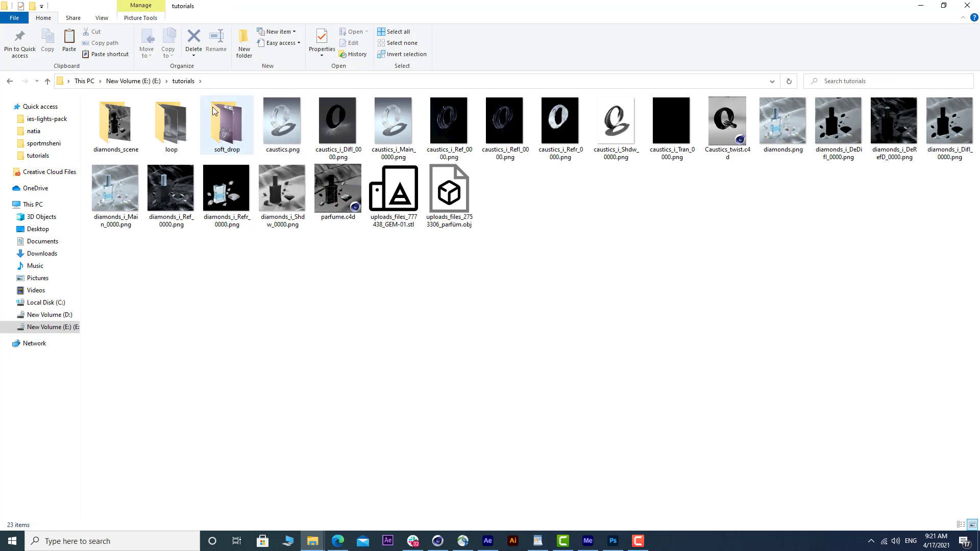
pyautogui.click(143, 82)
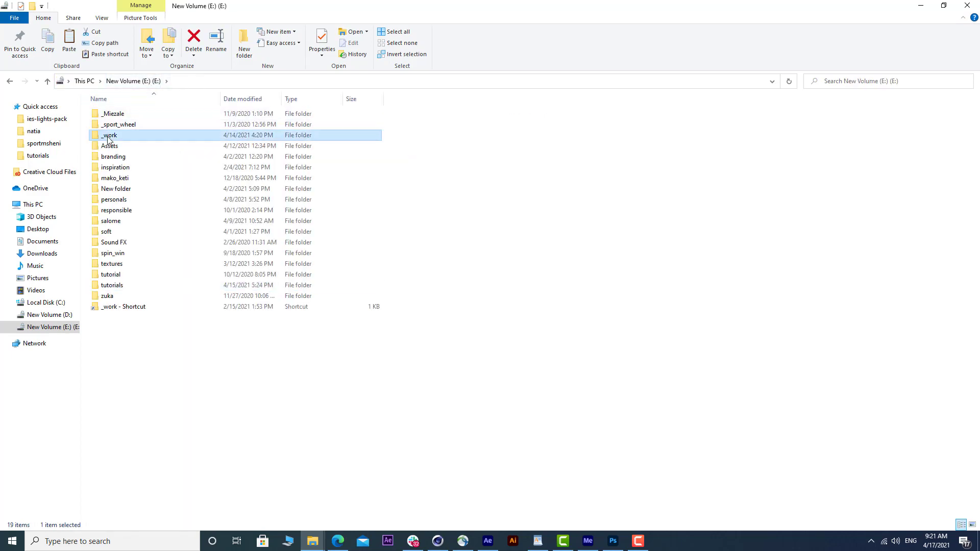
pyautogui.doubleClick(109, 135)
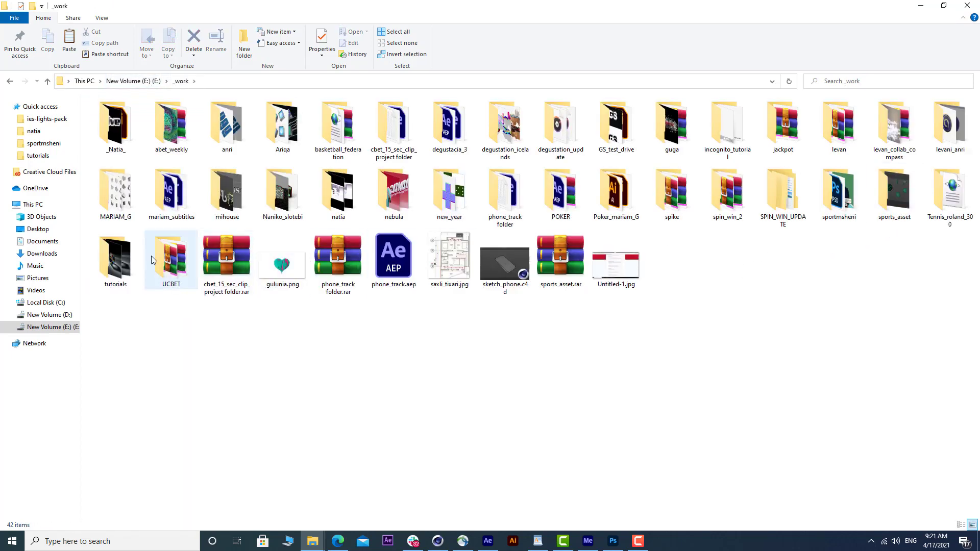
pyautogui.doubleClick(115, 259)
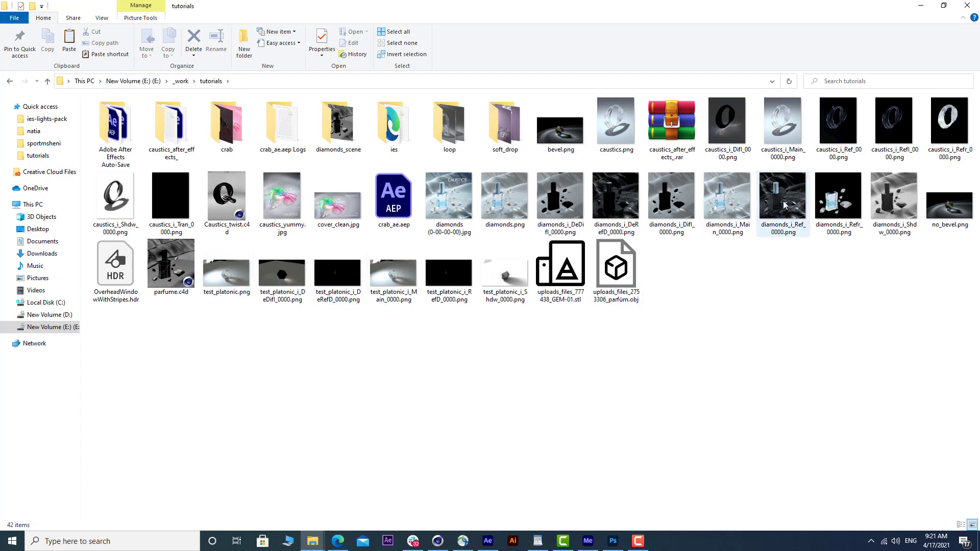
# Step: Open no_bevel.png in Photos and examine the caustics and dispersion around the faceted gem
pyautogui.doubleClick(947, 217)
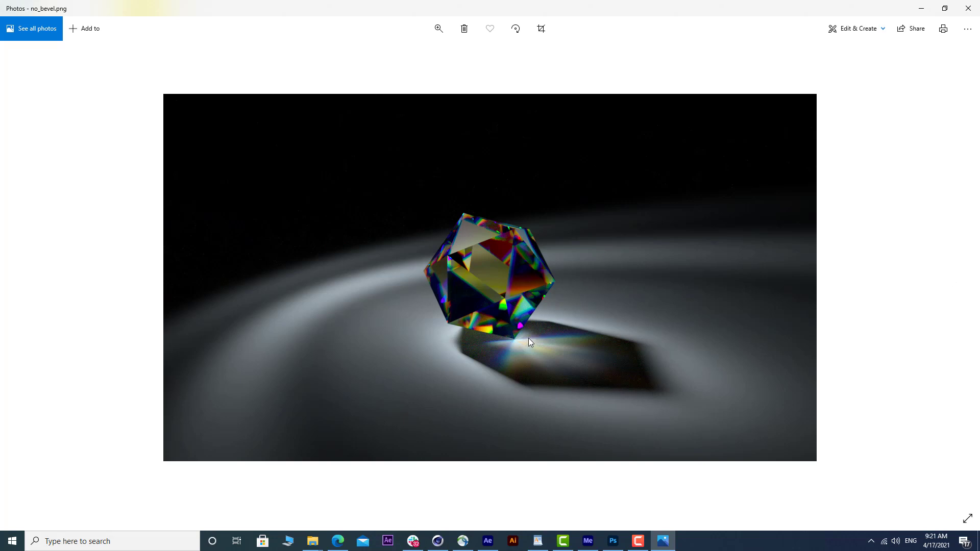
pyautogui.press('Left')
pyautogui.press('Right')
pyautogui.press('Right')
pyautogui.press('Left')
# Step: Move the no_bevel.png window aside, view the bevel.png render at full size for comparison and close it
pyautogui.click(944, 9)
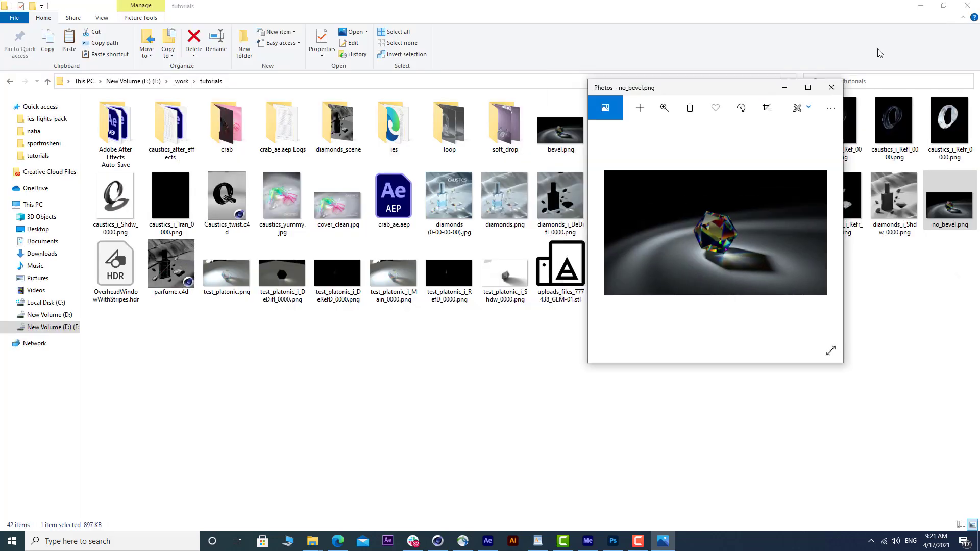
pyautogui.moveTo(731, 92); pyautogui.dragTo(196, 214)
pyautogui.click(560, 127)
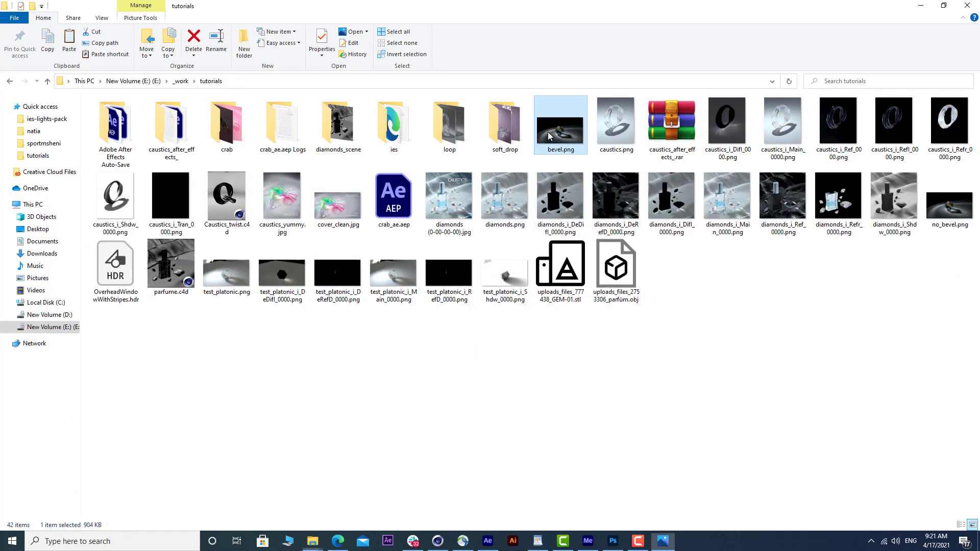
pyautogui.moveTo(662, 540)
pyautogui.click(696, 507)
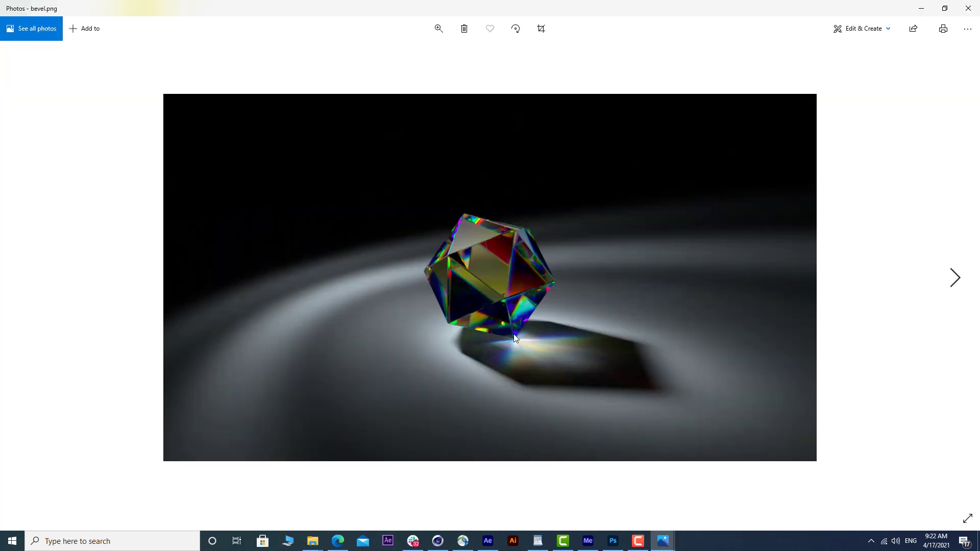
pyautogui.click(968, 9)
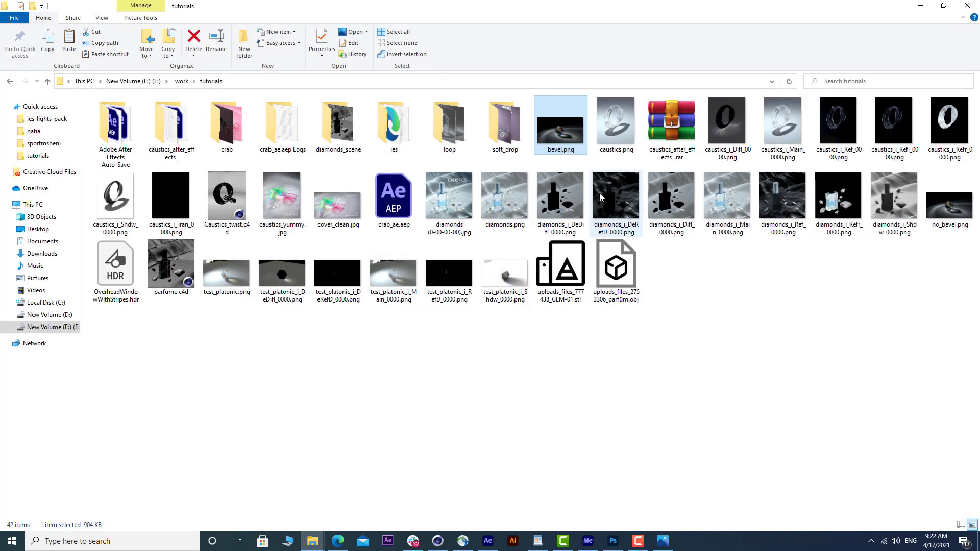
# Step: Import bevel.png and no_bevel.png into After Effects as a single composition using the dimensions of no_bevel.png, and view it at 100%
pyautogui.click(784, 263)
pyautogui.click(935, 213)
pyautogui.keyDown('ctrl'); pyautogui.click(561, 127); pyautogui.keyUp('ctrl')
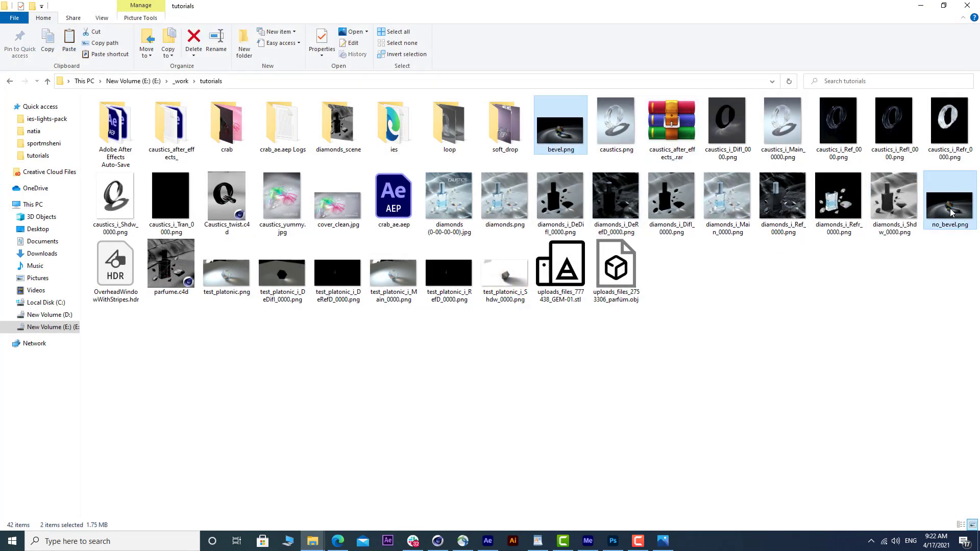
pyautogui.moveTo(560, 128); pyautogui.dragTo(18, 44)
pyautogui.click(15, 42)
pyautogui.click(485, 540)
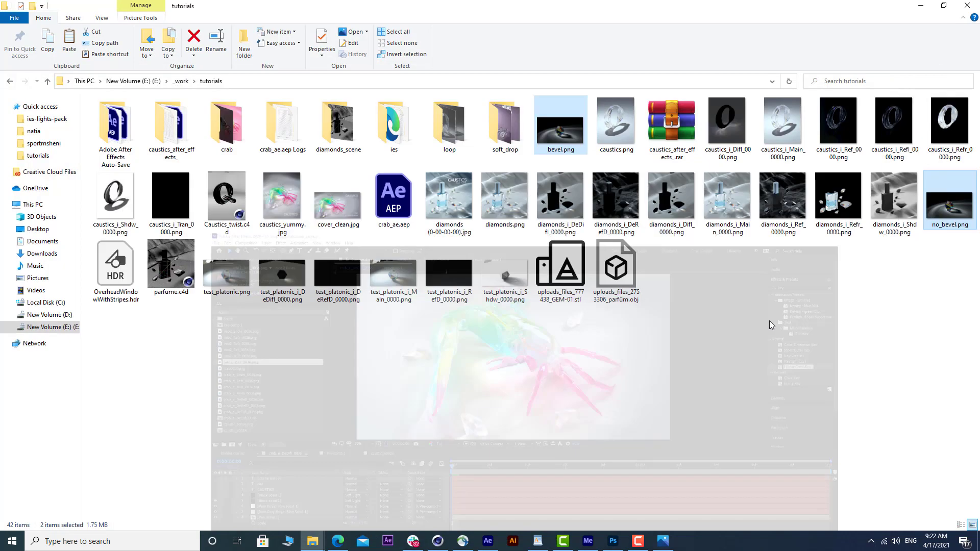
pyautogui.moveTo(949, 205); pyautogui.dragTo(32, 332)
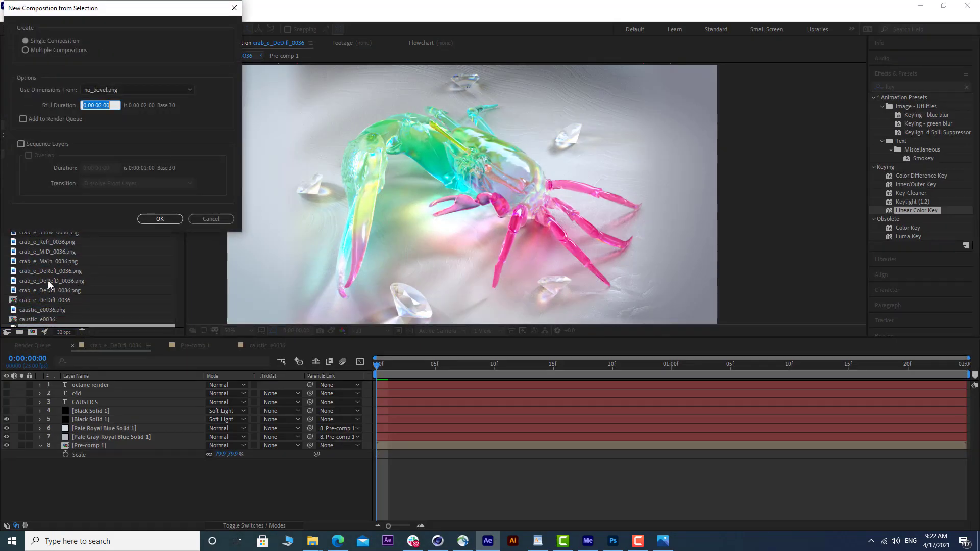
pyautogui.click(160, 219)
pyautogui.scroll(3, 475, 262)
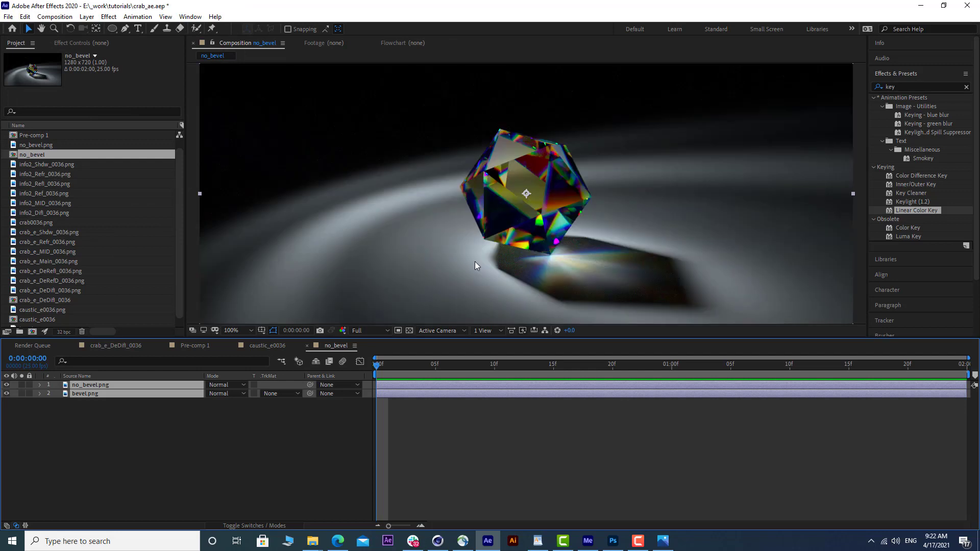
# Step: Compare the no_bevel.png and bevel.png layers around the gem's caustics at 200% by toggling their visibility, leaving only bevel.png visible
pyautogui.moveTo(563, 276); pyautogui.dragTo(461, 193, button='middle')
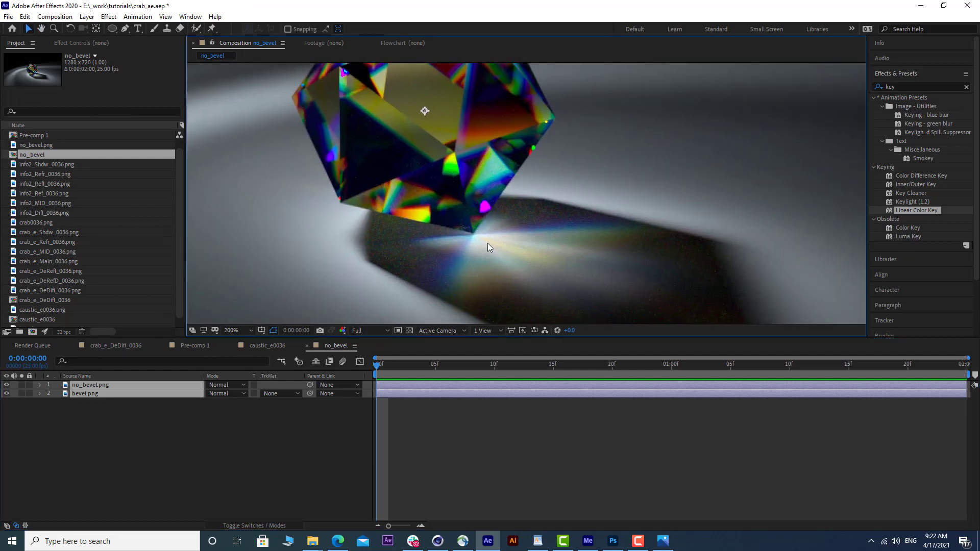
pyautogui.click(20, 457)
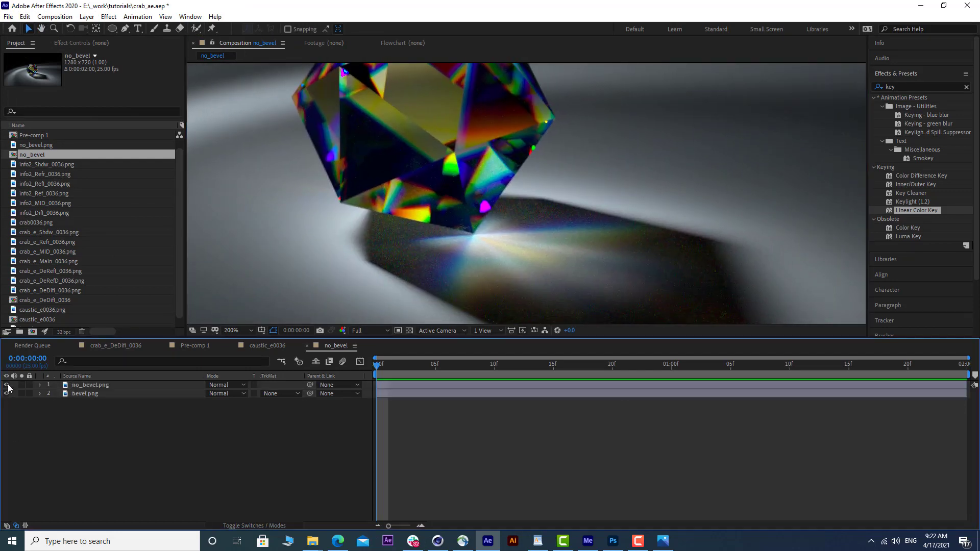
pyautogui.click(7, 385)
pyautogui.click(7, 386)
pyautogui.click(7, 386)
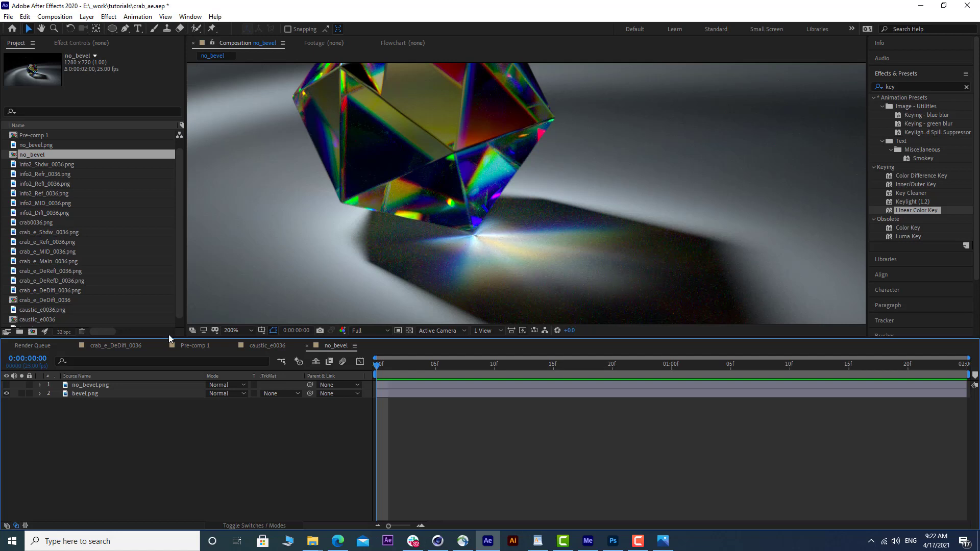
pyautogui.click(6, 392)
pyautogui.click(6, 387)
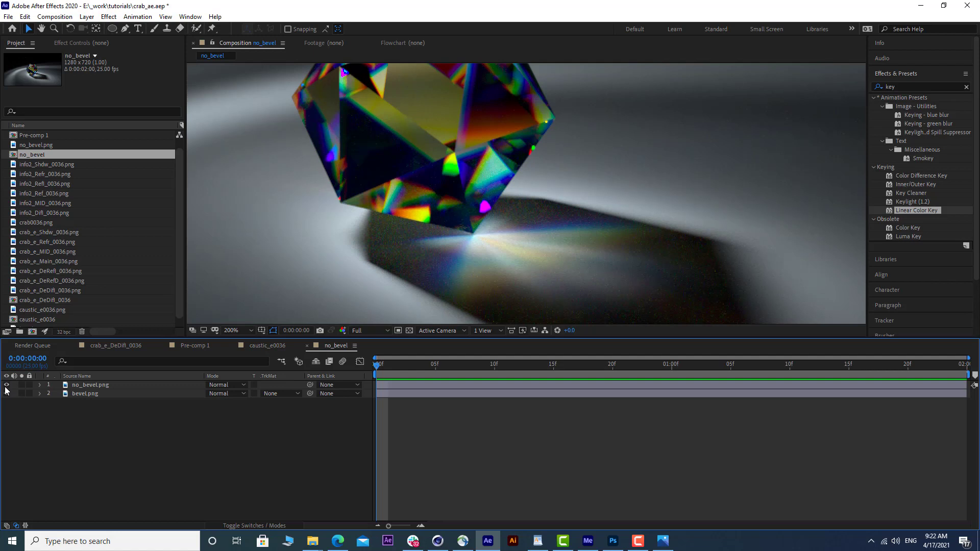
pyautogui.click(7, 386)
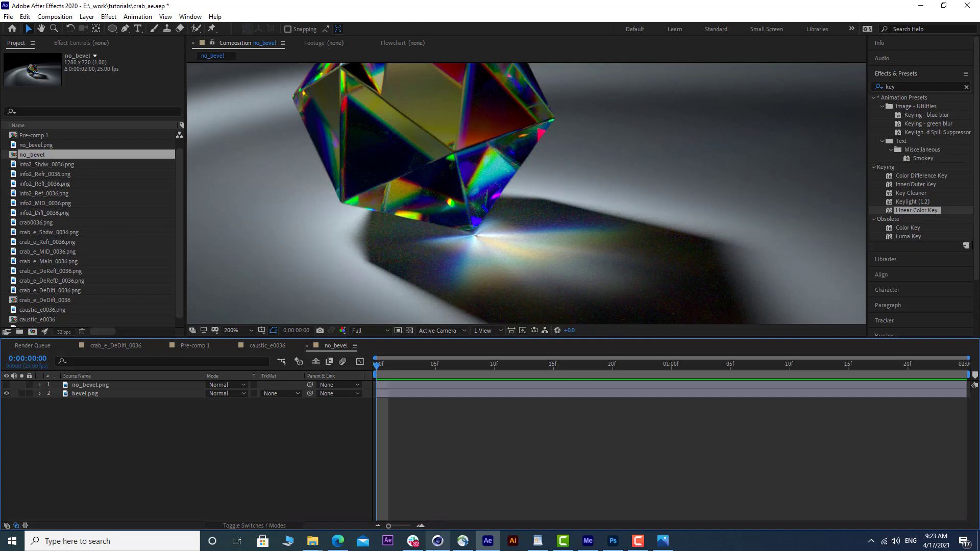
# Step: Switch to Cinema 4D, make the sphere editable, flatten it along X to about 50 cm and restart the Live Viewer render
pyautogui.click(438, 541)
pyautogui.click(173, 223)
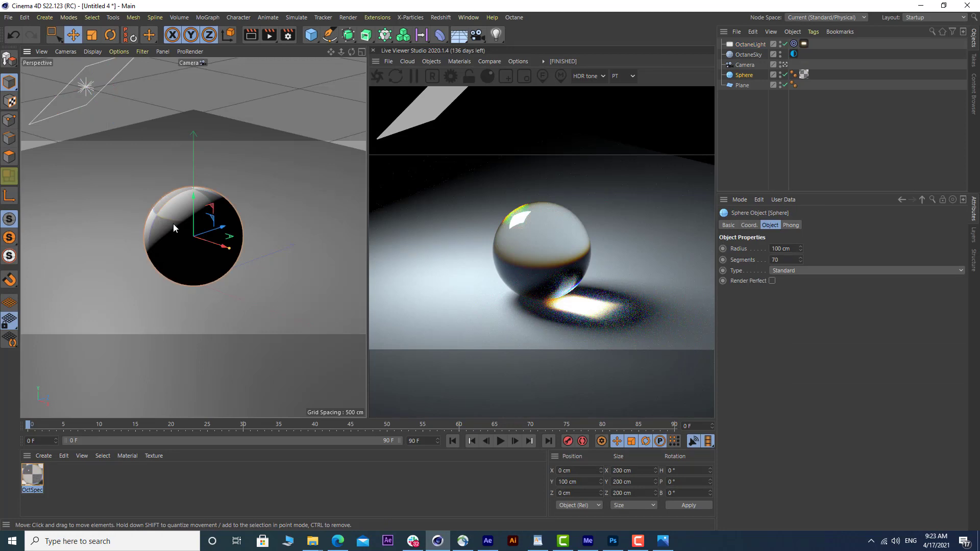
pyautogui.click(12, 61)
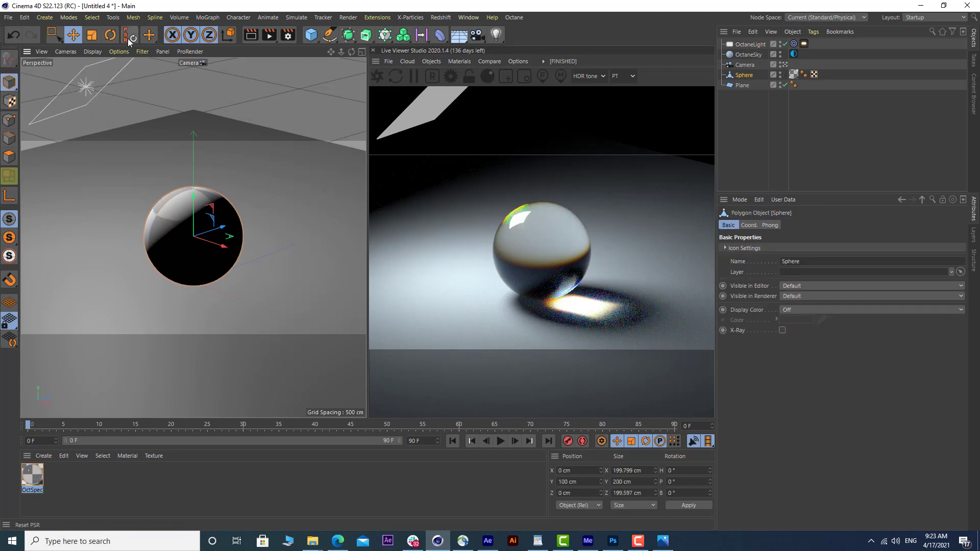
pyautogui.press('t')
pyautogui.moveTo(225, 247); pyautogui.dragTo(242, 226)
pyautogui.click(377, 78)
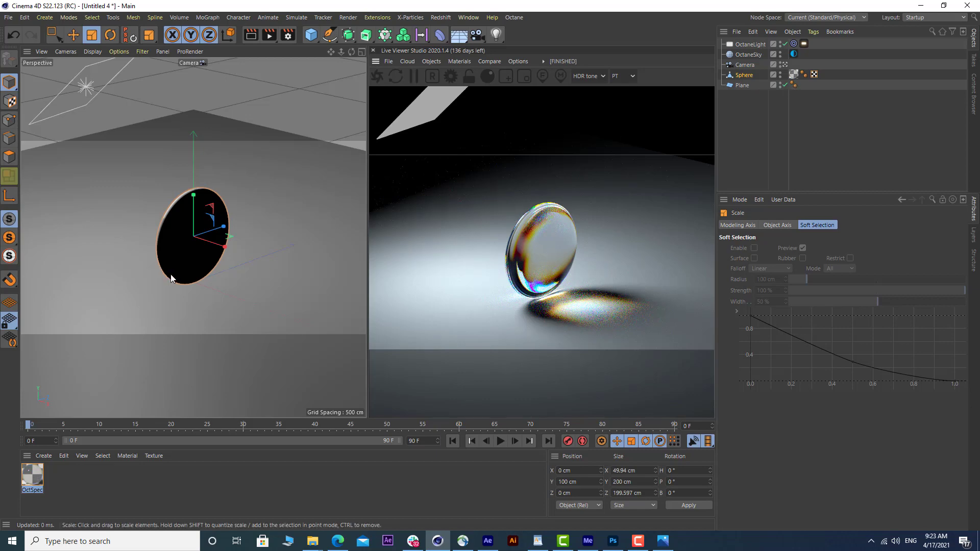
# Step: Examine the flattened sphere's caustics from several angles and distances, and check the Octane Pathtracing kernel settings
pyautogui.keyDown('alt'); pyautogui.moveTo(249, 229); pyautogui.dragTo(213, 240); pyautogui.keyUp('alt')
pyautogui.keyDown('alt'); pyautogui.moveTo(213, 240); pyautogui.dragTo(321, 188, button='right'); pyautogui.keyUp('alt')
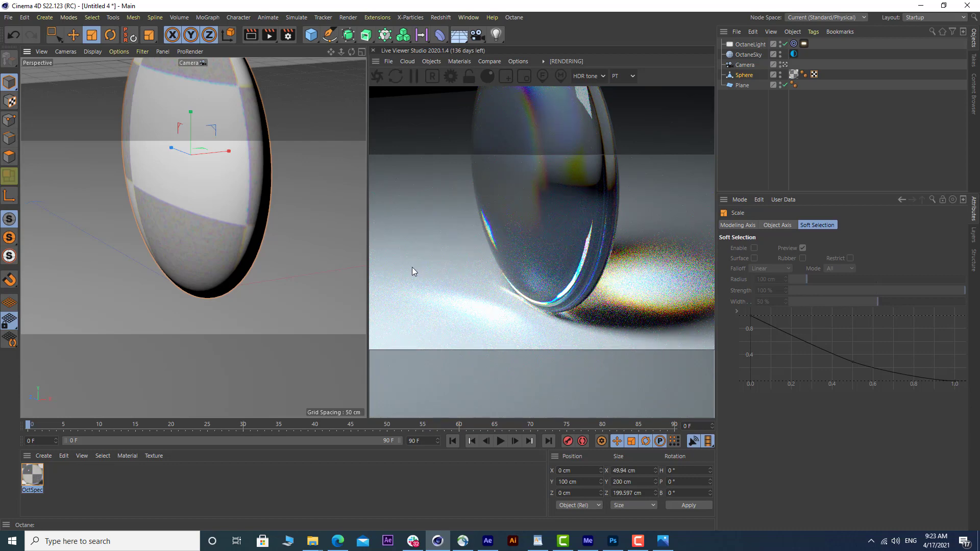
pyautogui.keyDown('alt'); pyautogui.moveTo(265, 227); pyautogui.dragTo(82, 415, button='right'); pyautogui.keyUp('alt')
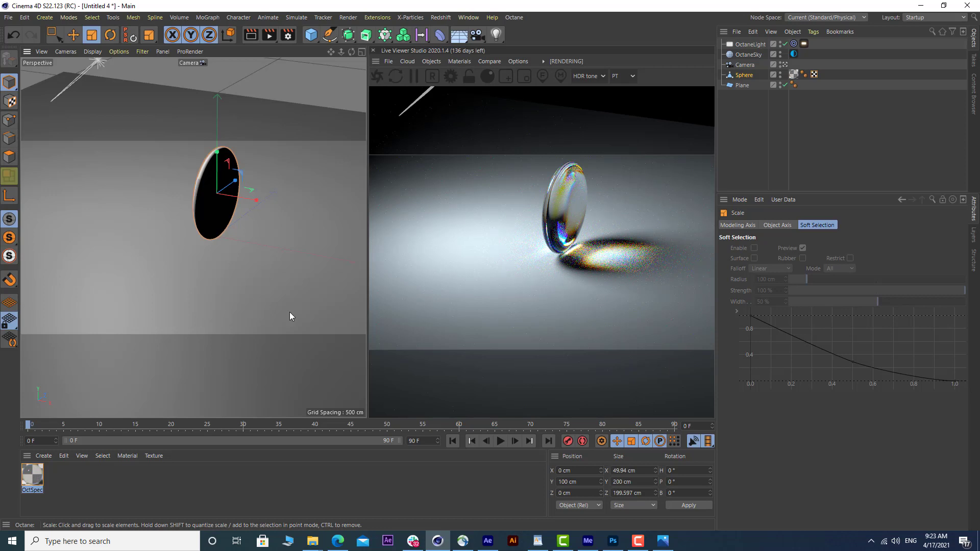
pyautogui.click(451, 76)
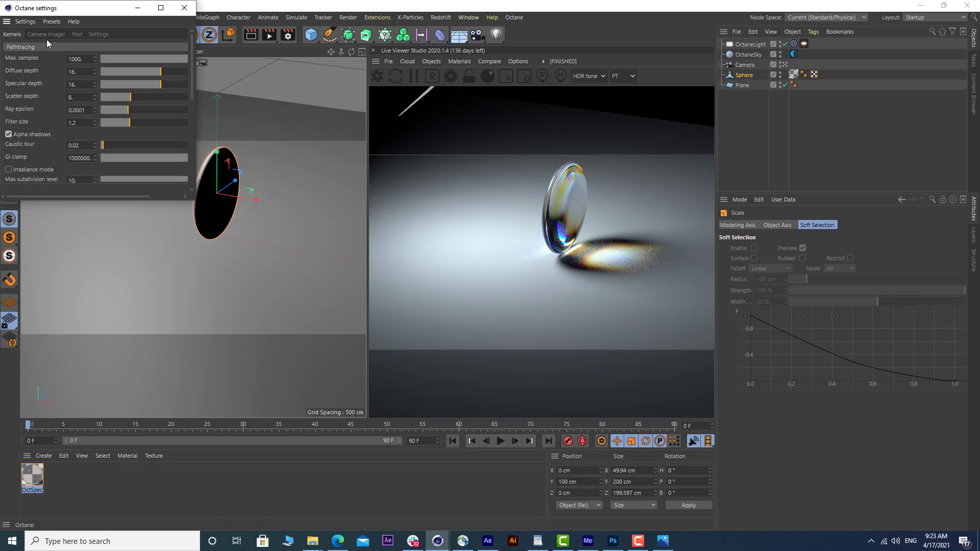
pyautogui.click(184, 8)
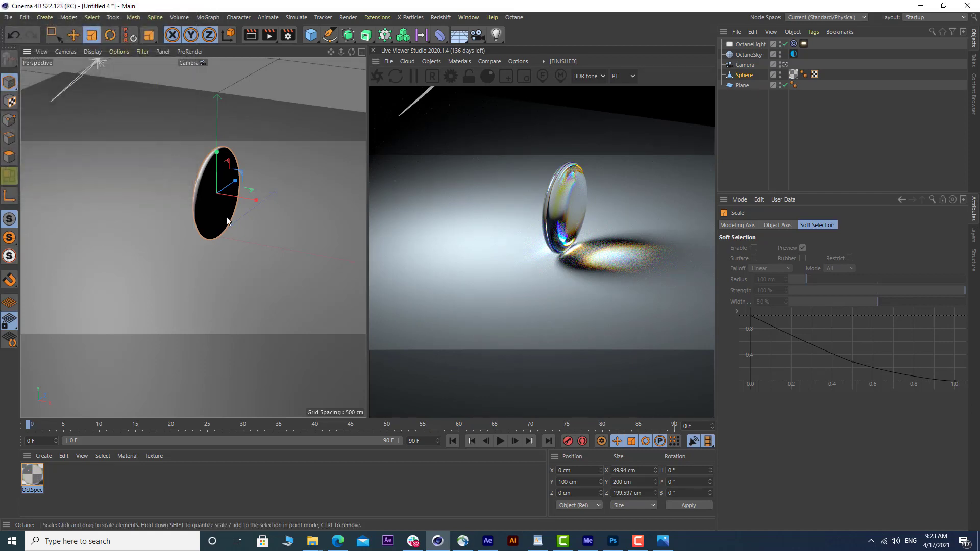
pyautogui.keyDown('alt'); pyautogui.moveTo(227, 220); pyautogui.dragTo(192, 260, button='middle'); pyautogui.keyUp('alt')
pyautogui.keyDown('alt'); pyautogui.moveTo(198, 251); pyautogui.dragTo(179, 231); pyautogui.keyUp('alt')
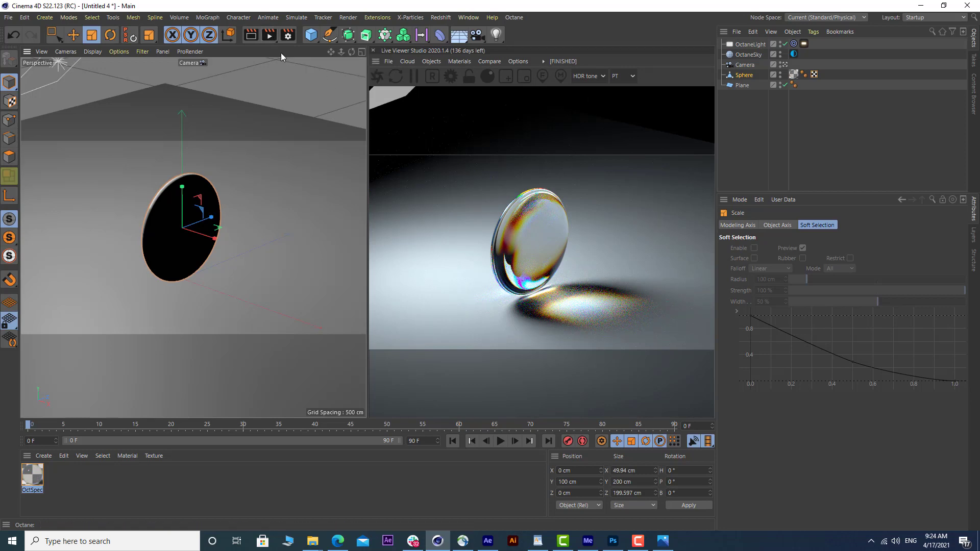
pyautogui.click(450, 77)
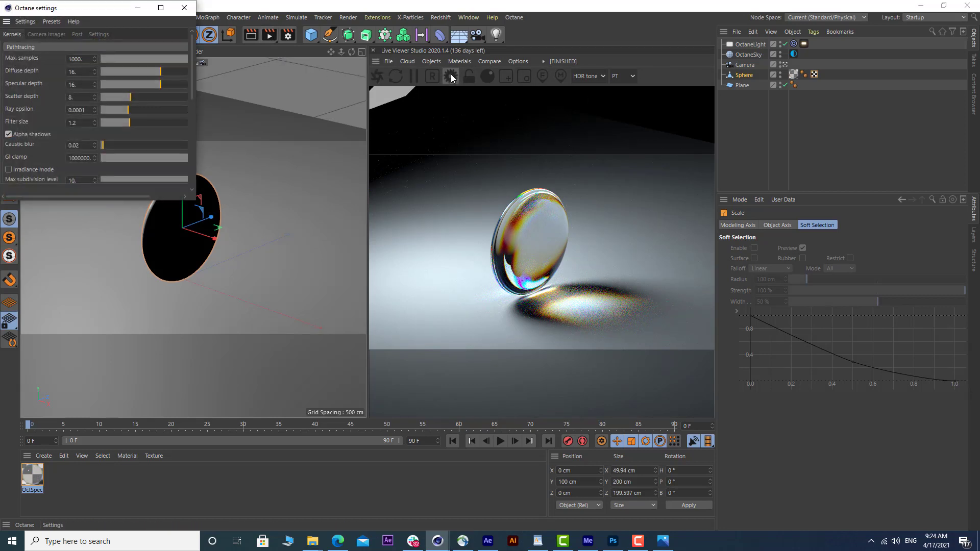
pyautogui.click(184, 9)
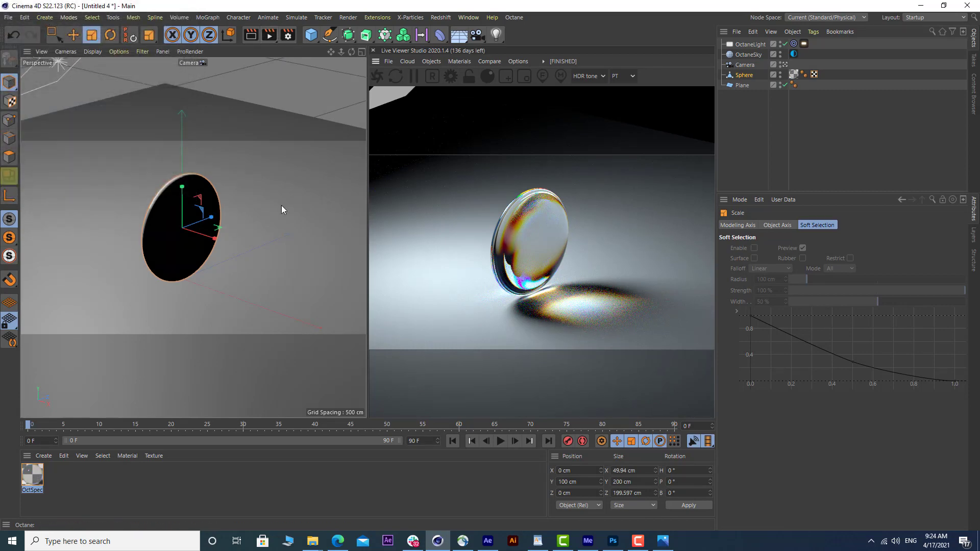
# Step: Render the flattened dispersive sphere to the Picture Viewer and close the viewer once the render finishes
pyautogui.click(269, 35)
pyautogui.click(663, 540)
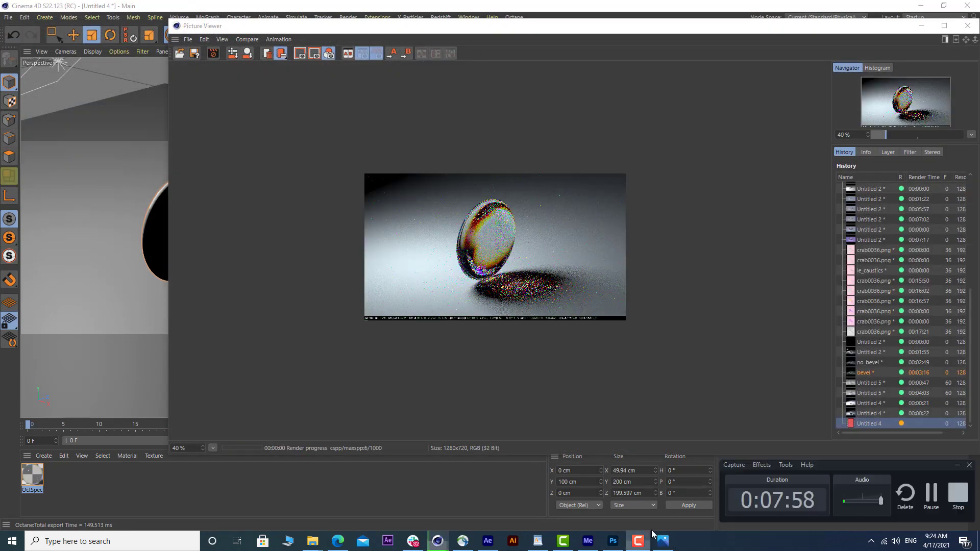
pyautogui.click(930, 498)
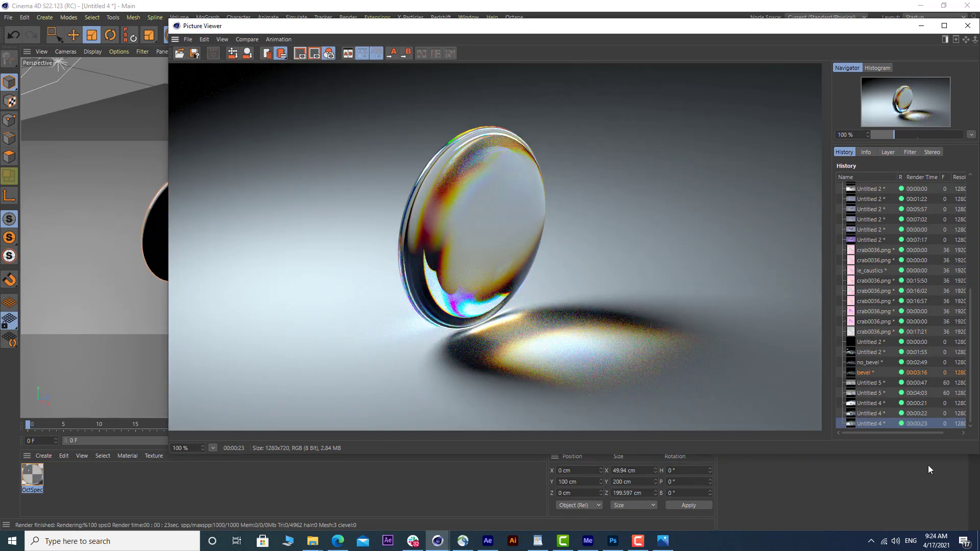
pyautogui.click(967, 25)
# Step: Set the OctSpecular1 material's dispersion coefficient to 0 and render the scene to the Picture Viewer again
pyautogui.doubleClick(32, 475)
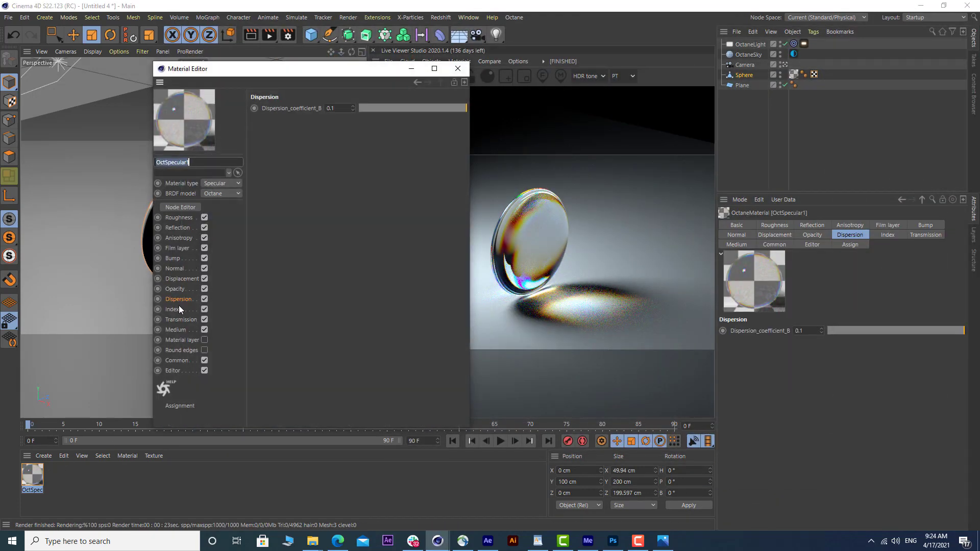
pyautogui.moveTo(403, 108); pyautogui.dragTo(314, 109)
pyautogui.click(458, 68)
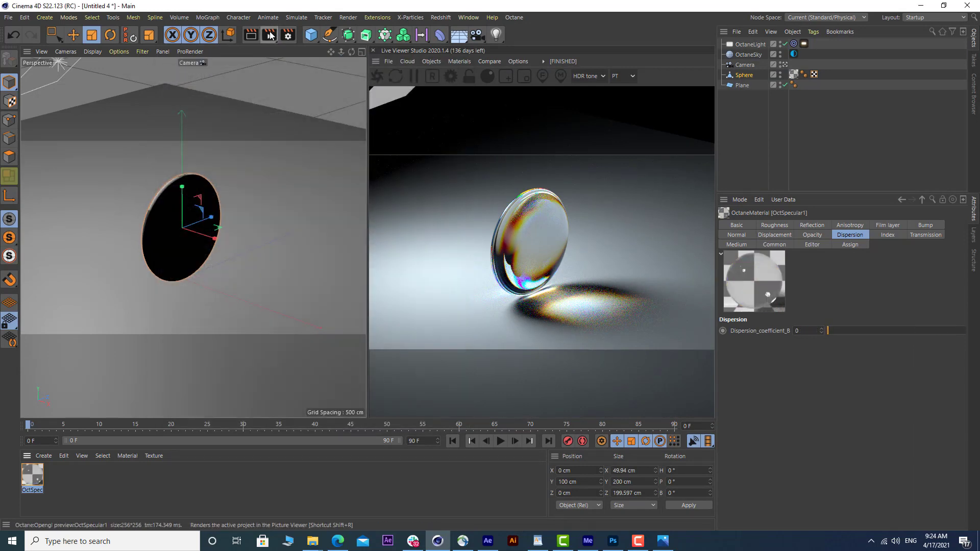
pyautogui.click(269, 35)
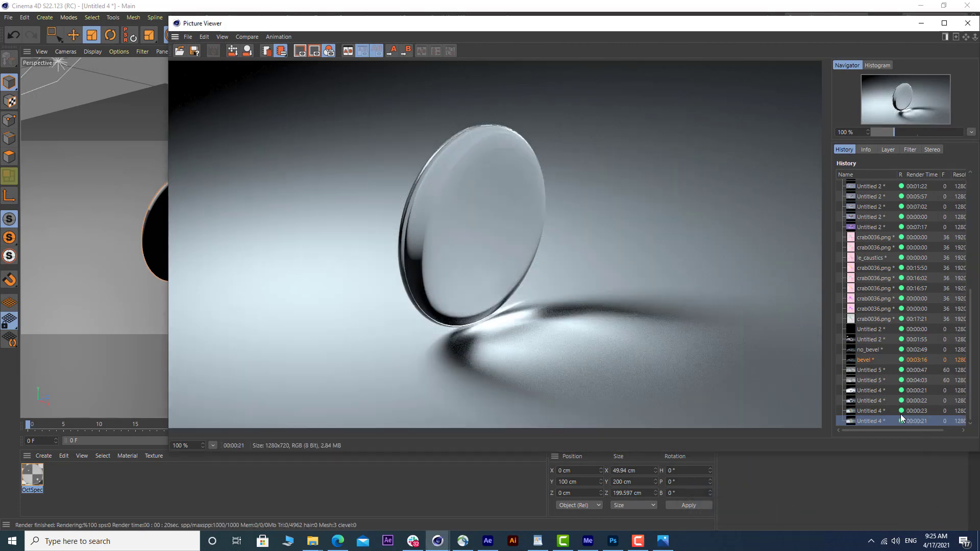
# Step: Compare the caustics and noise in the last two Picture Viewer renders, with and without dispersion, and close the viewer
pyautogui.click(861, 410)
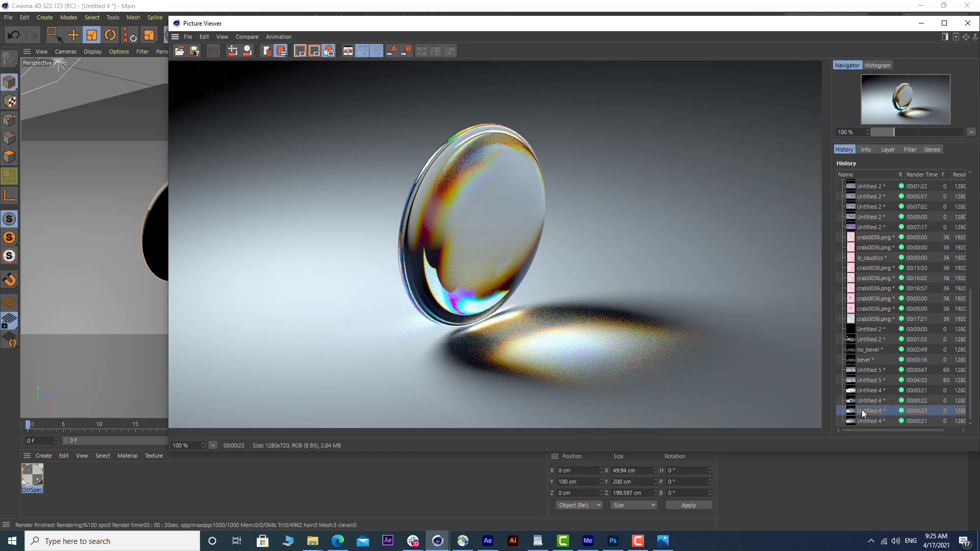
pyautogui.click(867, 421)
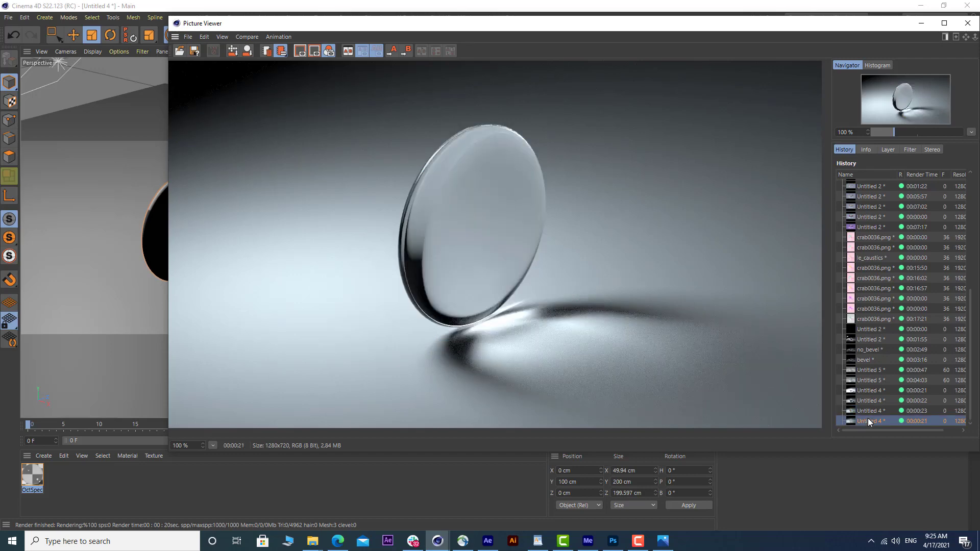
pyautogui.click(867, 411)
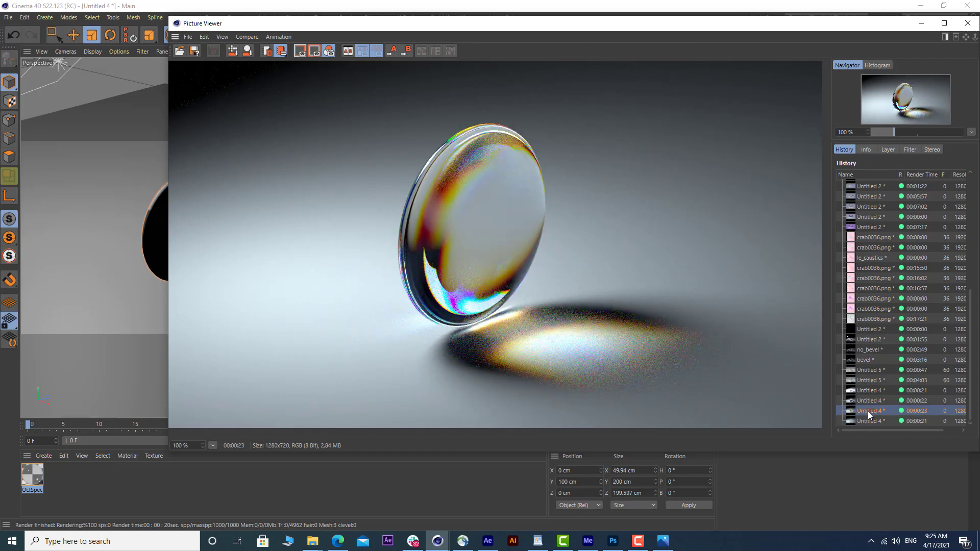
pyautogui.click(870, 420)
pyautogui.scroll(-1, 508, 304)
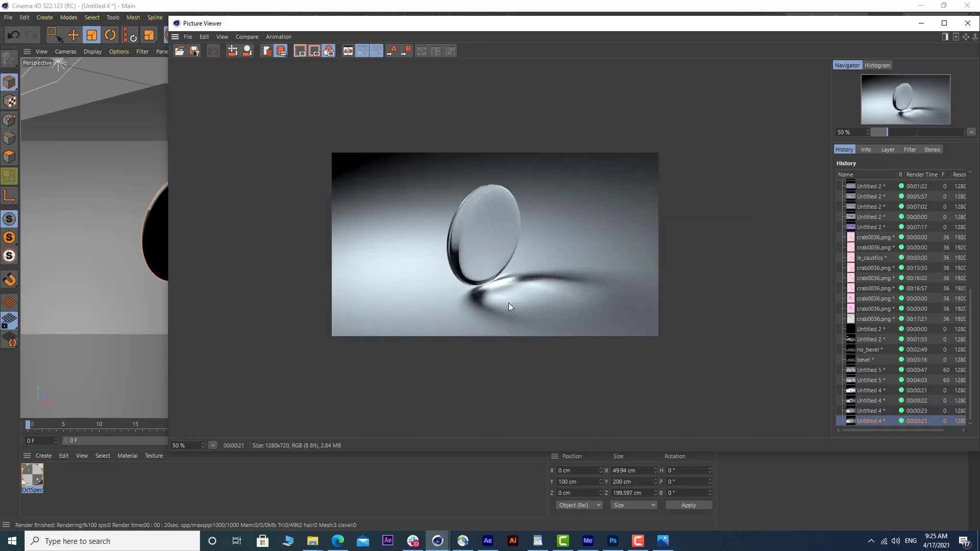
pyautogui.click(872, 411)
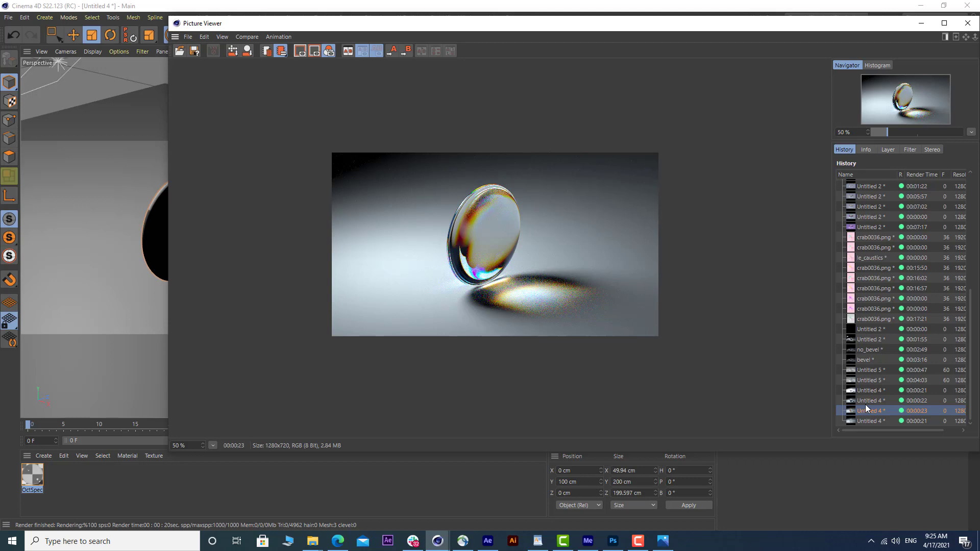
pyautogui.click(874, 421)
pyautogui.scroll(1, 494, 348)
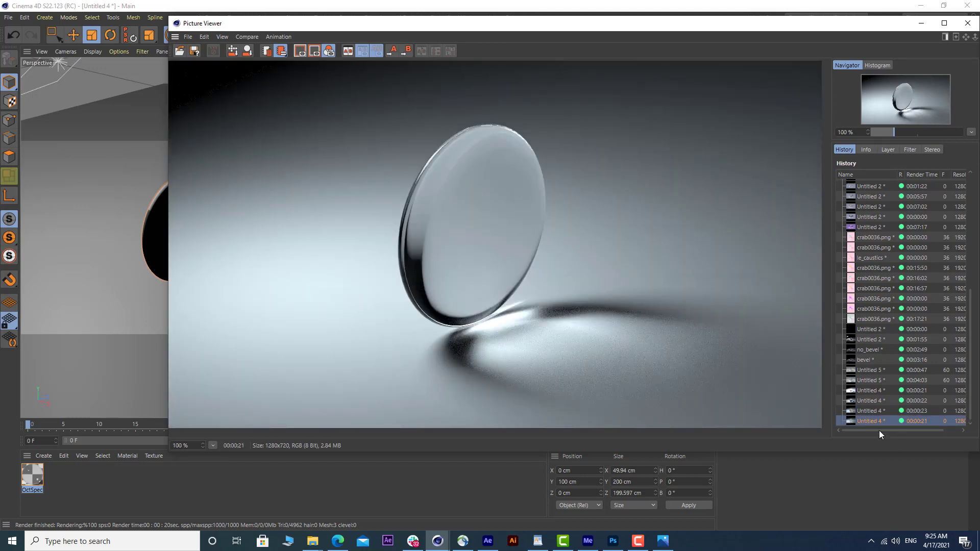
pyautogui.click(862, 412)
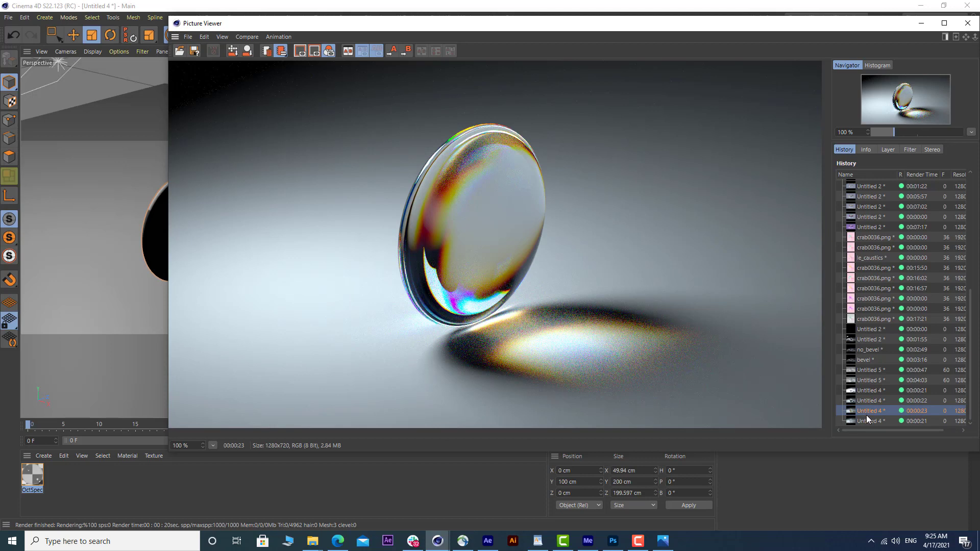
pyautogui.click(868, 422)
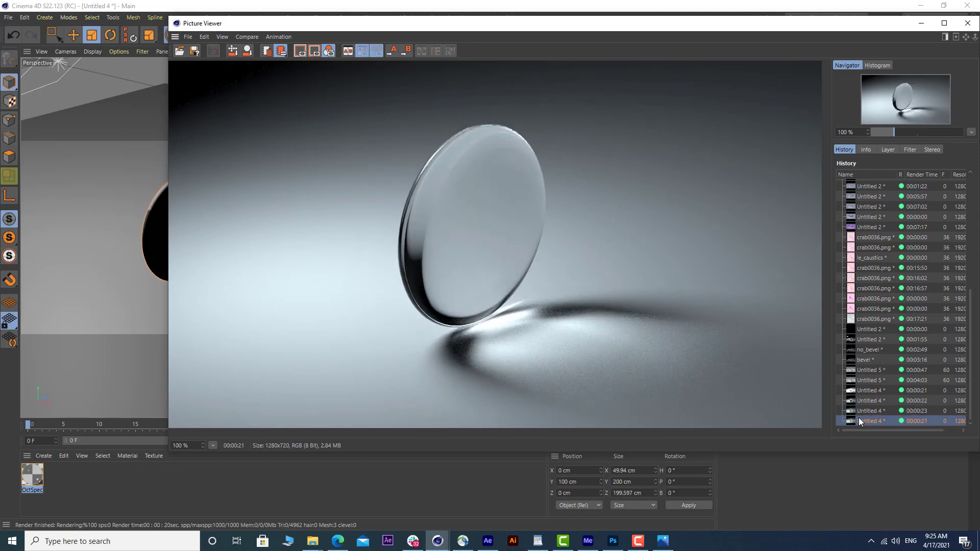
pyautogui.click(863, 412)
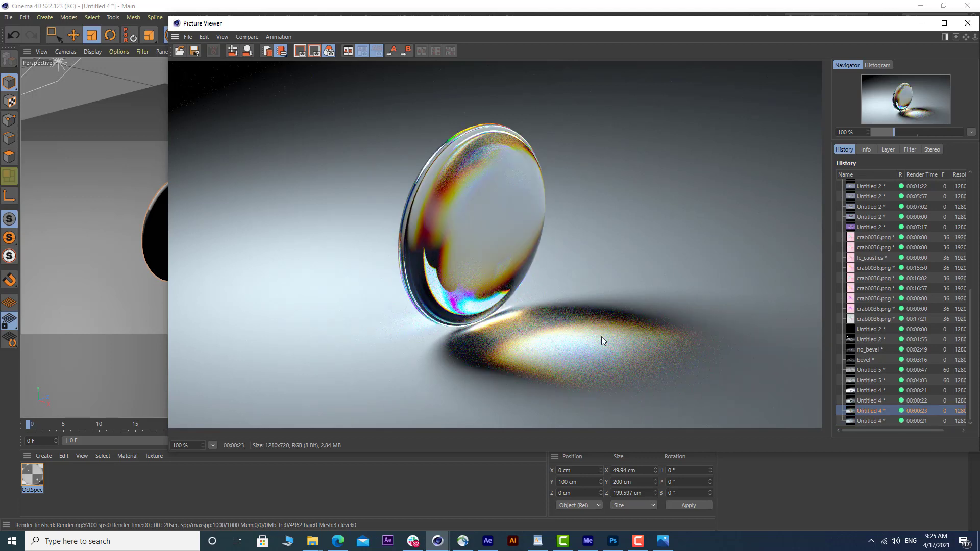
pyautogui.click(870, 421)
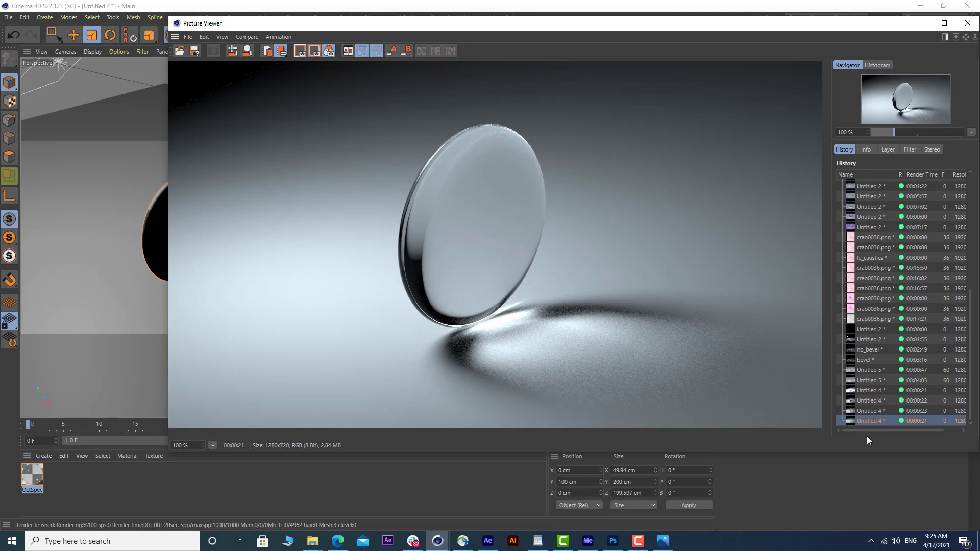
pyautogui.click(866, 411)
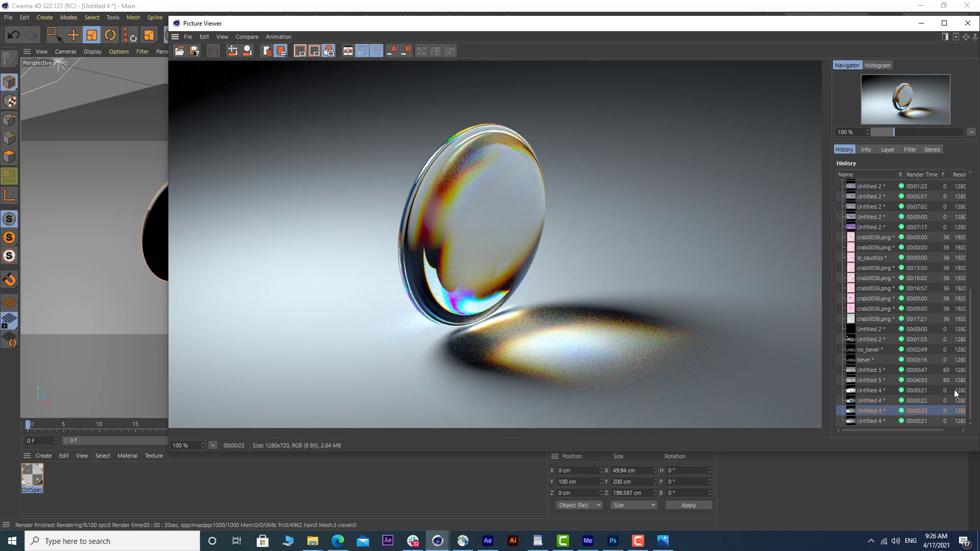
pyautogui.click(873, 421)
pyautogui.click(874, 411)
pyautogui.click(874, 421)
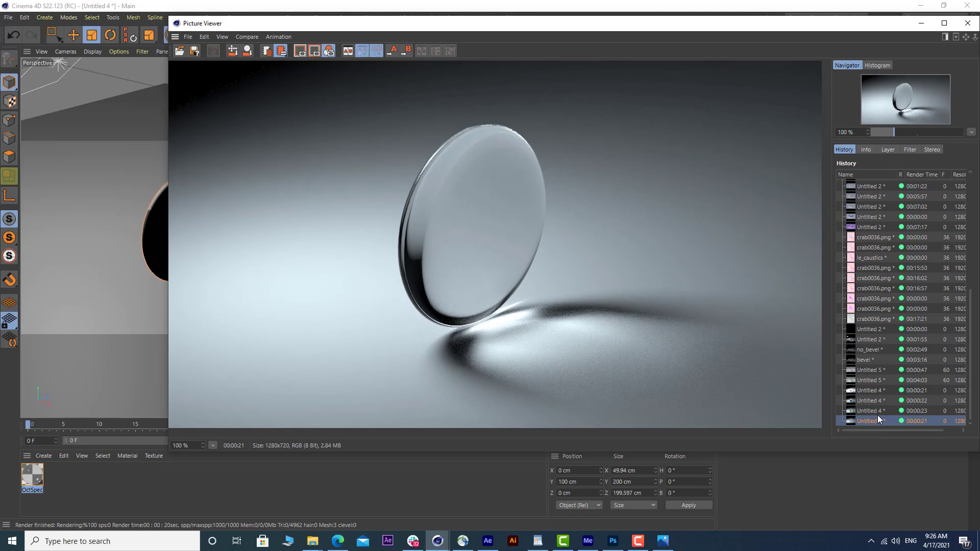
pyautogui.click(877, 414)
pyautogui.click(877, 421)
pyautogui.click(966, 24)
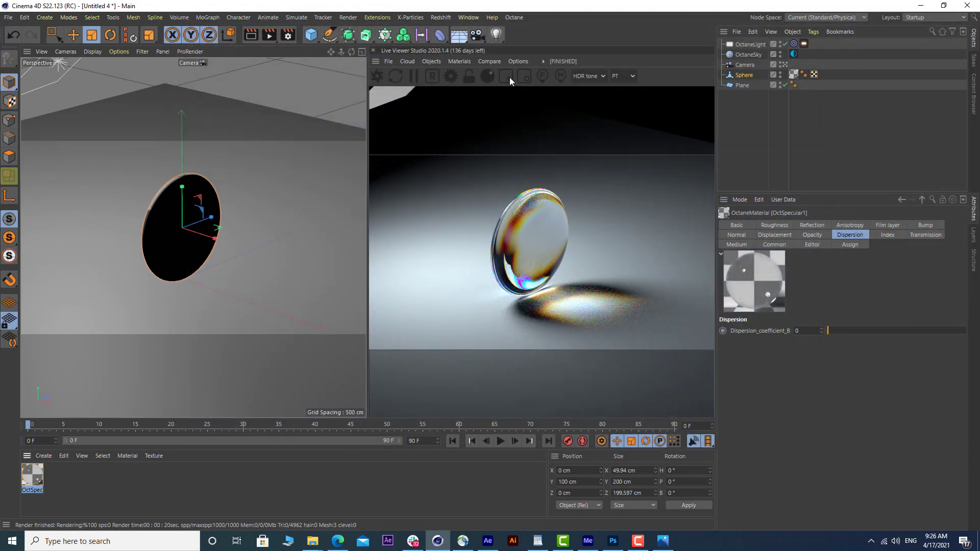
# Step: Restart the live render, set the OctSpecular1 material's dispersion coefficient to 0.1, and close its editor
pyautogui.click(377, 76)
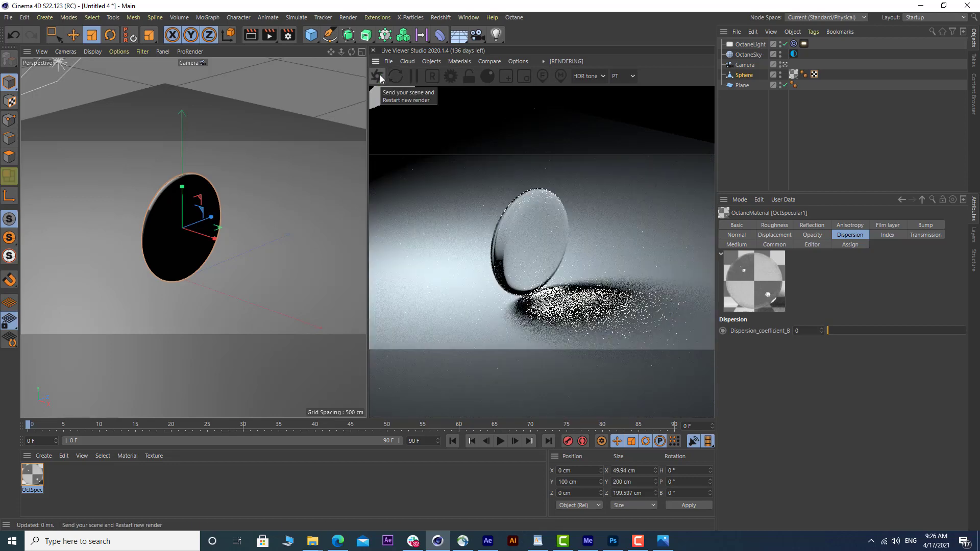
pyautogui.doubleClick(32, 475)
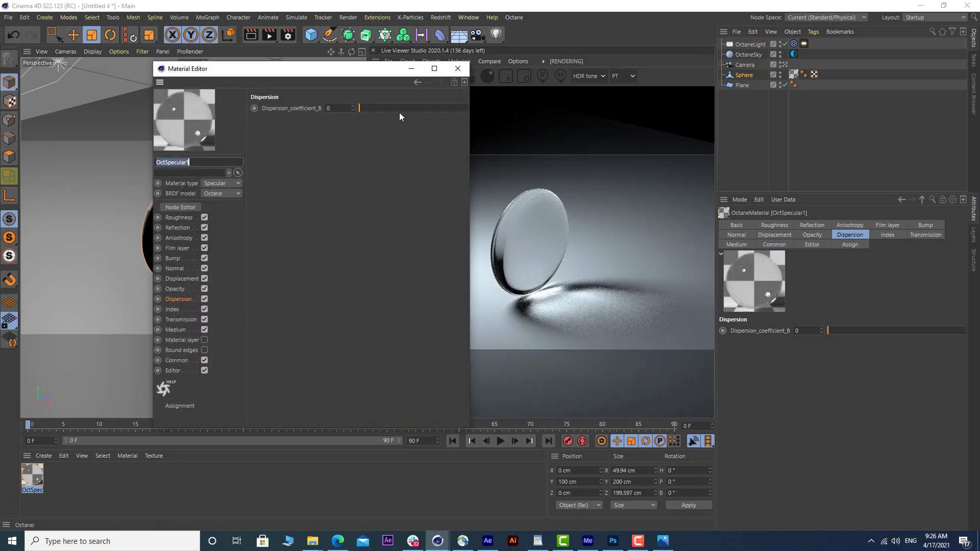
pyautogui.moveTo(375, 110); pyautogui.dragTo(571, 122)
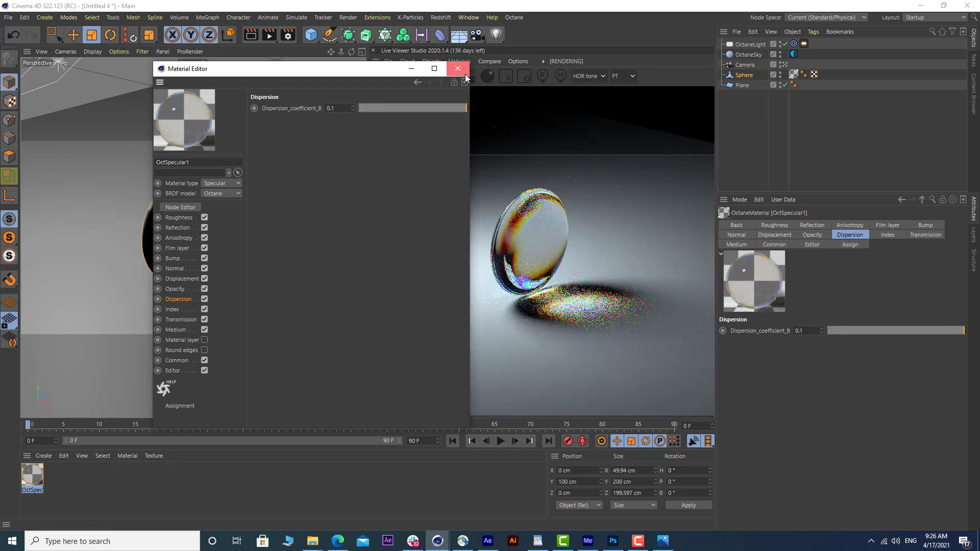
pyautogui.click(449, 73)
# Step: Set the Octane Pathtracing kernel's max samples to 3000 and restart the live render
pyautogui.click(450, 77)
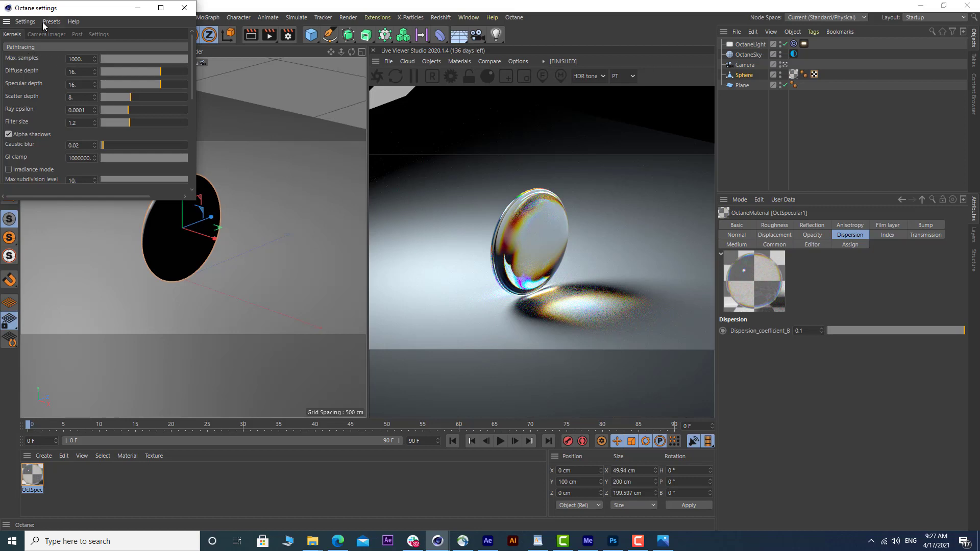
pyautogui.moveTo(46, 9); pyautogui.dragTo(106, 86)
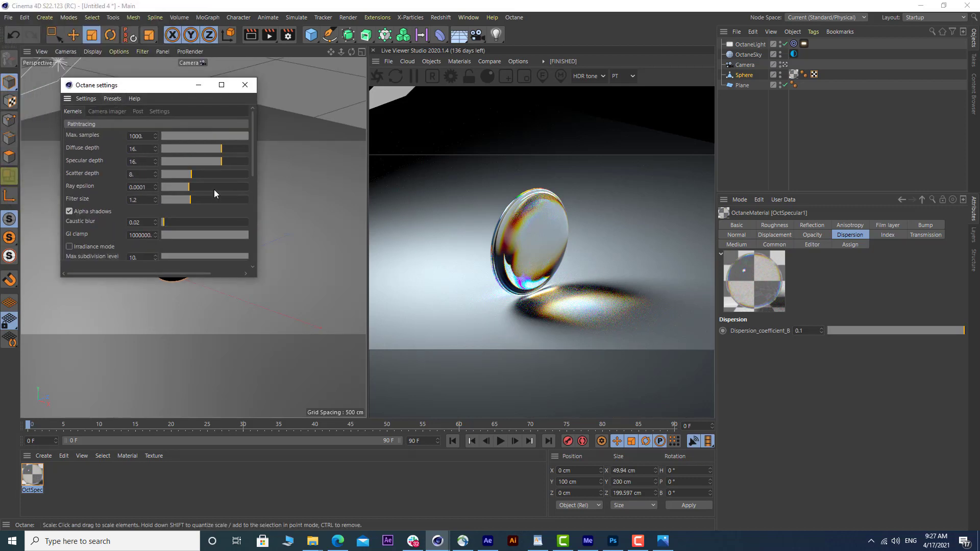
pyautogui.doubleClick(153, 137)
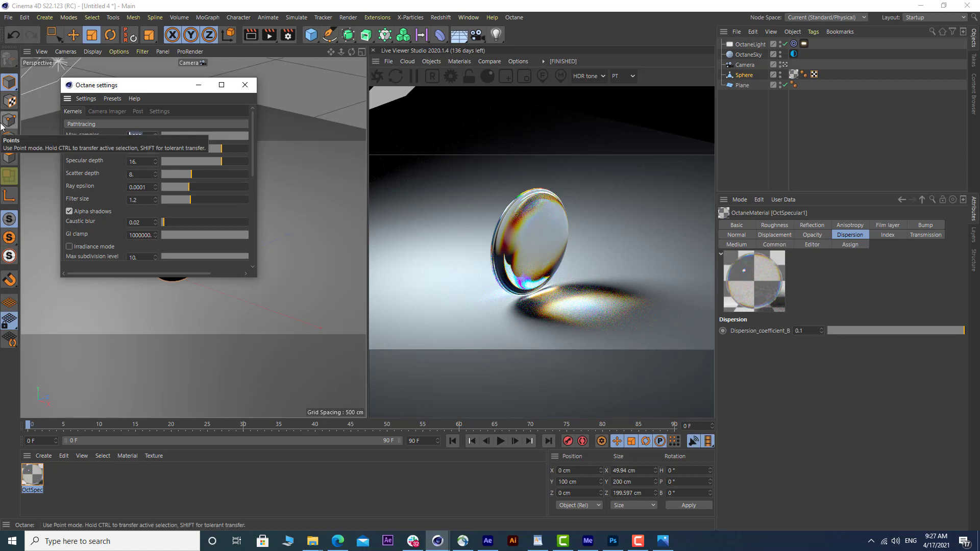
pyautogui.write('2000')
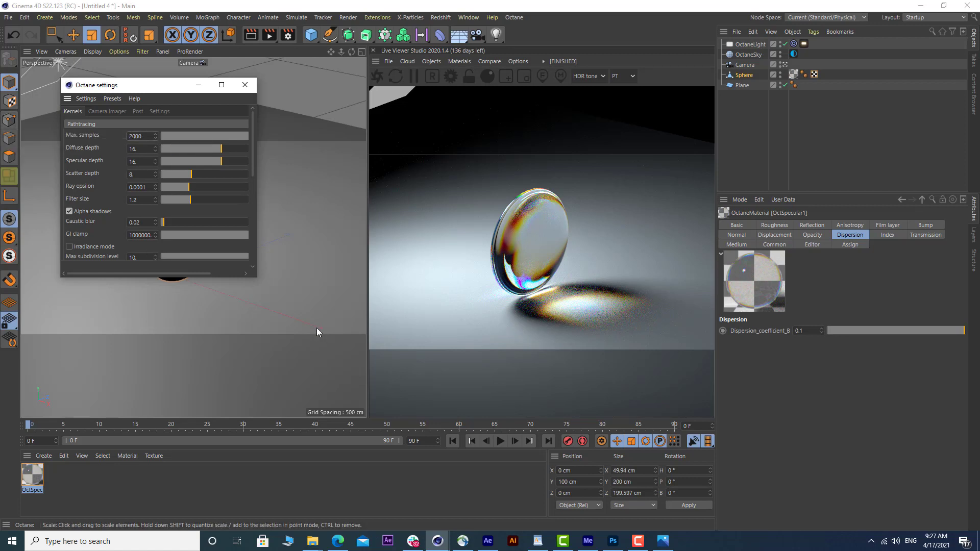
pyautogui.press('Return')
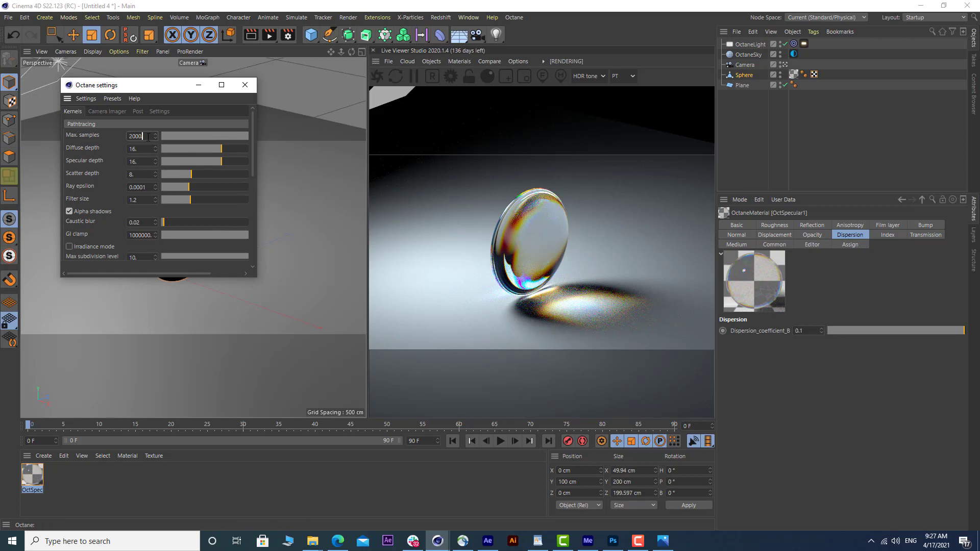
pyautogui.doubleClick(141, 137)
pyautogui.write('300')
pyautogui.press('Return')
pyautogui.write('00.')
pyautogui.press('Return')
pyautogui.click(378, 77)
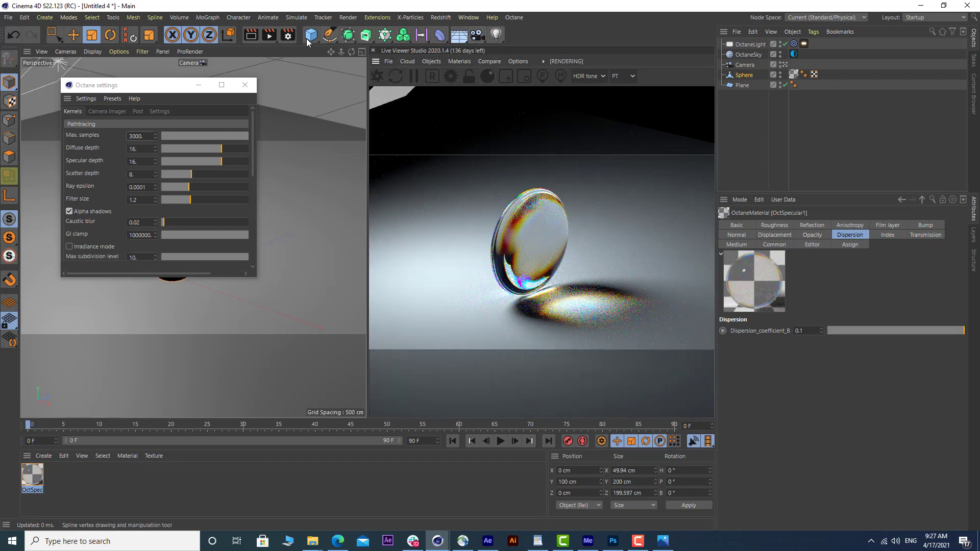
# Step: Render the scene at 3000 samples to the Picture Viewer, inspect the caustic noise, and close the viewer
pyautogui.click(269, 34)
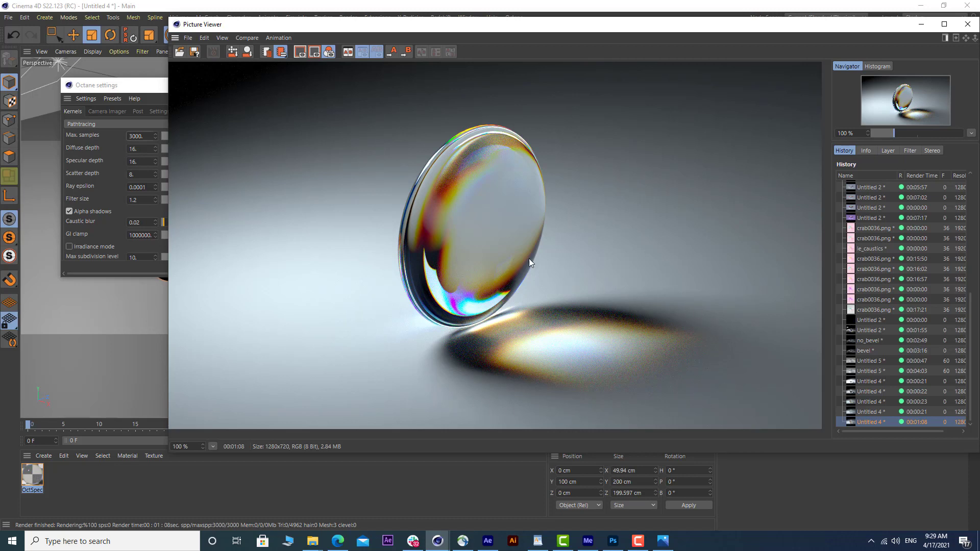
pyautogui.scroll(-3, 523, 235)
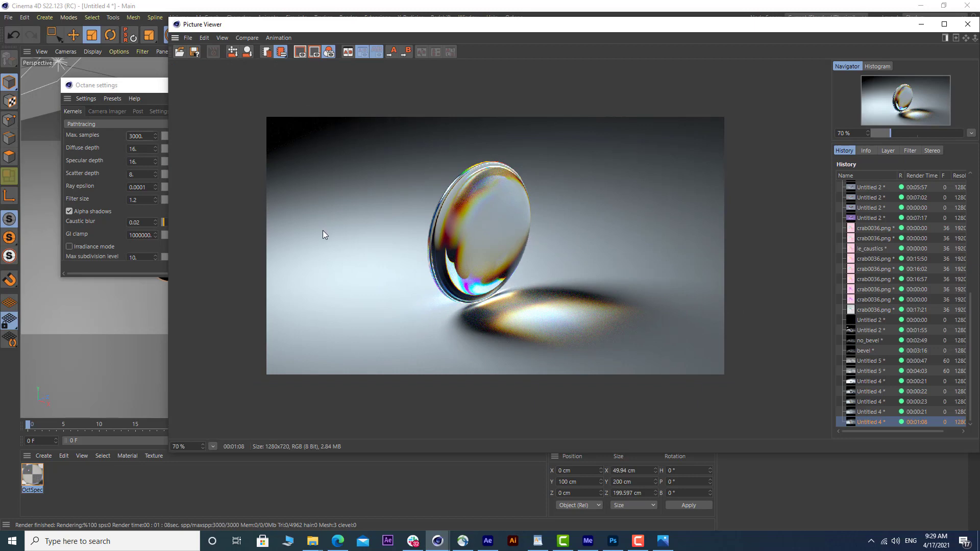
pyautogui.scroll(3, 649, 162)
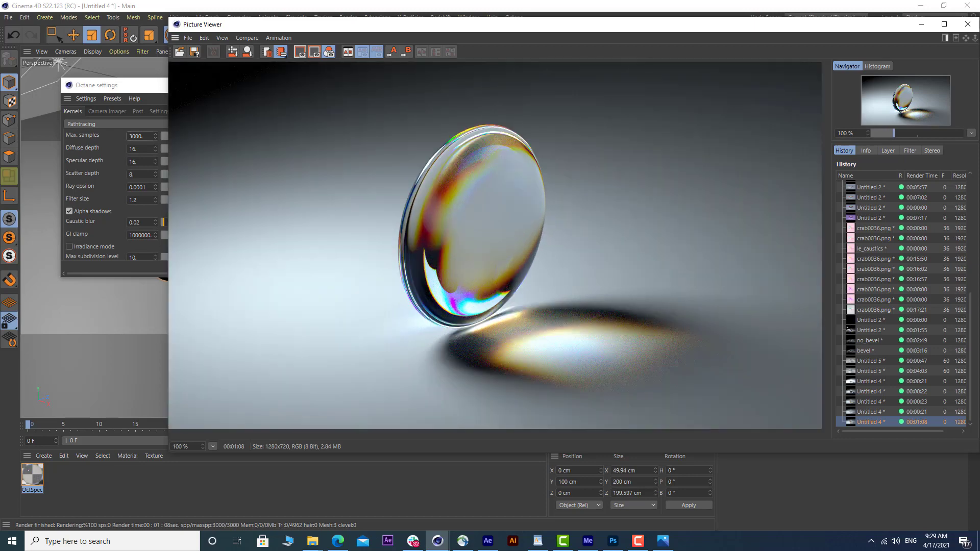
pyautogui.click(967, 24)
# Step: Restart the live render and try a GI clamp of 1 in the Pathtracing kernel
pyautogui.click(377, 77)
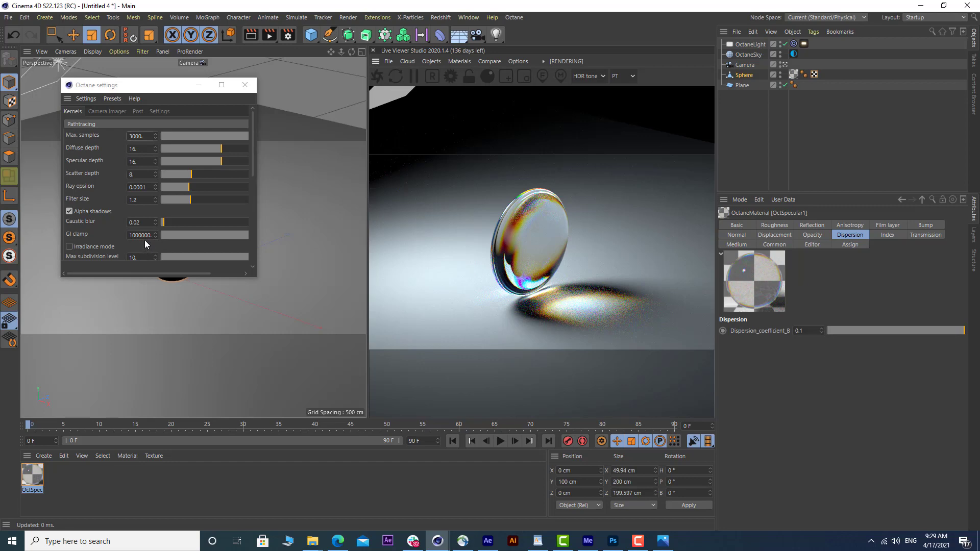
pyautogui.click(145, 237)
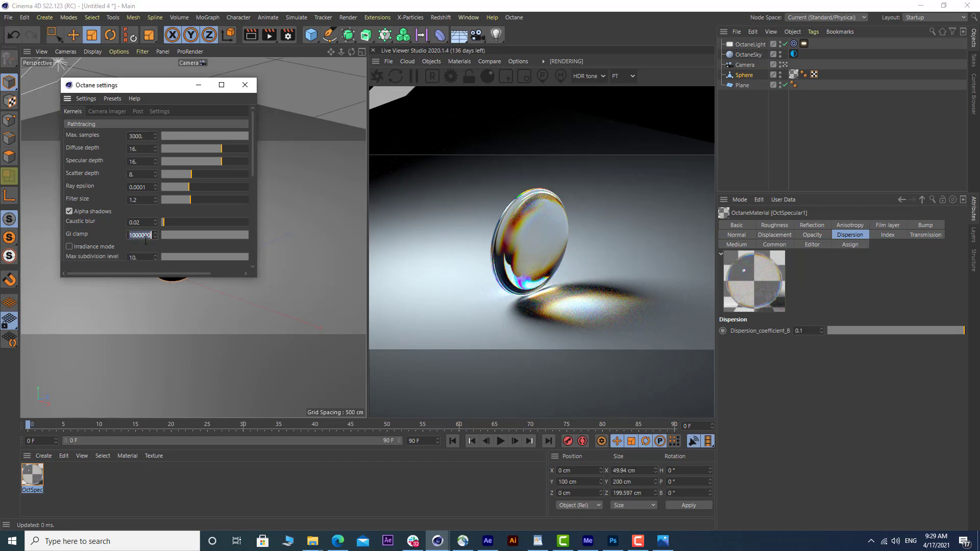
pyautogui.write('1')
pyautogui.press('Return')
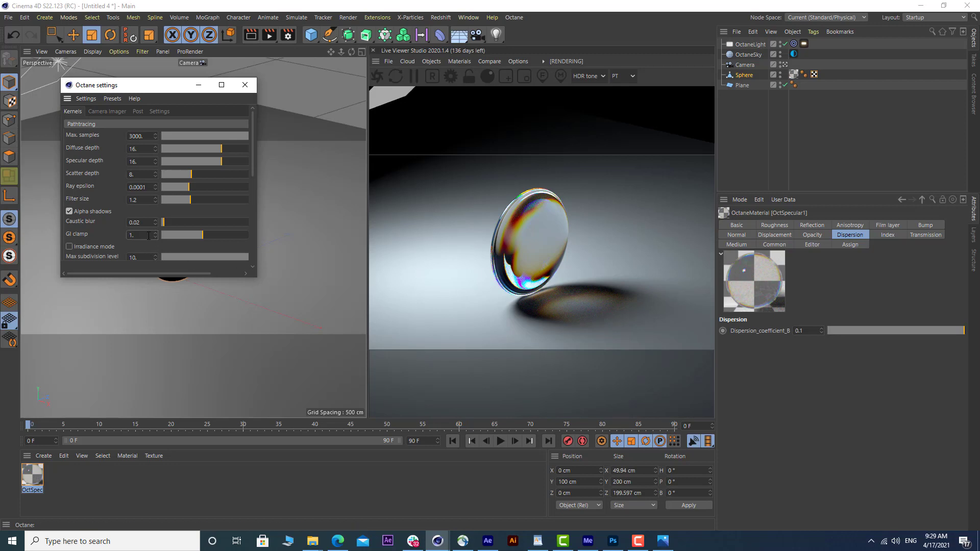
# Step: Try GI clamp values of 25, 20 and 10 to compare their effect on the live caustics
pyautogui.click(131, 235)
pyautogui.write('25')
pyautogui.press('Return')
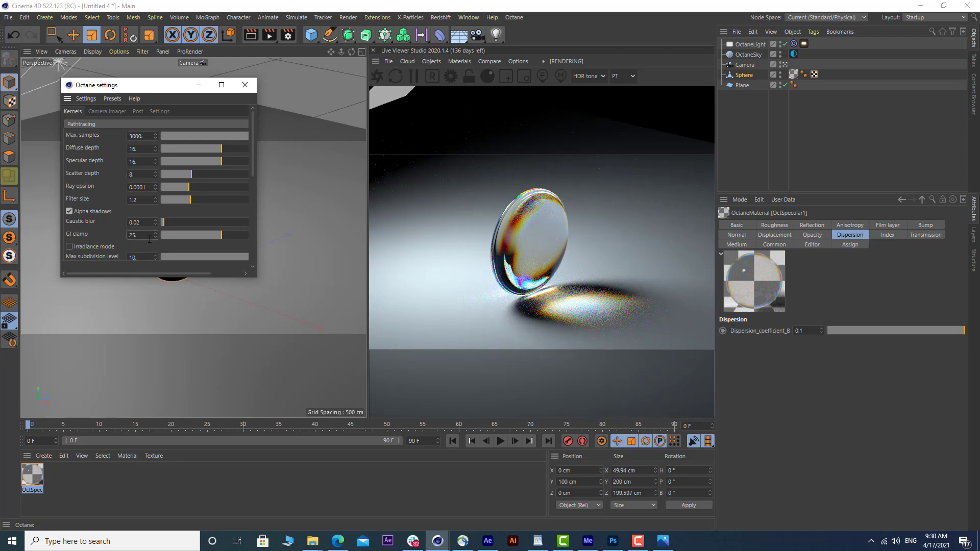
pyautogui.press('Return')
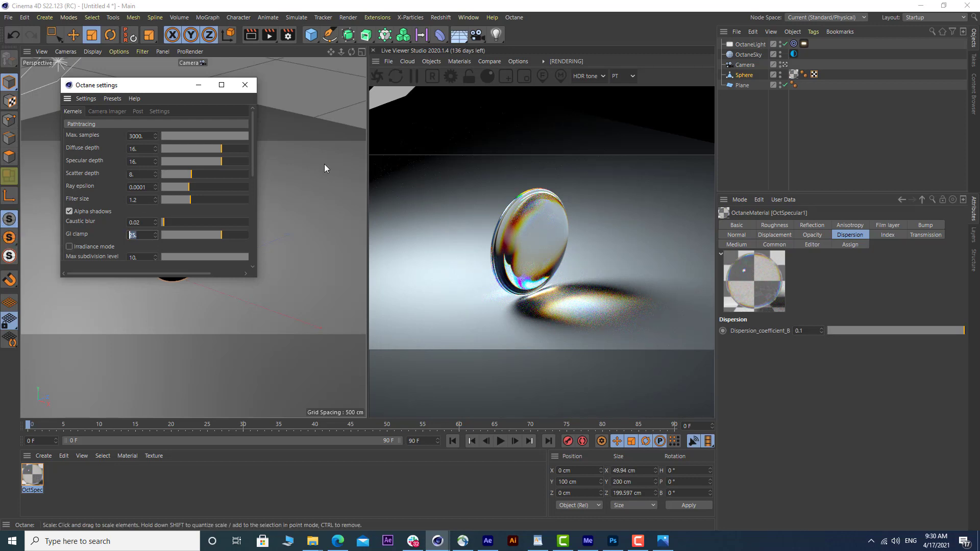
pyautogui.write('20')
pyautogui.press('Return')
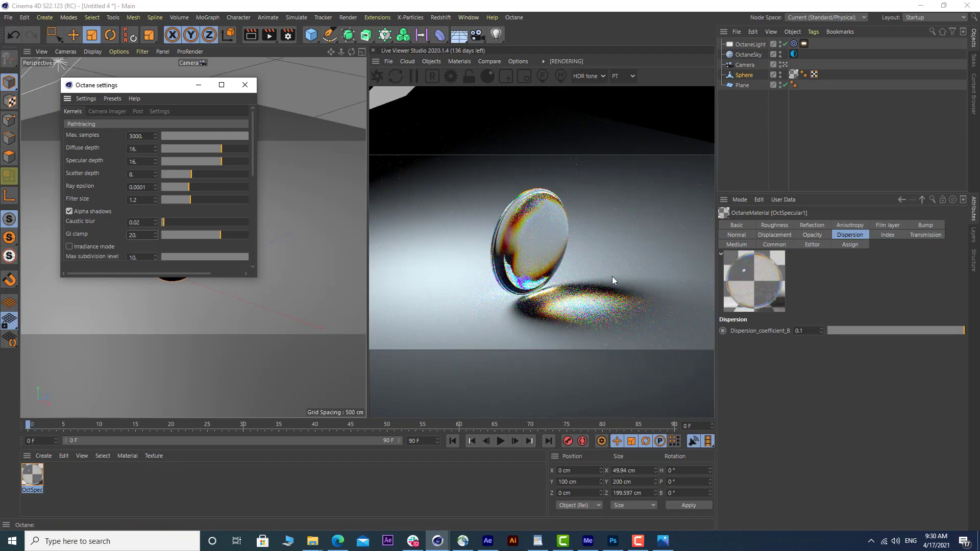
pyautogui.write('10')
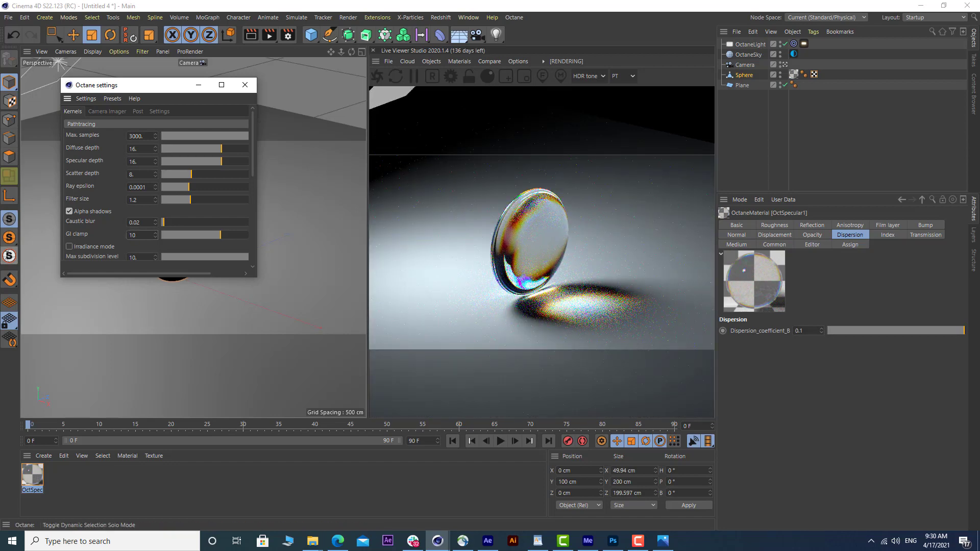
pyautogui.press('Return')
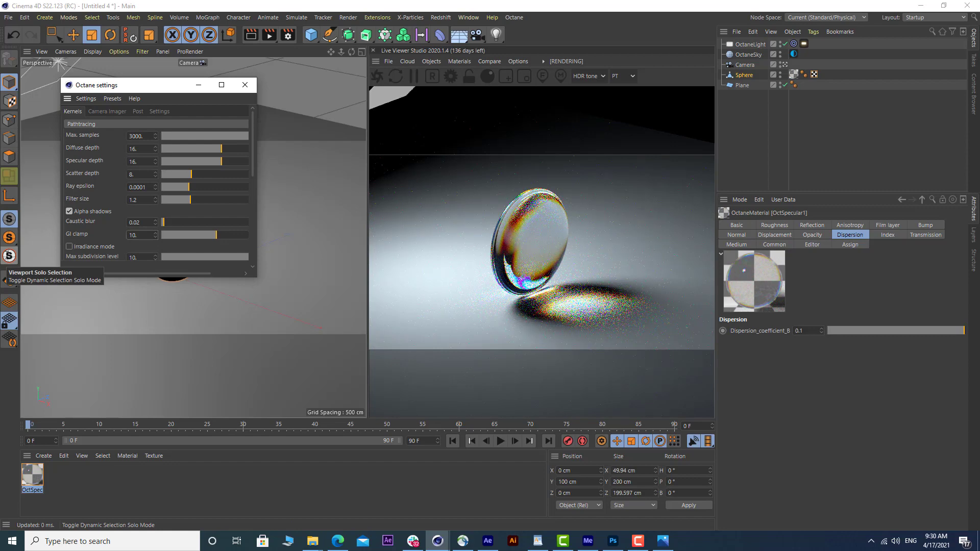
# Step: Set the kernel's GI clamp to 5 and render the scene to the Picture Viewer
pyautogui.moveTo(136, 235); pyautogui.dragTo(123, 235)
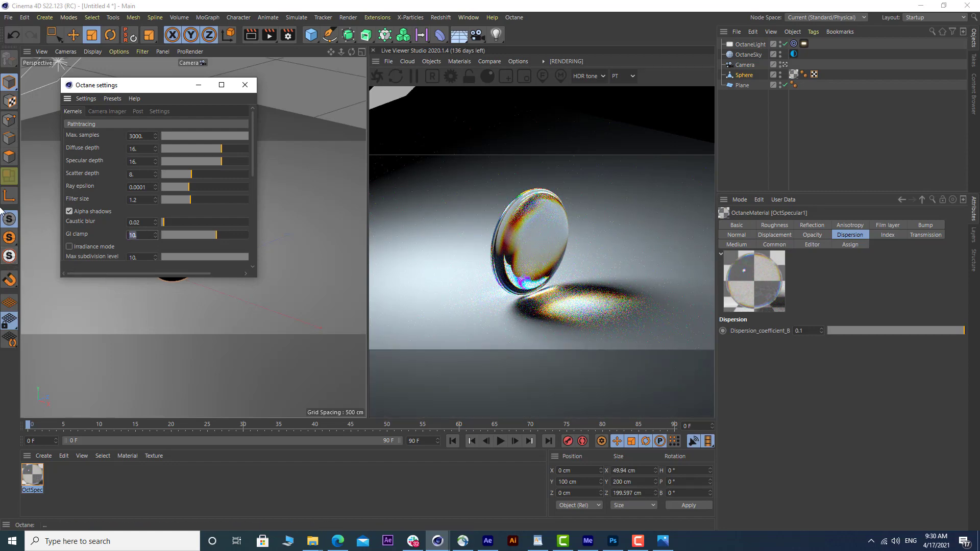
pyautogui.write('5')
pyautogui.press('Return')
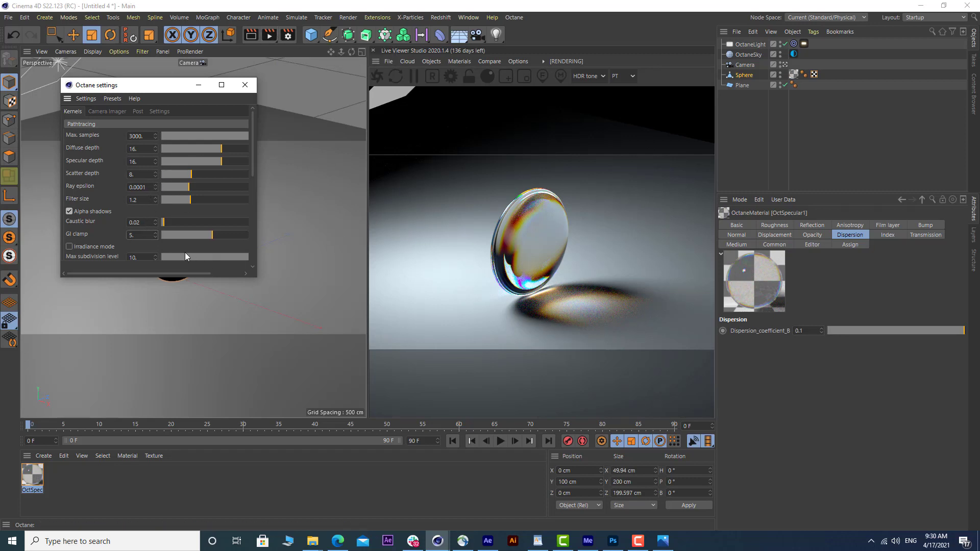
pyautogui.click(270, 35)
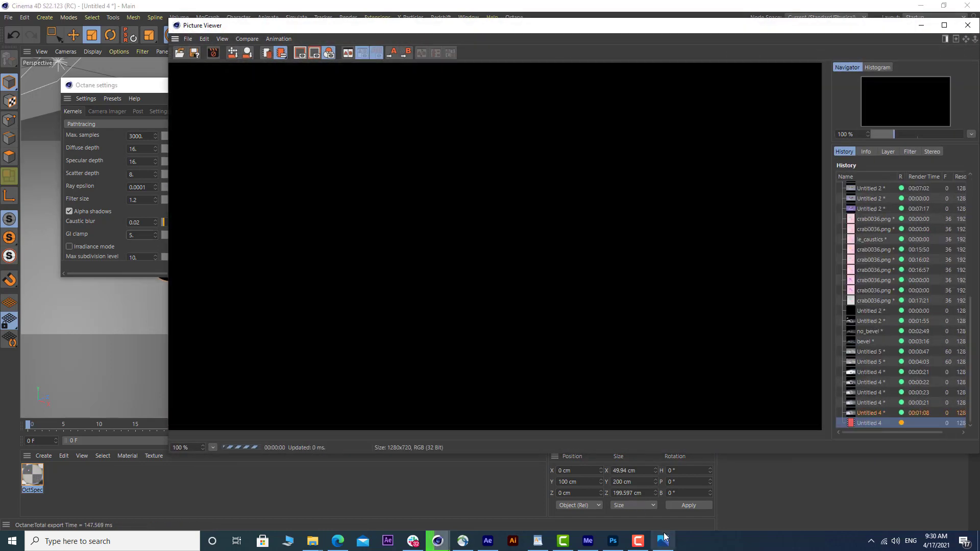
pyautogui.click(662, 540)
pyautogui.click(639, 540)
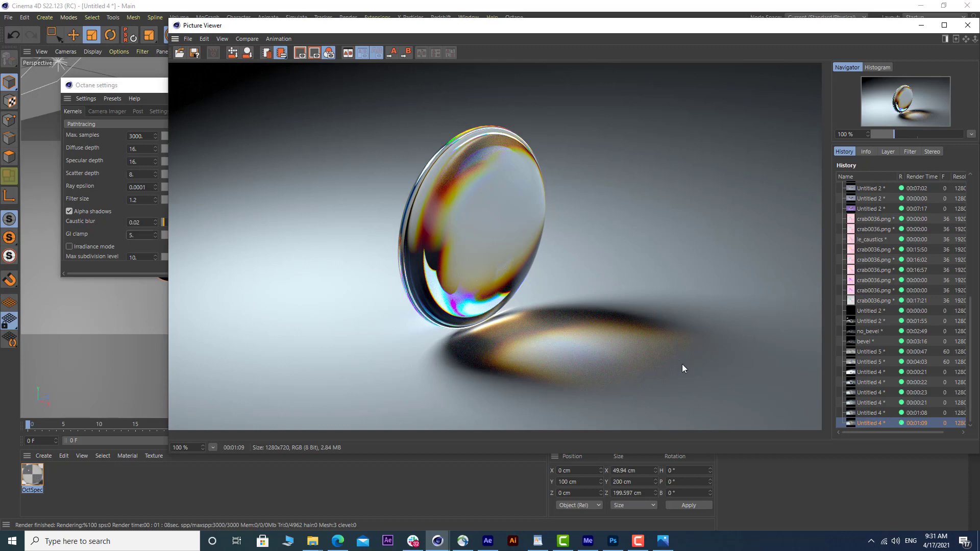
# Step: Compare the caustic brightness and noise in the last two Picture Viewer renders, with high and low GI clamp, and close the viewer
pyautogui.click(881, 412)
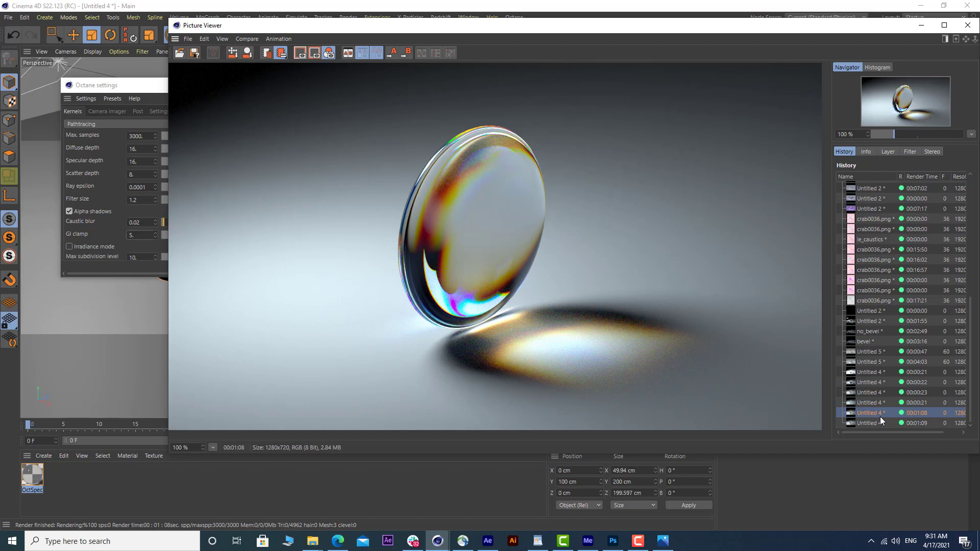
pyautogui.click(878, 424)
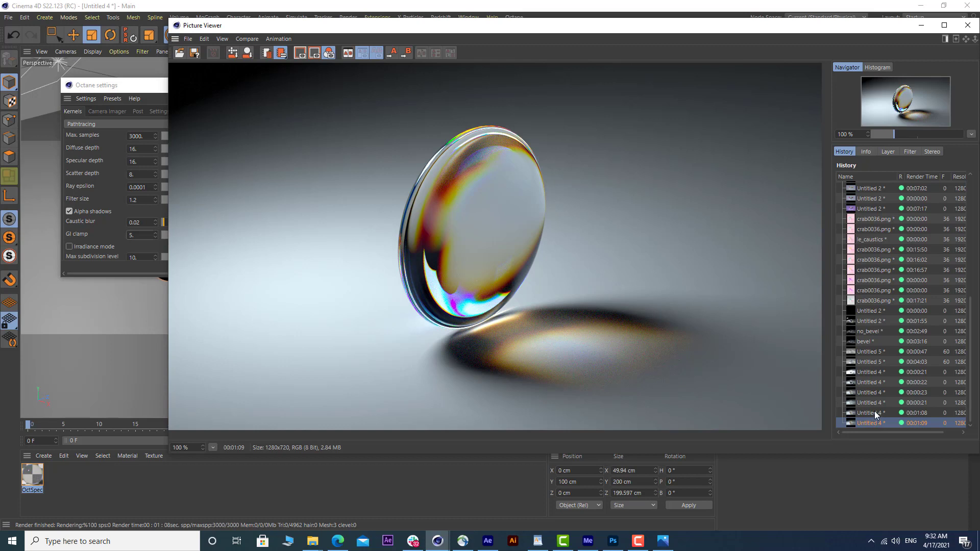
pyautogui.click(874, 412)
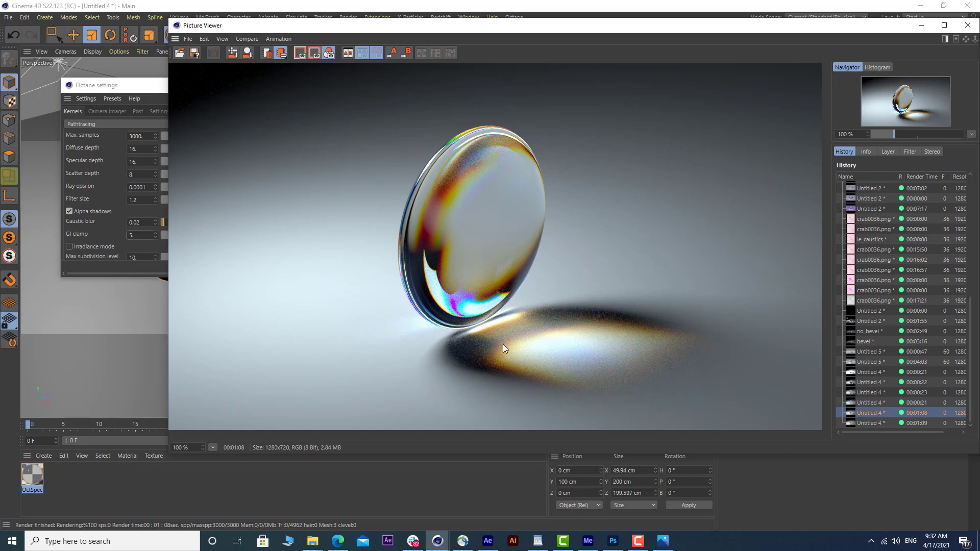
pyautogui.click(868, 423)
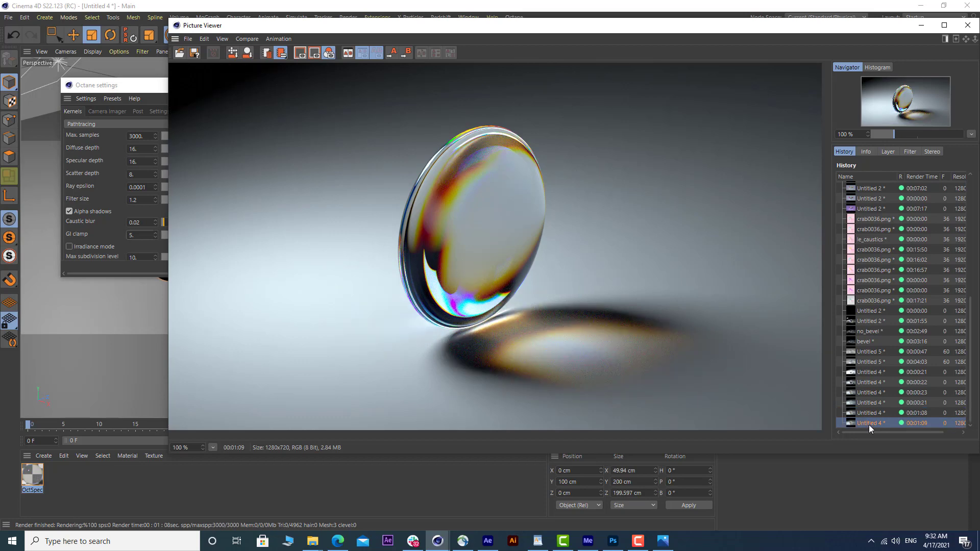
pyautogui.scroll(-3, 558, 324)
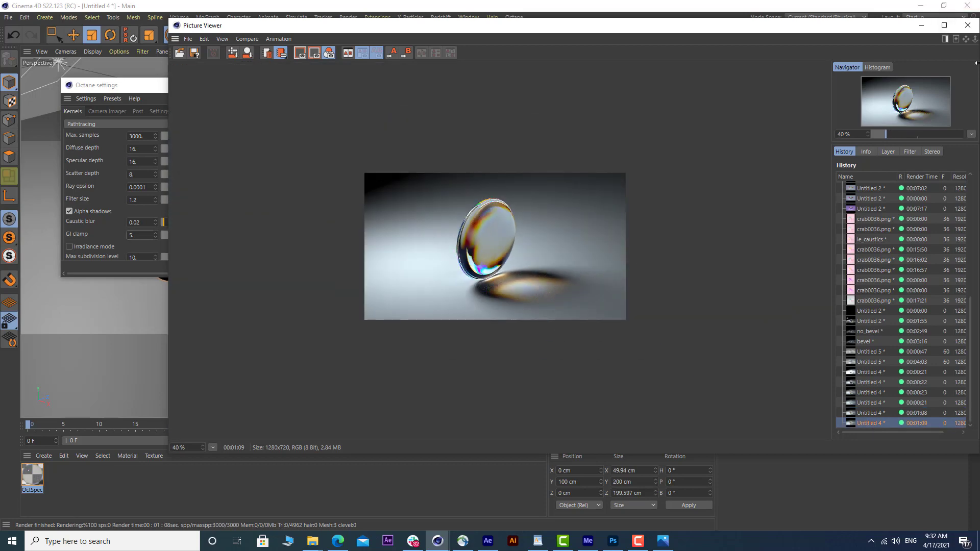
pyautogui.click(967, 25)
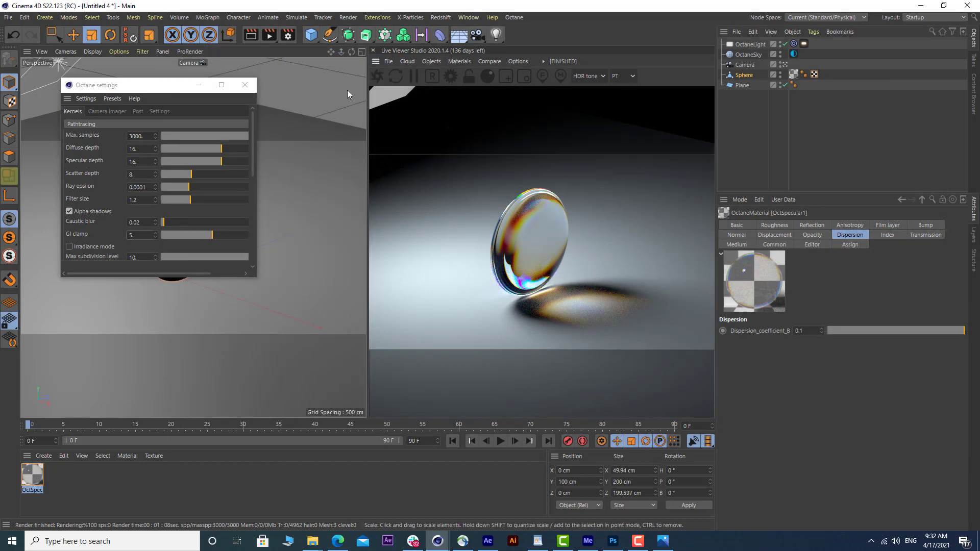
# Step: Add an HDRI environment with OverheadWindowWithStripes.hdr from the tutorials folder, without copying it to the project, and restart the live render
pyautogui.click(430, 62)
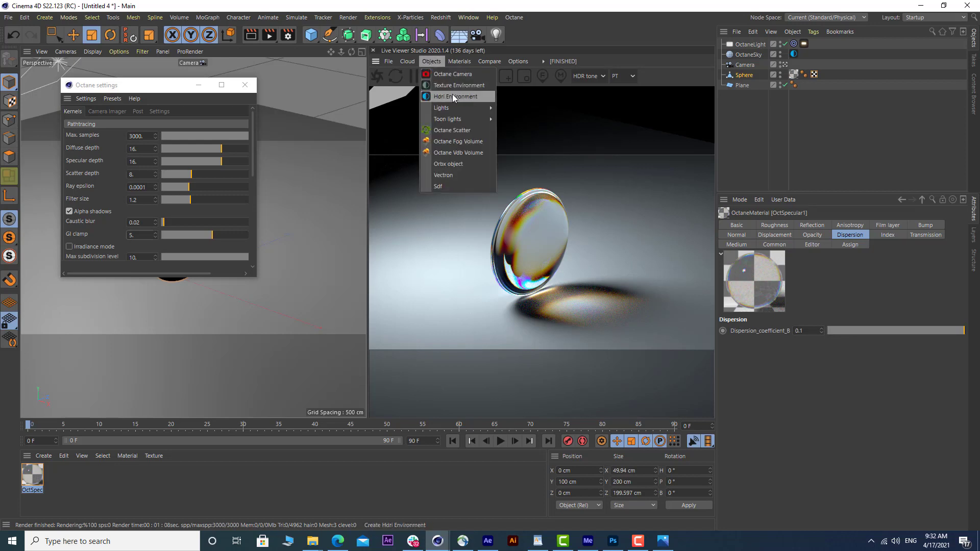
pyautogui.click(452, 96)
pyautogui.click(862, 265)
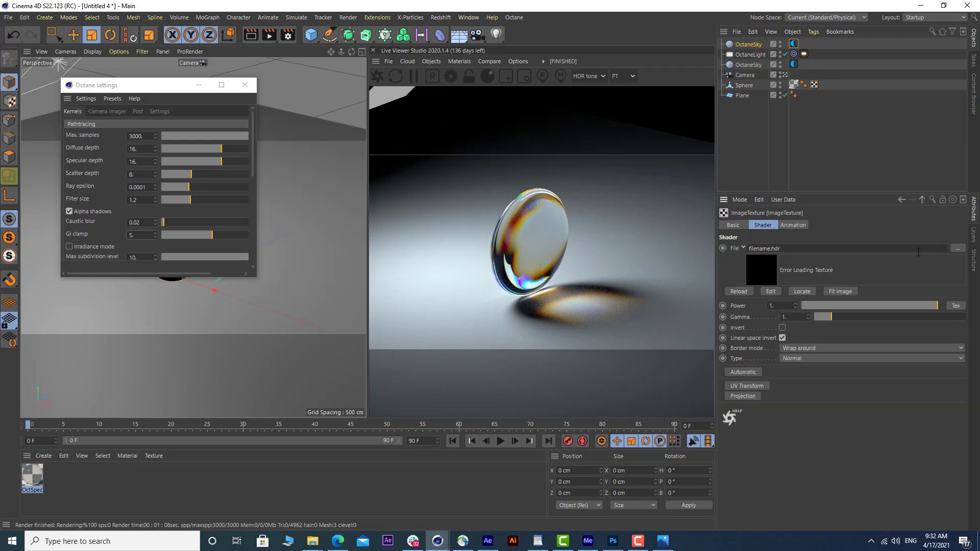
pyautogui.click(955, 246)
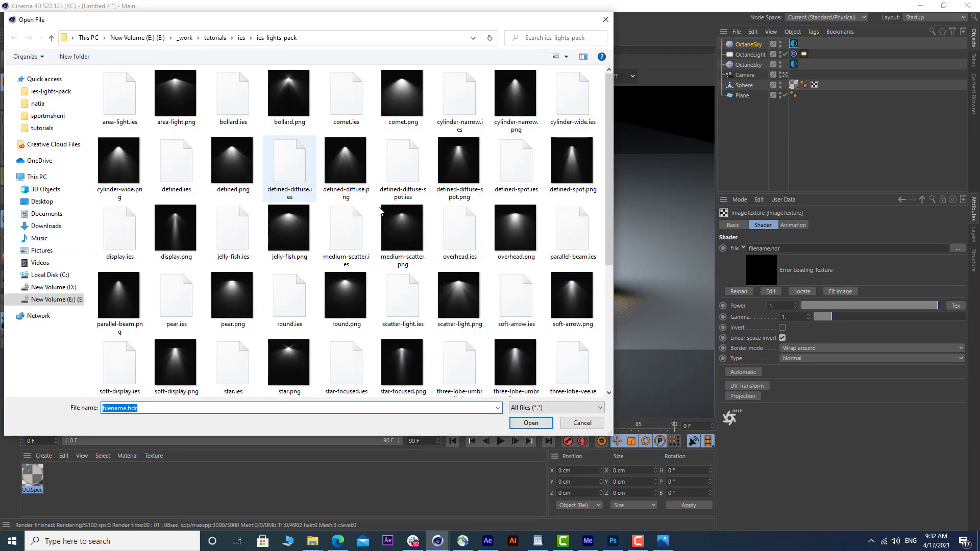
pyautogui.click(215, 37)
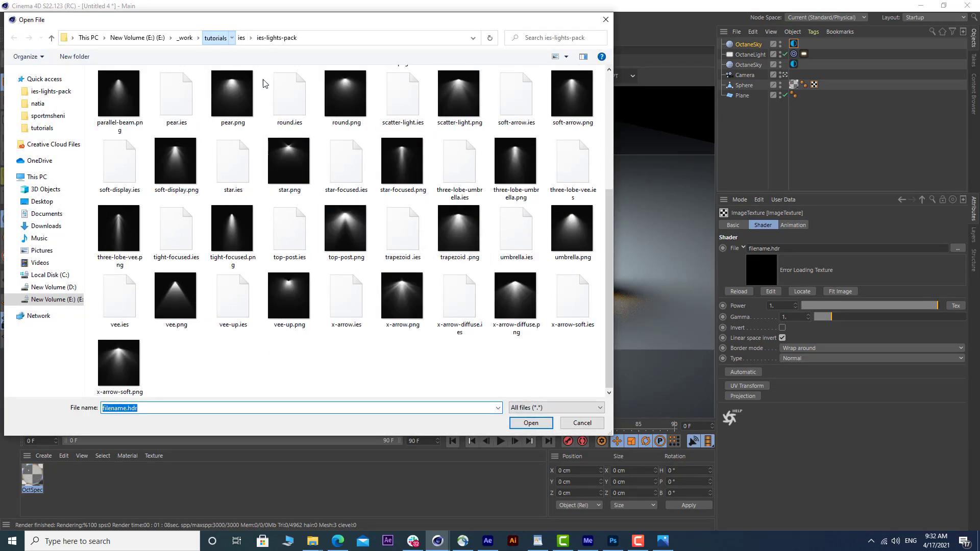
pyautogui.doubleClick(403, 306)
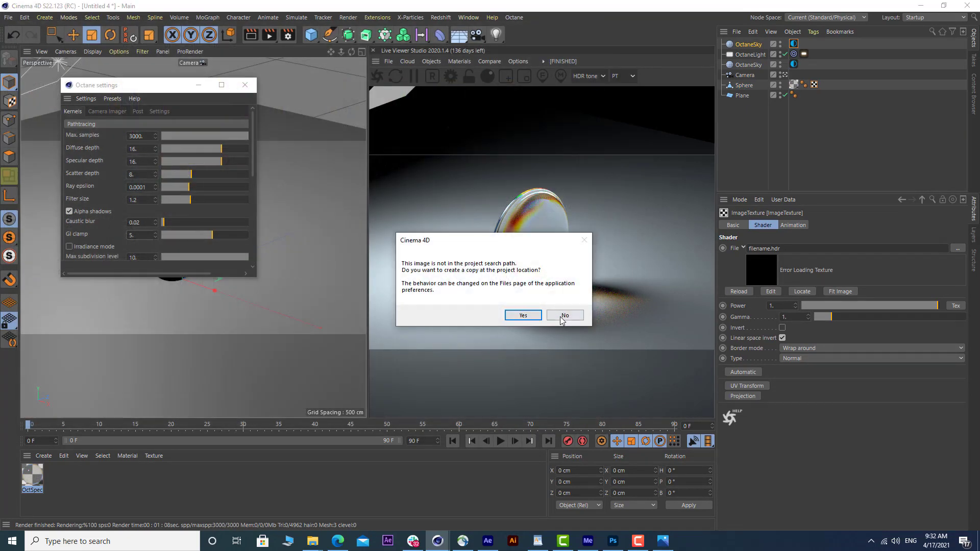
pyautogui.click(561, 315)
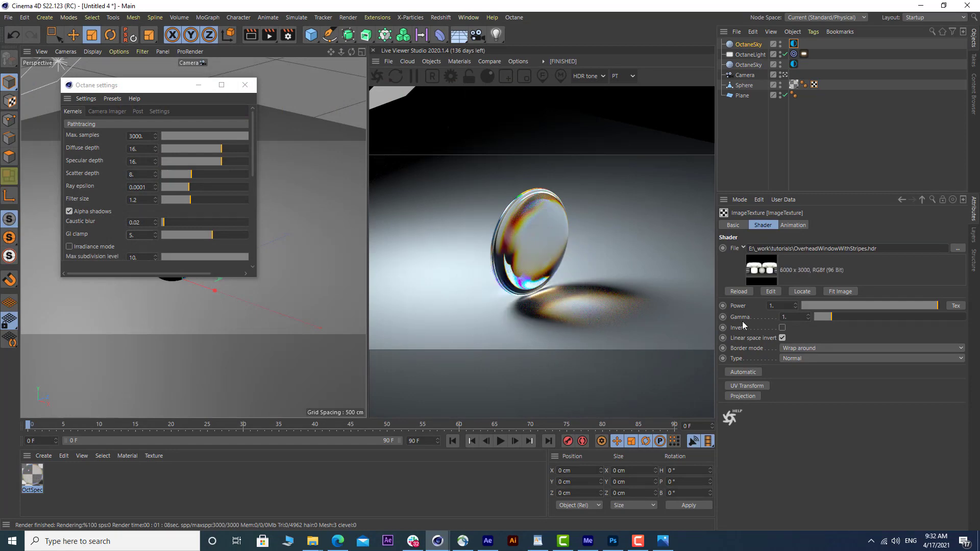
pyautogui.click(377, 77)
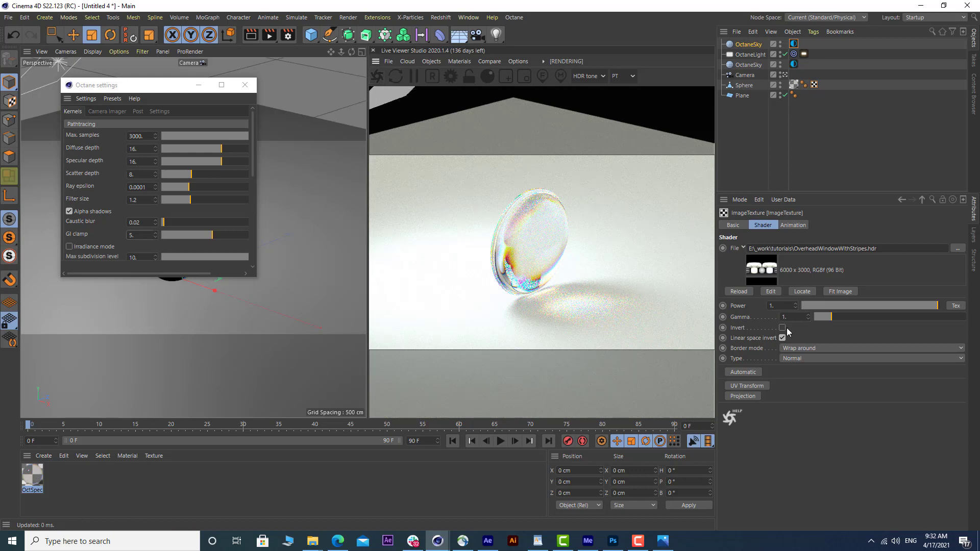
# Step: Set the new HDRI environment tag's power to 0.5 and restart the live render
pyautogui.click(922, 198)
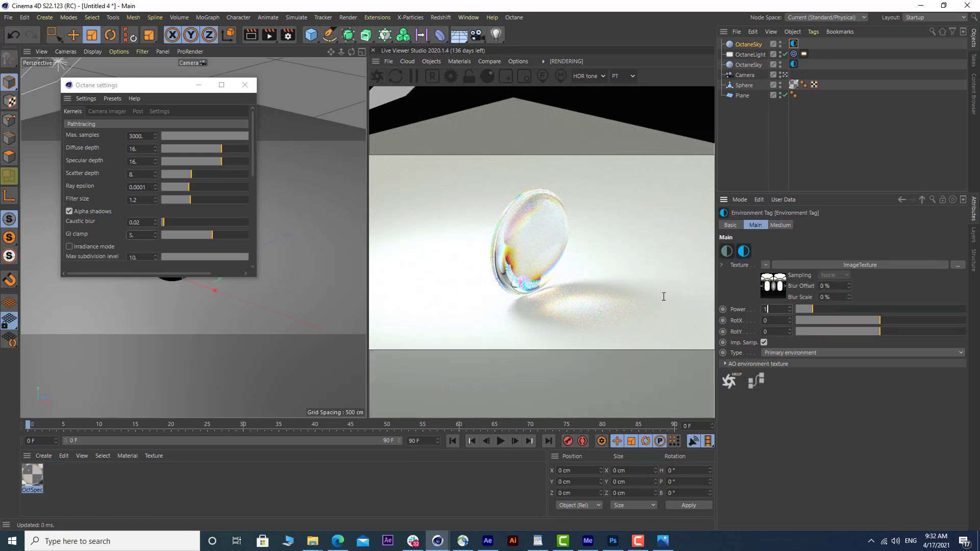
pyautogui.write('0.5')
pyautogui.press('Return')
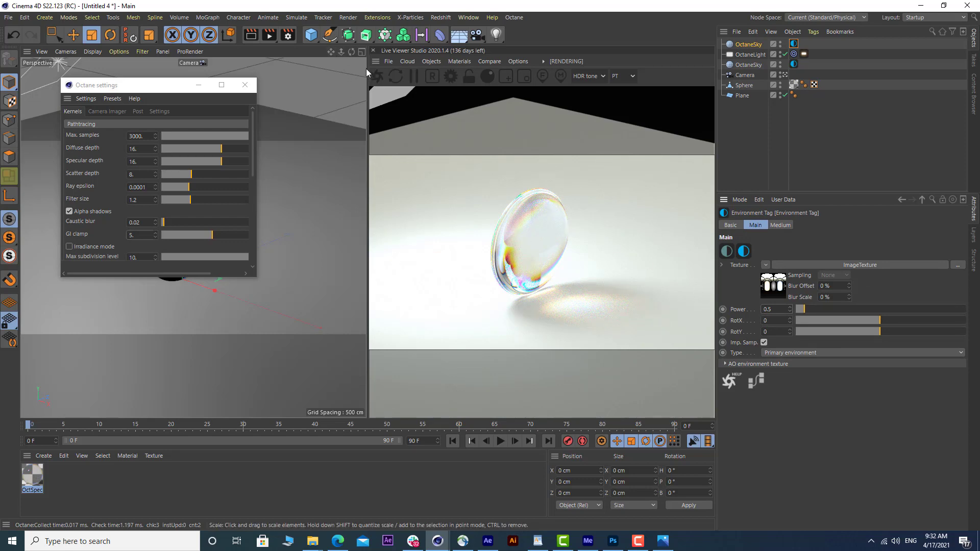
pyautogui.click(376, 79)
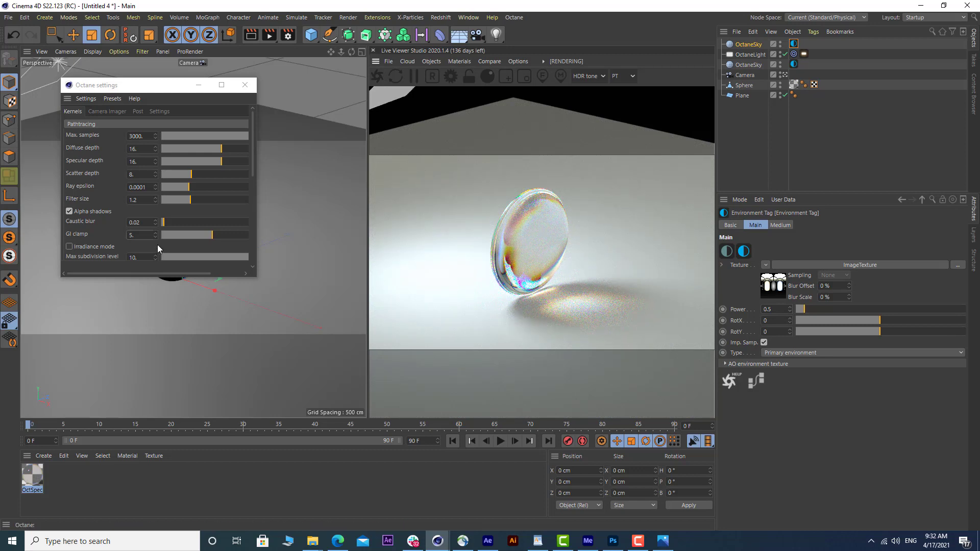
# Step: Set the Pathtracing kernel's GI clamp to 15 and close the Octane settings
pyautogui.click(139, 235)
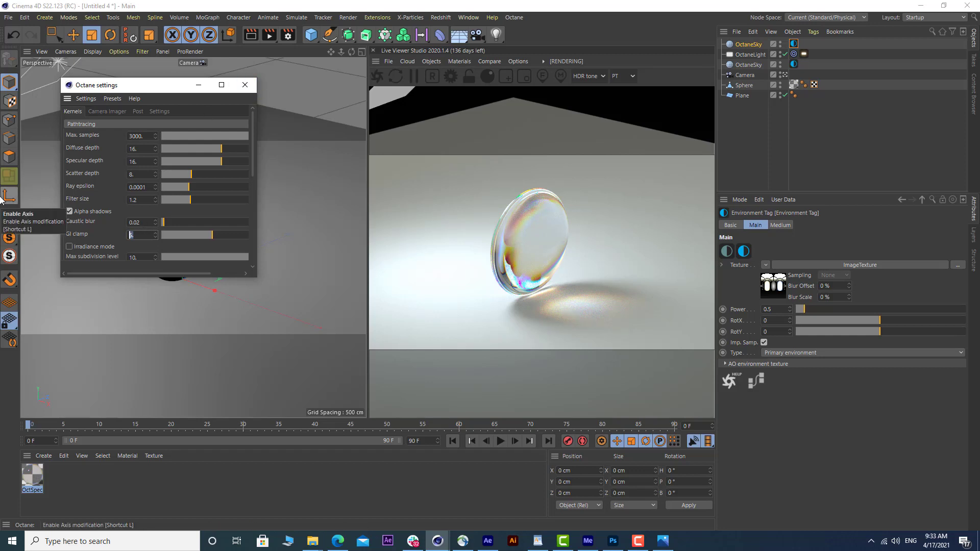
pyautogui.write('15')
pyautogui.press('Return')
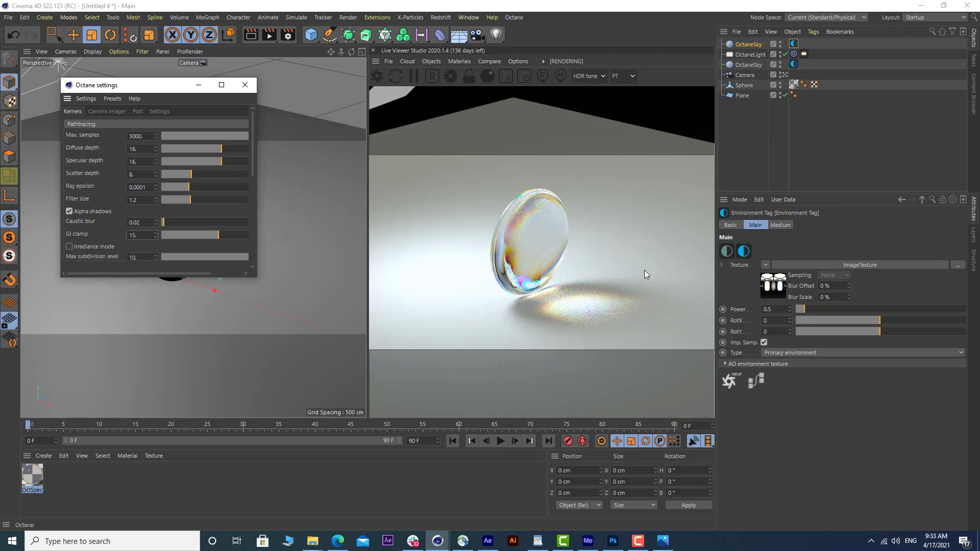
pyautogui.click(245, 85)
# Step: Try shrinking the area light to compare its effect on the caustics, and undo the scaling
pyautogui.keyDown('alt'); pyautogui.moveTo(199, 223); pyautogui.dragTo(174, 325, button='right'); pyautogui.keyUp('alt')
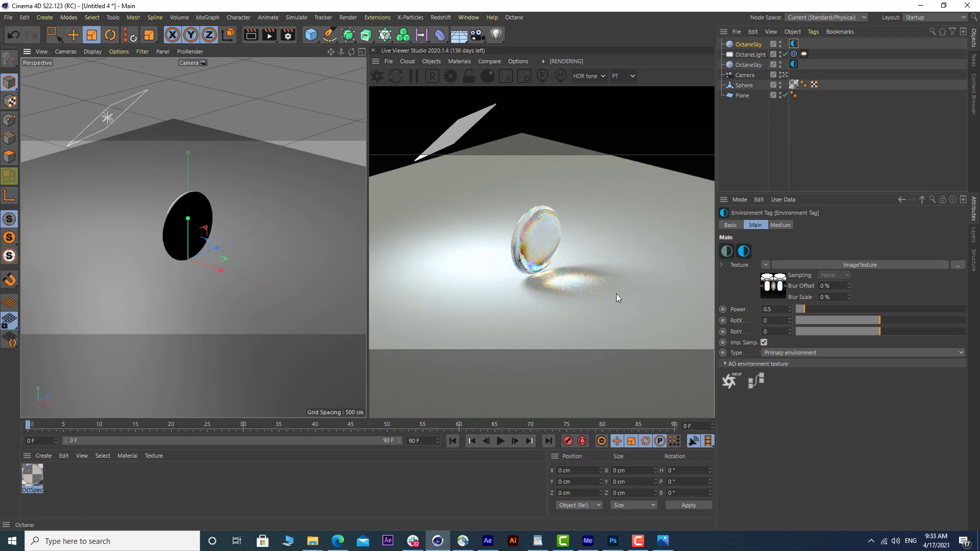
pyautogui.click(742, 54)
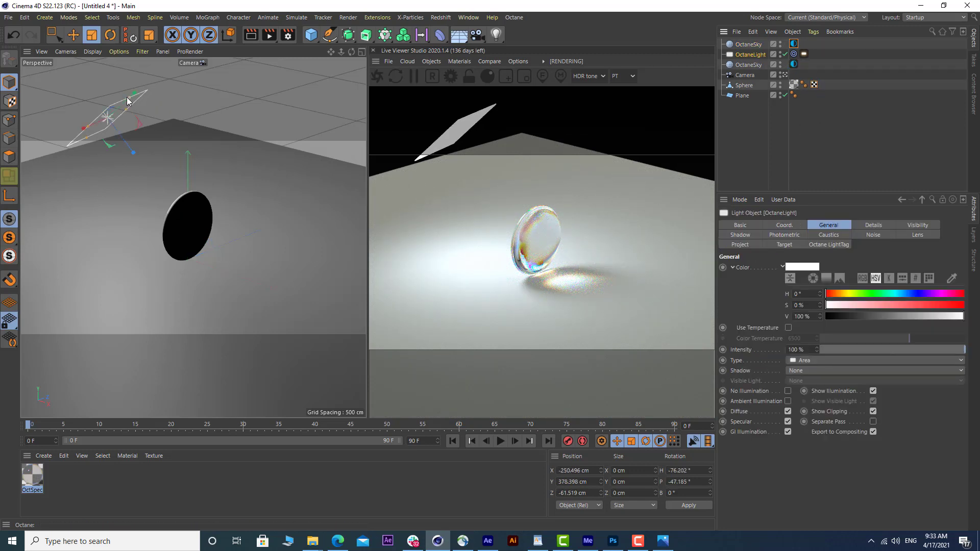
pyautogui.moveTo(130, 98); pyautogui.dragTo(114, 119)
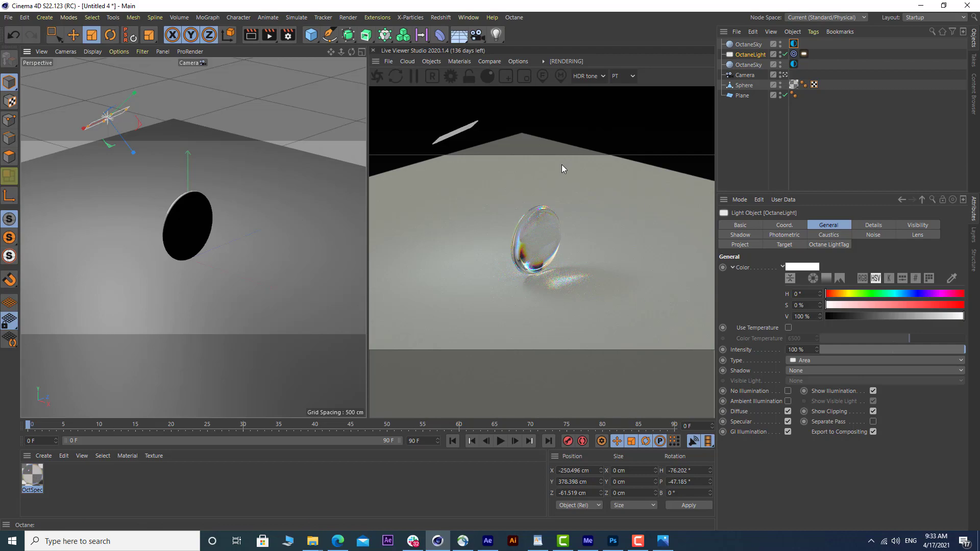
pyautogui.hotkey('ctrl', 'z')
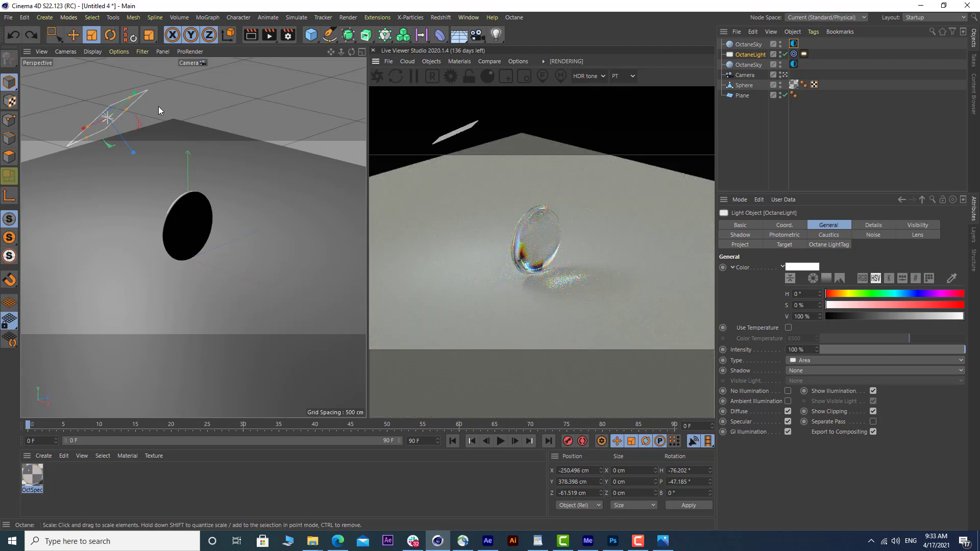
# Step: Try moving the area light farther from the glass disc, to about X -517, Y 675, Z -127 cm, and view the caustics
pyautogui.keyDown('alt'); pyautogui.moveTo(158, 106); pyautogui.dragTo(32, 82); pyautogui.keyUp('alt')
pyautogui.click(83, 36)
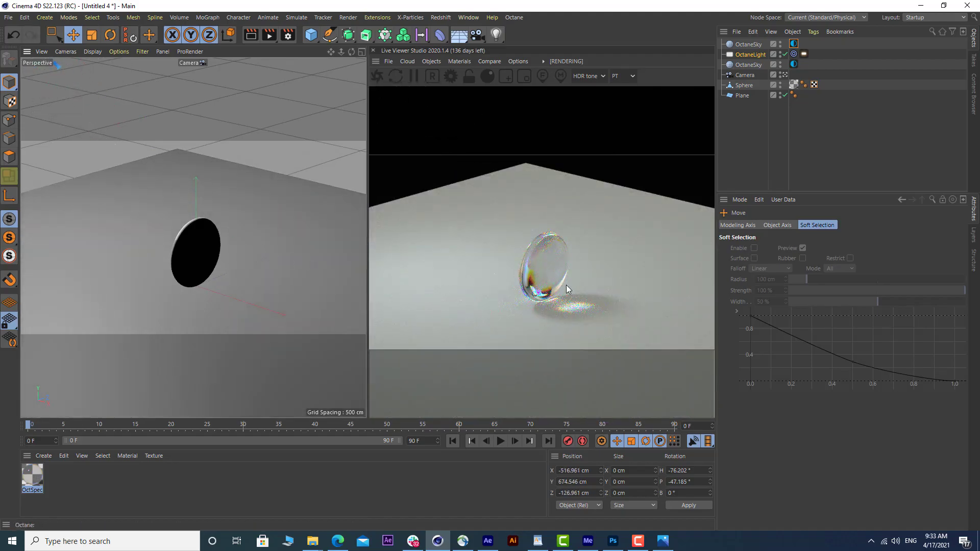
pyautogui.keyDown('alt'); pyautogui.moveTo(173, 244); pyautogui.dragTo(207, 344, button='right'); pyautogui.keyUp('alt')
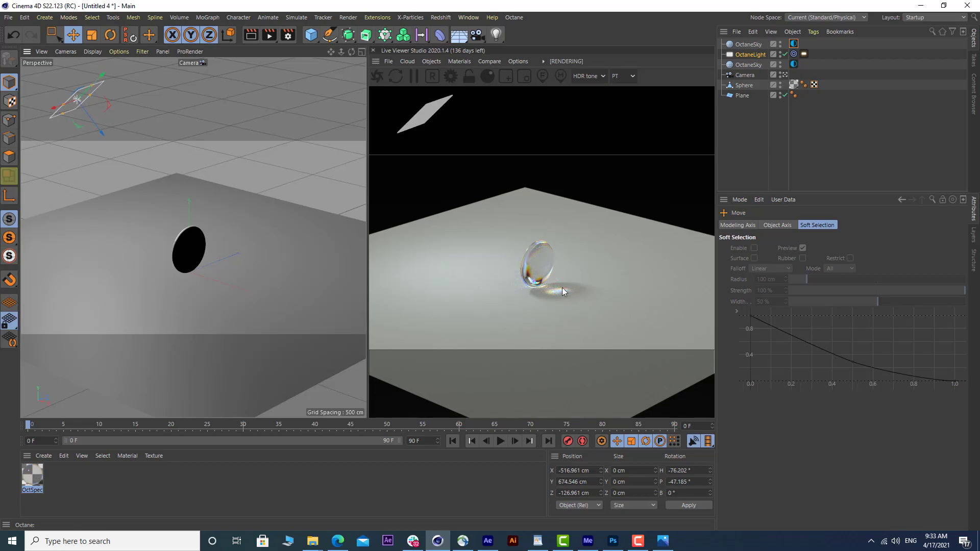
pyautogui.keyDown('alt'); pyautogui.moveTo(188, 256); pyautogui.dragTo(172, 295, button='right'); pyautogui.keyUp('alt')
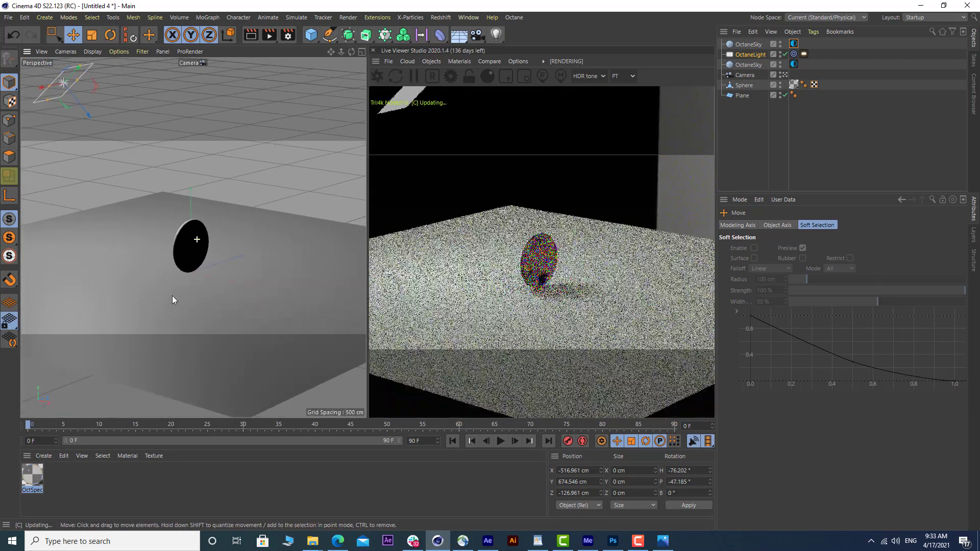
# Step: Move the area light back towards the glass disc, to about X -267, Y 397, Z -66 cm, and view the caustics up close
pyautogui.click(804, 54)
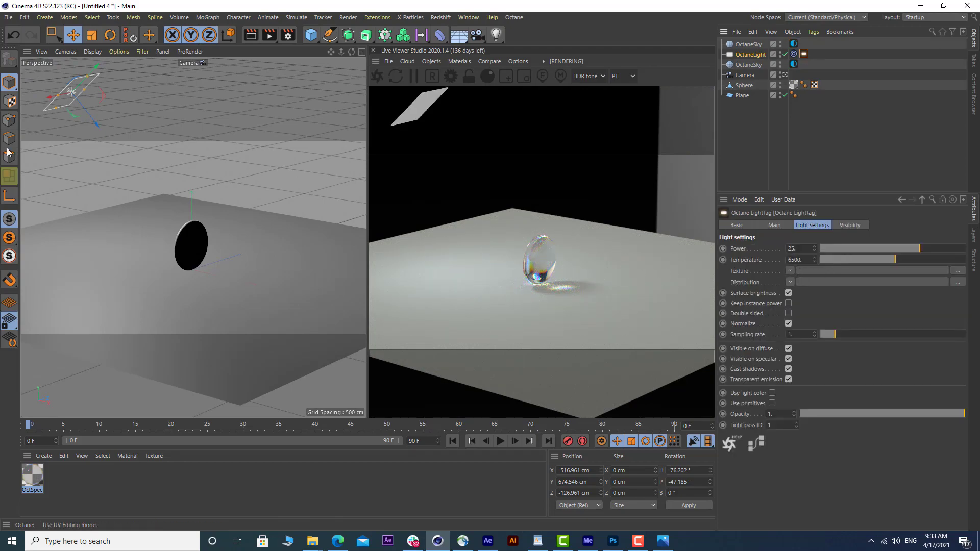
pyautogui.moveTo(87, 114); pyautogui.dragTo(164, 191)
pyautogui.keyDown('alt'); pyautogui.moveTo(194, 256); pyautogui.dragTo(198, 294); pyautogui.keyUp('alt')
pyautogui.keyDown('alt'); pyautogui.moveTo(197, 245); pyautogui.dragTo(289, 154, button='right'); pyautogui.keyUp('alt')
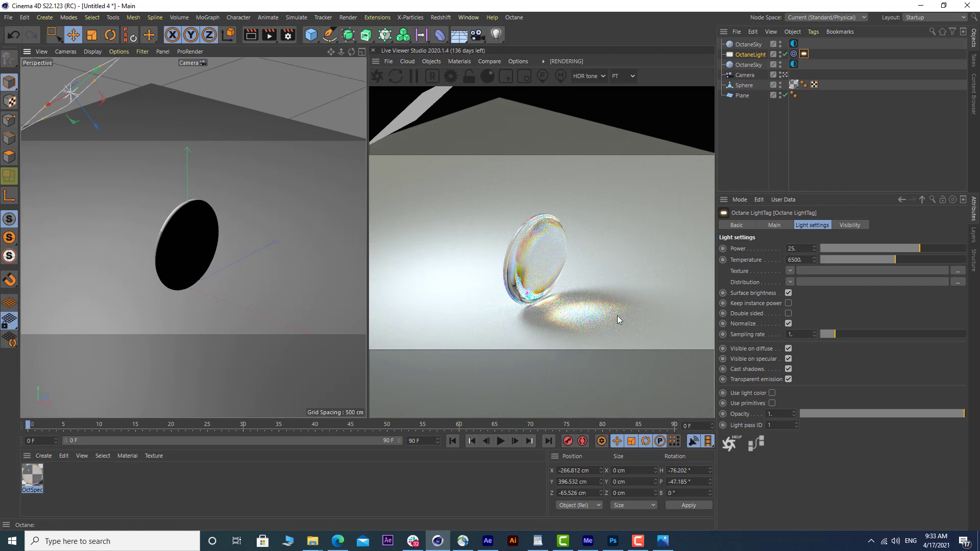
# Step: Assign a Noise shader as the Octane light tag's texture and set its noise type to Stupi
pyautogui.click(789, 271)
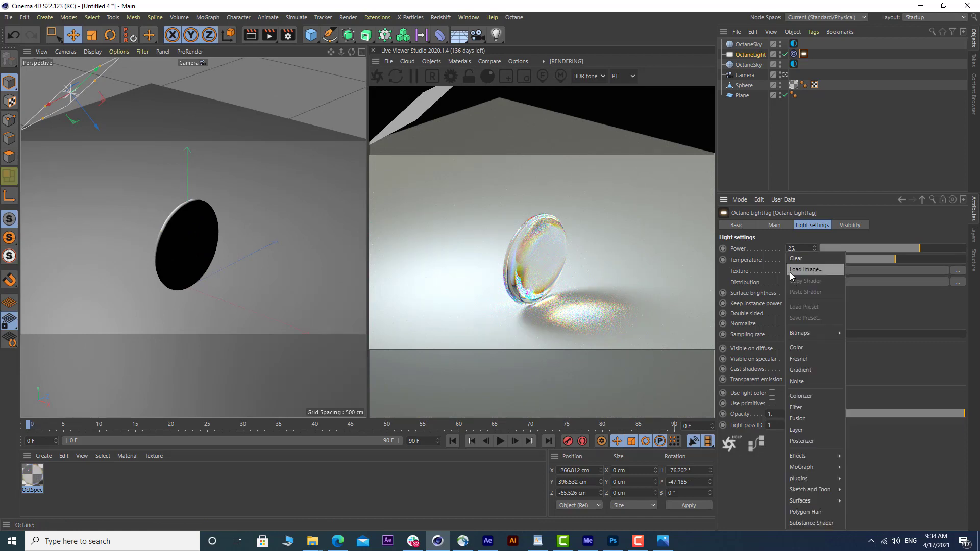
pyautogui.click(809, 380)
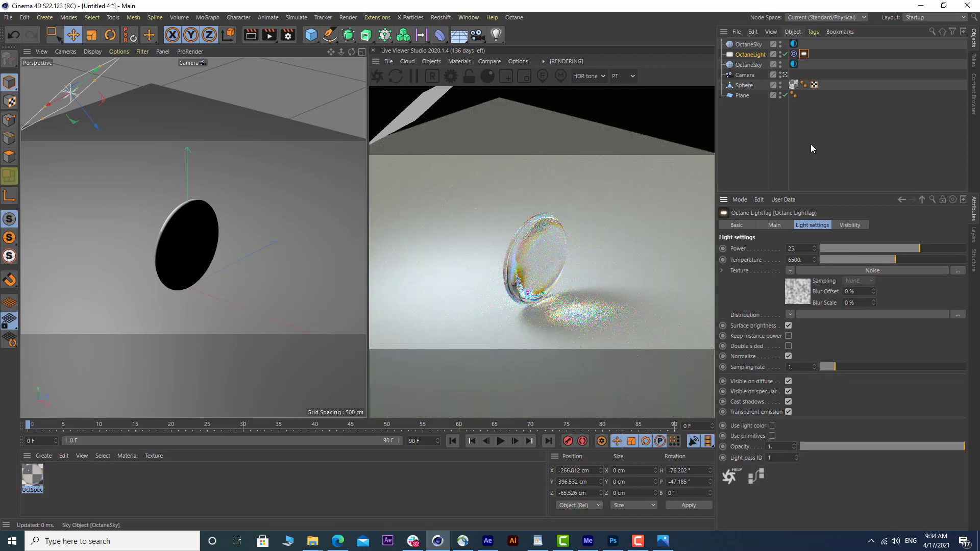
pyautogui.click(835, 272)
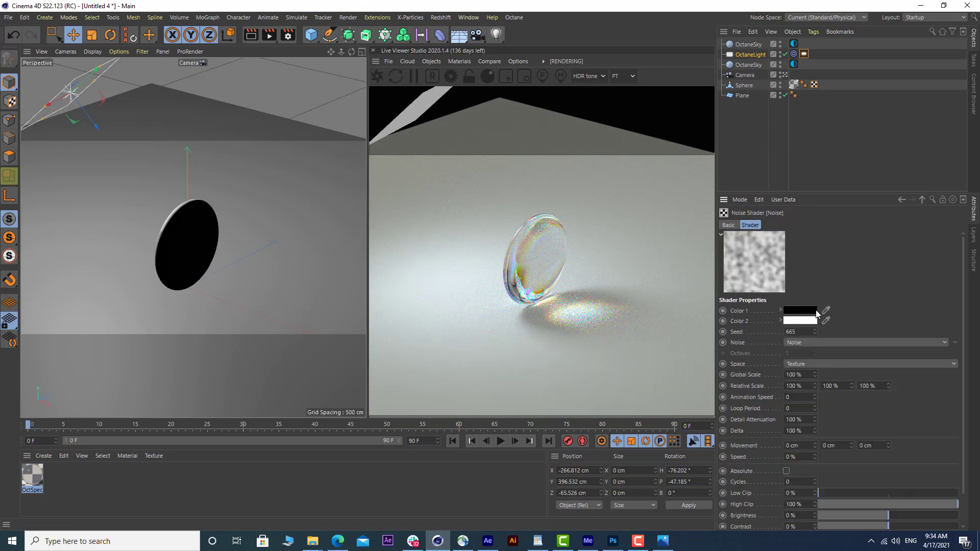
pyautogui.click(804, 342)
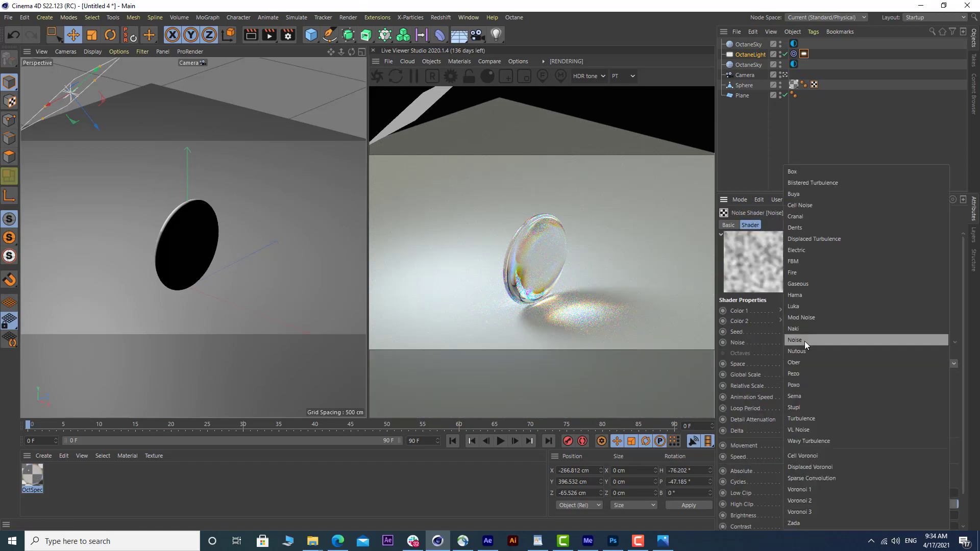
pyautogui.click(801, 409)
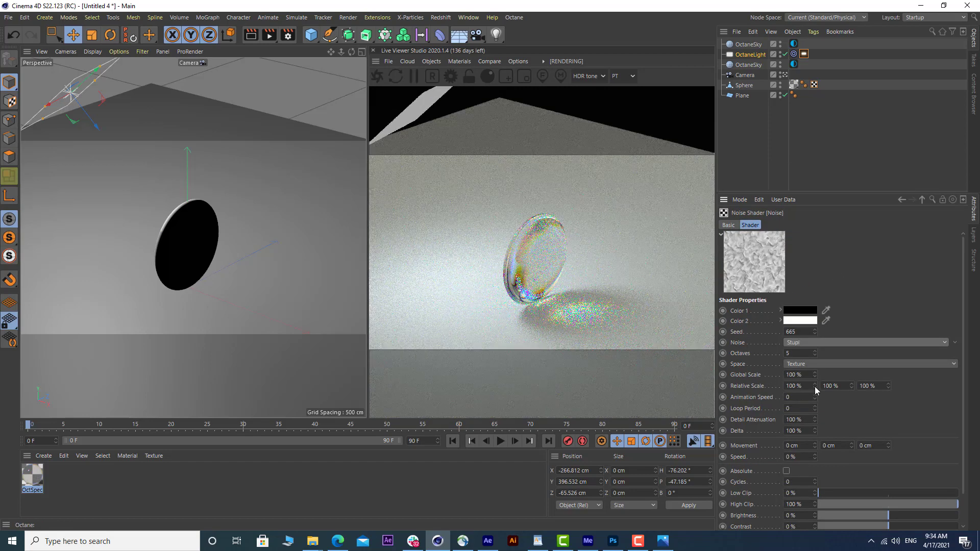
# Step: Try a noise global scale of 600% with the low clip at 44% and the high clip at 55%
pyautogui.doubleClick(798, 374)
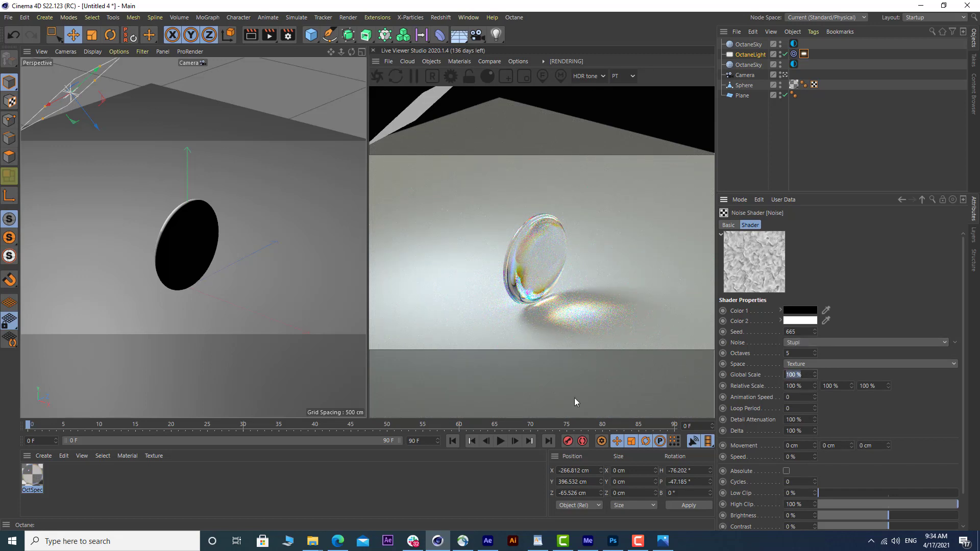
pyautogui.write('600')
pyautogui.press('Return')
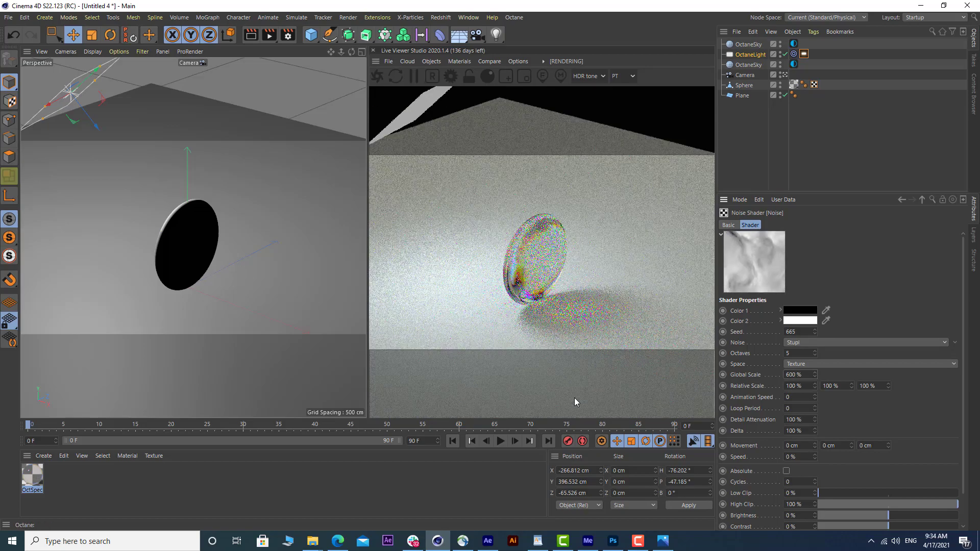
pyautogui.moveTo(829, 494); pyautogui.dragTo(880, 492)
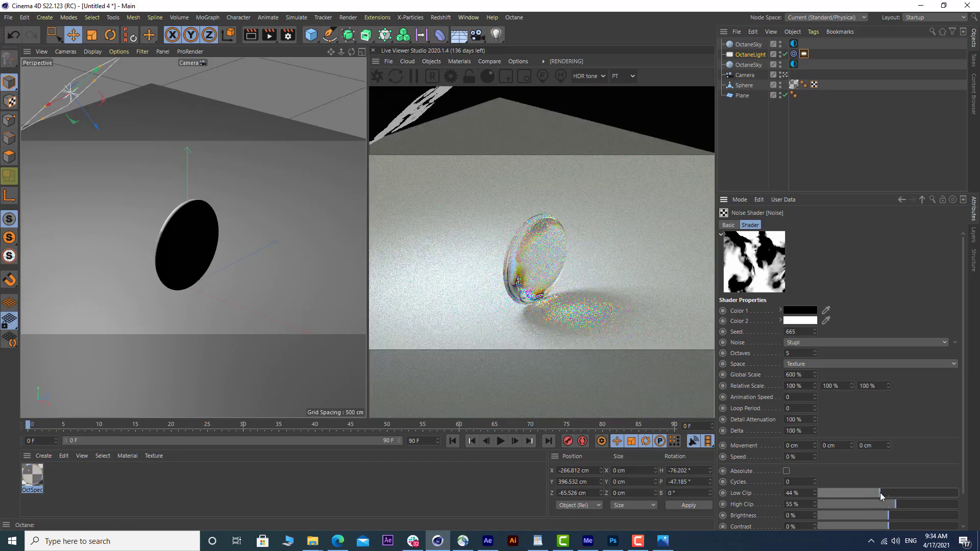
# Step: Set the light texture noise's global scale to 1500%, low clip to 53% and high clip to 63%, and view the resulting caustics
pyautogui.keyDown('alt'); pyautogui.moveTo(182, 252); pyautogui.dragTo(162, 223); pyautogui.keyUp('alt')
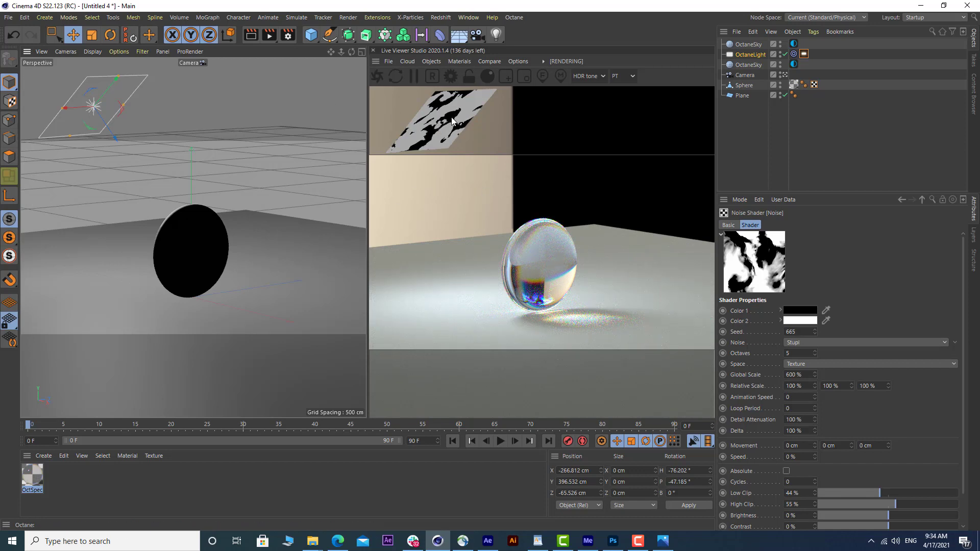
pyautogui.doubleClick(796, 375)
pyautogui.write('600')
pyautogui.press('Return')
pyautogui.doubleClick(799, 375)
pyautogui.write('1500')
pyautogui.press('Return')
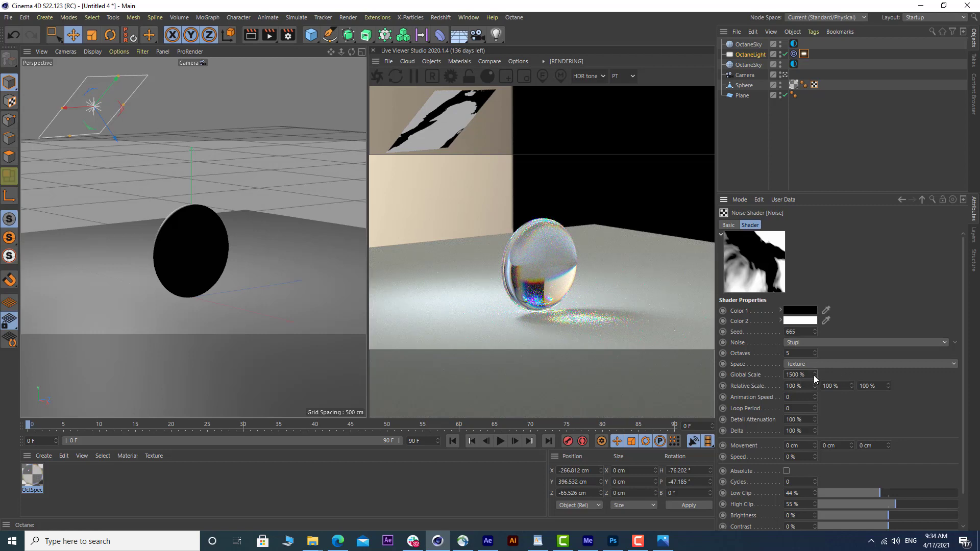
pyautogui.moveTo(877, 495)
pyautogui.mouseDown()
pyautogui.moveTo(906, 504)
pyautogui.moveTo(892, 492)
pyautogui.mouseUp()
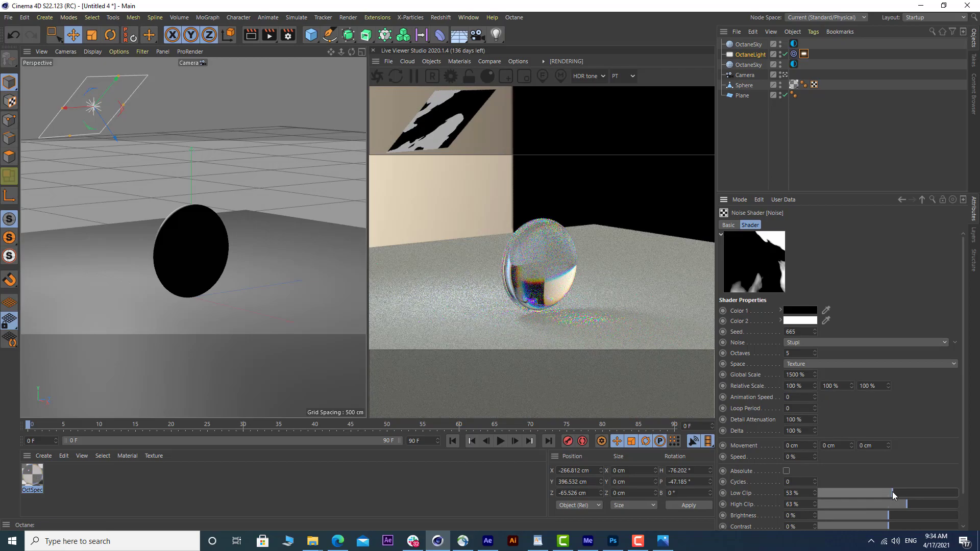
pyautogui.keyDown('alt'); pyautogui.moveTo(204, 254); pyautogui.dragTo(242, 289); pyautogui.keyUp('alt')
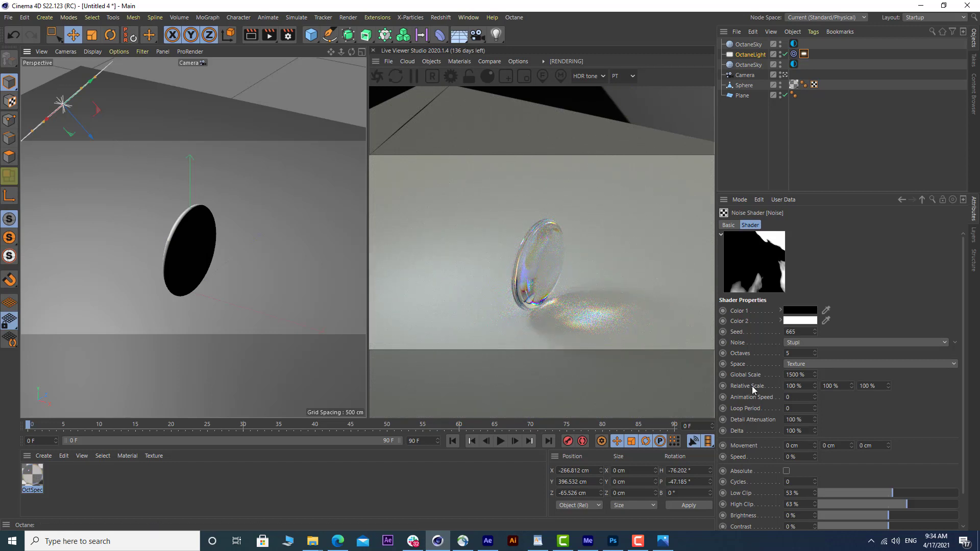
pyautogui.click(803, 396)
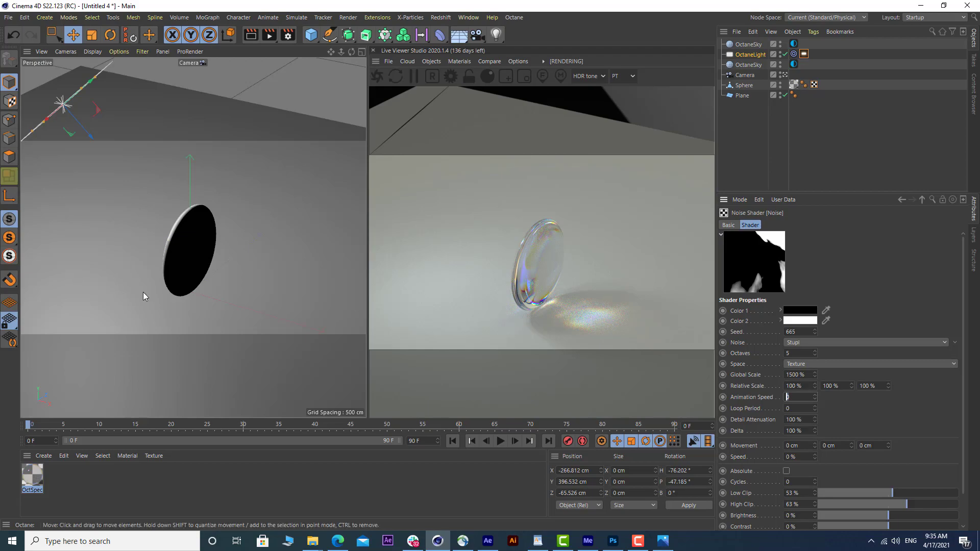
pyautogui.keyDown('alt'); pyautogui.moveTo(143, 292); pyautogui.dragTo(155, 302); pyautogui.keyUp('alt')
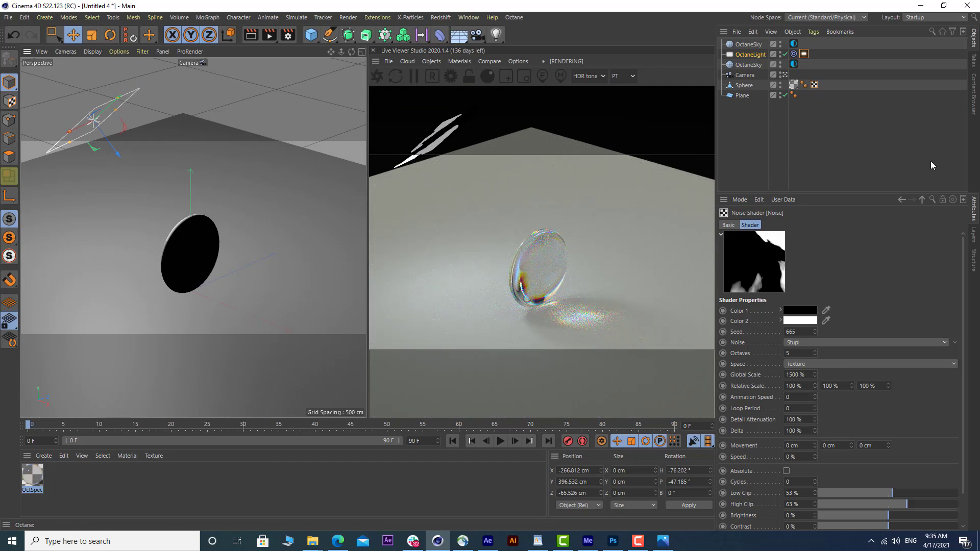
# Step: Duplicate the area light and place the copy behind the glass disc, at about X -347, Y 346, Z 455 cm
pyautogui.click(734, 57)
pyautogui.click(73, 36)
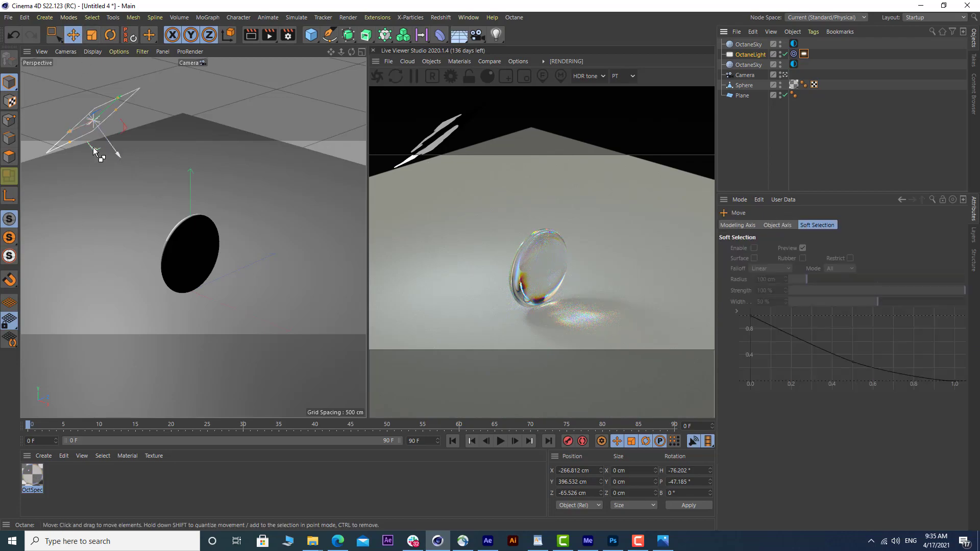
pyautogui.keyDown('ctrl'); pyautogui.moveTo(93, 147); pyautogui.dragTo(212, 121); pyautogui.keyUp('ctrl')
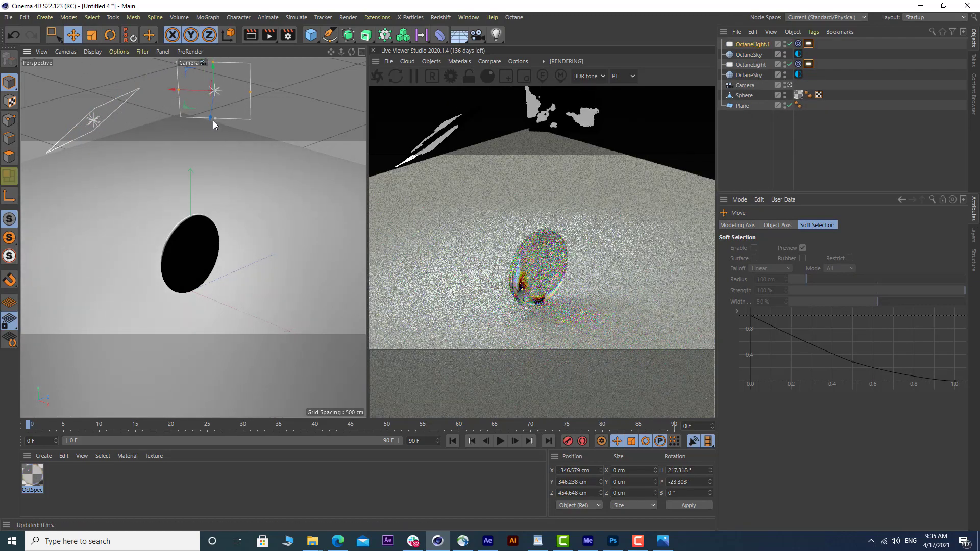
# Step: Clear the noise texture from the duplicated light's tag and view the caustics cast by both lights
pyautogui.click(809, 44)
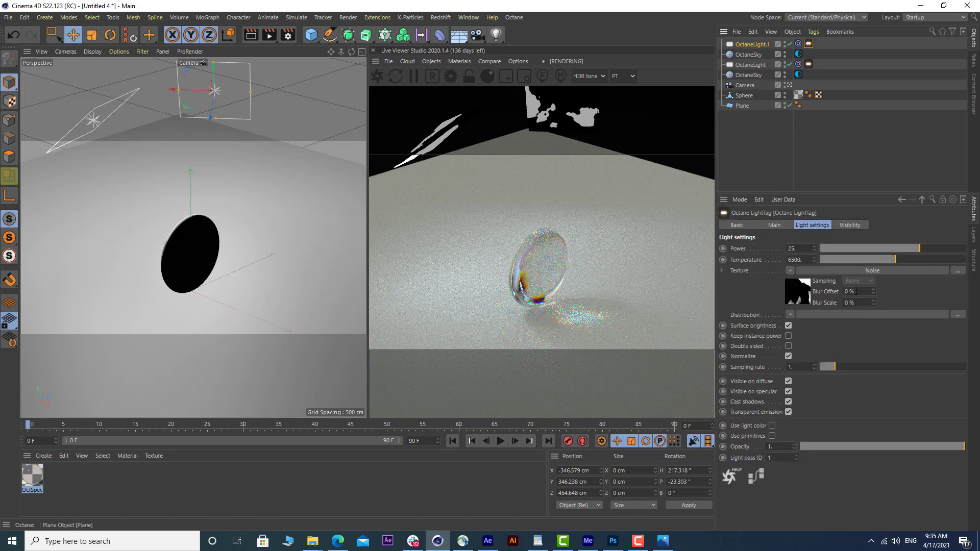
pyautogui.moveTo(799, 249); pyautogui.dragTo(510, 255)
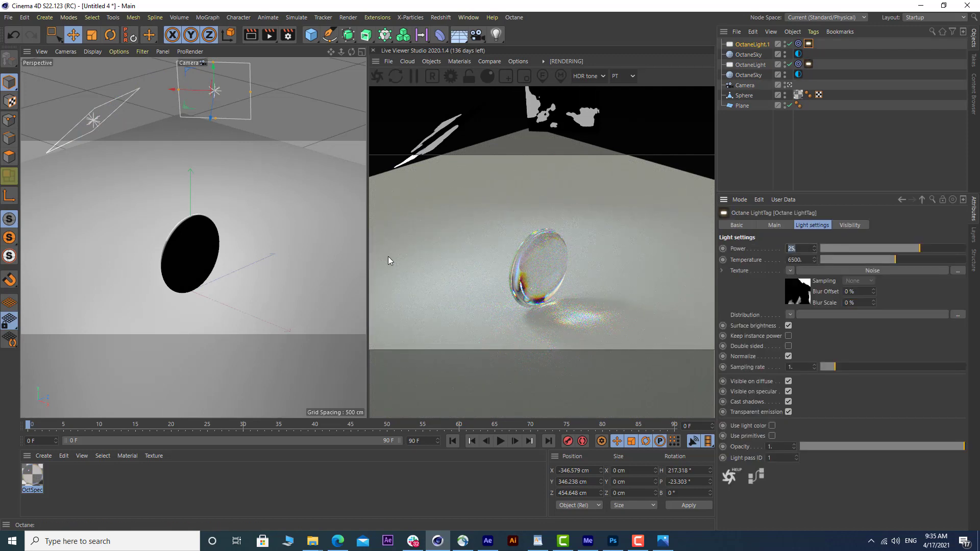
pyautogui.click(789, 270)
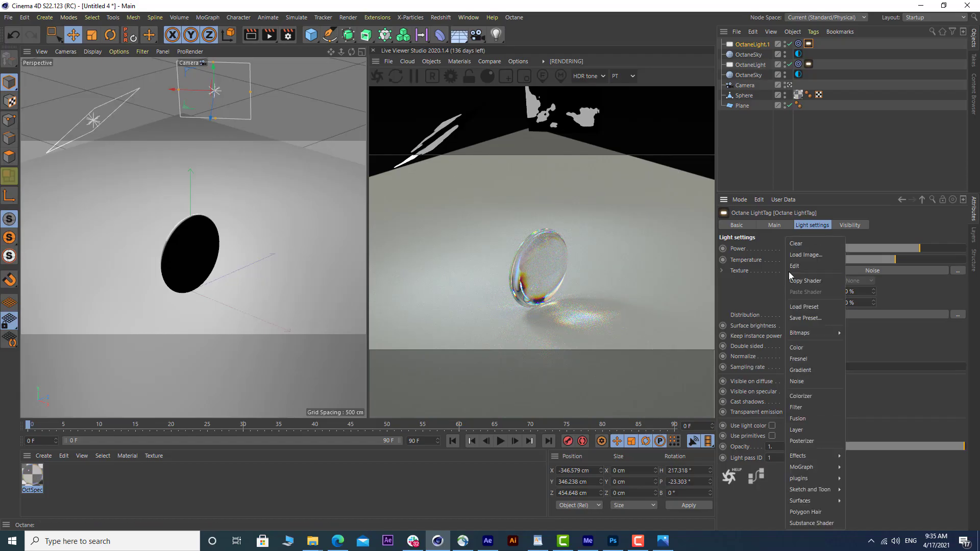
pyautogui.click(800, 246)
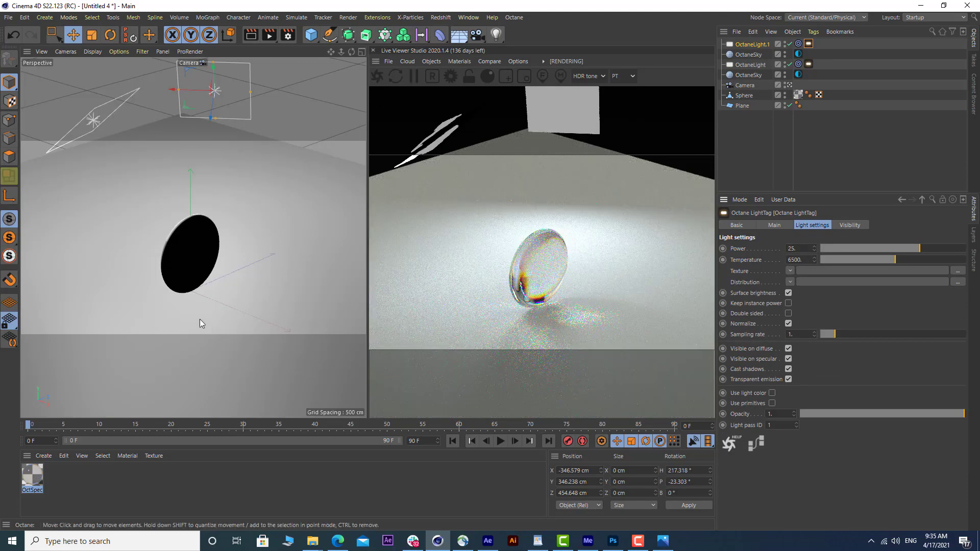
pyautogui.moveTo(200, 319)
pyautogui.keyDown('alt'); pyautogui.mouseDown()
pyautogui.moveTo(183, 276)
pyautogui.moveTo(181, 293)
pyautogui.moveTo(203, 274)
pyautogui.moveTo(206, 310)
pyautogui.mouseUp(); pyautogui.keyUp('alt')
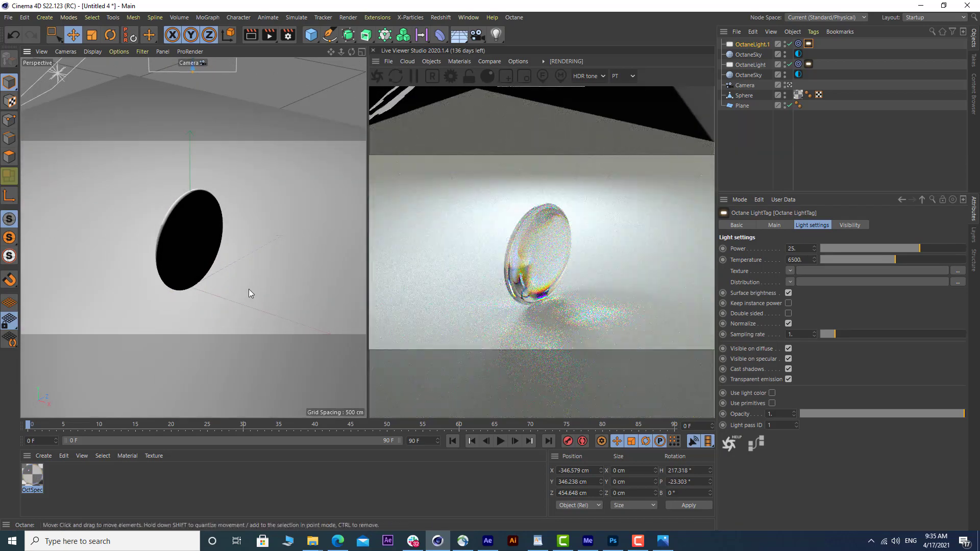
pyautogui.keyDown('alt'); pyautogui.moveTo(249, 289); pyautogui.dragTo(259, 238, button='middle'); pyautogui.keyUp('alt')
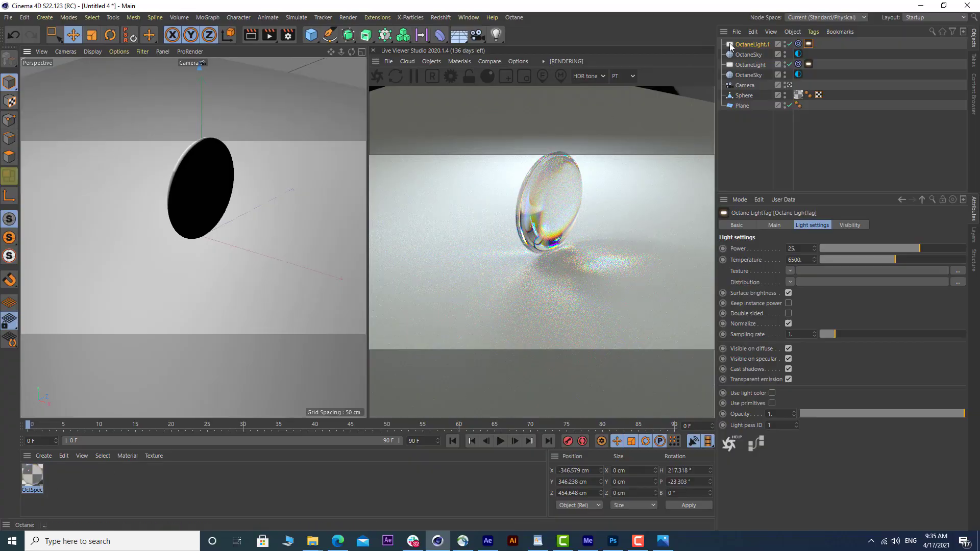
pyautogui.keyDown('alt'); pyautogui.moveTo(206, 203); pyautogui.dragTo(187, 245, button='middle'); pyautogui.keyUp('alt')
pyautogui.keyDown('alt'); pyautogui.moveTo(169, 246); pyautogui.dragTo(160, 267, button='right'); pyautogui.keyUp('alt')
pyautogui.keyDown('alt'); pyautogui.moveTo(160, 268); pyautogui.dragTo(150, 235); pyautogui.keyUp('alt')
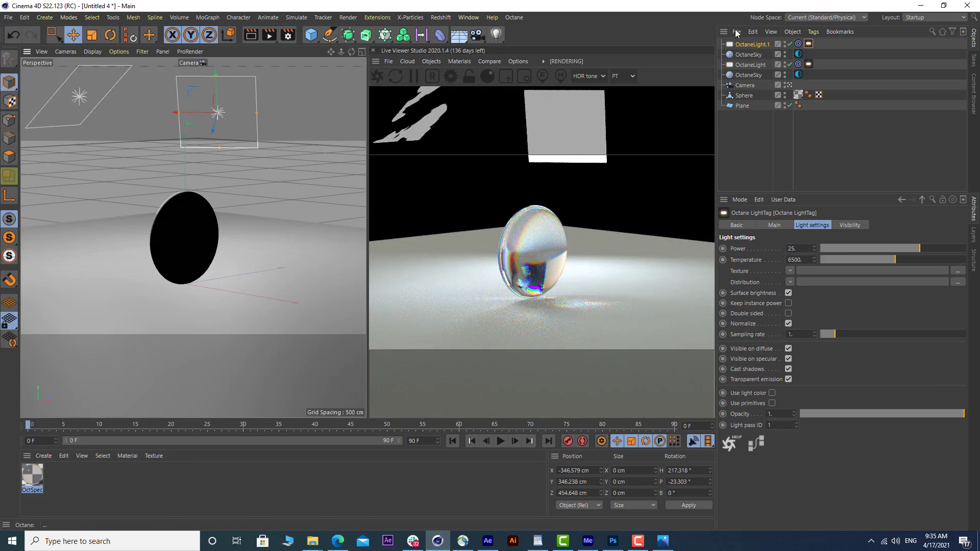
# Step: Delete the duplicated area light
pyautogui.click(744, 44)
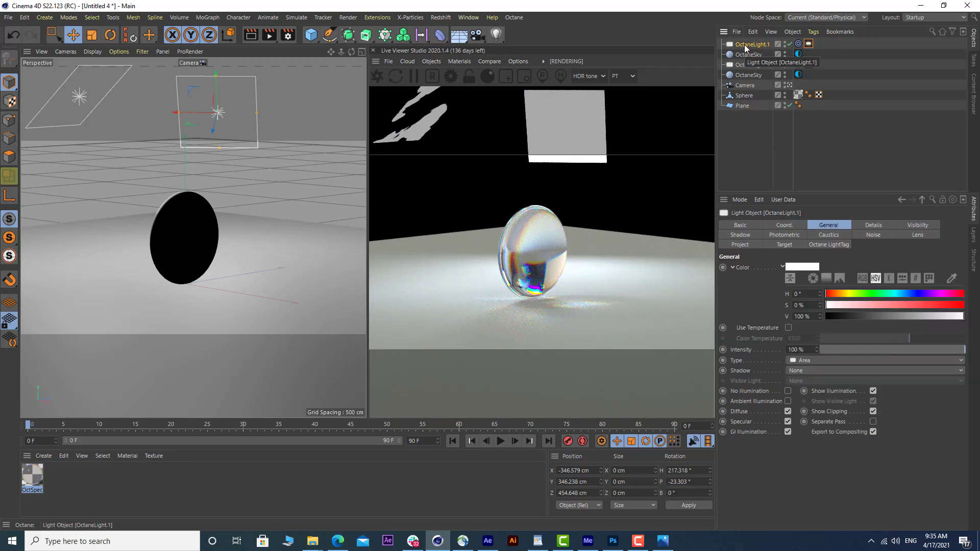
pyautogui.press('Delete')
# Step: Clear the image texture from the lower OctaneSky's environment tag and restart the live render
pyautogui.click(793, 65)
pyautogui.click(762, 260)
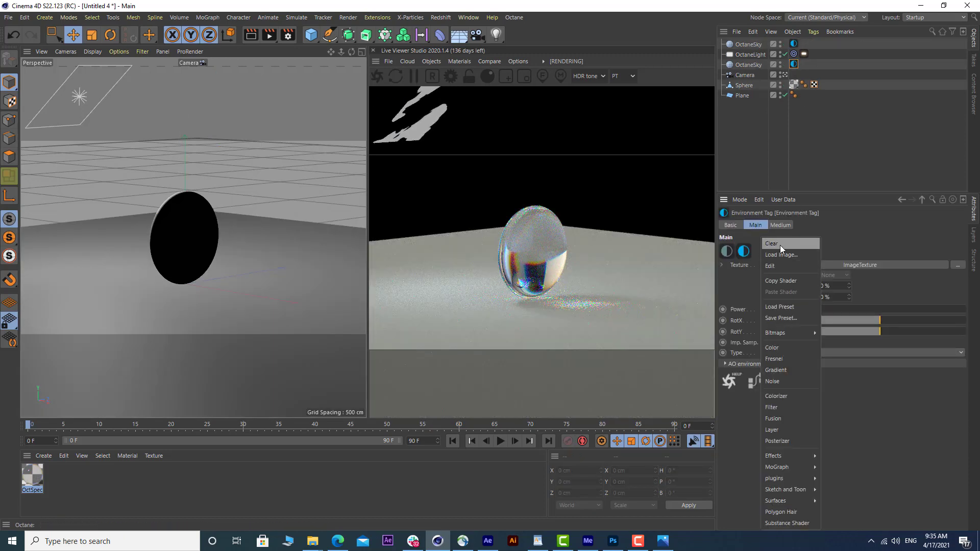
pyautogui.click(780, 245)
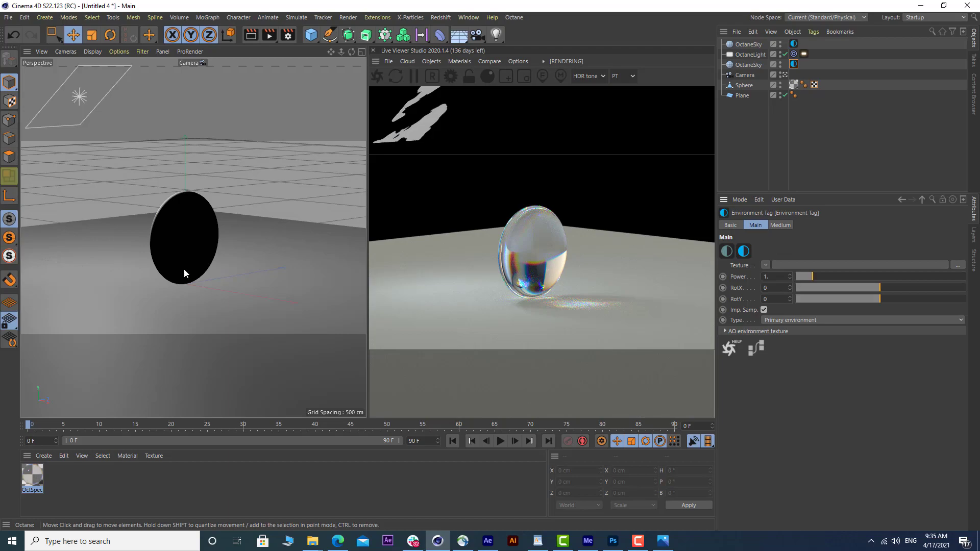
pyautogui.keyDown('alt'); pyautogui.moveTo(183, 268); pyautogui.dragTo(326, 268); pyautogui.keyUp('alt')
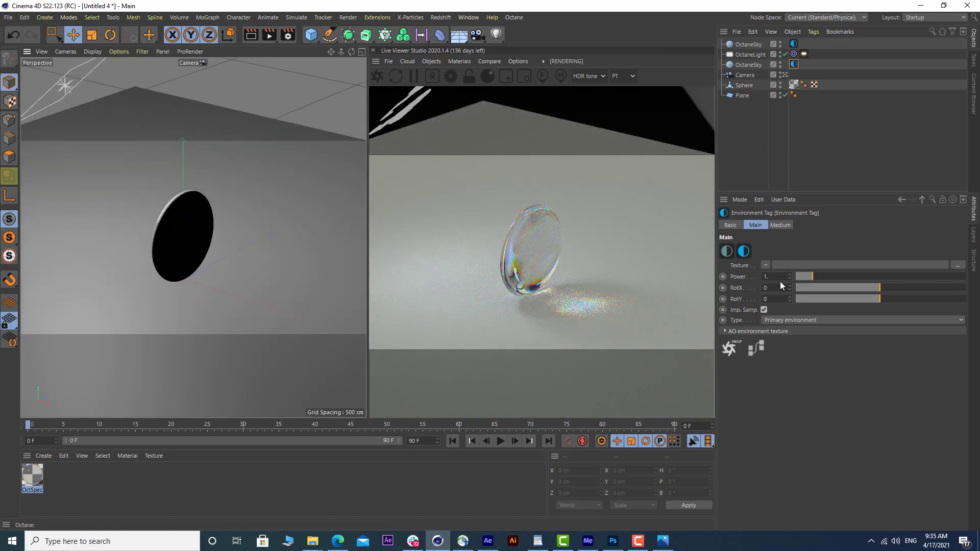
pyautogui.click(921, 199)
pyautogui.click(902, 199)
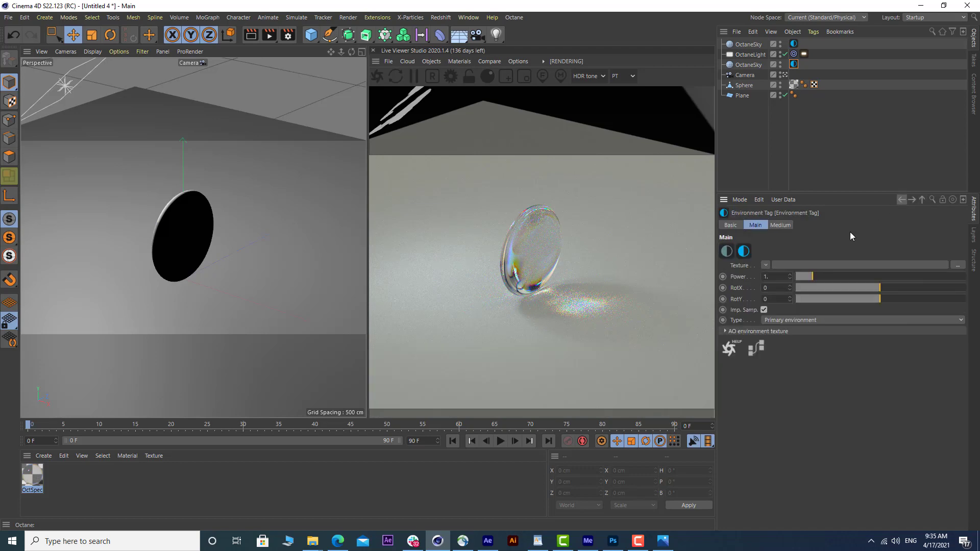
pyautogui.click(373, 75)
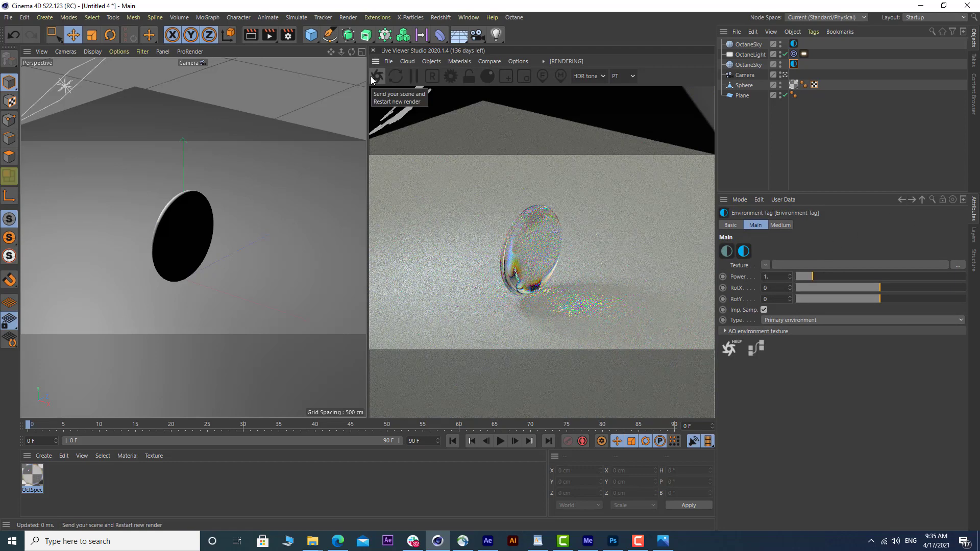
# Step: Try an environment power of 0 for the lower sky, set it back to 1, and restart the live render
pyautogui.doubleClick(775, 276)
pyautogui.write('0')
pyautogui.press('Return')
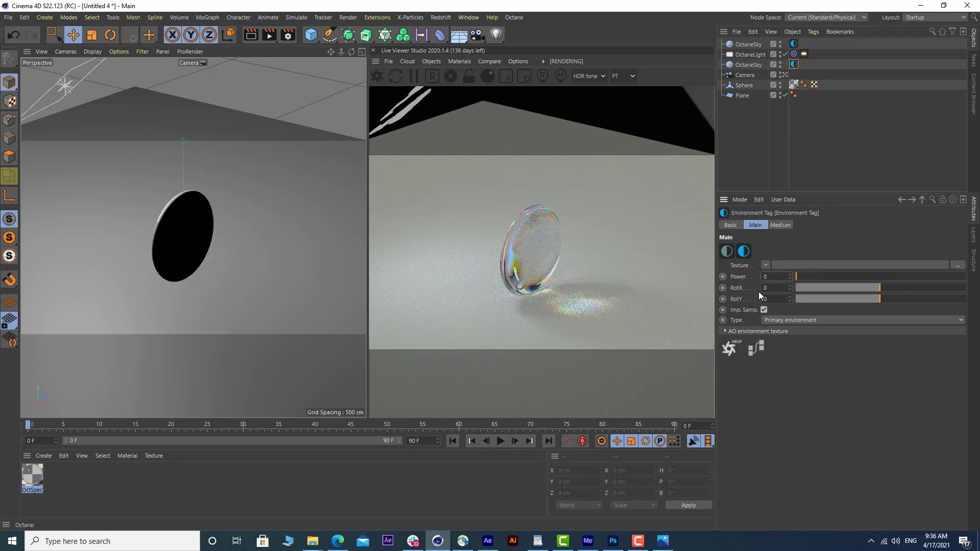
pyautogui.doubleClick(765, 276)
pyautogui.write('1')
pyautogui.press('Return')
pyautogui.click(376, 76)
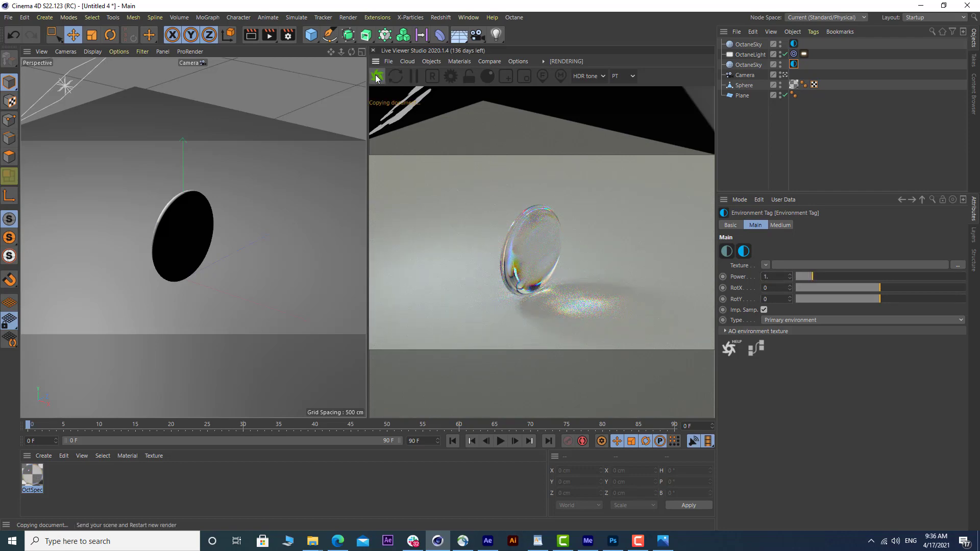
# Step: Delete the lower OctaneSky object and send the scene to a new live render
pyautogui.keyDown('alt'); pyautogui.moveTo(161, 230); pyautogui.dragTo(152, 250); pyautogui.keyUp('alt')
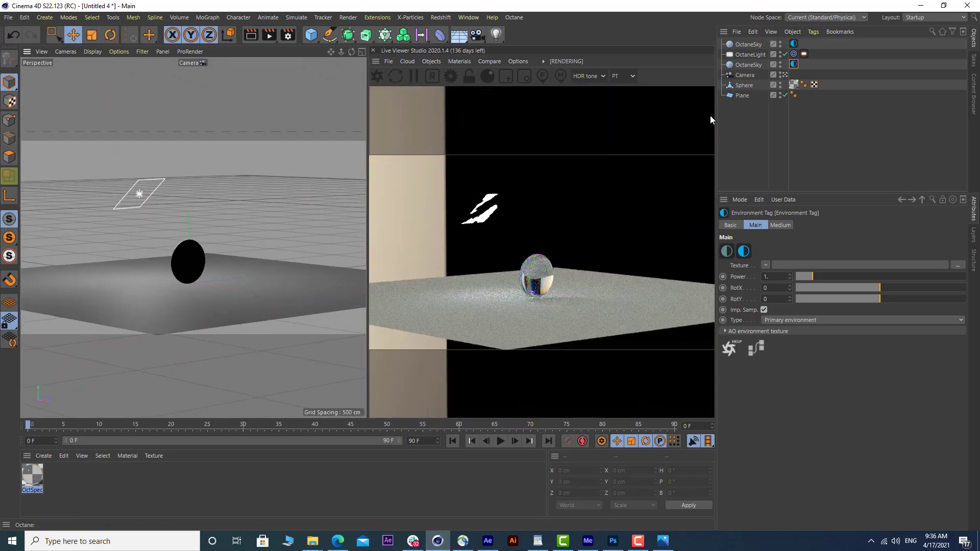
pyautogui.click(738, 65)
pyautogui.press('Delete')
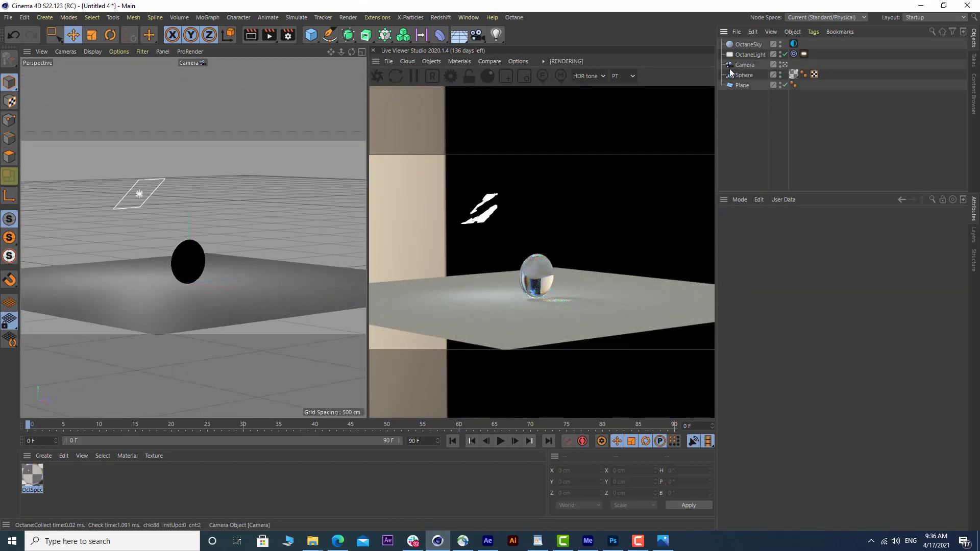
pyautogui.click(376, 77)
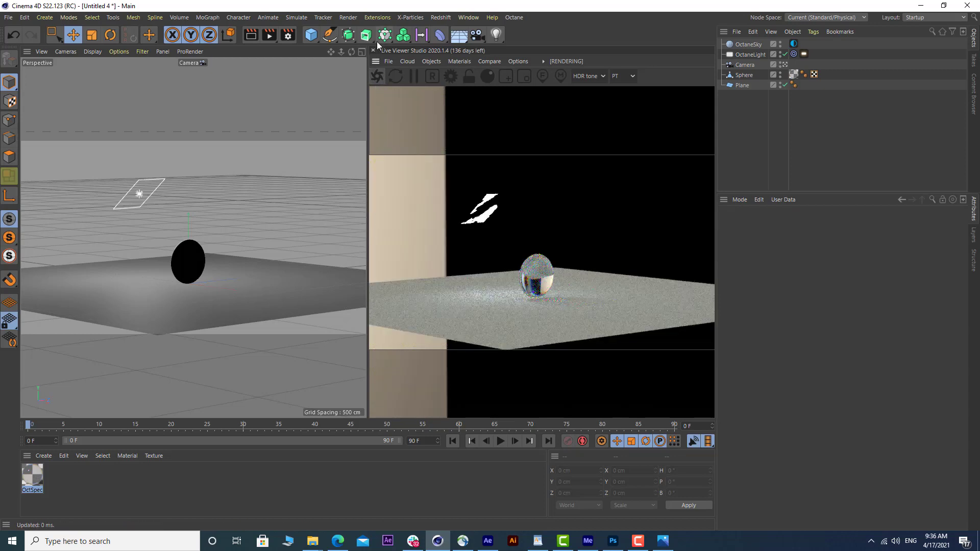
# Step: Close and reopen the Octane Live Viewer, restart the render, and move the floating viewer clear of the disc
pyautogui.click(372, 50)
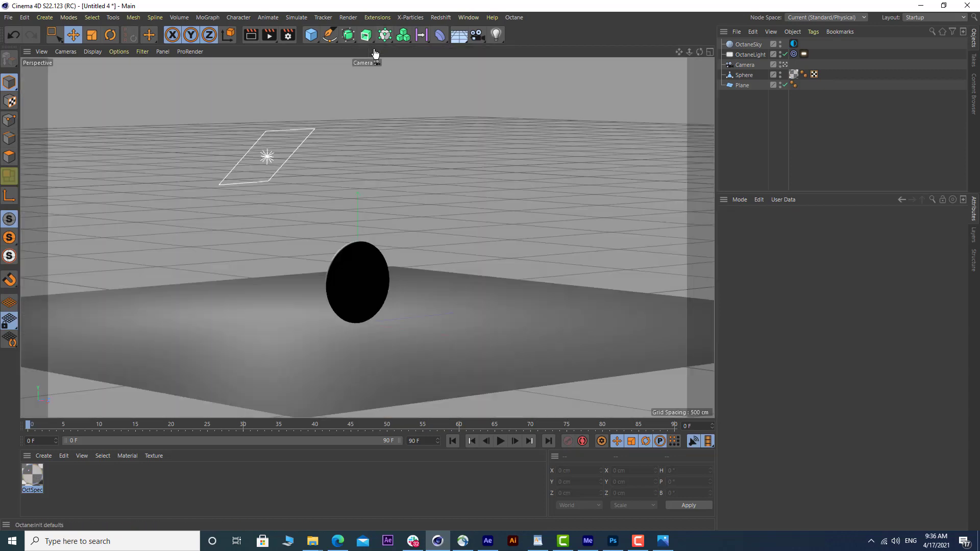
pyautogui.click(515, 18)
pyautogui.click(528, 41)
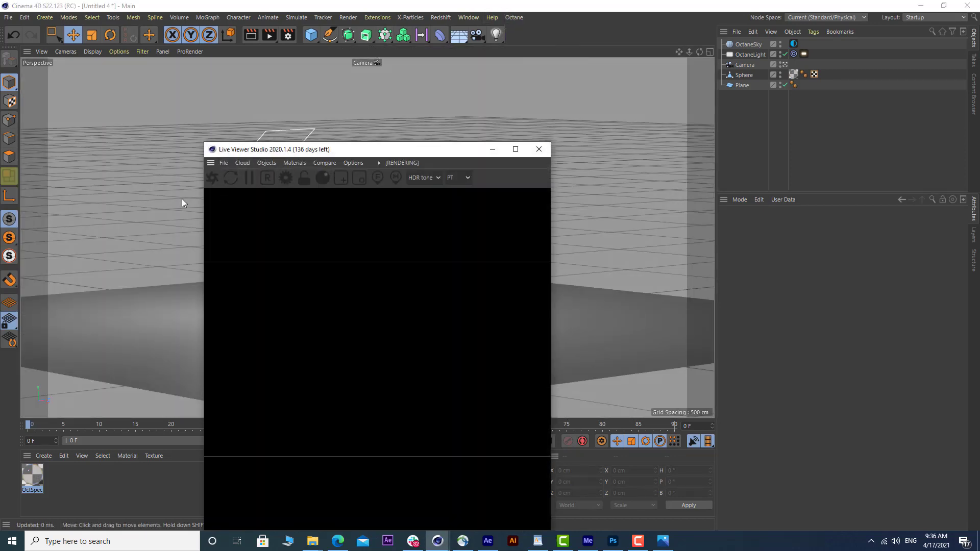
pyautogui.click(209, 176)
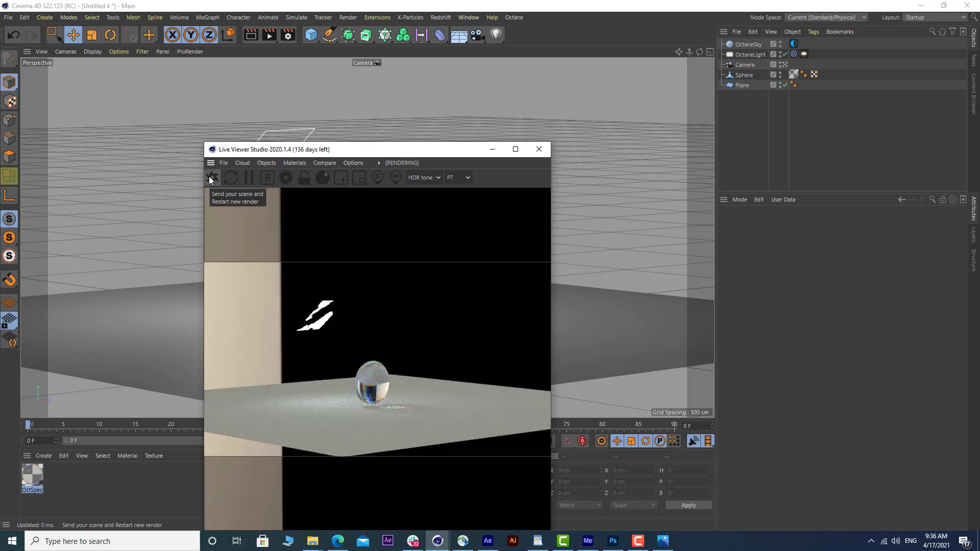
pyautogui.moveTo(429, 159); pyautogui.dragTo(631, 166)
pyautogui.keyDown('alt'); pyautogui.moveTo(262, 280); pyautogui.dragTo(251, 247); pyautogui.keyUp('alt')
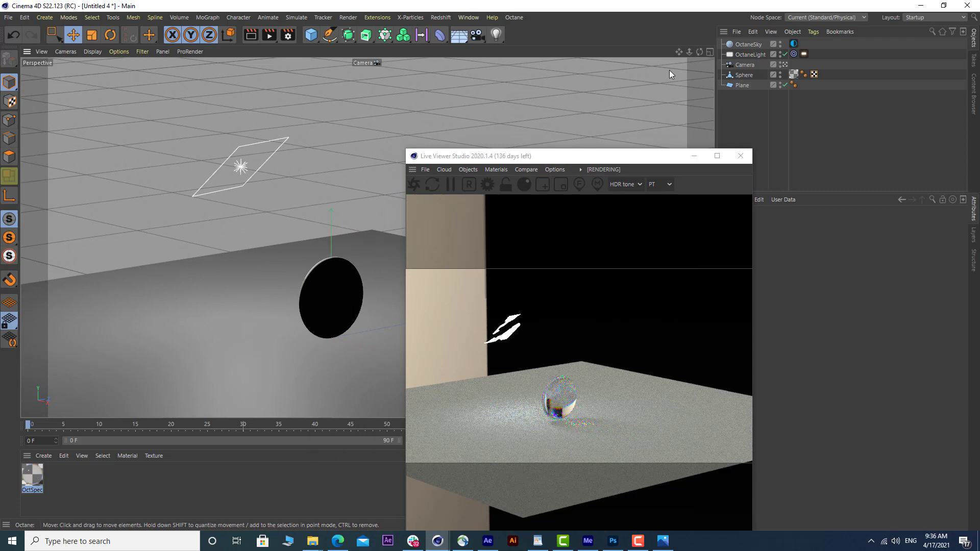
# Step: Clear the image texture from the remaining OctaneSky's environment tag
pyautogui.click(746, 45)
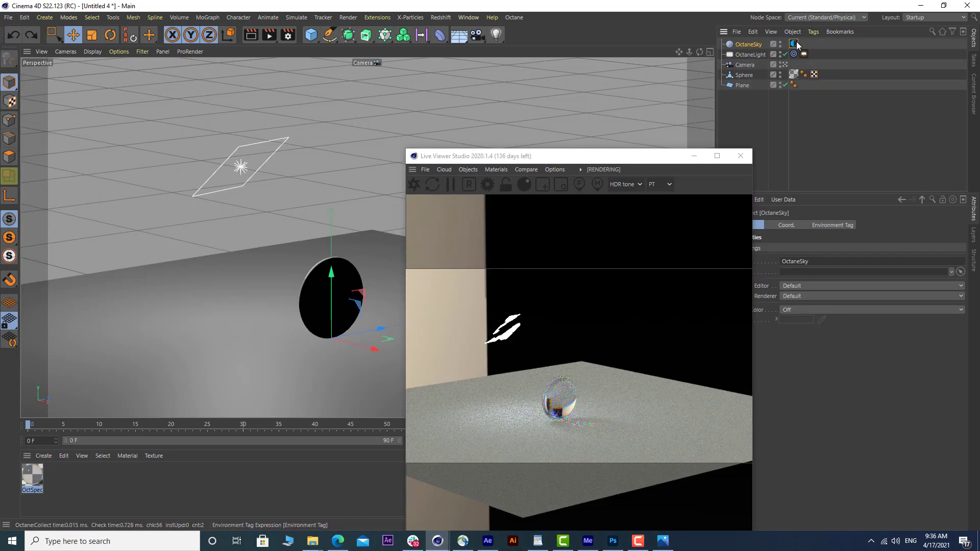
pyautogui.click(793, 44)
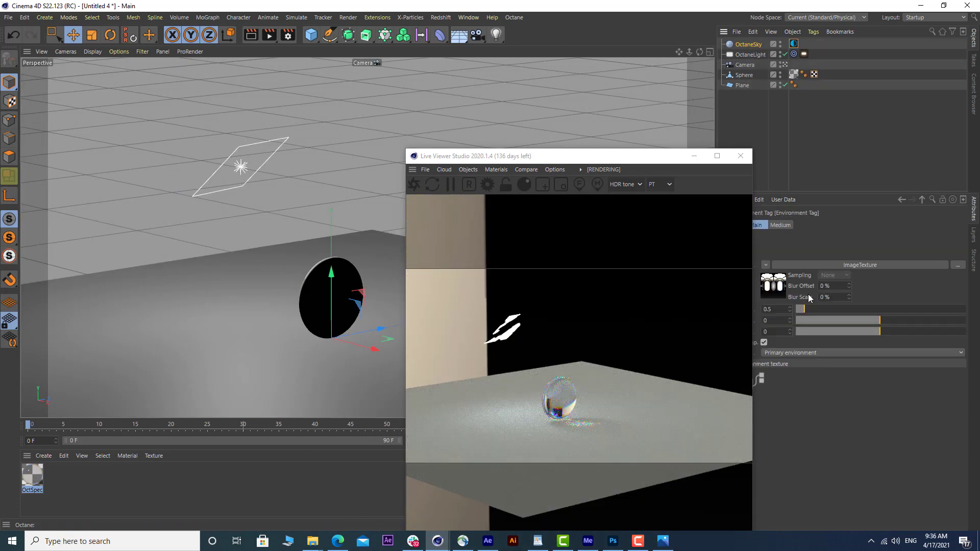
pyautogui.click(766, 265)
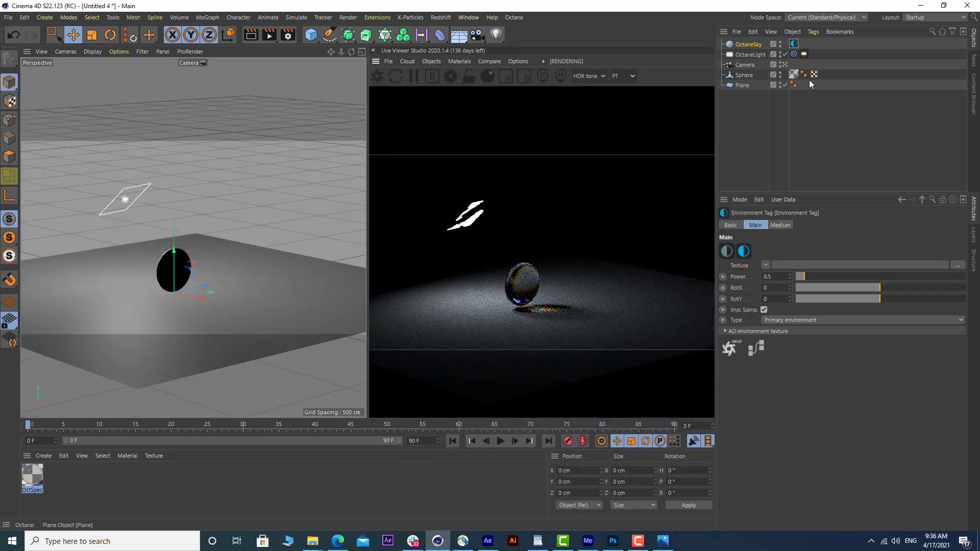
# Step: Clear the noise texture from the OctaneLight's light tag and view the disc's caustics up close
pyautogui.click(789, 271)
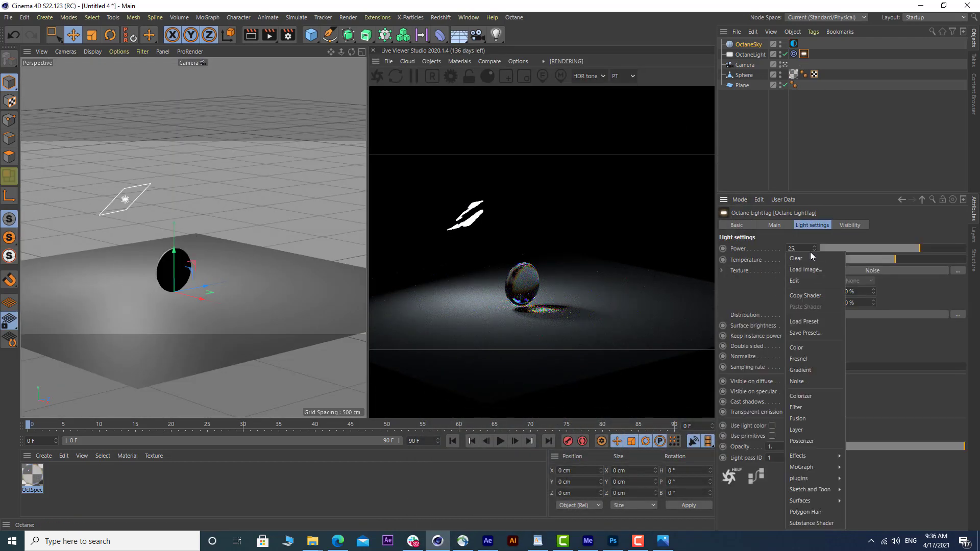
pyautogui.click(811, 260)
pyautogui.keyDown('alt'); pyautogui.moveTo(181, 305); pyautogui.dragTo(158, 269); pyautogui.keyUp('alt')
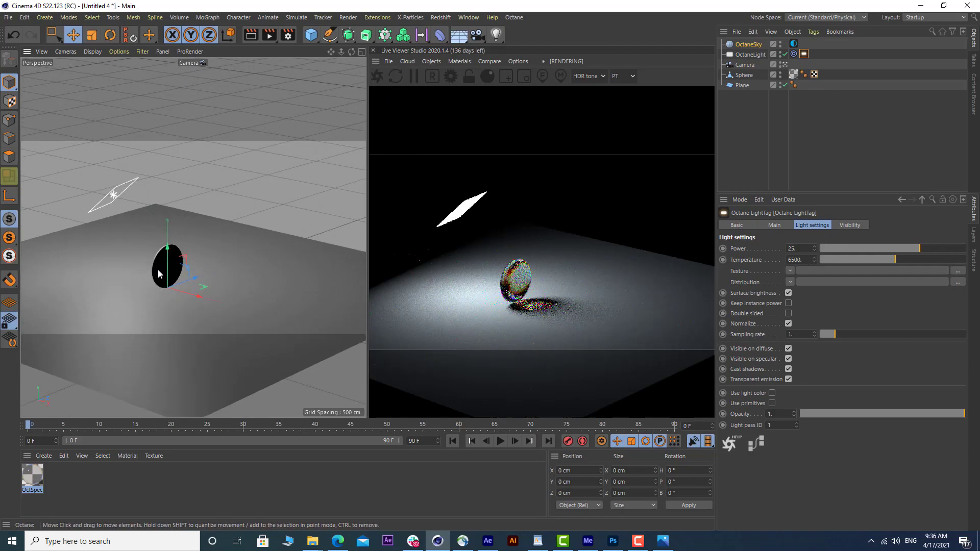
pyautogui.keyDown('alt'); pyautogui.moveTo(158, 269); pyautogui.dragTo(231, 162, button='right'); pyautogui.keyUp('alt')
pyautogui.keyDown('alt'); pyautogui.moveTo(217, 232); pyautogui.dragTo(208, 208, button='middle'); pyautogui.keyUp('alt')
pyautogui.scroll(3, 211, 228)
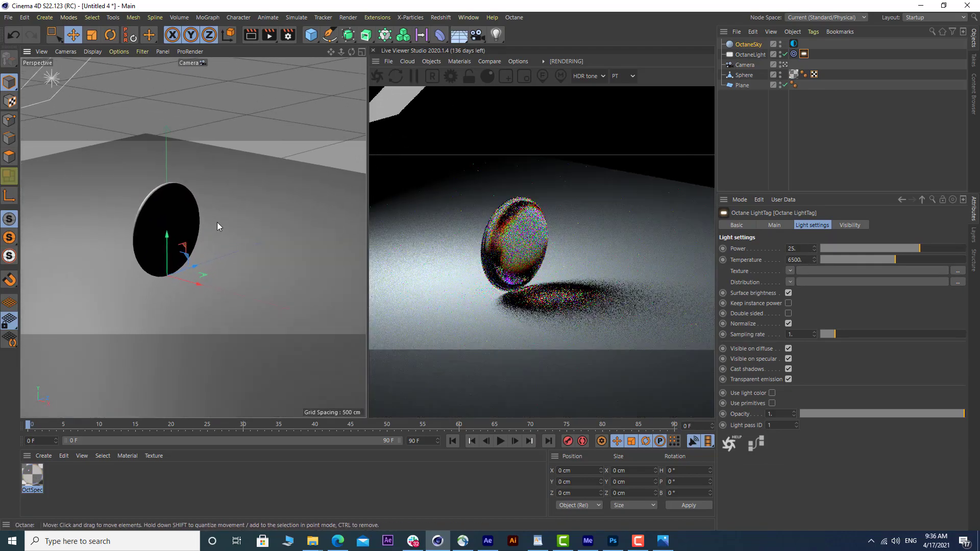
# Step: Add an OctaneCameraTag to the Camera object
pyautogui.click(745, 66)
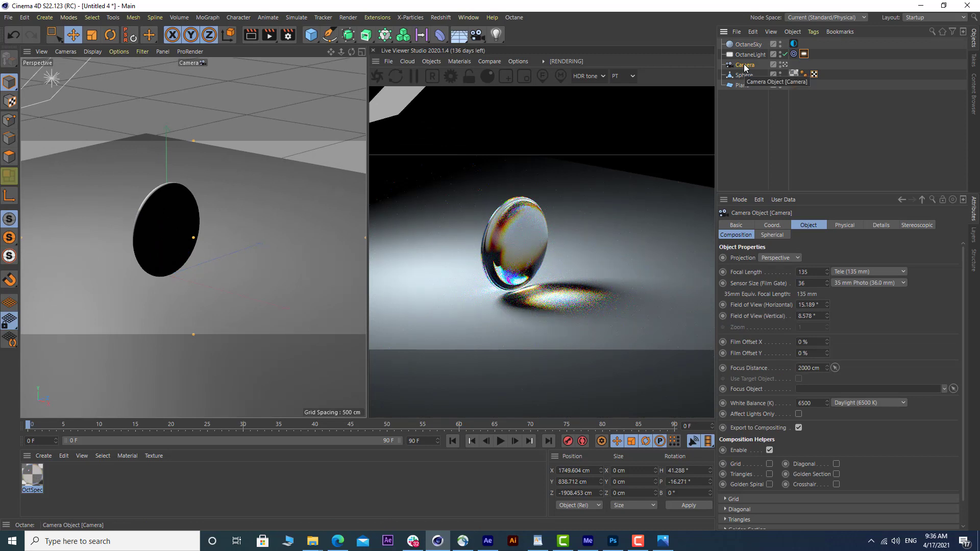
pyautogui.rightClick(744, 65)
pyautogui.moveTo(776, 49)
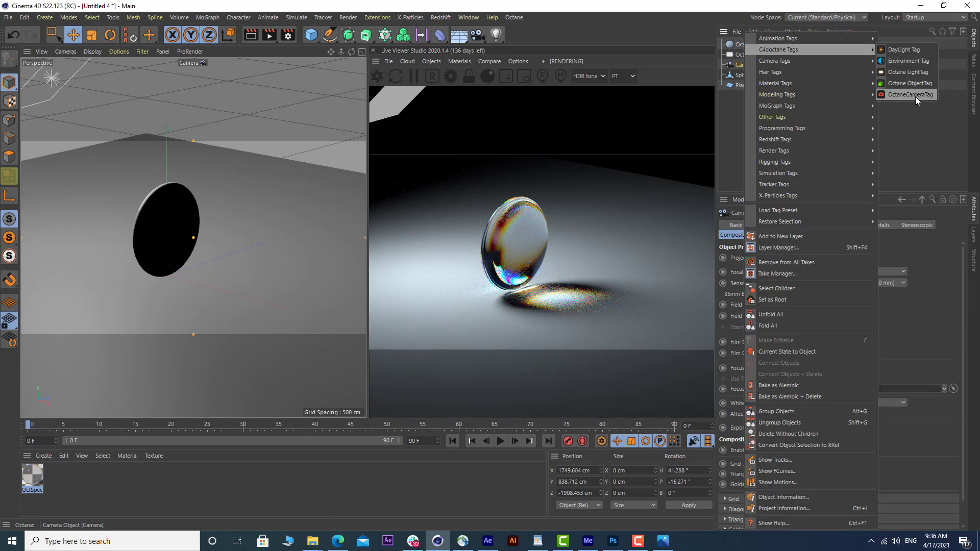
pyautogui.click(915, 94)
# Step: Enable the Camera Imager and its spectral AI denoiser on the Octane camera tag
pyautogui.click(874, 224)
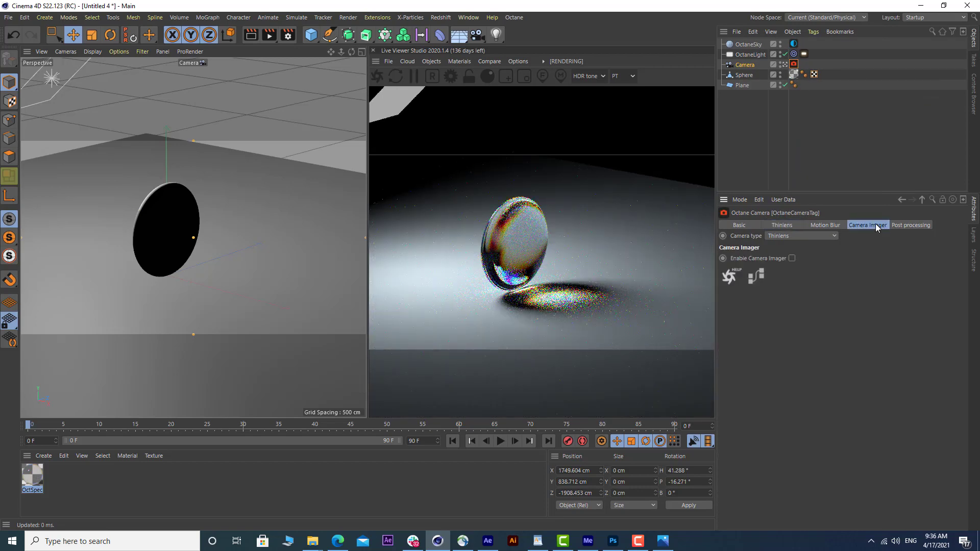
pyautogui.click(791, 257)
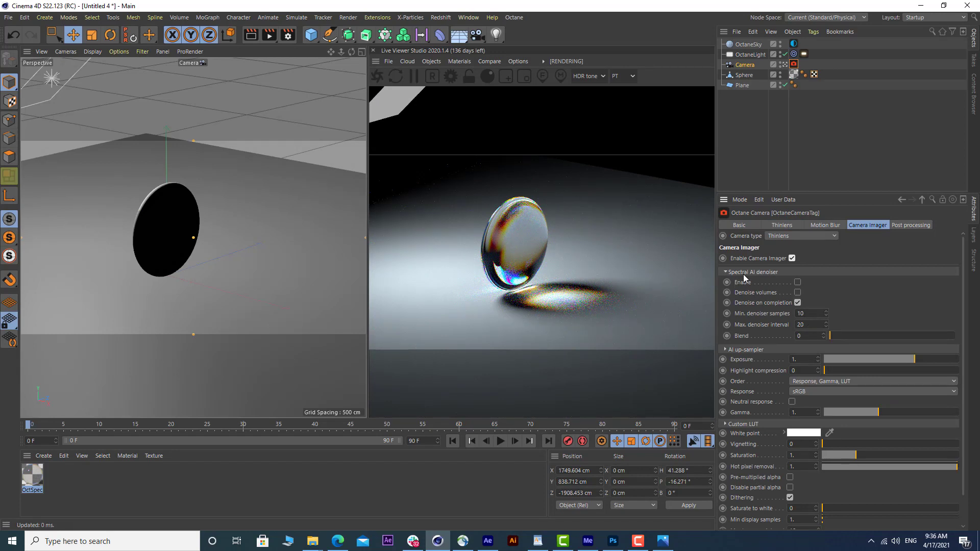
pyautogui.click(797, 282)
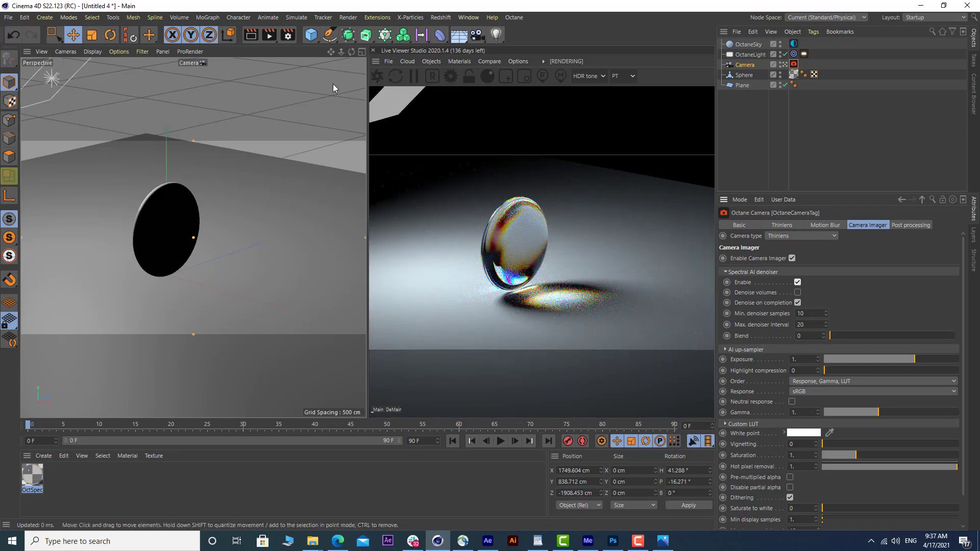
# Step: Enable the denoised beauty pass in the Octane render settings and view the render pass options
pyautogui.click(288, 35)
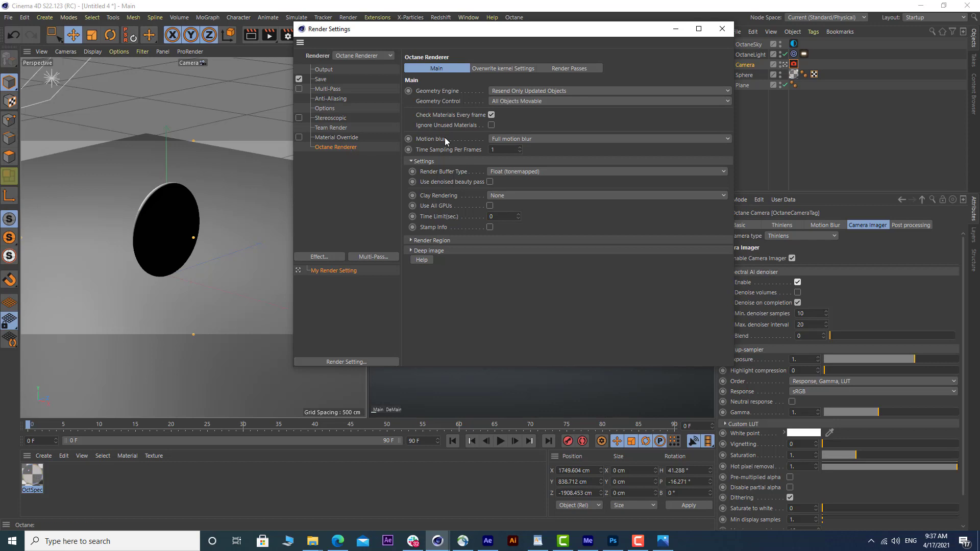
pyautogui.click(492, 183)
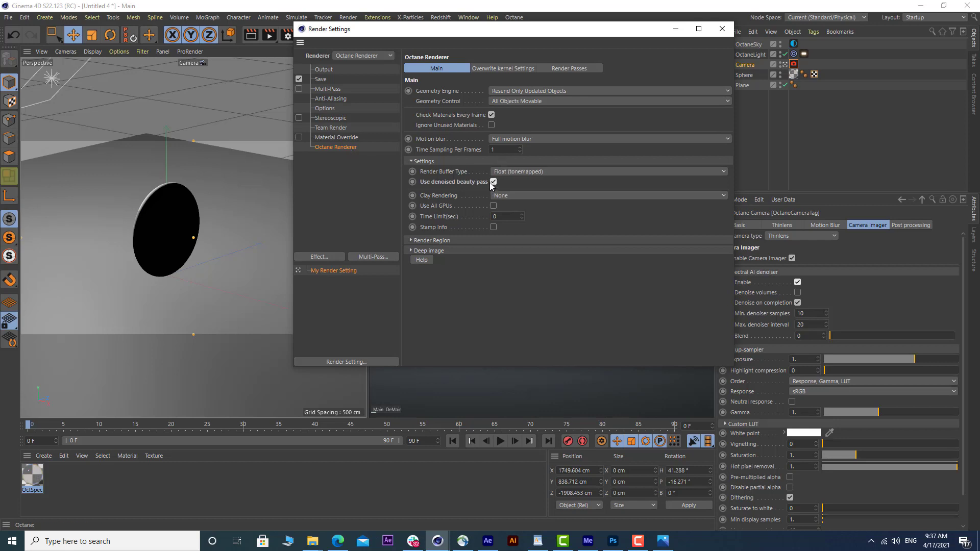
pyautogui.click(565, 72)
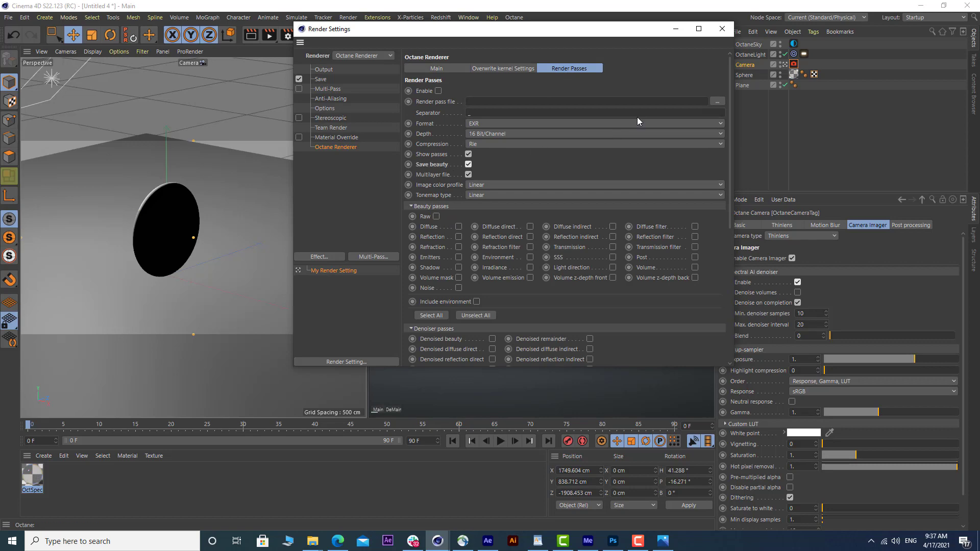
pyautogui.click(722, 28)
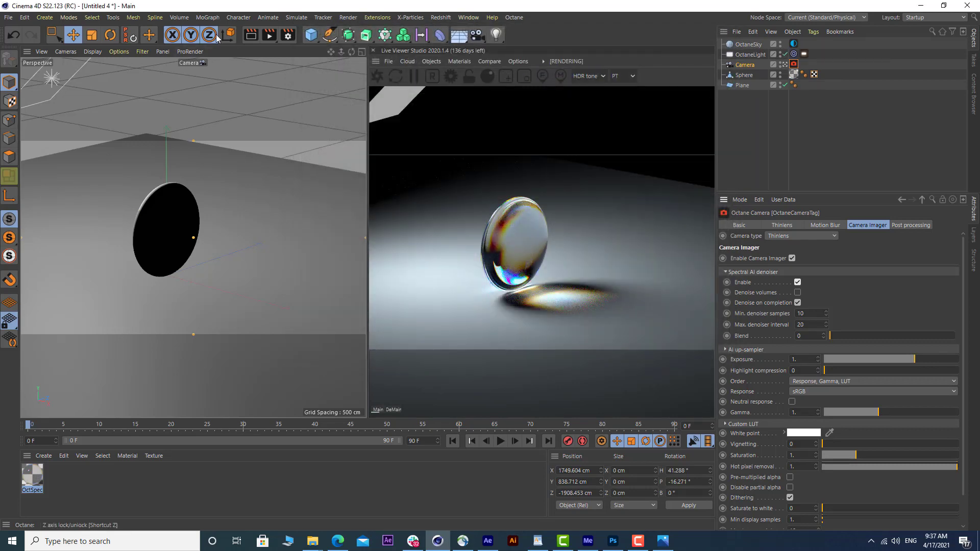
# Step: Set the pathtracing kernel's max samples to 500 and render the frame to the Picture Viewer
pyautogui.click(448, 79)
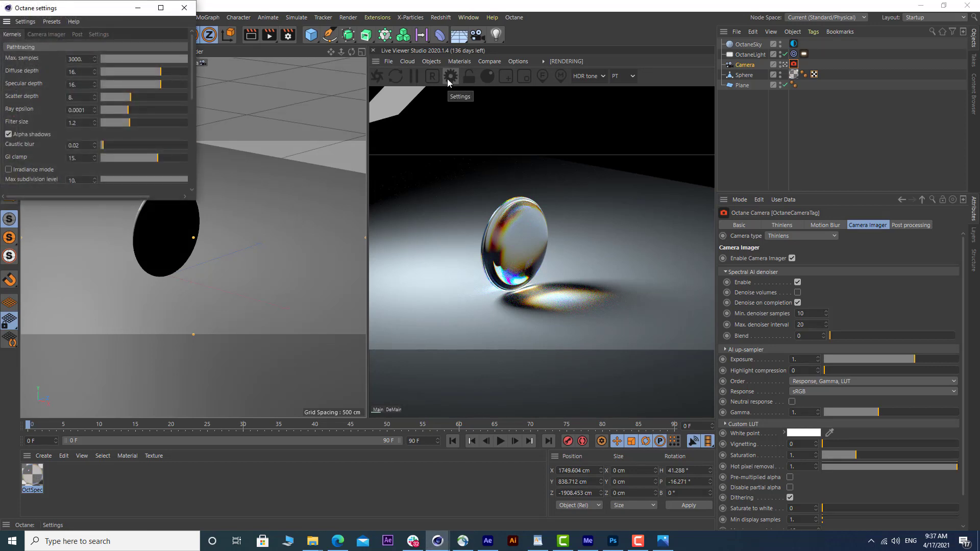
pyautogui.click(81, 59)
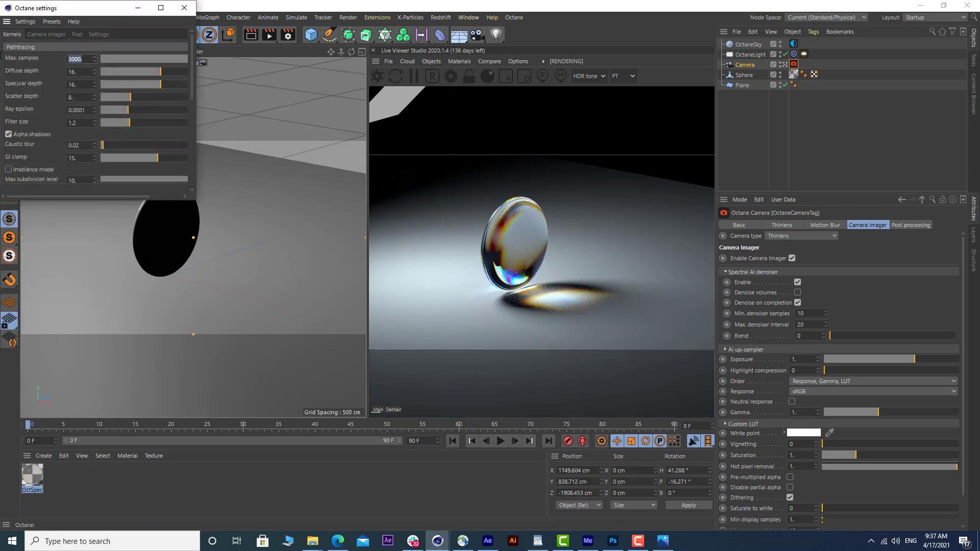
pyautogui.write('500')
pyautogui.press('Return')
pyautogui.click(184, 8)
pyautogui.click(266, 37)
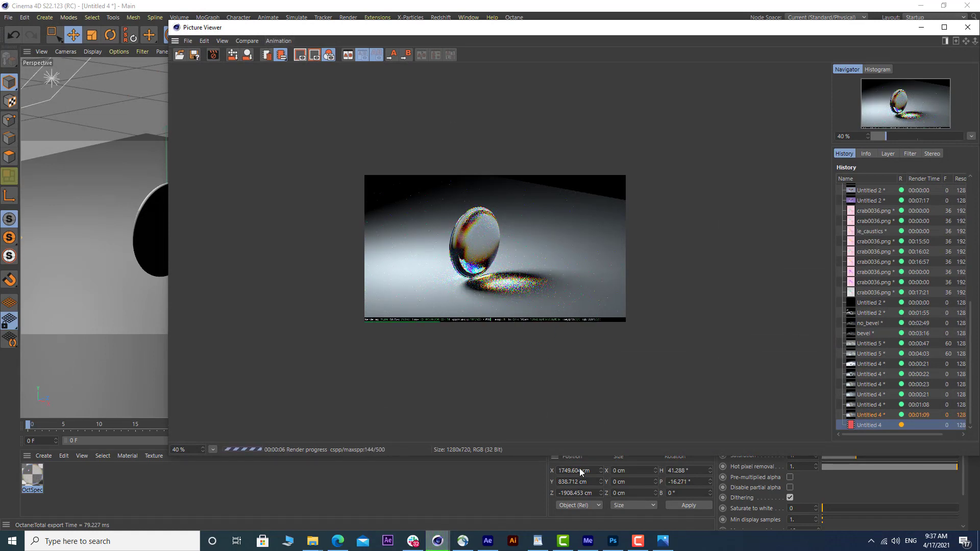
pyautogui.click(638, 541)
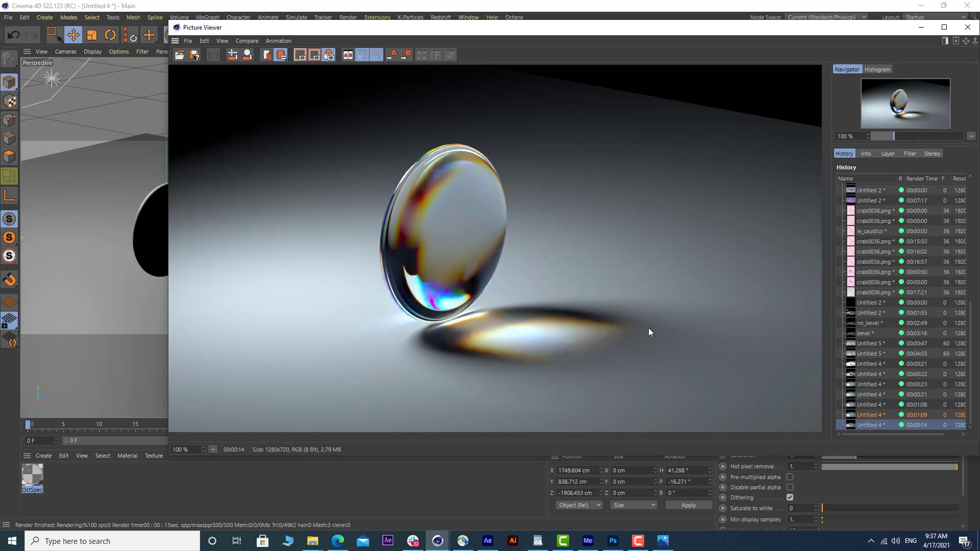
pyautogui.click(967, 27)
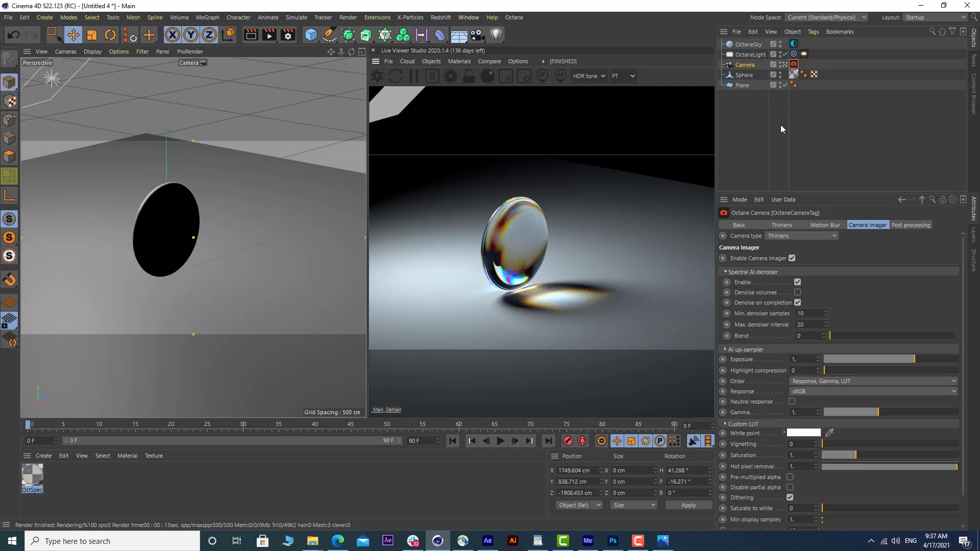
# Step: Set the pathtracing kernel's max samples to 4000 and render the frame to the Picture Viewer
pyautogui.click(451, 76)
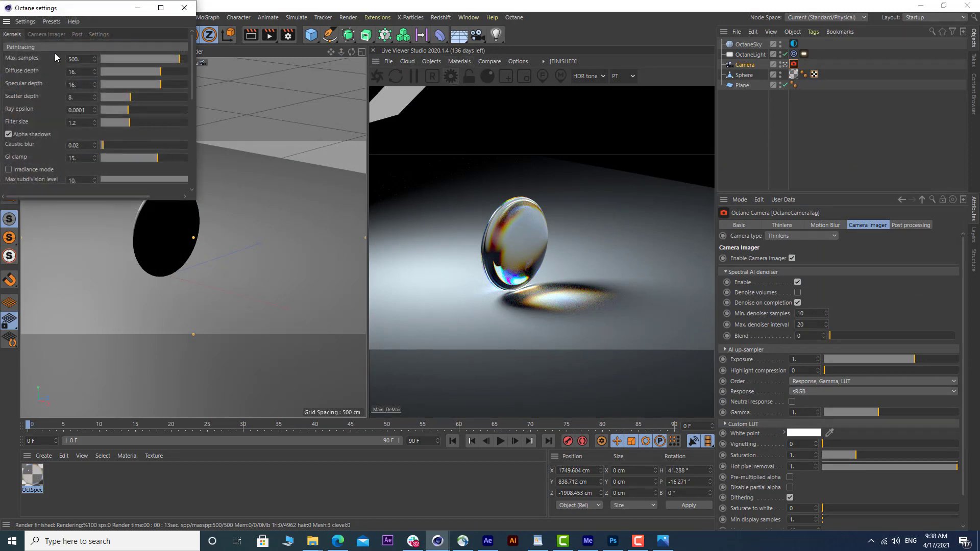
pyautogui.doubleClick(72, 59)
pyautogui.write('4000')
pyautogui.press('Return')
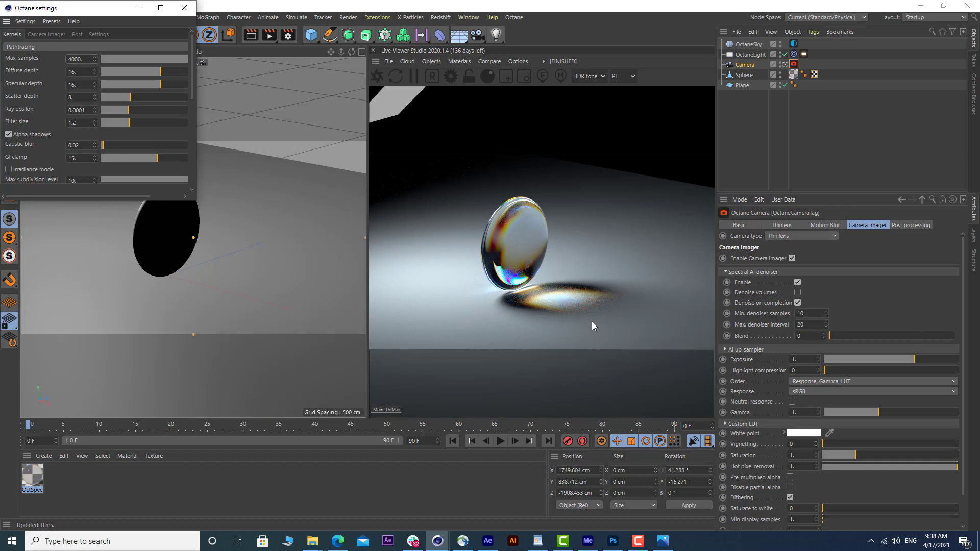
pyautogui.click(184, 8)
pyautogui.click(269, 35)
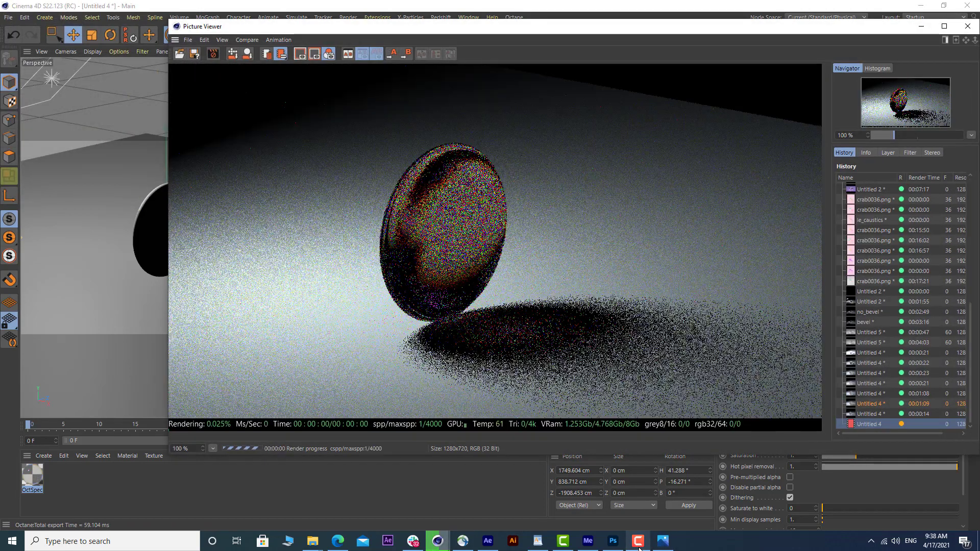
pyautogui.click(938, 510)
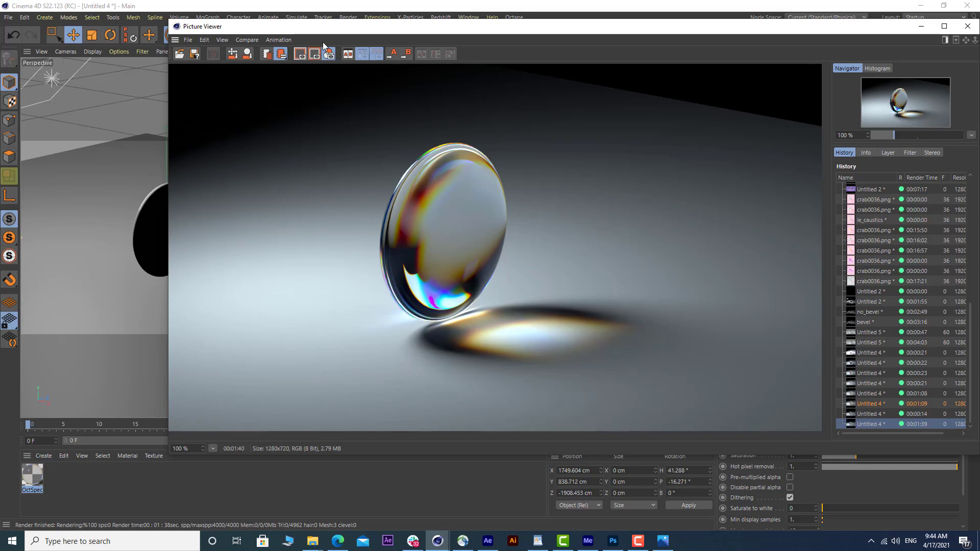
# Step: Review the output resolution, the enlarged render of the glass disc and the pathtracing kernel settings
pyautogui.moveTo(314, 30); pyautogui.dragTo(291, 108)
pyautogui.click(288, 36)
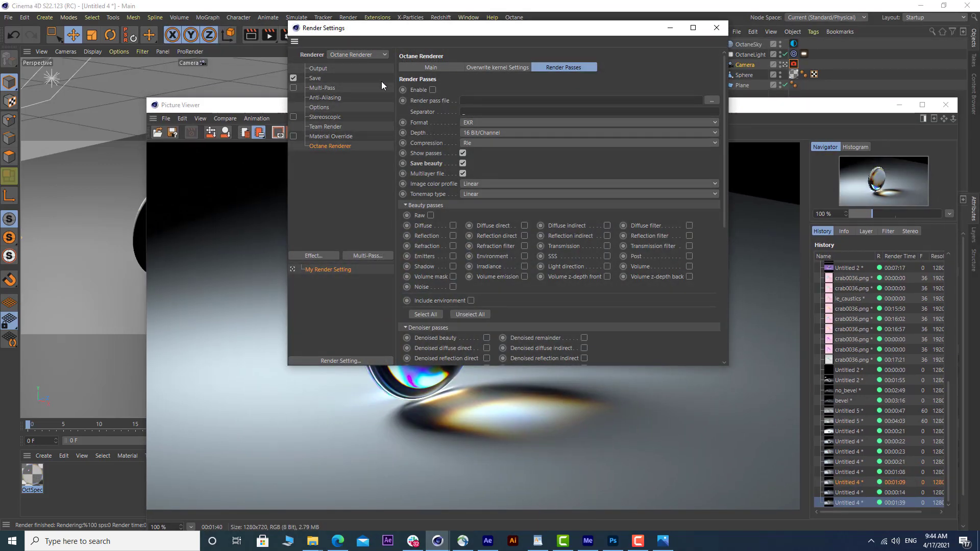
pyautogui.click(317, 69)
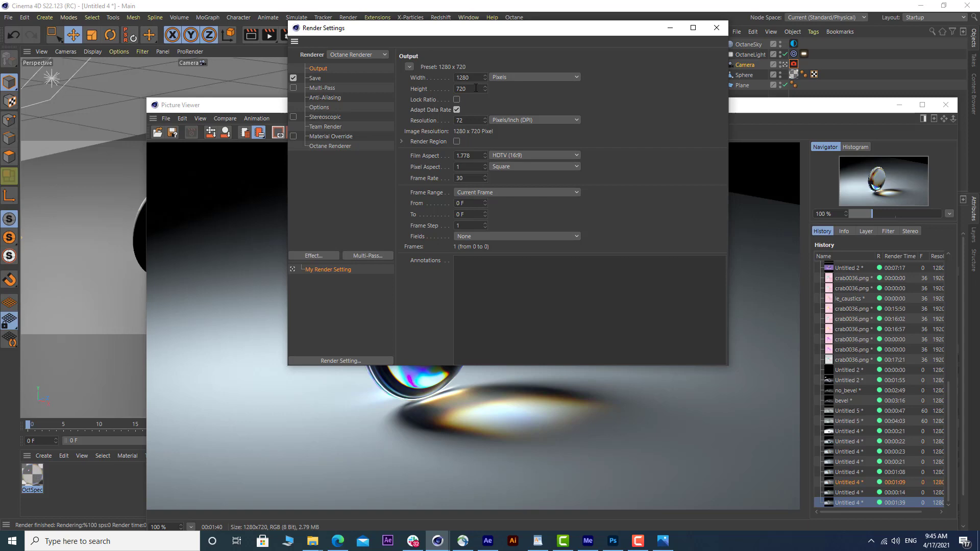
pyautogui.click(716, 28)
pyautogui.moveTo(692, 104); pyautogui.dragTo(691, 4)
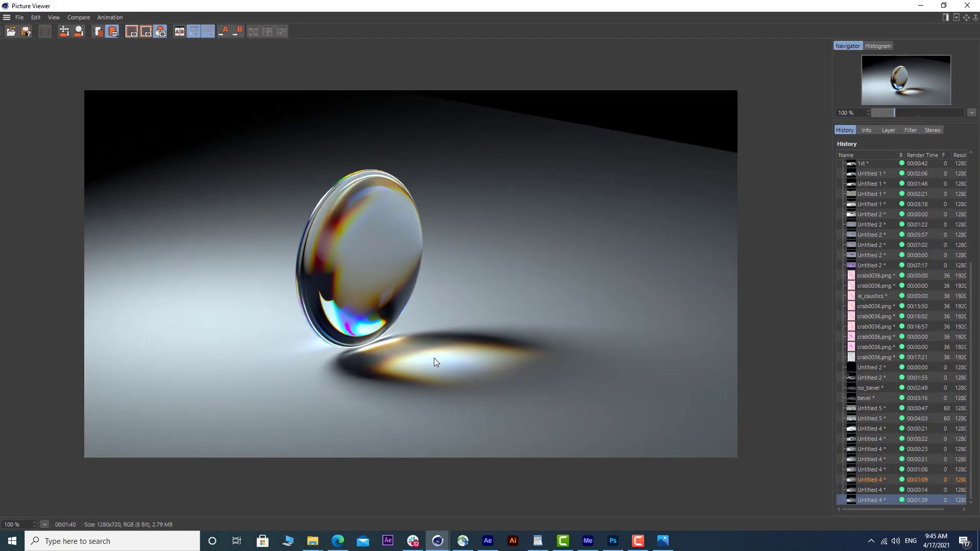
pyautogui.click(943, 6)
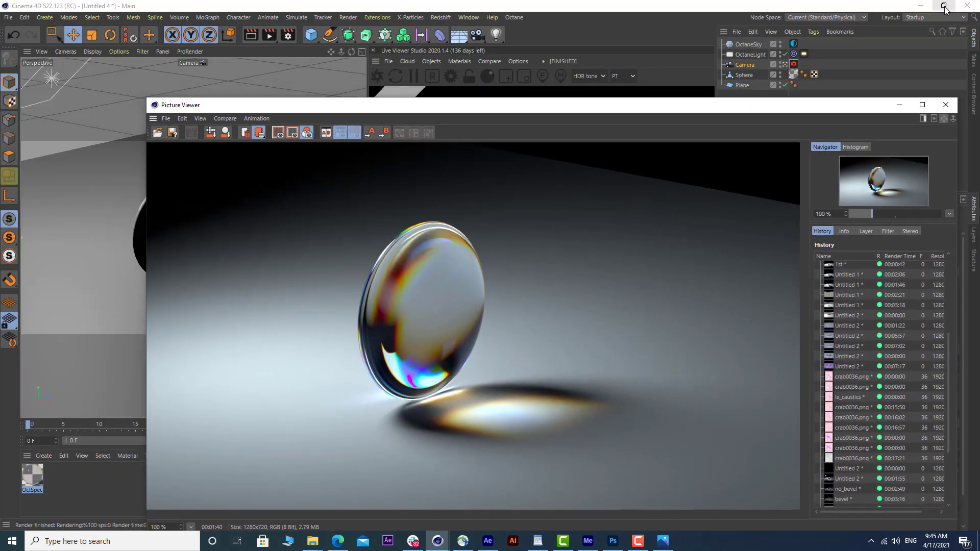
pyautogui.click(451, 76)
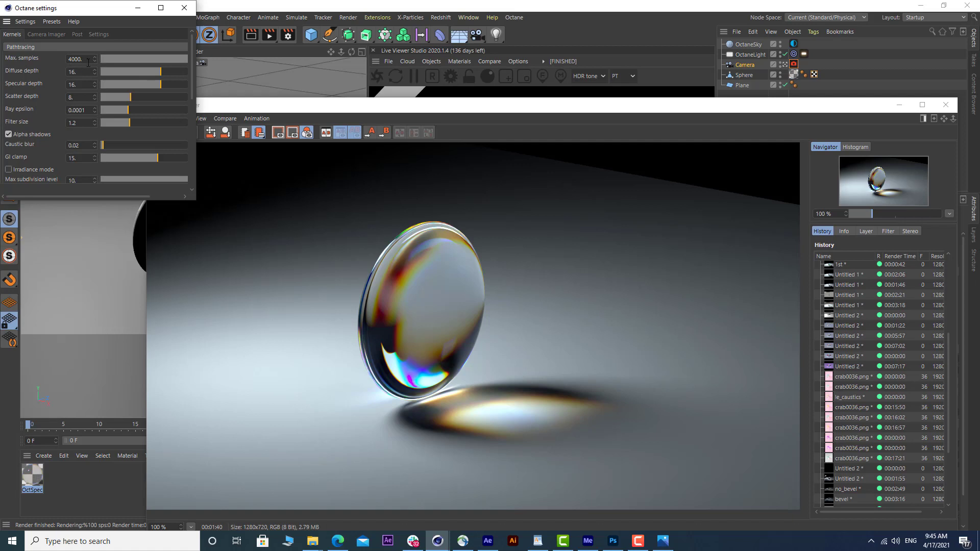
pyautogui.click(949, 109)
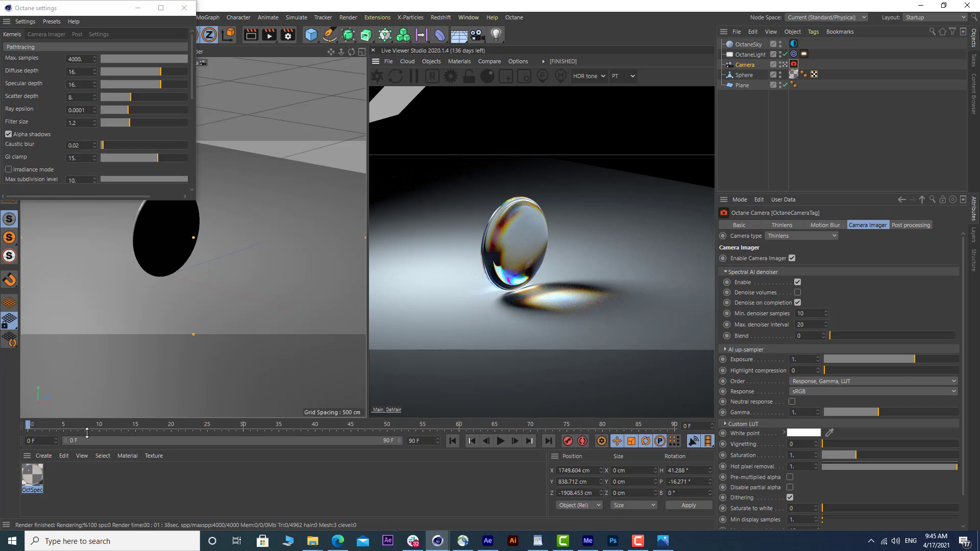
# Step: Restart the live render and set the OctSpecular1 material's index to 1
pyautogui.doubleClick(32, 476)
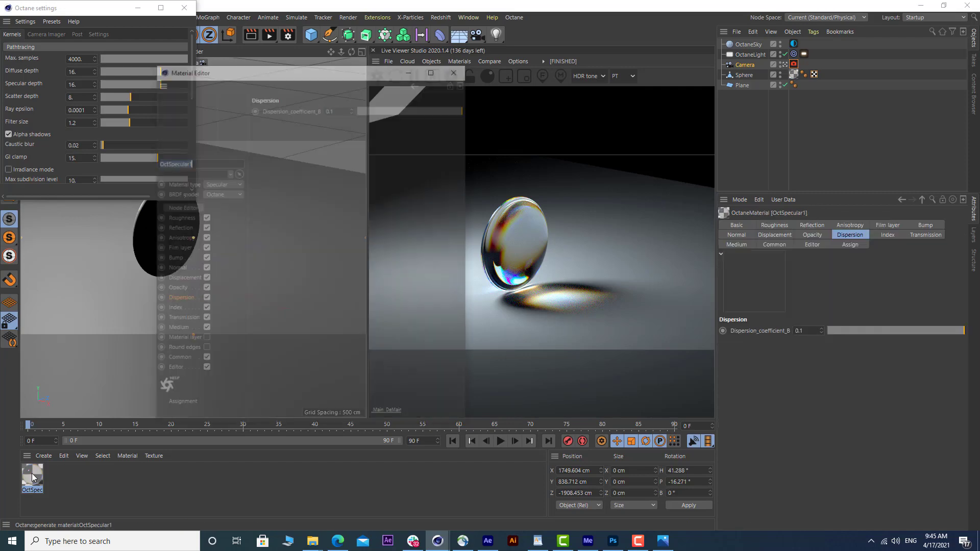
pyautogui.moveTo(330, 71); pyautogui.dragTo(200, 61)
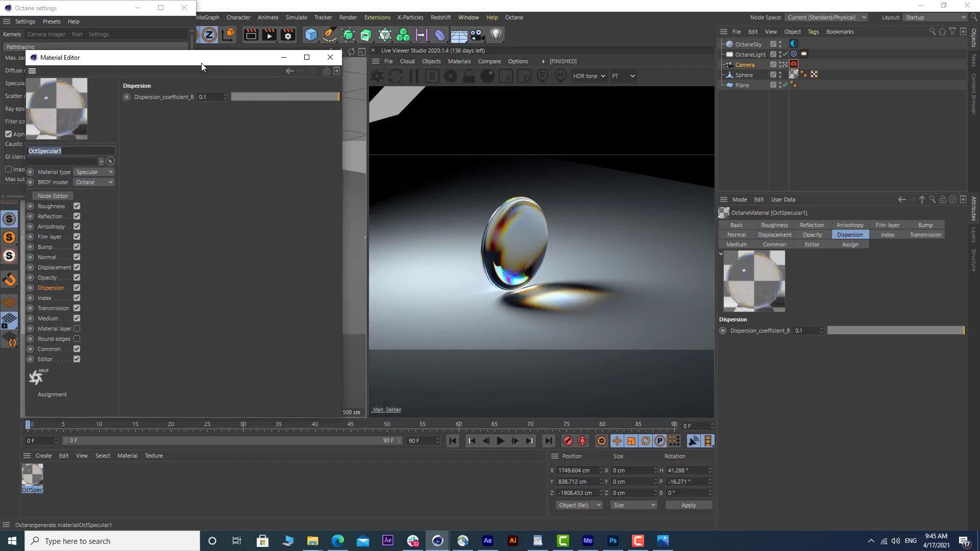
pyautogui.click(378, 77)
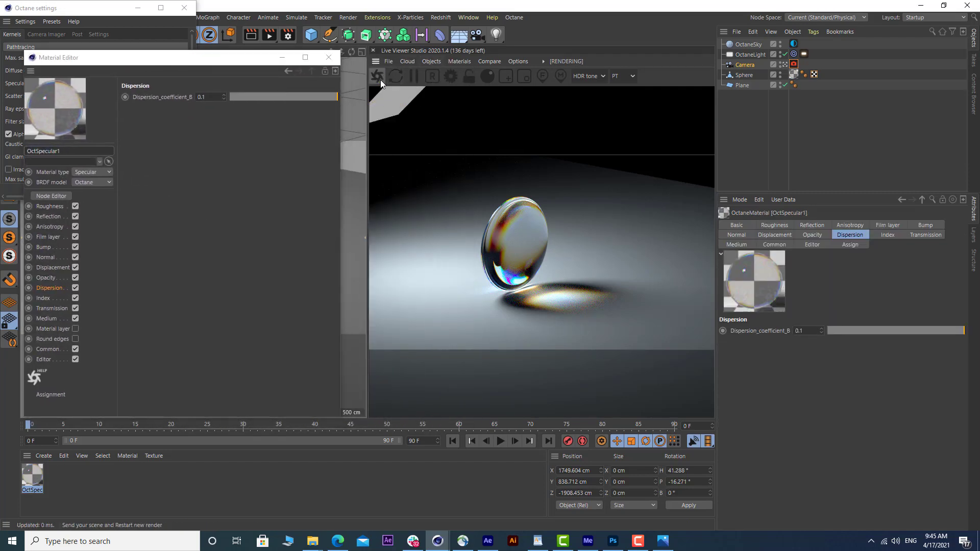
pyautogui.click(48, 298)
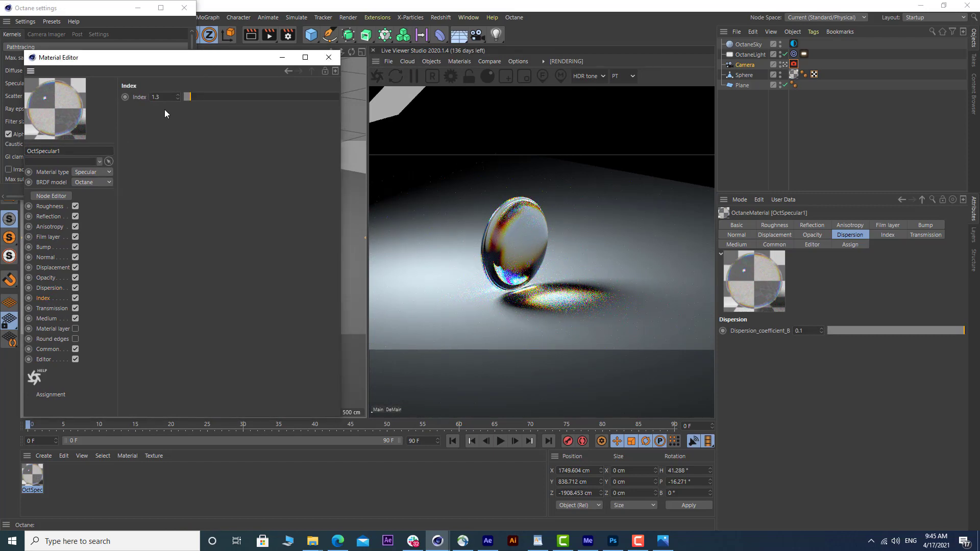
pyautogui.moveTo(160, 83); pyautogui.dragTo(81, 68)
pyautogui.write('1.')
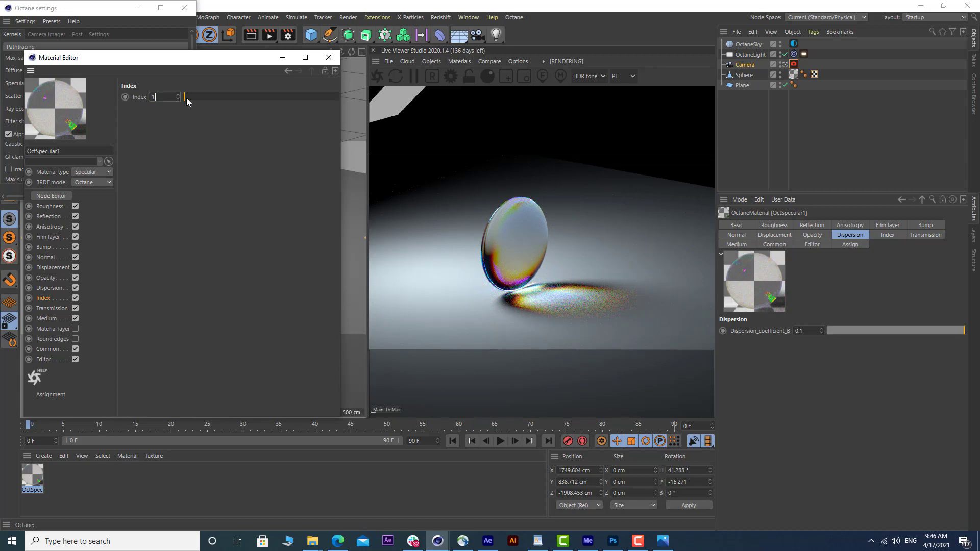
# Step: Try an index of 2 on the OctSpecular1 material, settle on 2.4 and close the material and Octane settings windows
pyautogui.moveTo(171, 96); pyautogui.dragTo(74, 92)
pyautogui.write('2')
pyautogui.press('Return')
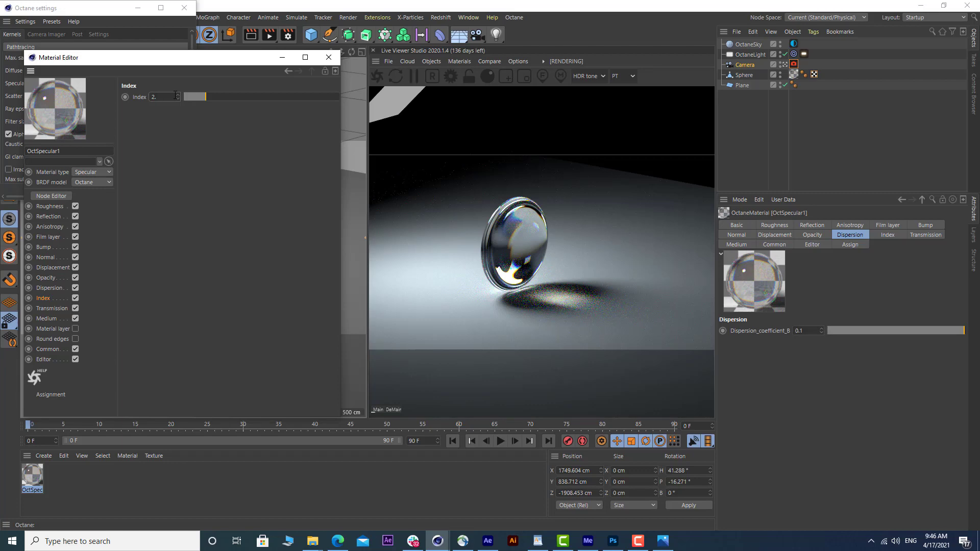
pyautogui.press('Return')
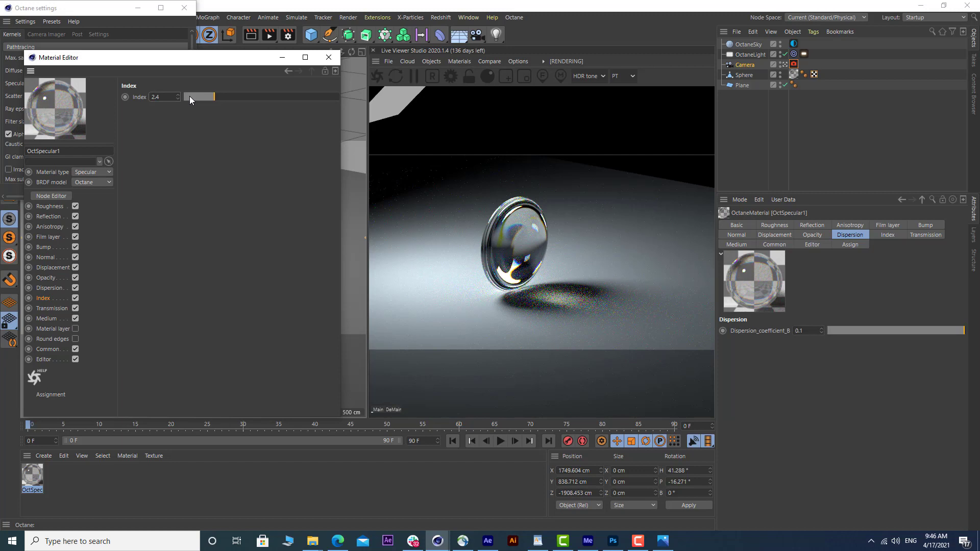
pyautogui.click(328, 58)
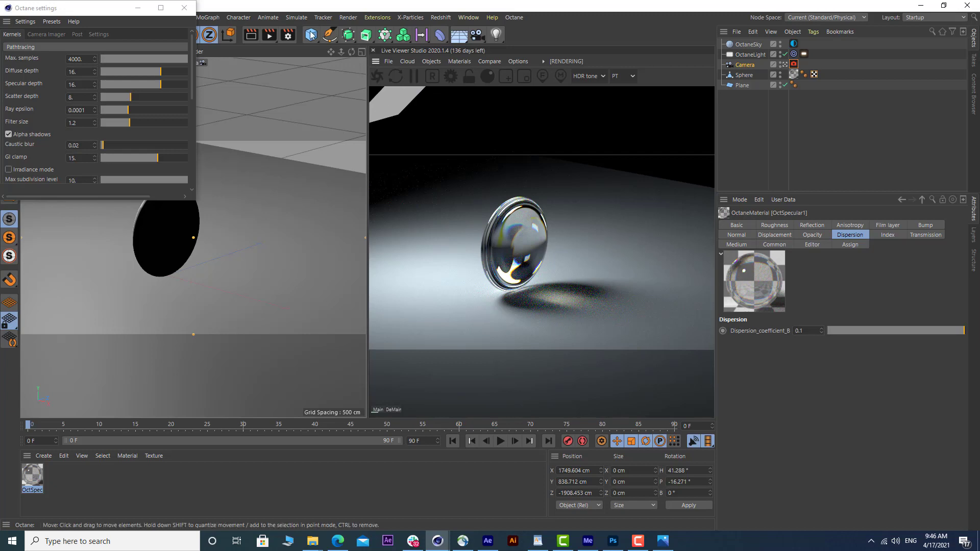
pyautogui.click(184, 7)
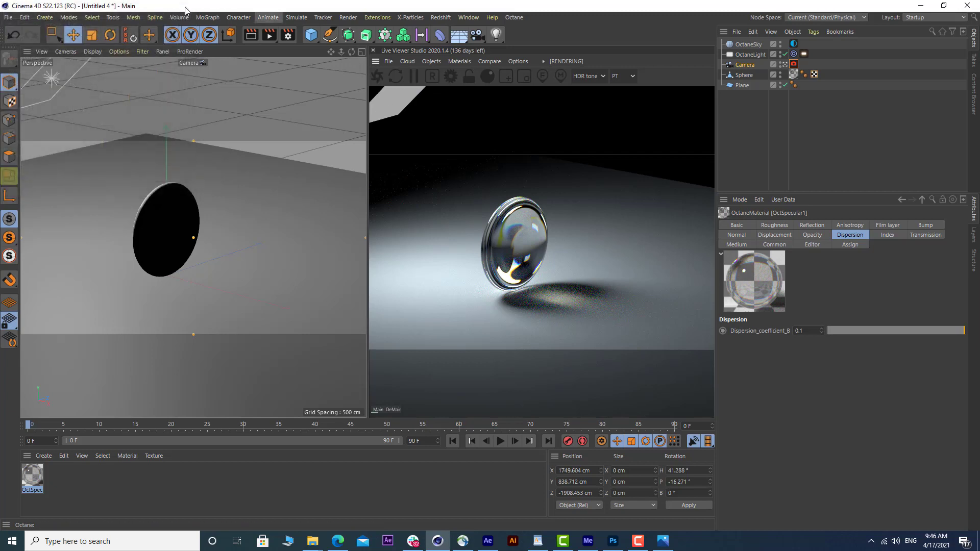
# Step: Duplicate the OctaneLight in place and move the original directly below its copy in the object list
pyautogui.click(740, 57)
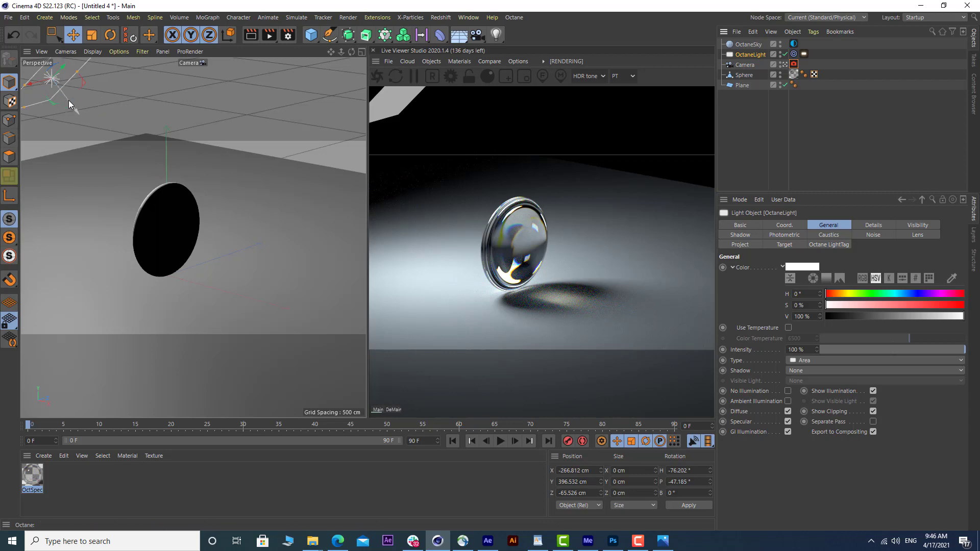
pyautogui.keyDown('ctrl'); pyautogui.moveTo(68, 100); pyautogui.dragTo(71, 103); pyautogui.keyUp('ctrl')
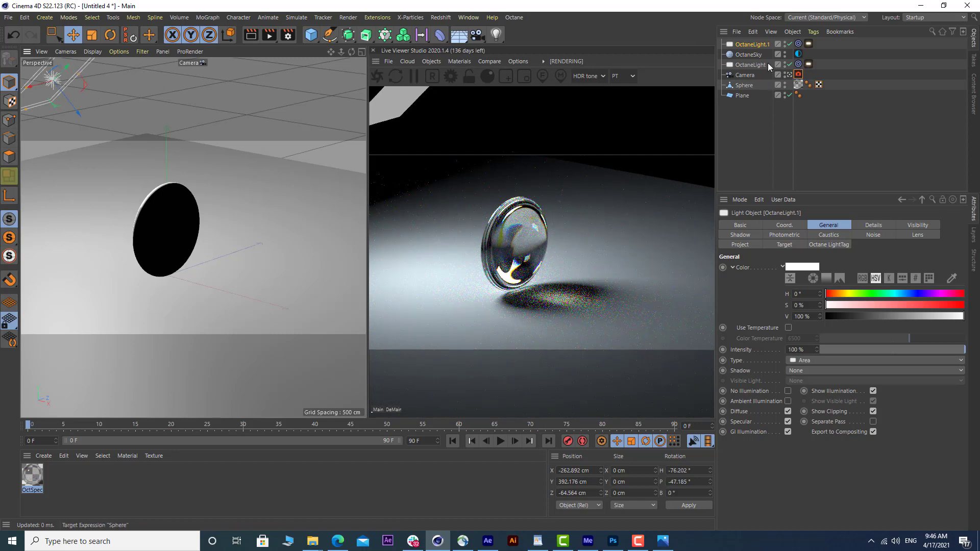
pyautogui.click(750, 65)
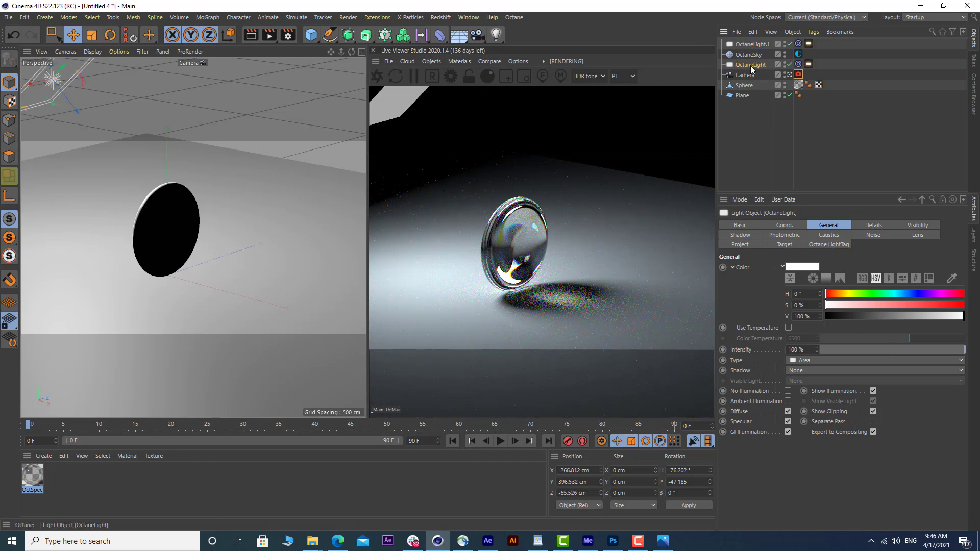
pyautogui.moveTo(742, 48); pyautogui.dragTo(738, 55)
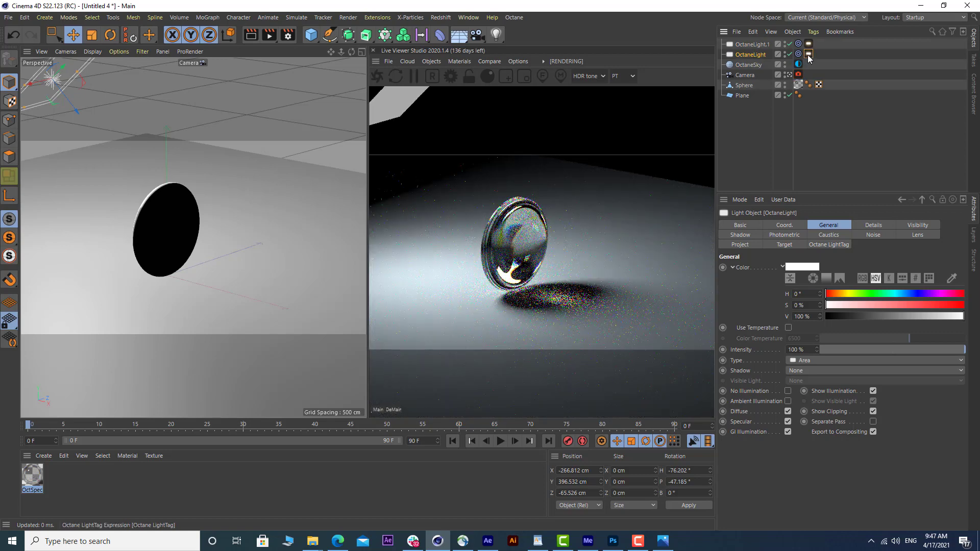
# Step: Turn off visibility on diffuse in the original OctaneLight's light tag
pyautogui.click(809, 53)
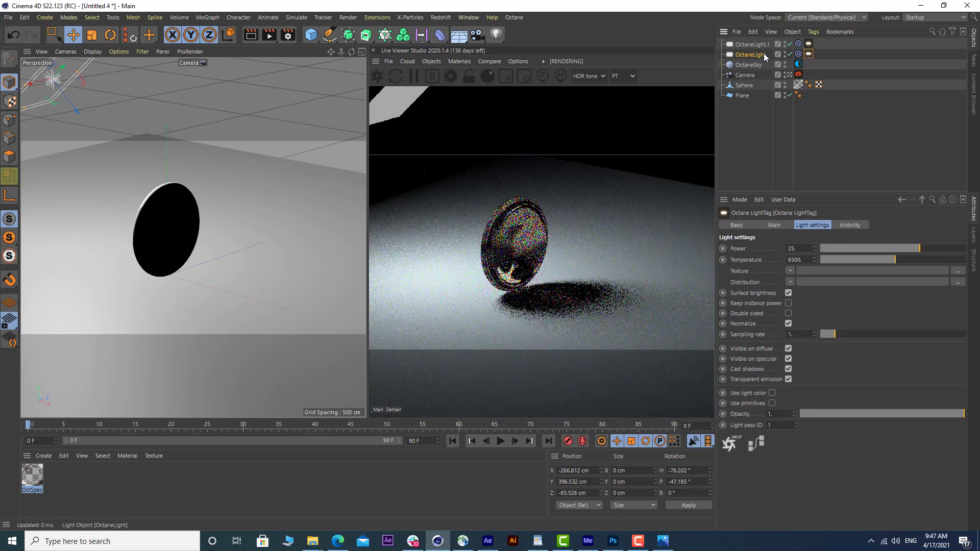
pyautogui.click(787, 349)
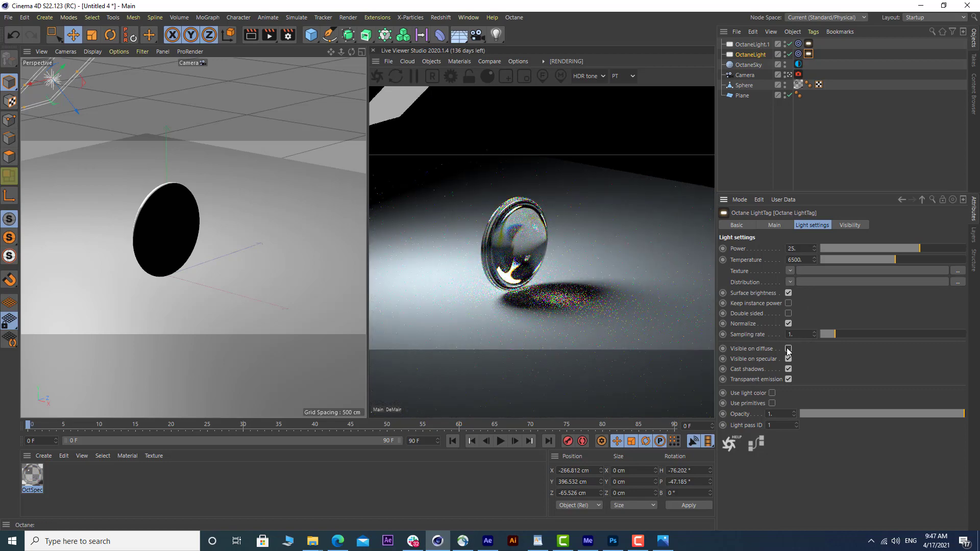
pyautogui.click(788, 349)
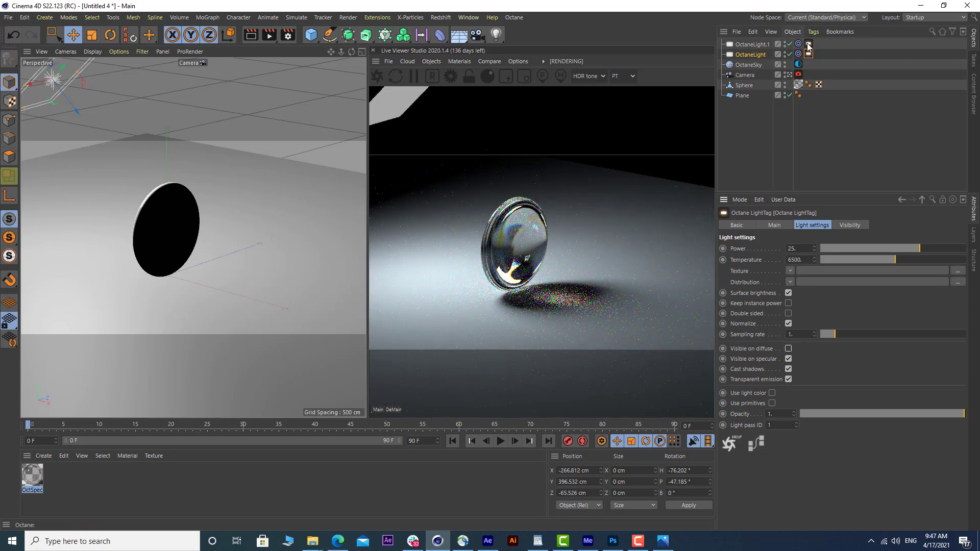
# Step: Turn off visibility on specular in the duplicate OctaneLight.1's light tag
pyautogui.click(788, 359)
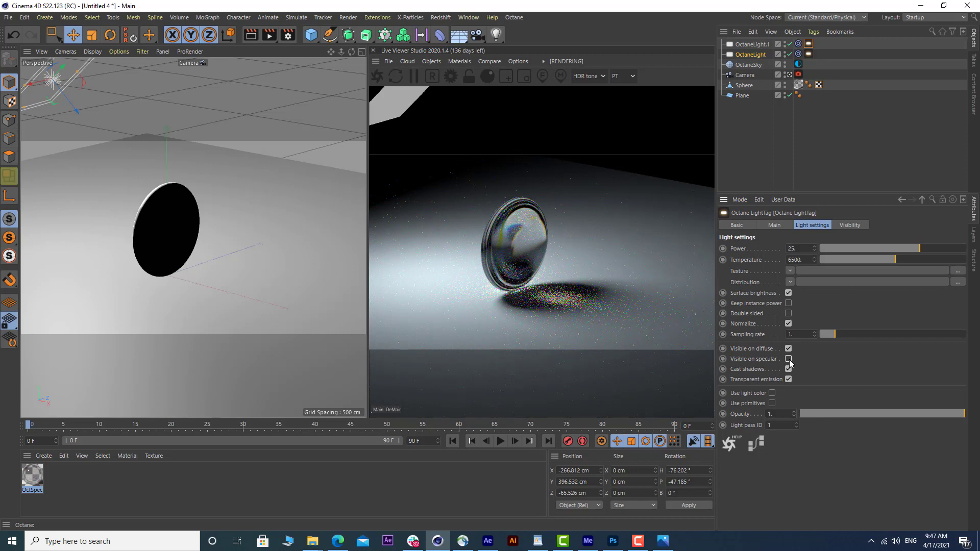
# Step: Test OctaneLight.1's camera visibility off and on again in its light tag, and lower the general visibility to about 0.089
pyautogui.click(751, 46)
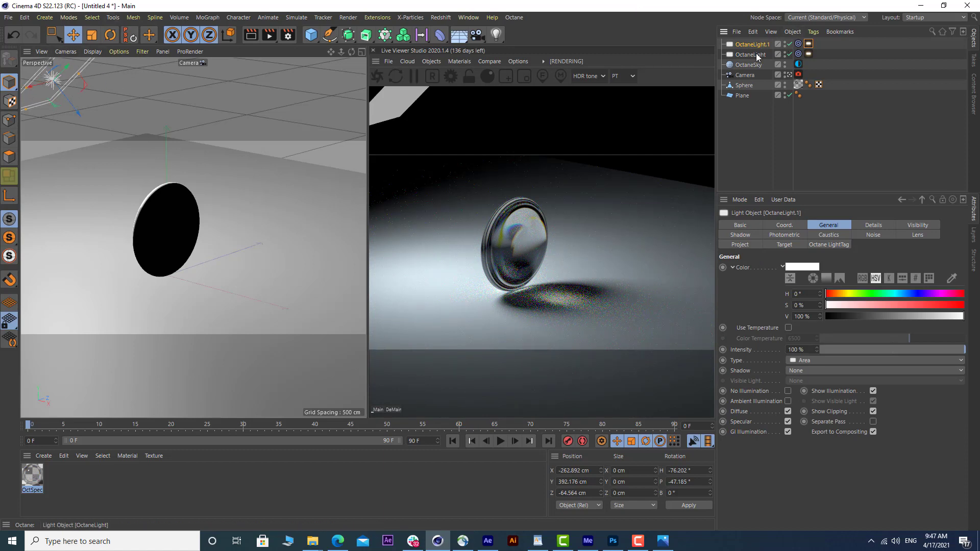
pyautogui.click(912, 225)
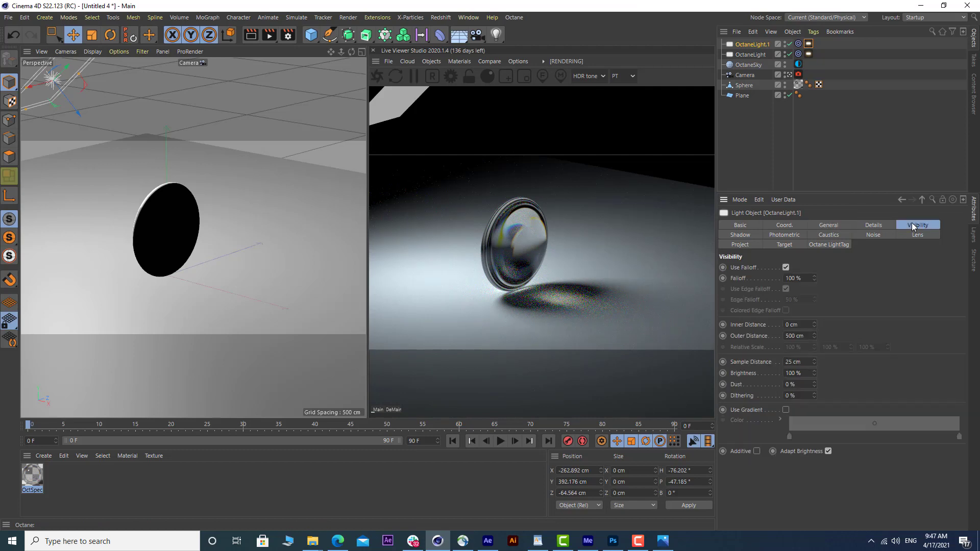
pyautogui.click(808, 44)
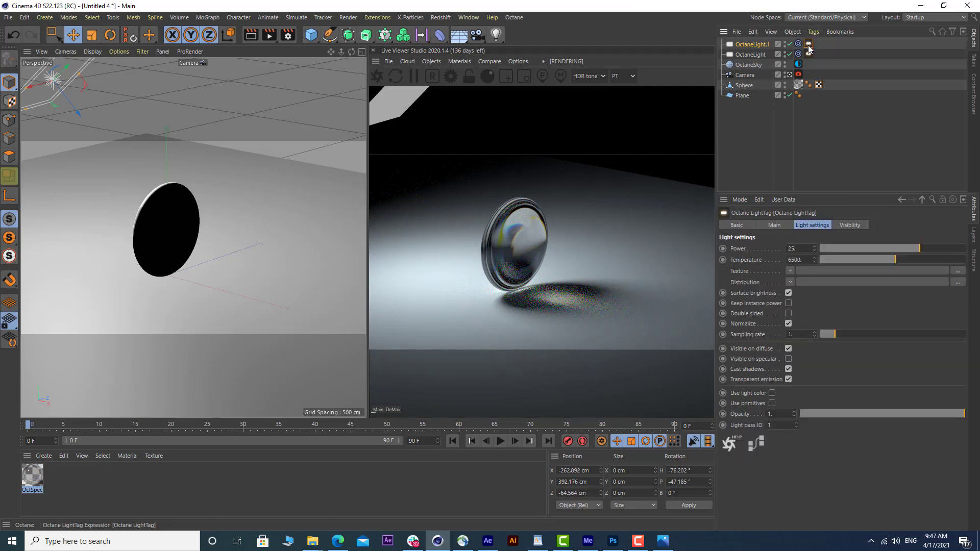
pyautogui.click(849, 225)
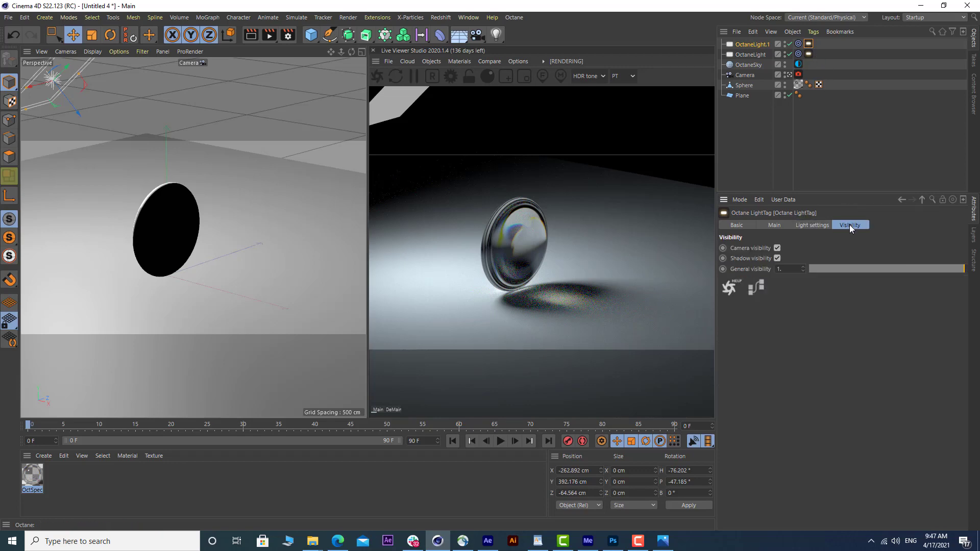
pyautogui.click(778, 249)
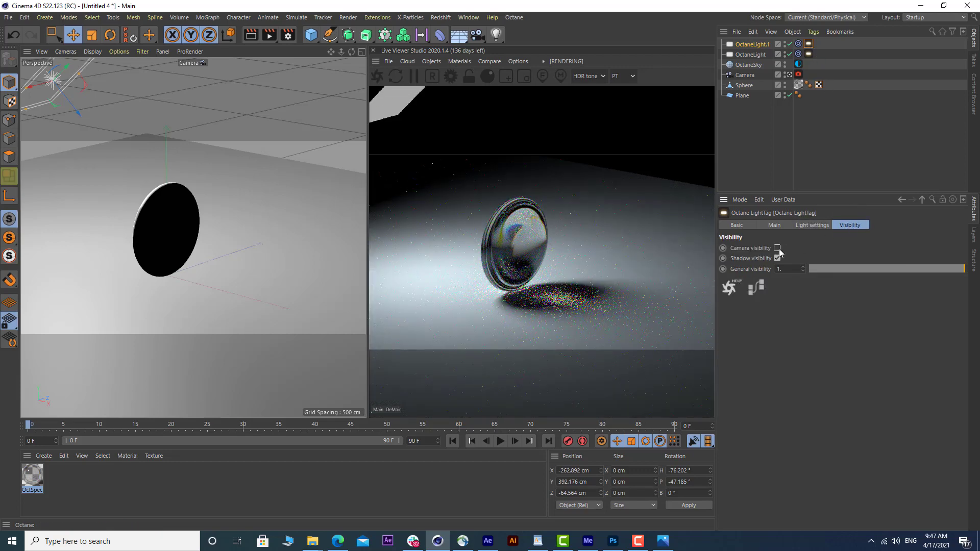
pyautogui.click(779, 249)
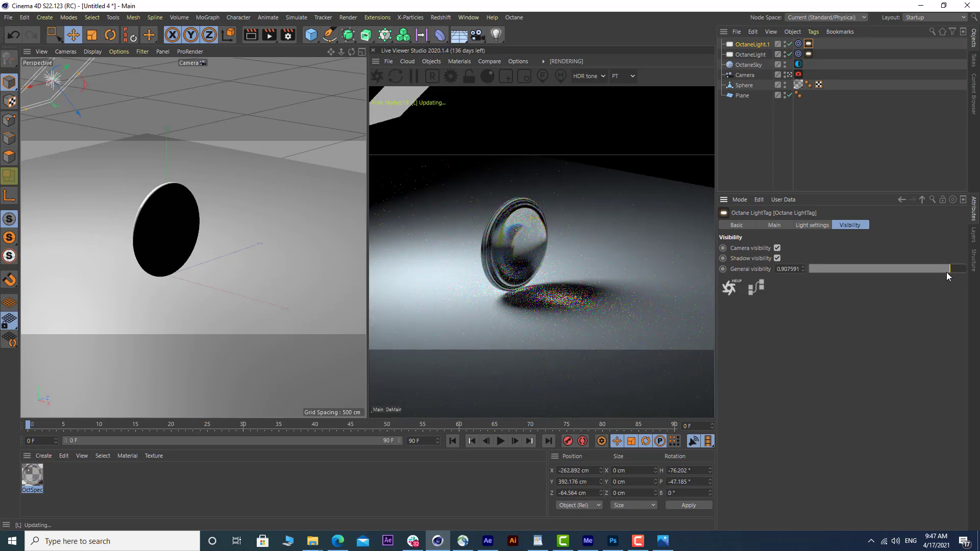
pyautogui.moveTo(947, 269); pyautogui.dragTo(822, 275)
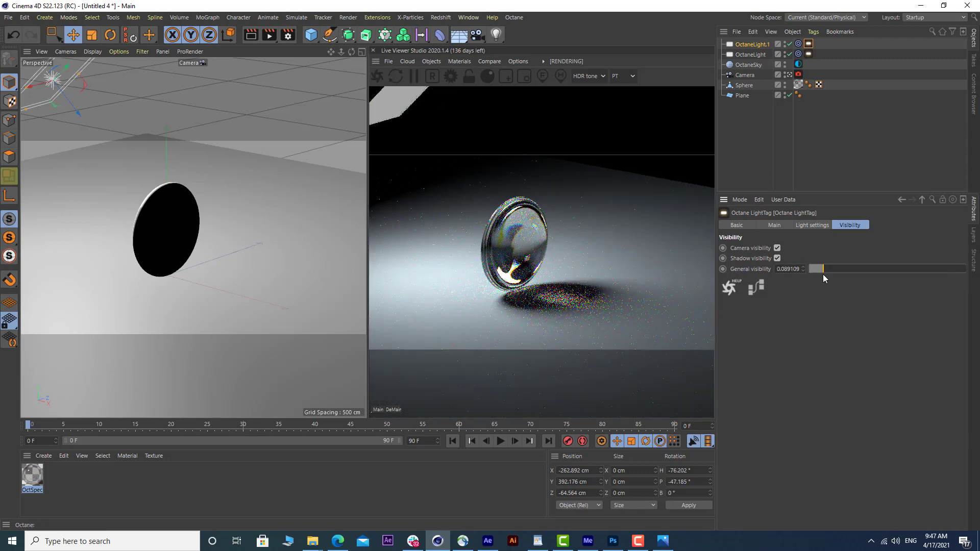
# Step: Open the power value for editing in the light settings of the original OctaneLight's light tag
pyautogui.click(730, 55)
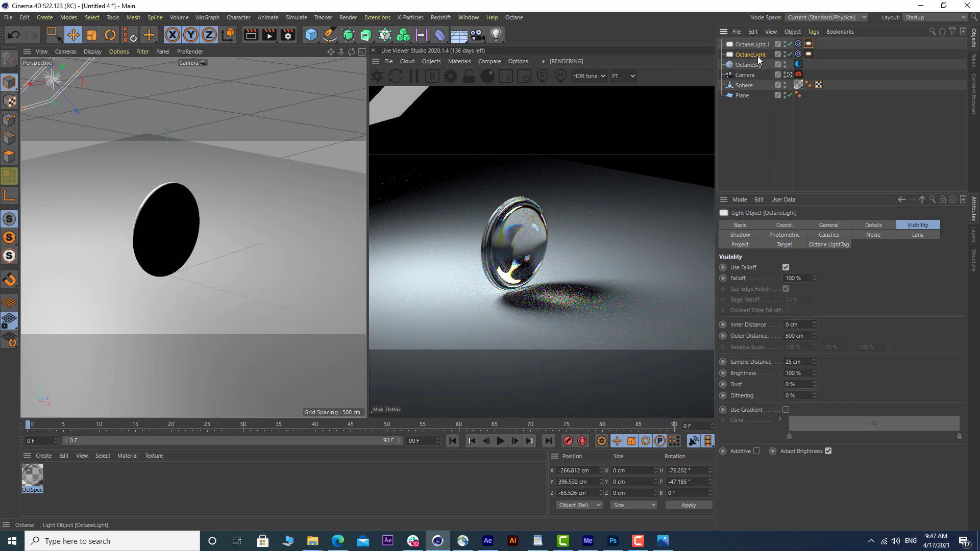
pyautogui.click(808, 54)
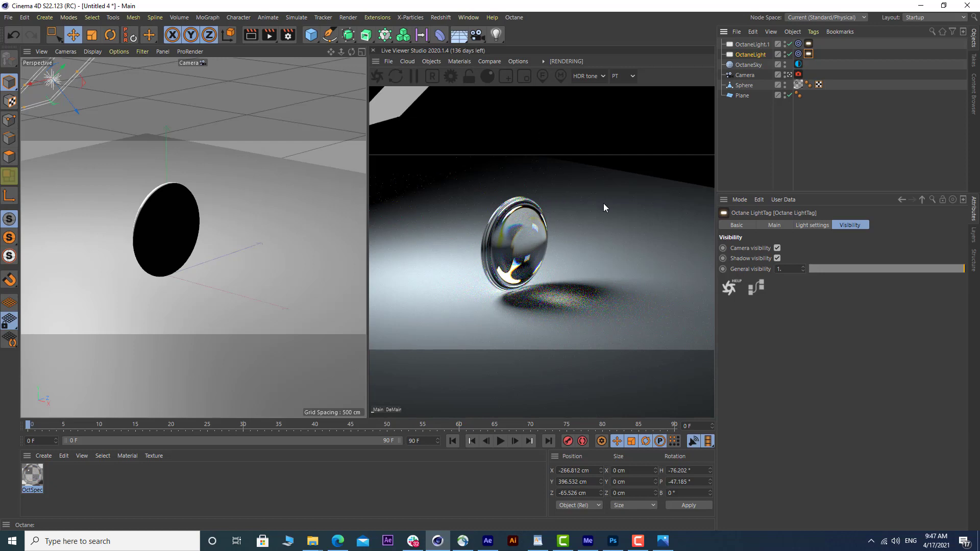
pyautogui.click(810, 228)
pyautogui.click(809, 249)
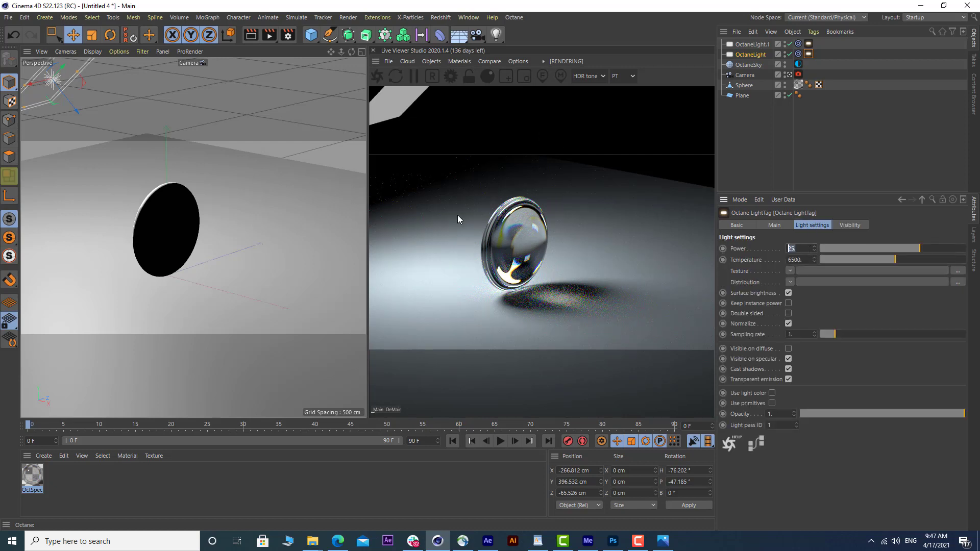
# Step: Test lower power values on OctaneLight, trying 3 and settling on 1
pyautogui.write('3')
pyautogui.press('Return')
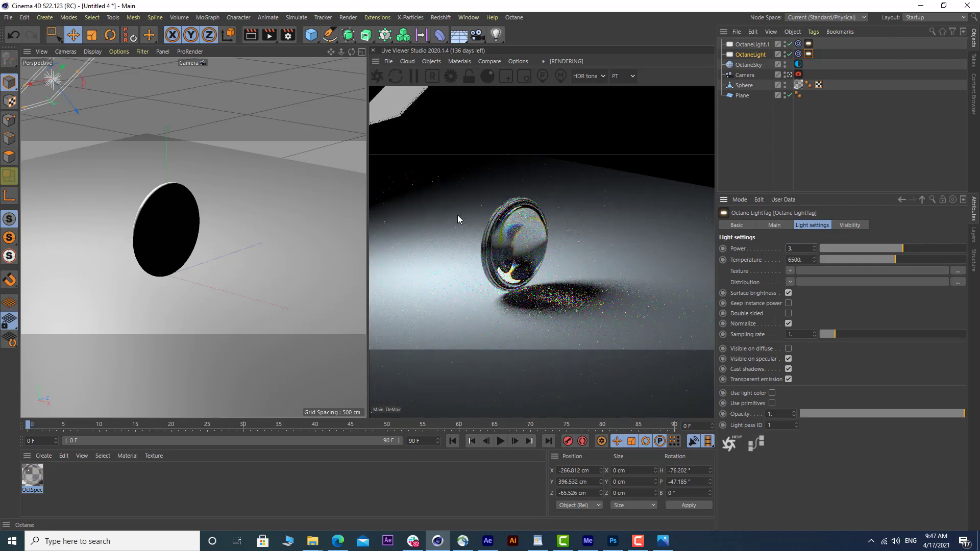
pyautogui.click(798, 248)
pyautogui.write('1')
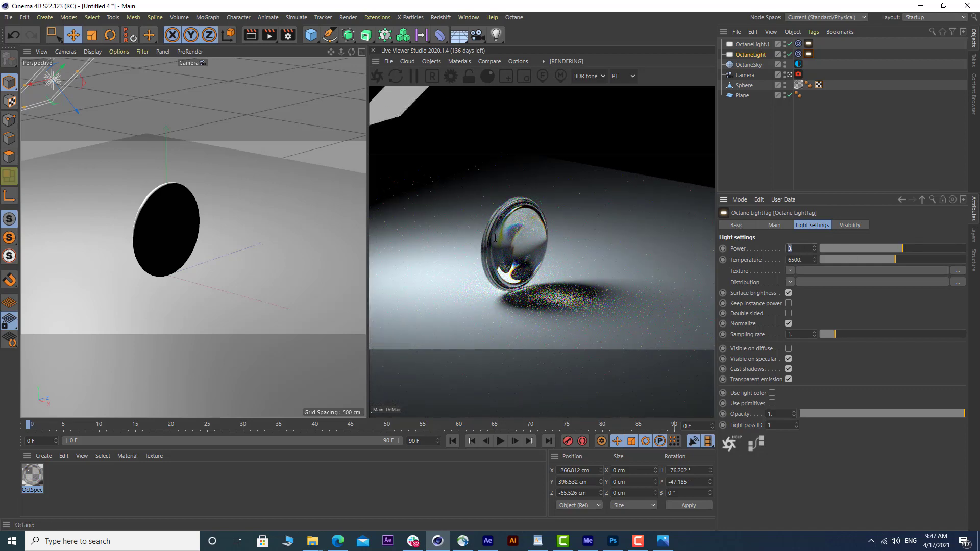
pyautogui.press('Return')
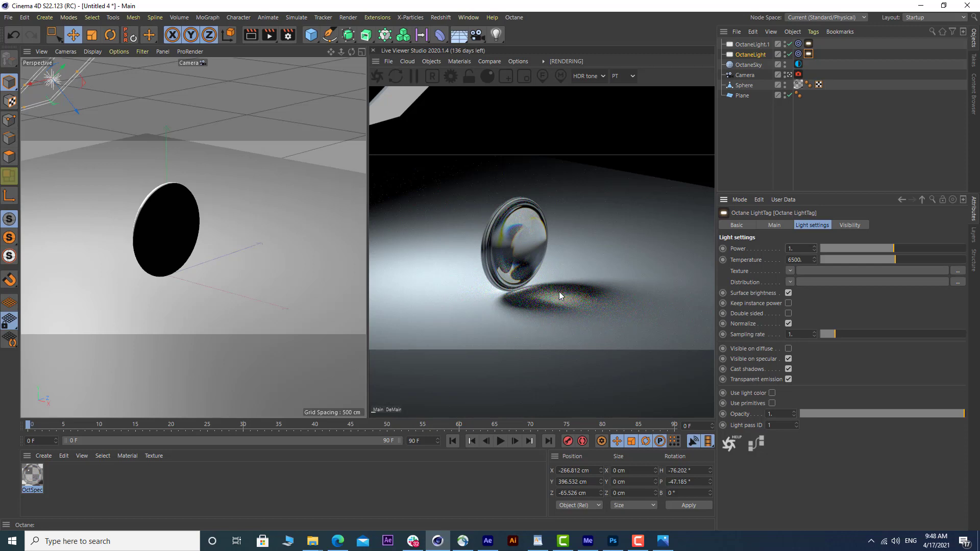
# Step: Set the GI clamp to 50 in the Pathtracing kernel of the Octane settings and close the settings
pyautogui.click(449, 78)
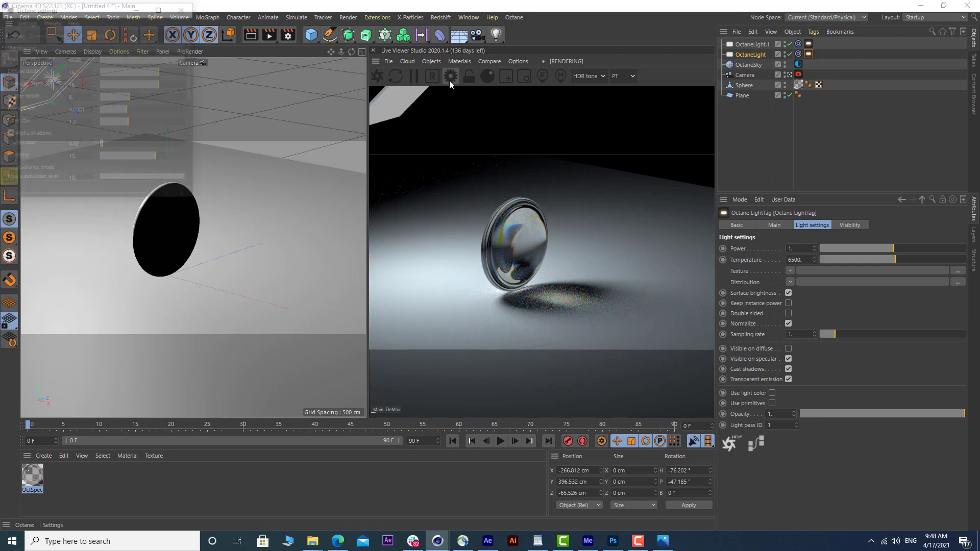
pyautogui.click(74, 158)
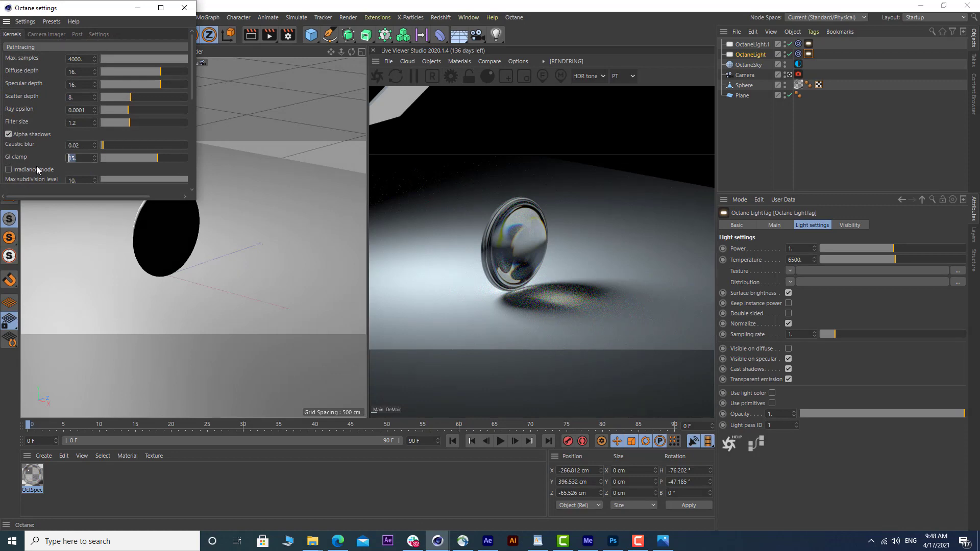
pyautogui.write('50')
pyautogui.press('Return')
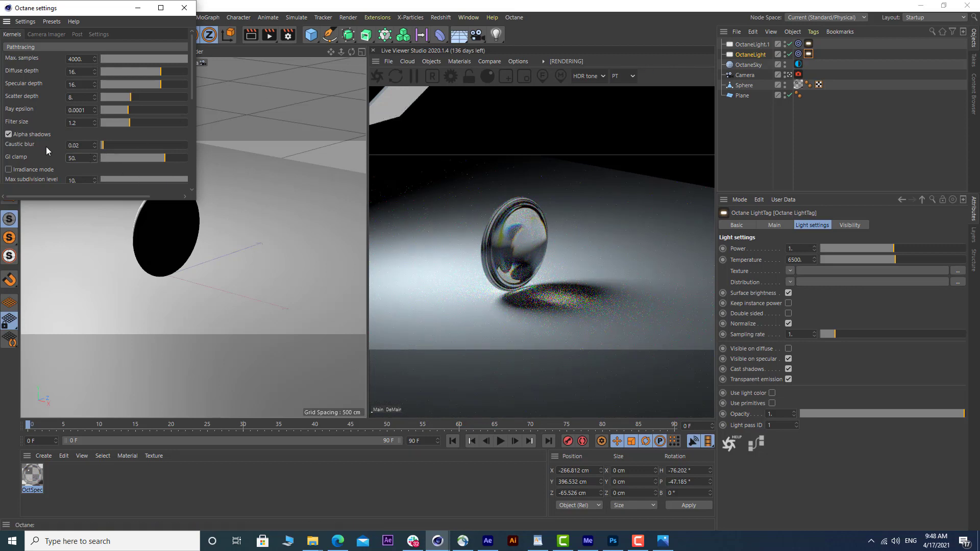
pyautogui.doubleClick(84, 159)
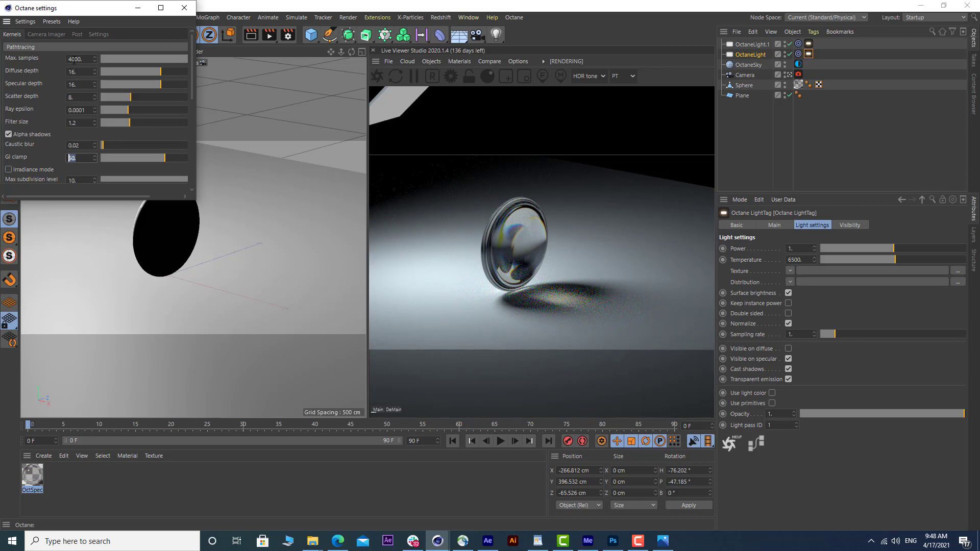
pyautogui.click(184, 8)
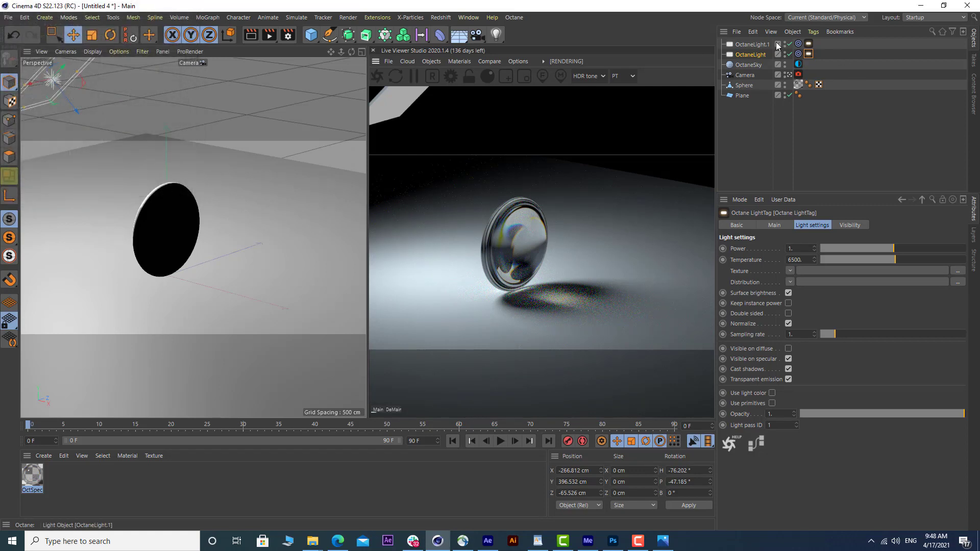
# Step: Set the light power of OctaneLight.1 to 150
pyautogui.click(762, 44)
pyautogui.click(808, 44)
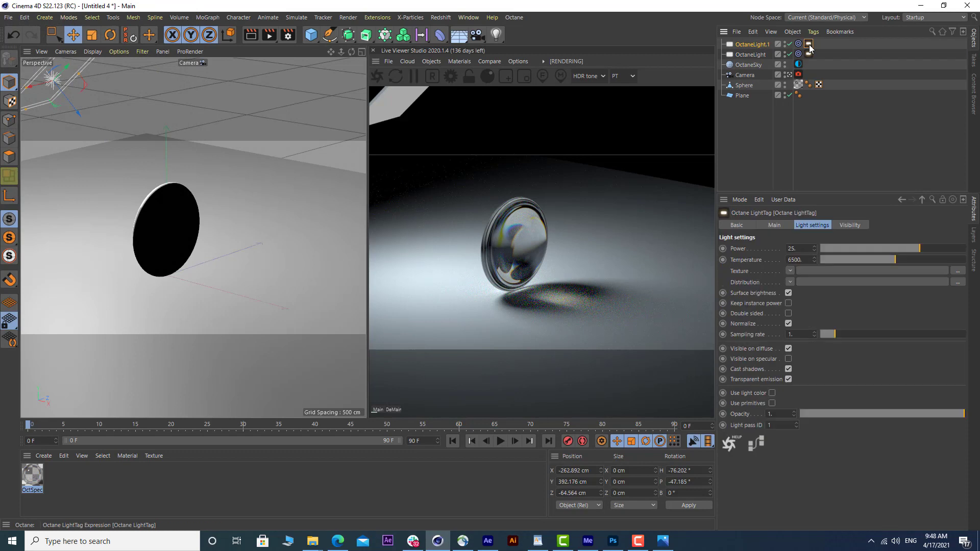
pyautogui.click(799, 248)
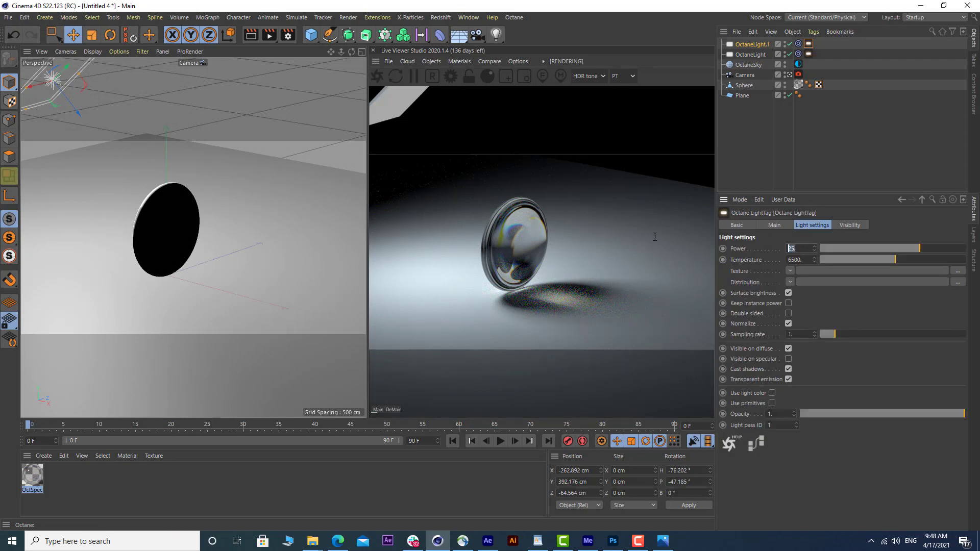
pyautogui.write('150')
pyautogui.press('Return')
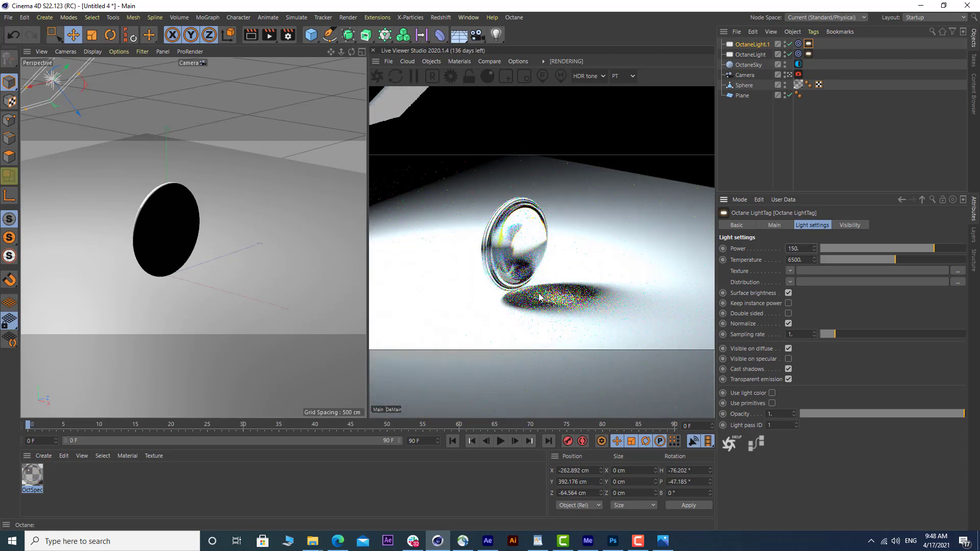
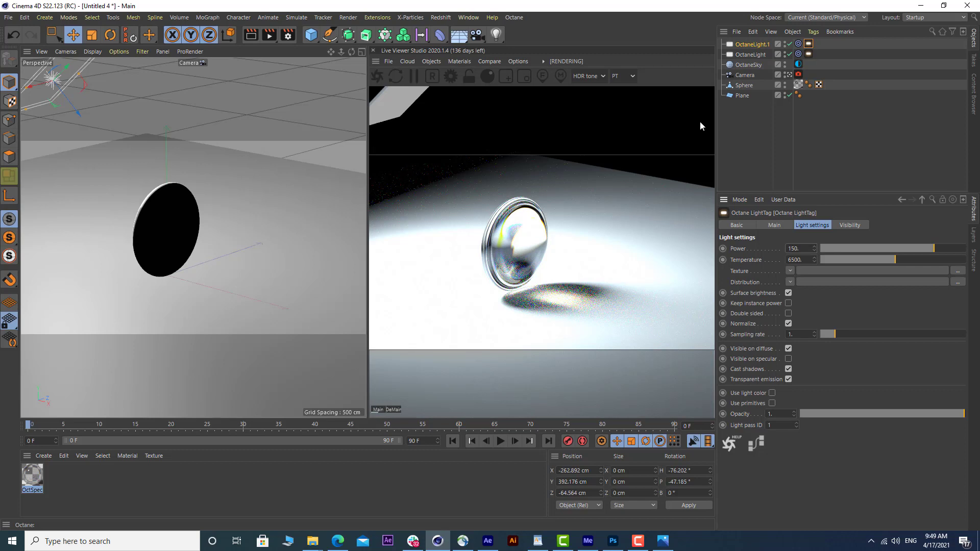
# Step: Delete both OctaneLight.1 and OctaneLight from the scene and add an Octane IES light
pyautogui.keyDown('shift'); pyautogui.click(748, 54); pyautogui.keyUp('shift')
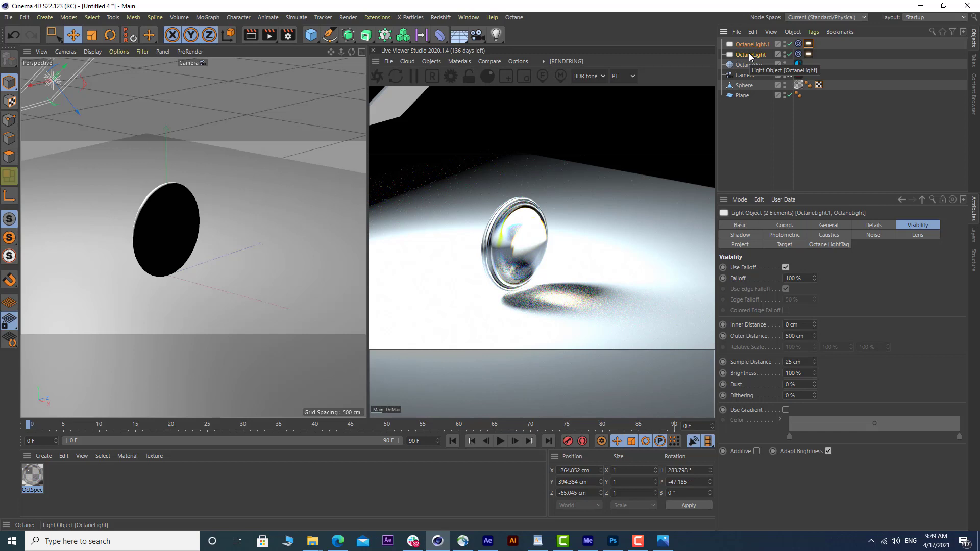
pyautogui.press('Delete')
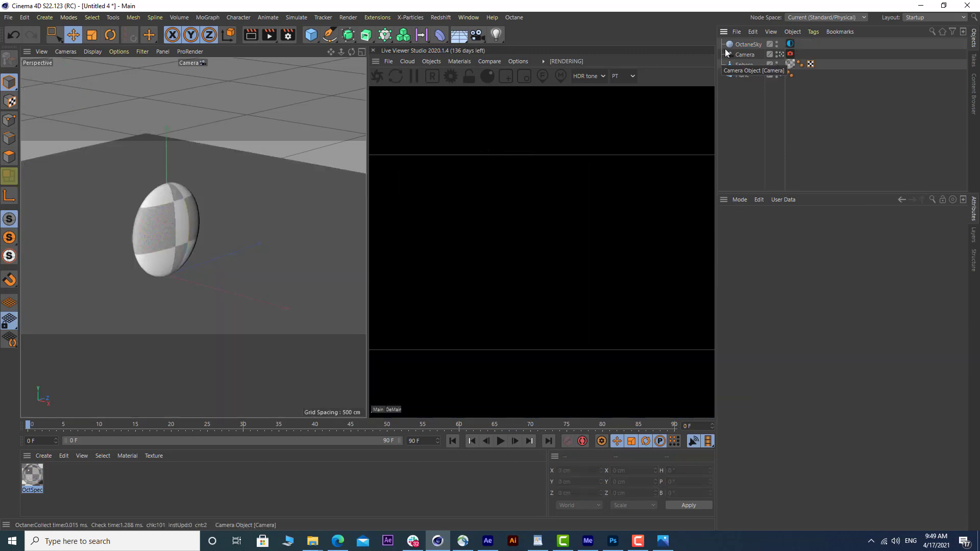
pyautogui.click(434, 60)
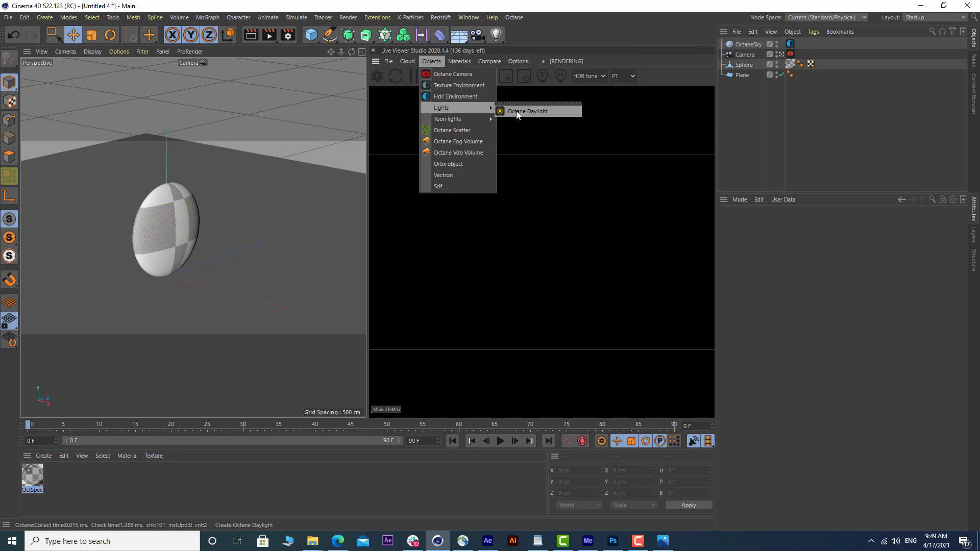
pyautogui.moveTo(455, 109)
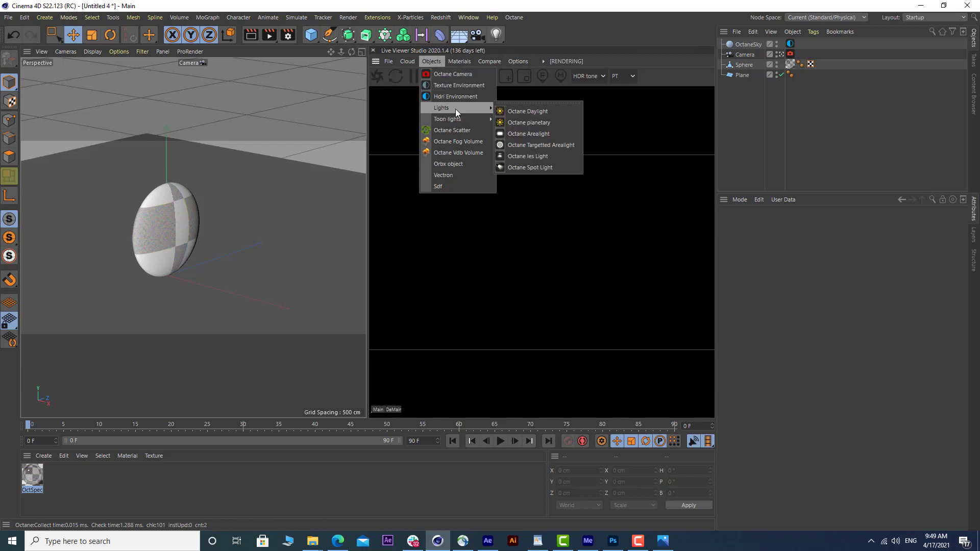
pyautogui.click(543, 155)
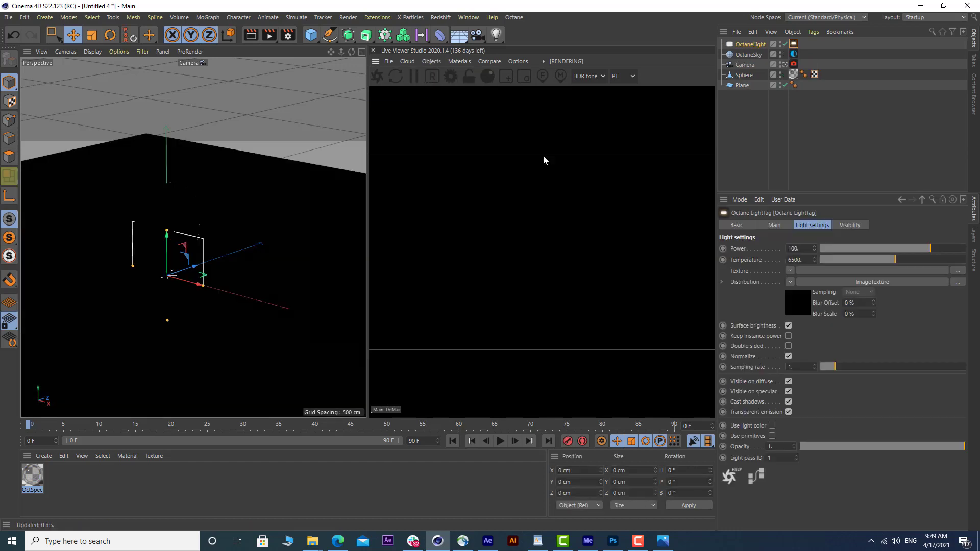
# Step: Give the IES light a Target tag aimed at Sphere and move it to about X -208, Y 312, Z -62 cm
pyautogui.rightClick(745, 47)
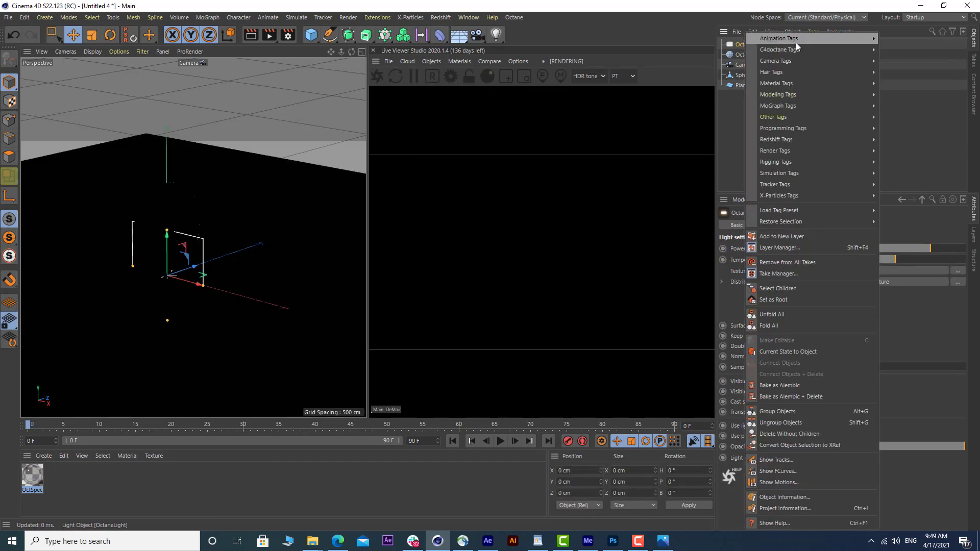
pyautogui.moveTo(845, 49)
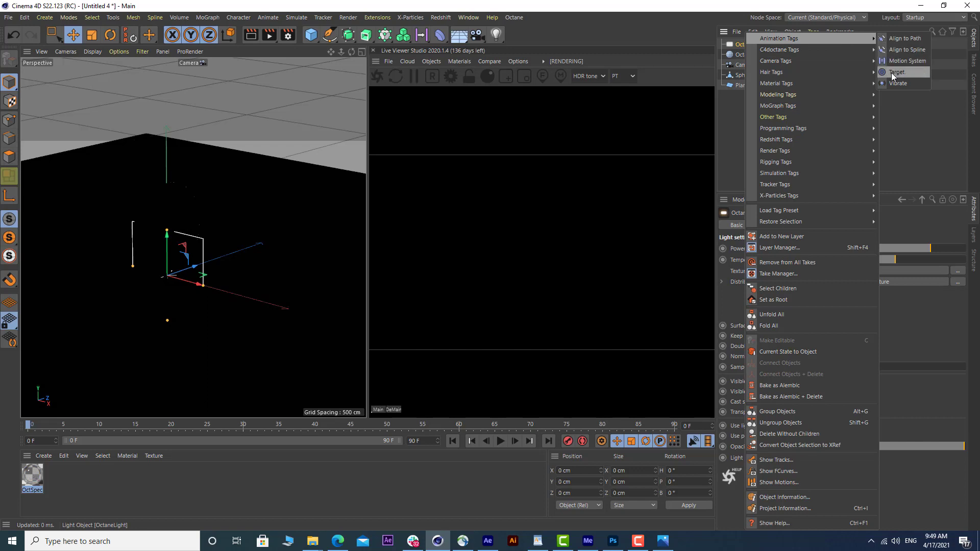
pyautogui.click(892, 74)
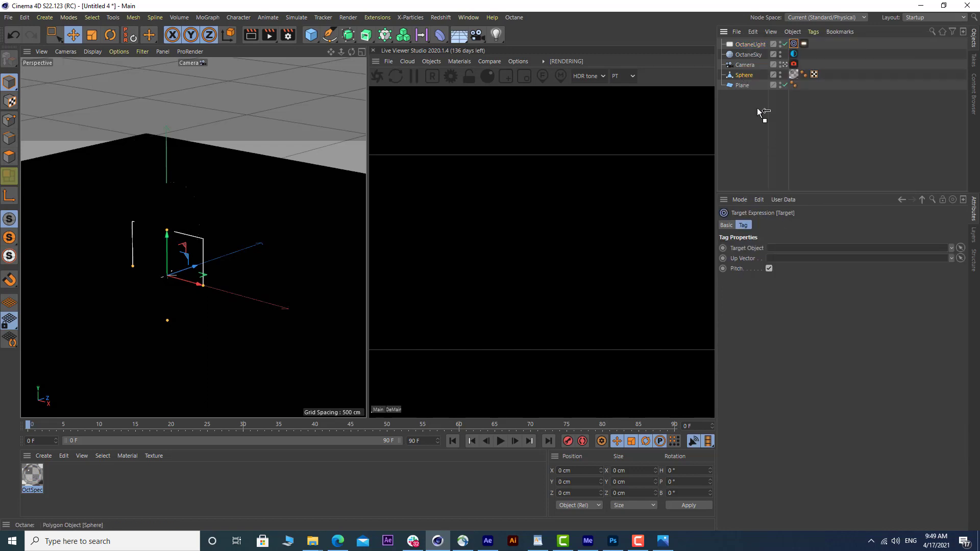
pyautogui.moveTo(757, 108); pyautogui.dragTo(799, 249)
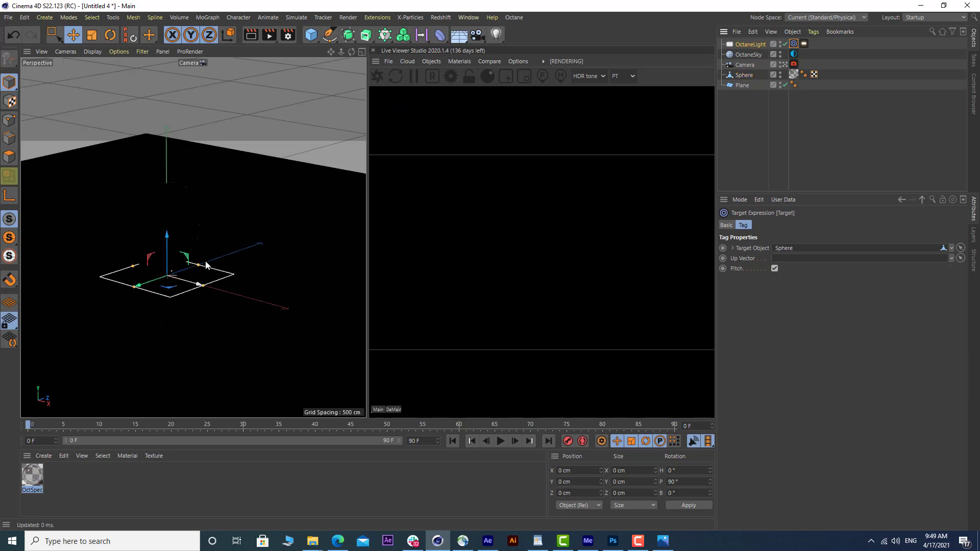
pyautogui.moveTo(179, 282); pyautogui.dragTo(111, 184)
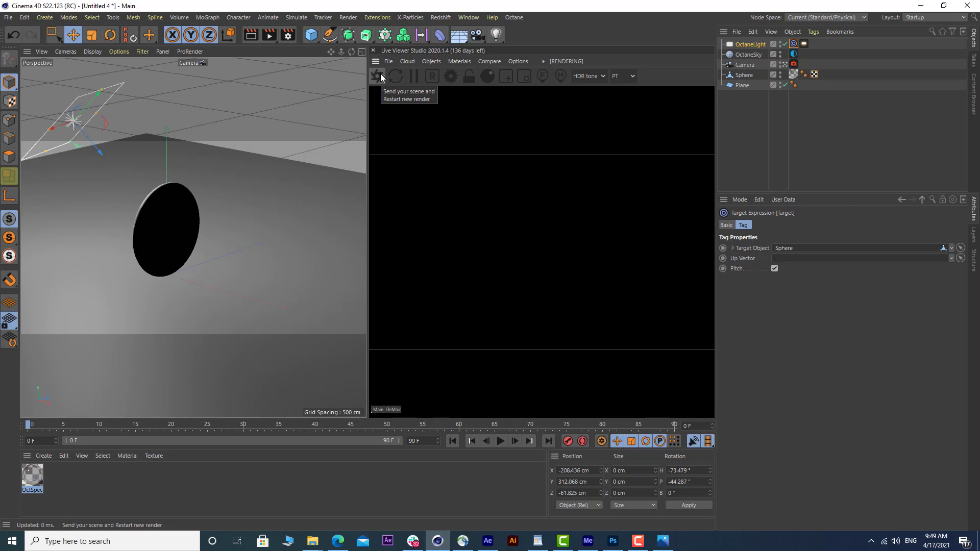
# Step: Load x-arrow.ies from the ies-lights-pack folder as the IES light's distribution texture, without copying it to the project location
pyautogui.click(747, 44)
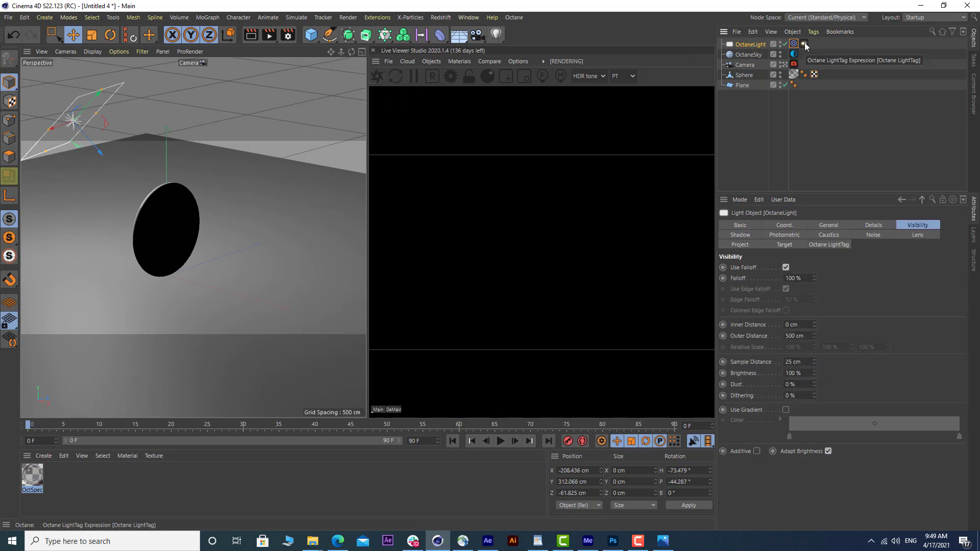
pyautogui.click(804, 43)
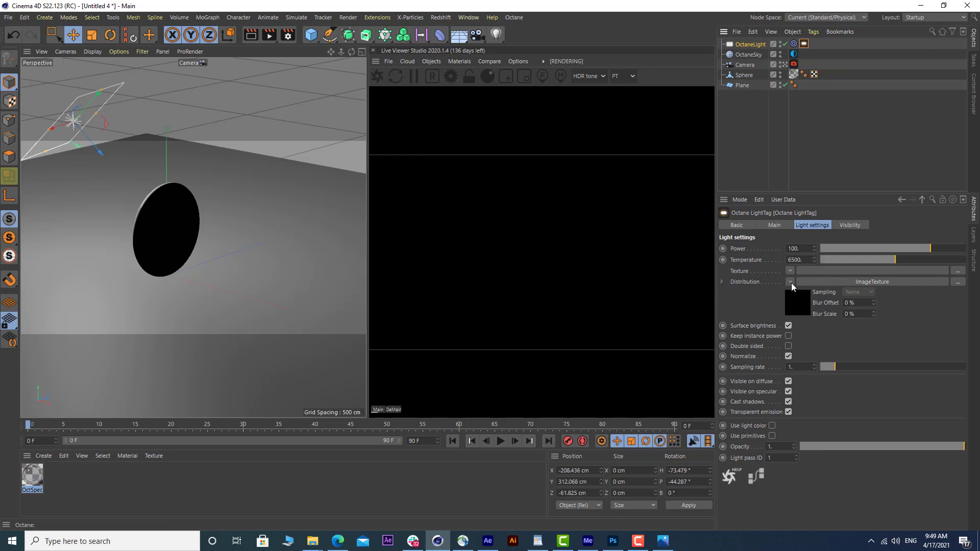
pyautogui.click(819, 280)
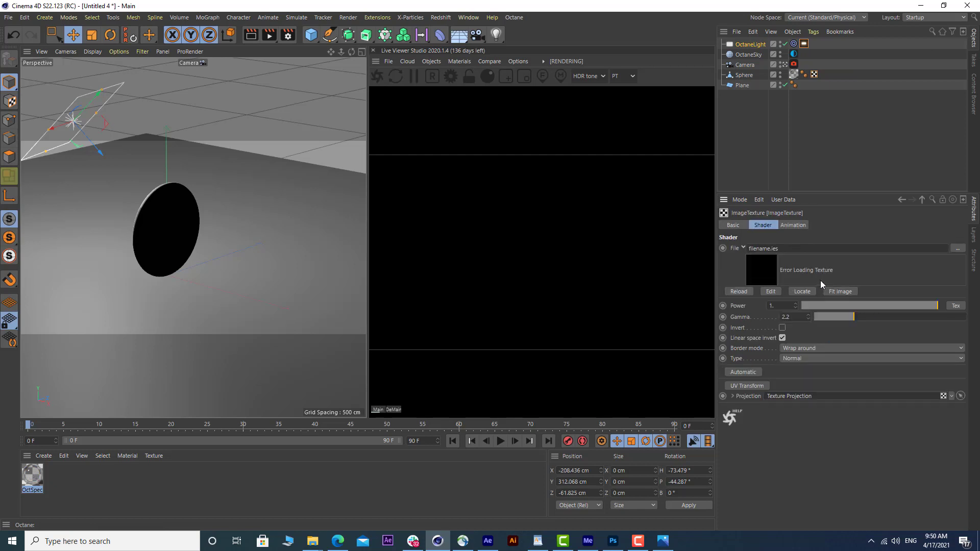
pyautogui.click(956, 249)
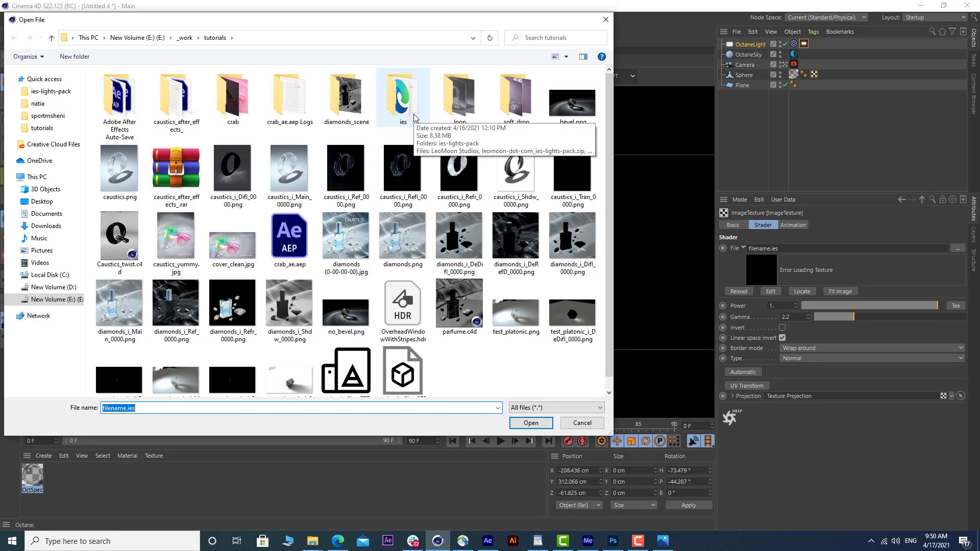
pyautogui.doubleClick(413, 114)
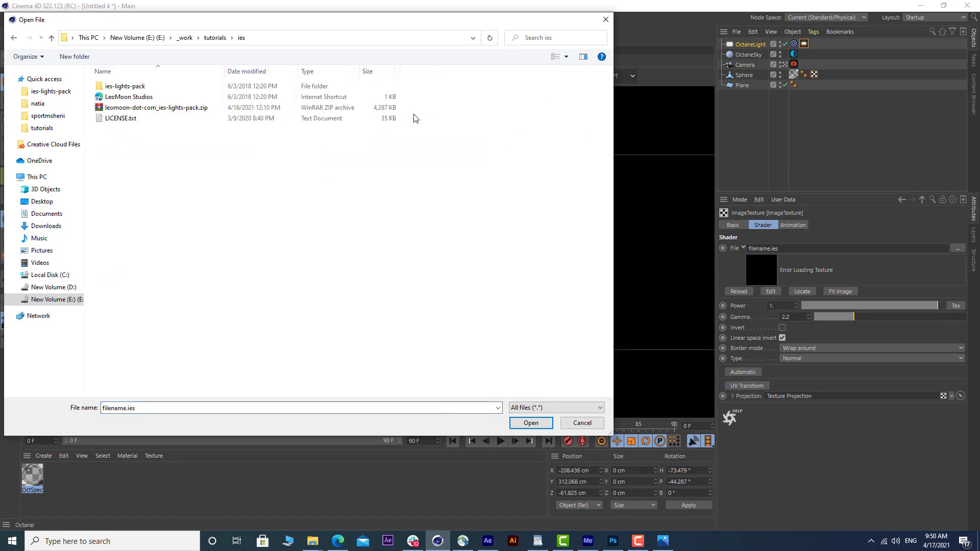
pyautogui.doubleClick(142, 91)
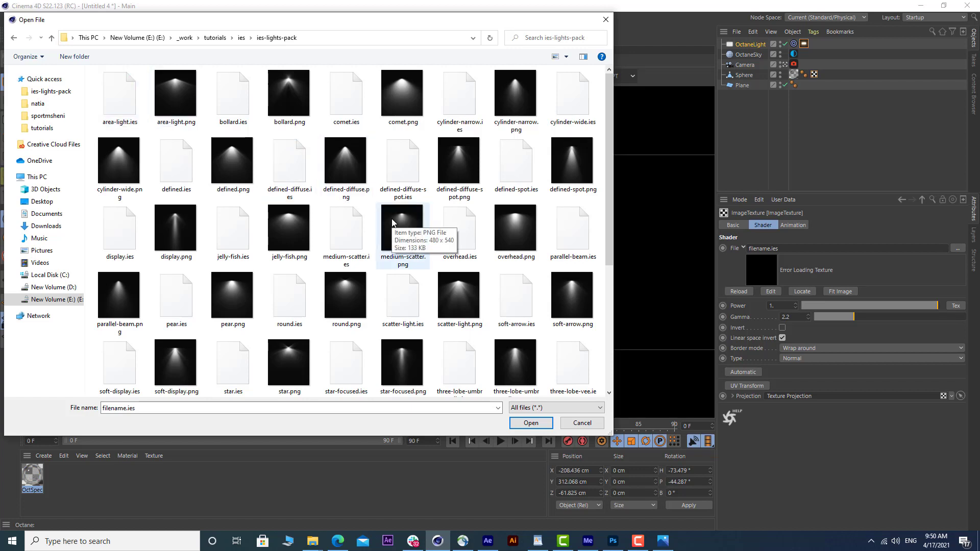
pyautogui.scroll(-3, 418, 243)
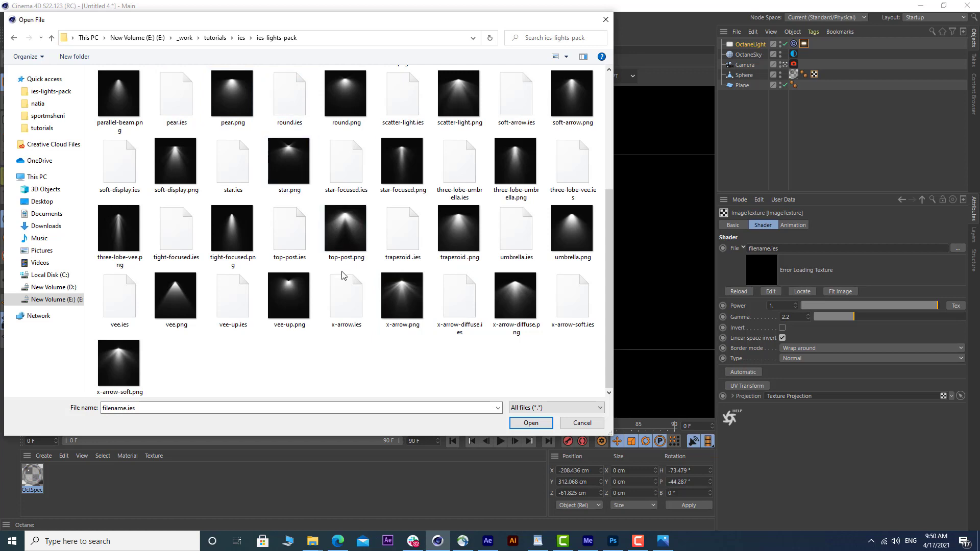
pyautogui.doubleClick(344, 301)
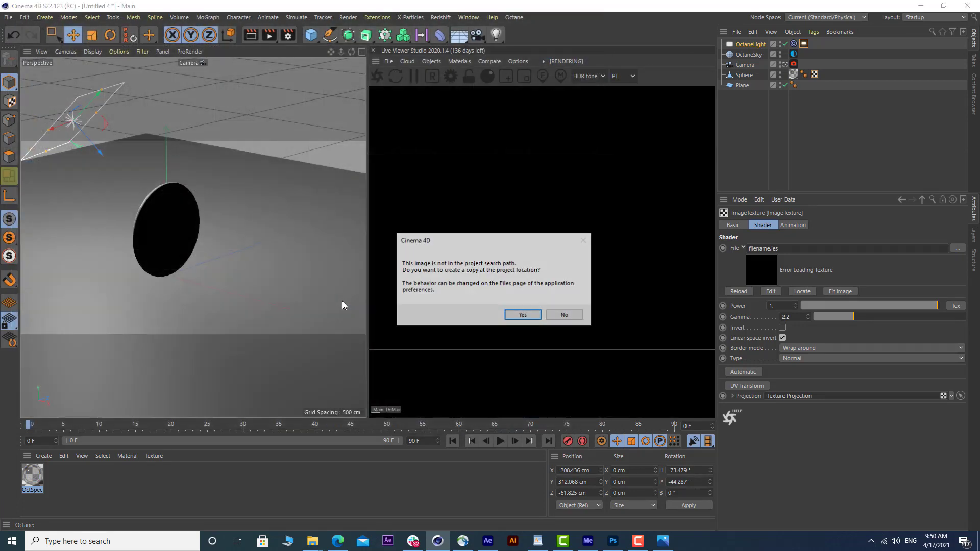
pyautogui.click(564, 314)
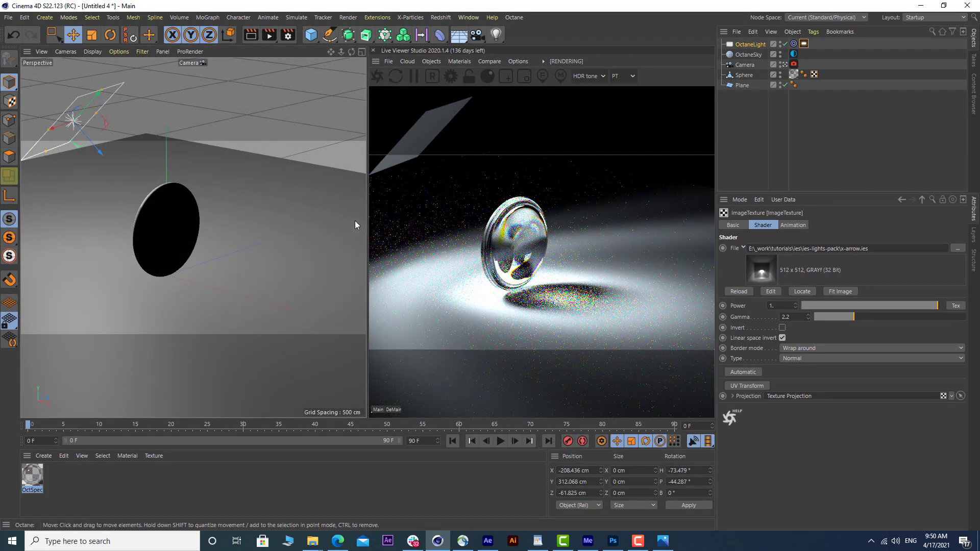
# Step: Lower the IES light's power to about 25.66 and move it farther away to about X -302, Y 407, Z -90 cm
pyautogui.click(803, 44)
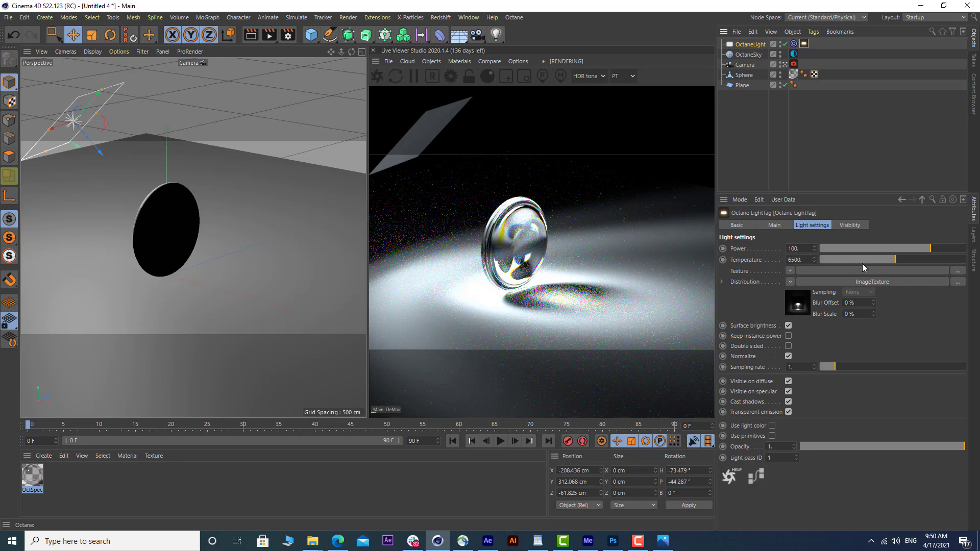
pyautogui.moveTo(925, 248); pyautogui.dragTo(917, 258)
pyautogui.scroll(-2, 173, 240)
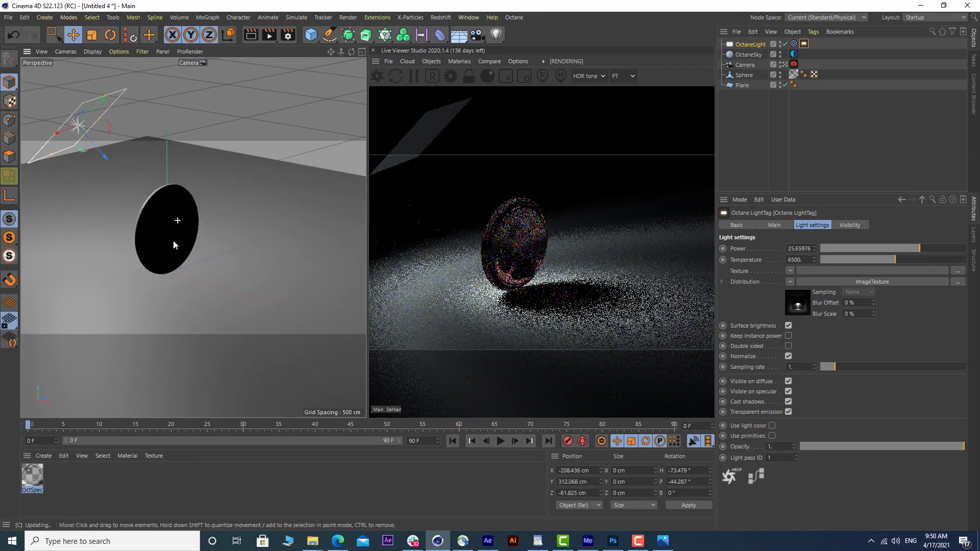
pyautogui.moveTo(105, 157); pyautogui.dragTo(67, 119)
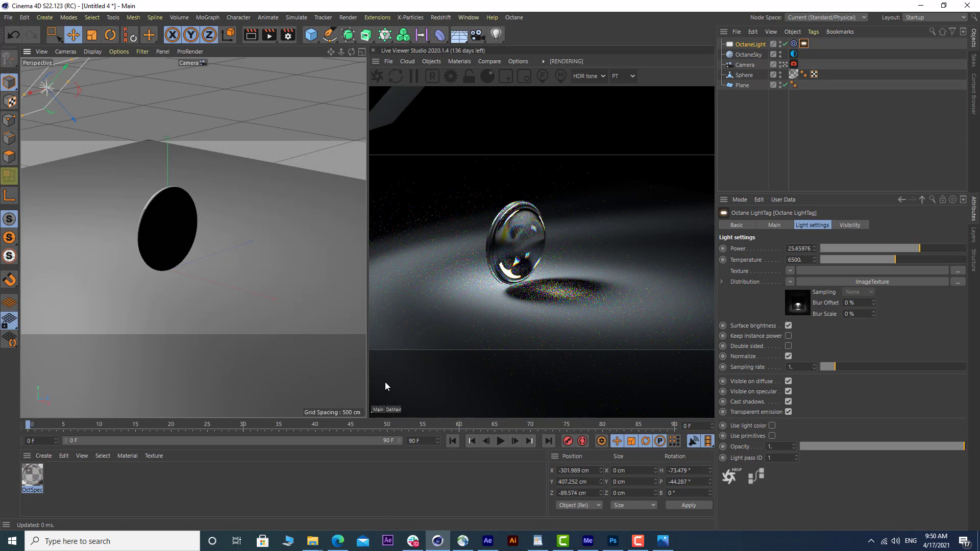
# Step: Check the GI clamp value in the Octane kernel settings
pyautogui.click(451, 77)
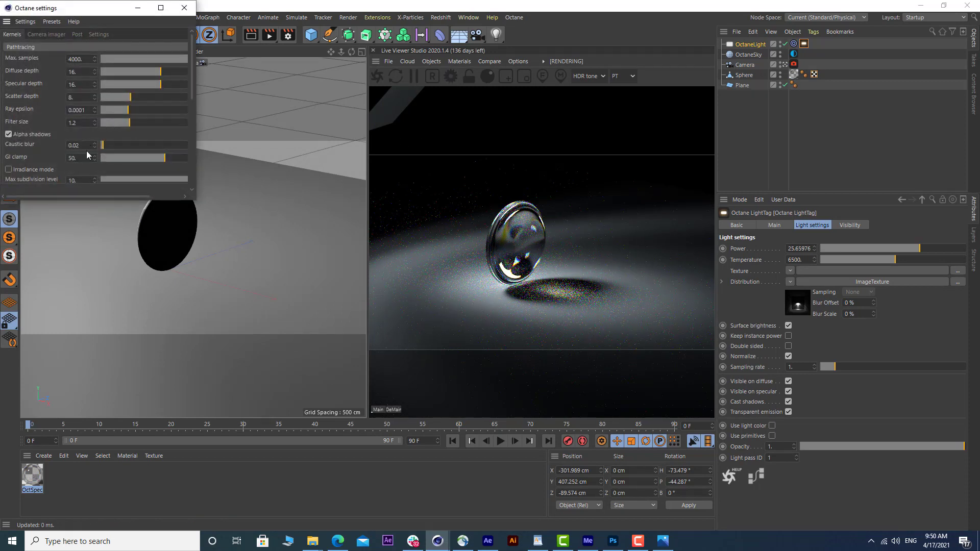
pyautogui.doubleClick(72, 157)
pyautogui.click(184, 8)
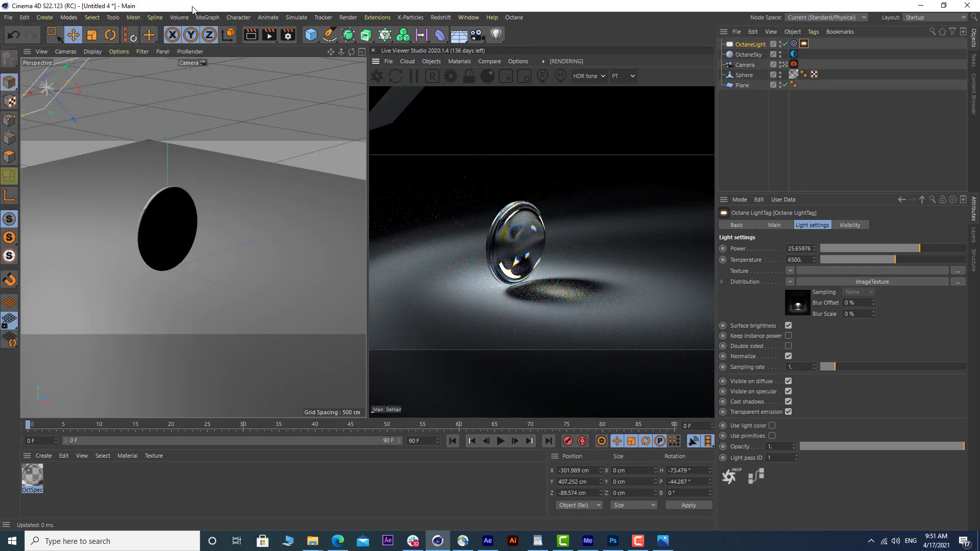
# Step: Hide the Sphere in both the editor and the renderer and add a Platonic primitive to the scene
pyautogui.click(779, 73)
pyautogui.click(780, 76)
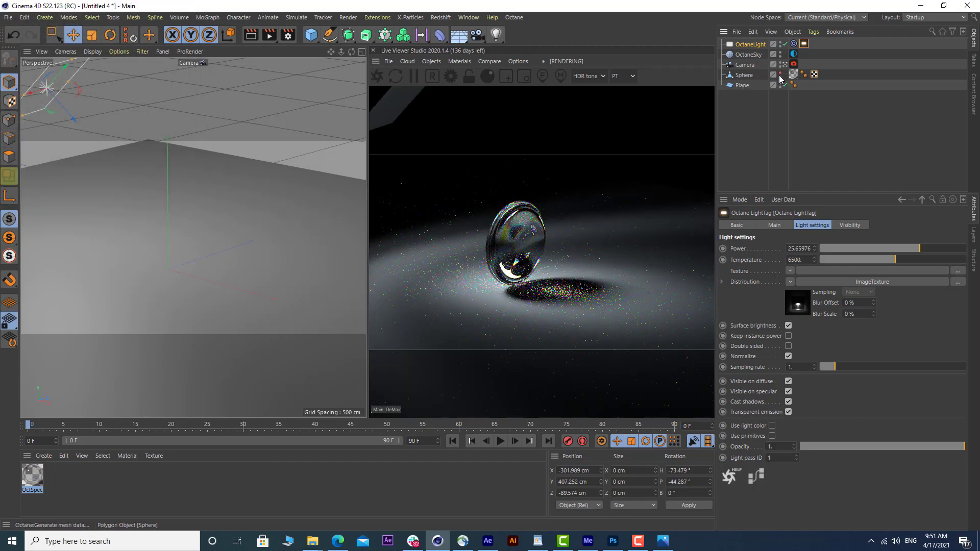
pyautogui.moveTo(309, 41); pyautogui.dragTo(409, 96)
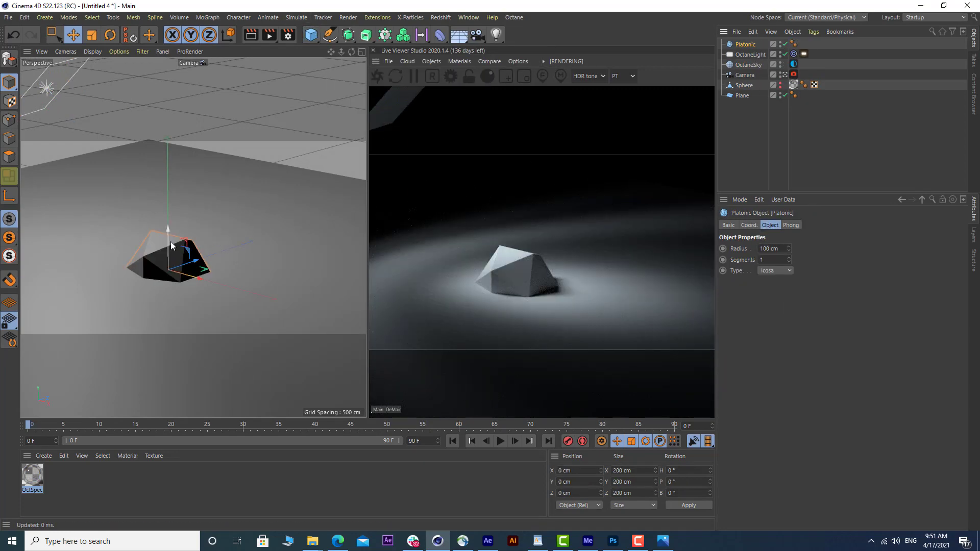
# Step: Raise the Platonic to about Y 88.6 cm and check in the front view that it sits on the plane
pyautogui.moveTo(168, 230); pyautogui.dragTo(195, 190)
pyautogui.middleClick(179, 212)
pyautogui.middleClick(225, 280)
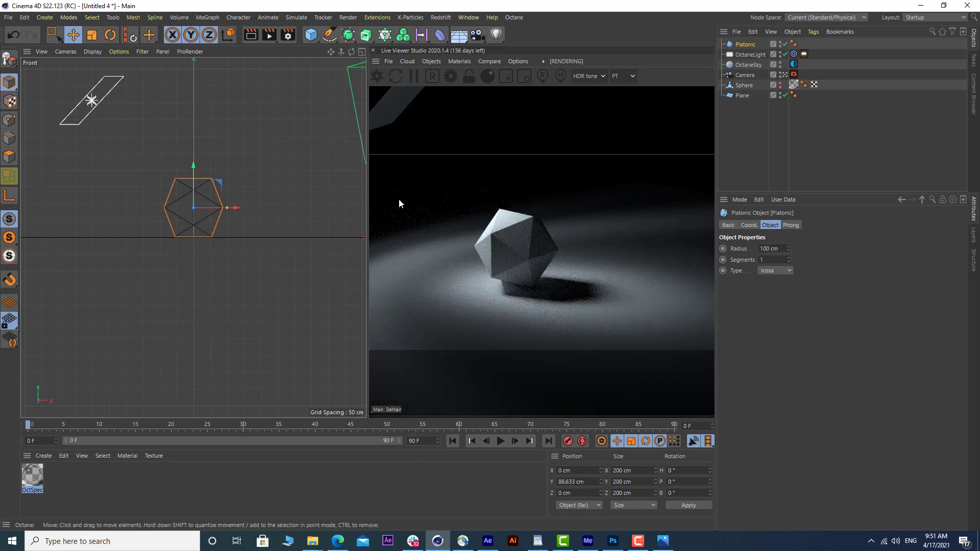
pyautogui.middleClick(203, 204)
pyautogui.middleClick(169, 179)
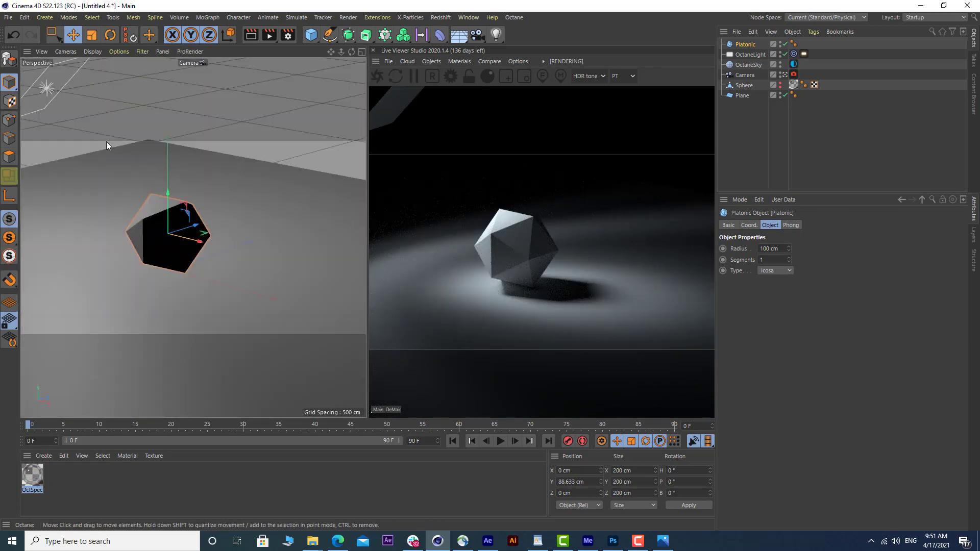
# Step: Make the Platonic editable and select all of its edges
pyautogui.click(9, 62)
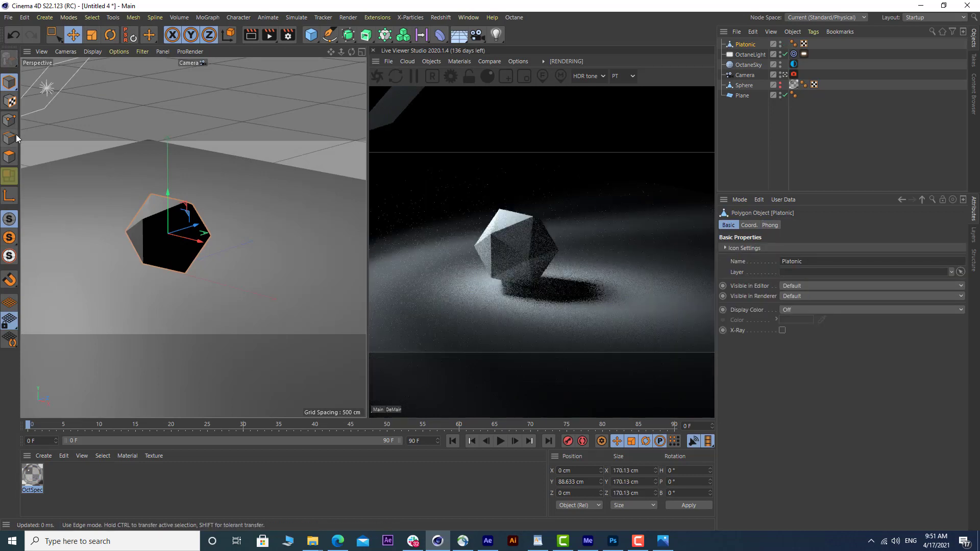
pyautogui.click(10, 137)
pyautogui.click(61, 31)
pyautogui.moveTo(64, 152); pyautogui.dragTo(298, 362)
# Step: Bevel the Platonic's selected edges with a subdivision of 5 and an offset of 2 cm
pyautogui.press('m')
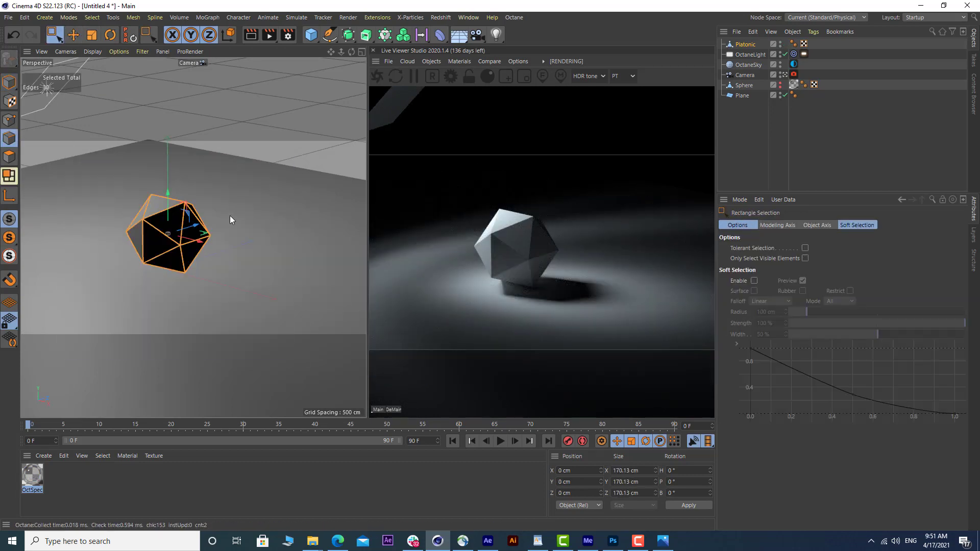
pyautogui.rightClick(109, 172)
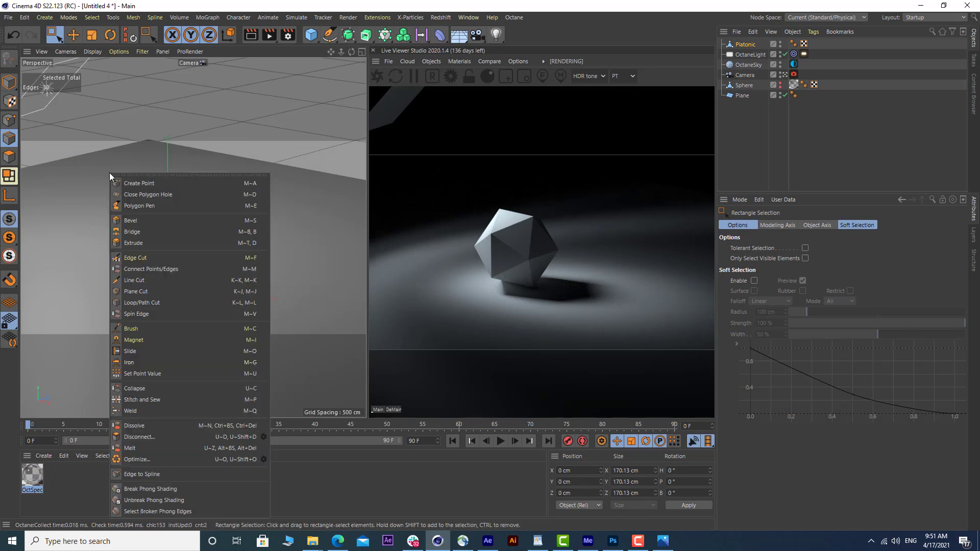
pyautogui.click(147, 222)
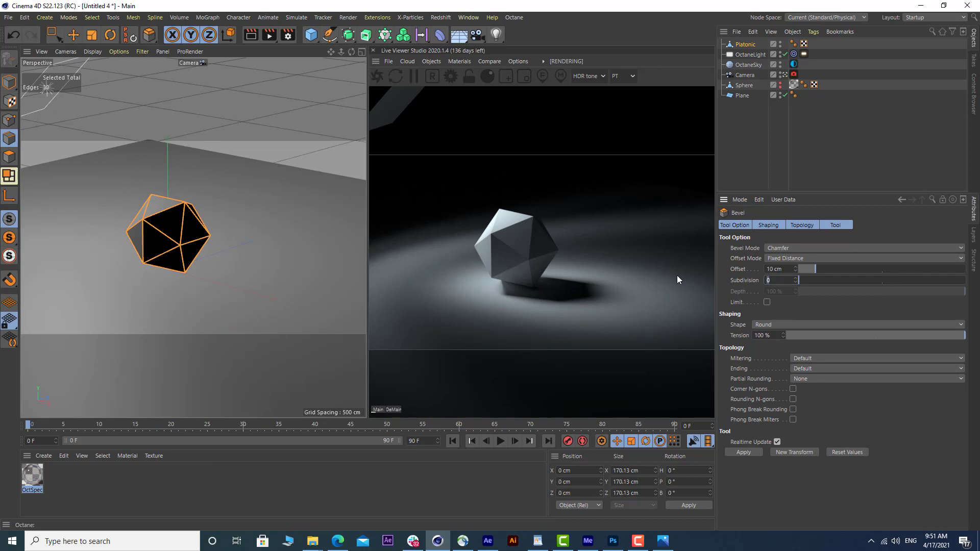
pyautogui.write('5')
pyautogui.press('Return')
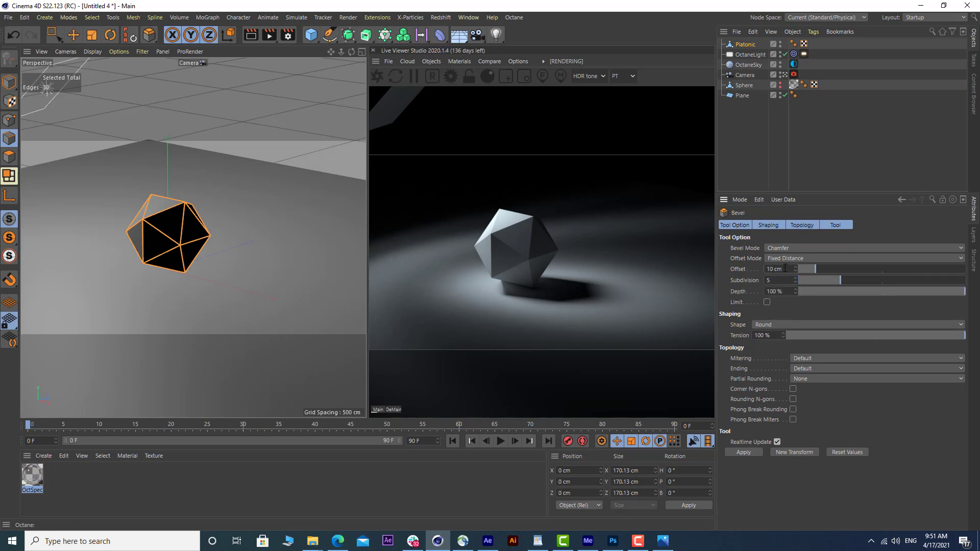
pyautogui.moveTo(781, 269); pyautogui.dragTo(767, 269)
pyautogui.write('2')
pyautogui.press('Return')
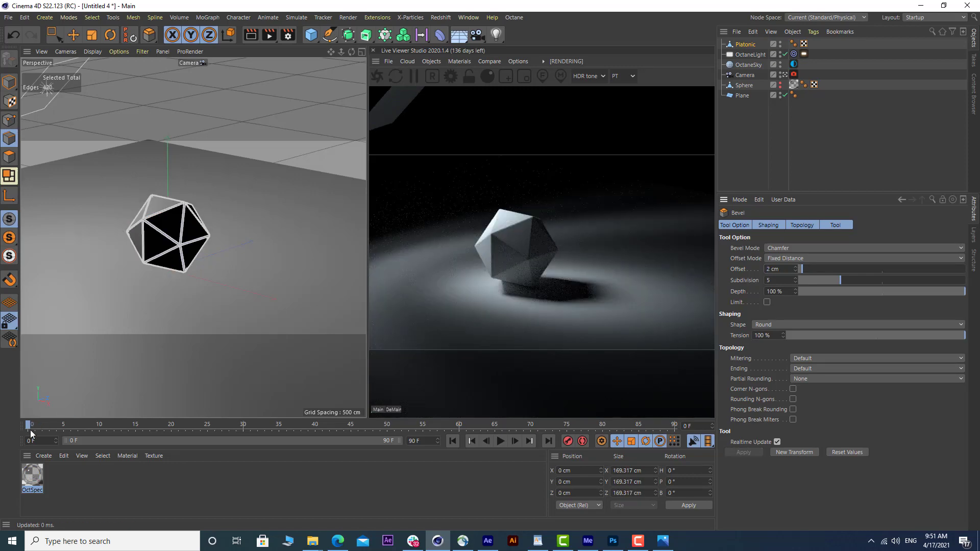
# Step: Apply the OctSpecular1 glass material to the Platonic and deselect the object
pyautogui.moveTo(179, 226); pyautogui.dragTo(180, 228)
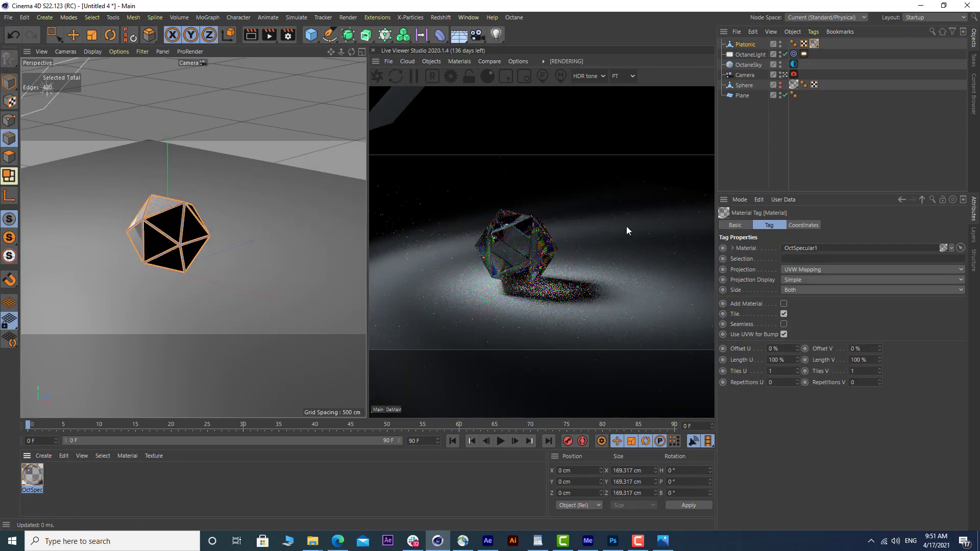
pyautogui.click(833, 68)
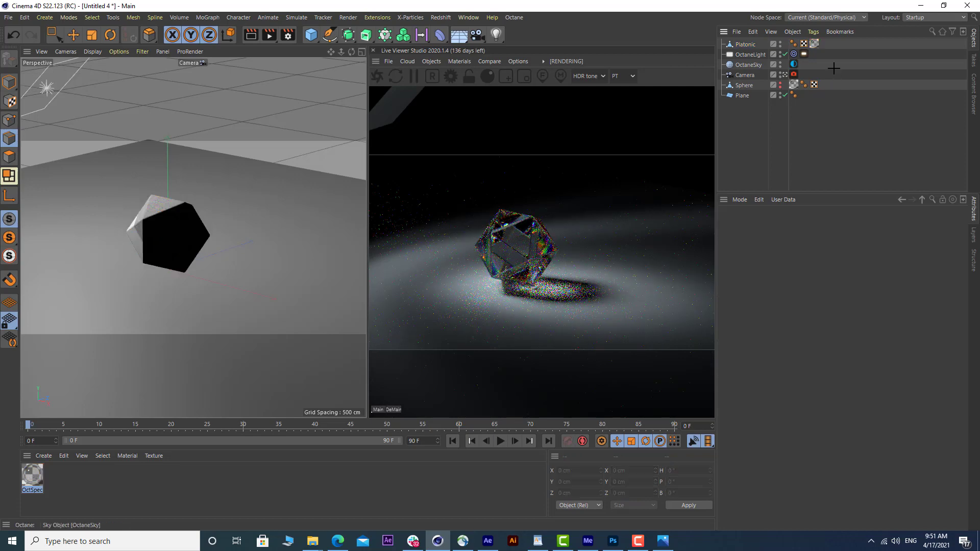
pyautogui.keyDown('alt'); pyautogui.moveTo(161, 250); pyautogui.dragTo(148, 224); pyautogui.keyUp('alt')
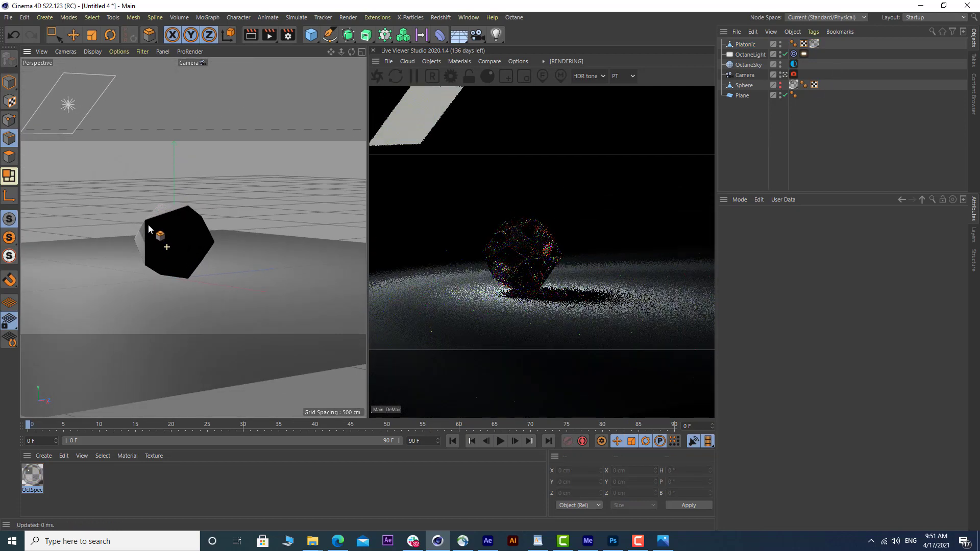
pyautogui.click(631, 544)
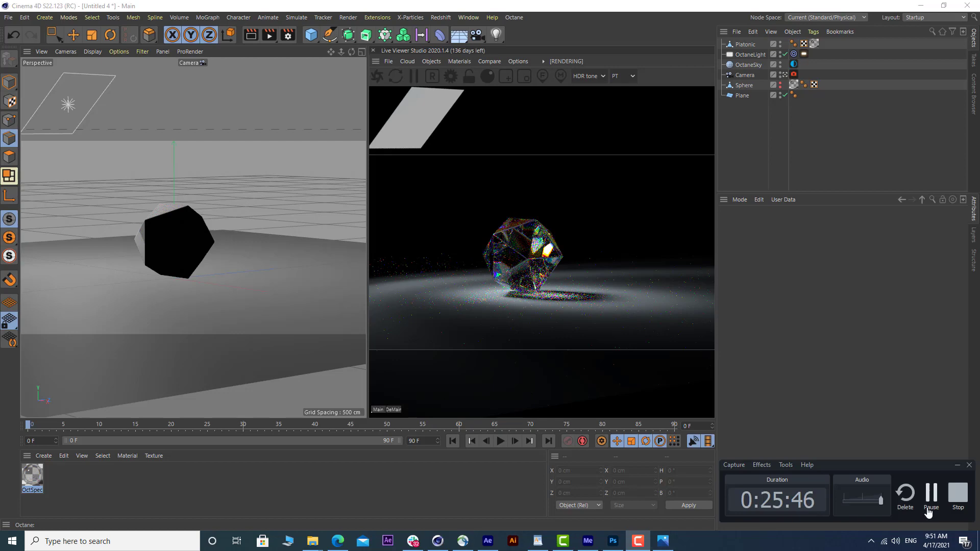
pyautogui.keyDown('alt'); pyautogui.moveTo(120, 277); pyautogui.dragTo(168, 284); pyautogui.keyUp('alt')
# Step: Rotate the Platonic as a whole object to a heading of about -20.9°
pyautogui.click(7, 83)
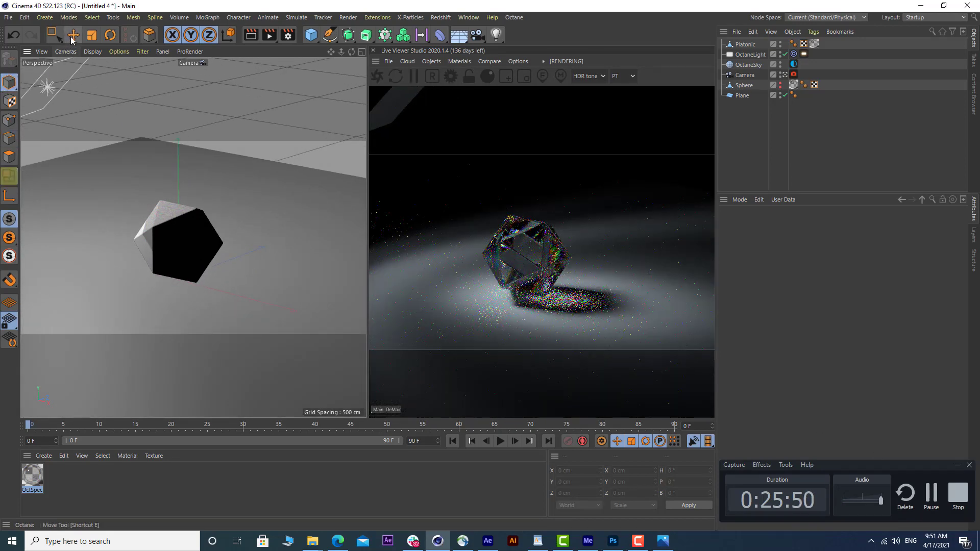
pyautogui.click(110, 35)
pyautogui.click(186, 252)
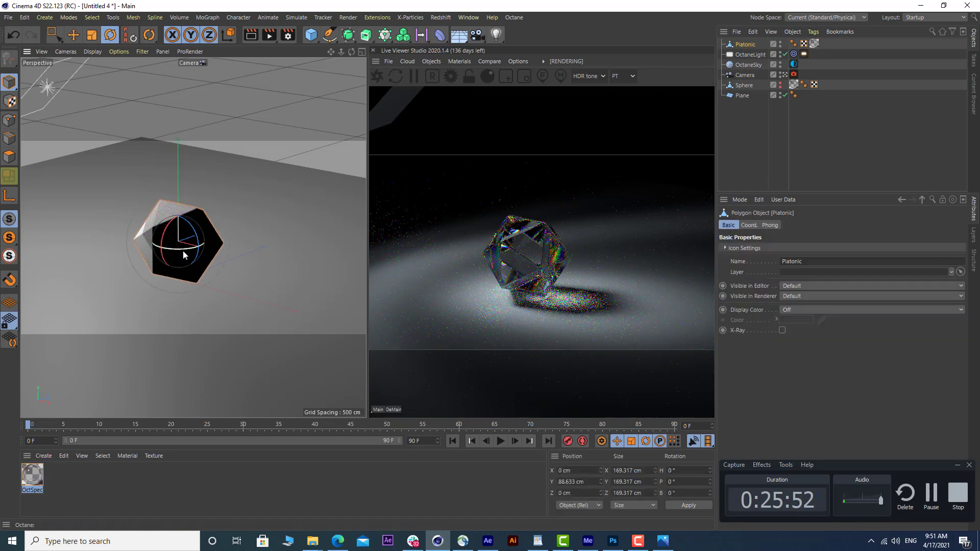
pyautogui.moveTo(183, 251); pyautogui.dragTo(187, 296)
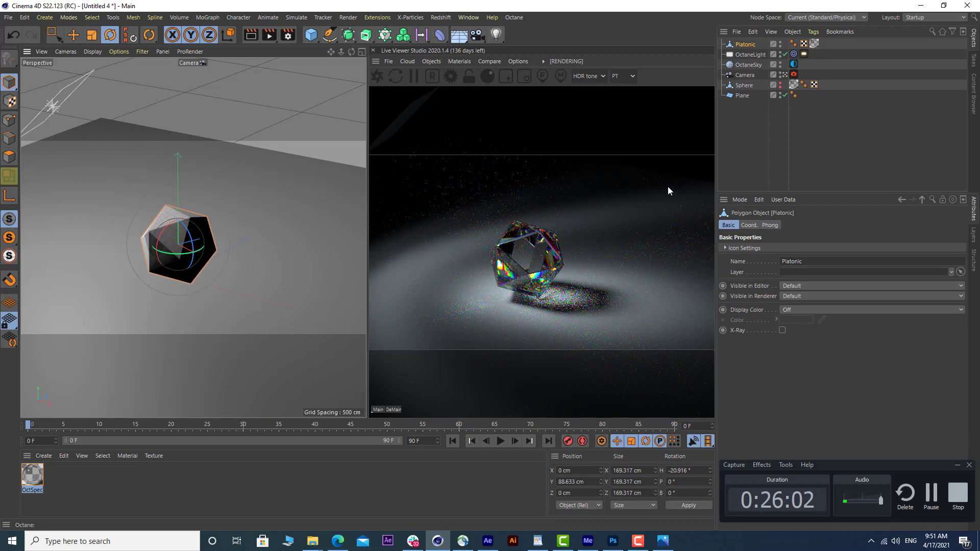
# Step: Set the IES light's power to 60
pyautogui.click(804, 54)
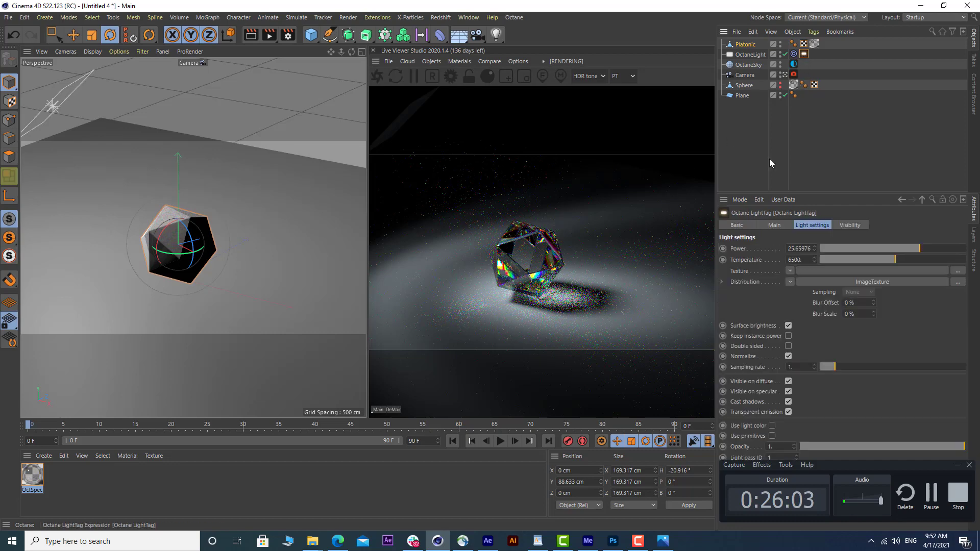
pyautogui.doubleClick(798, 248)
pyautogui.write('60')
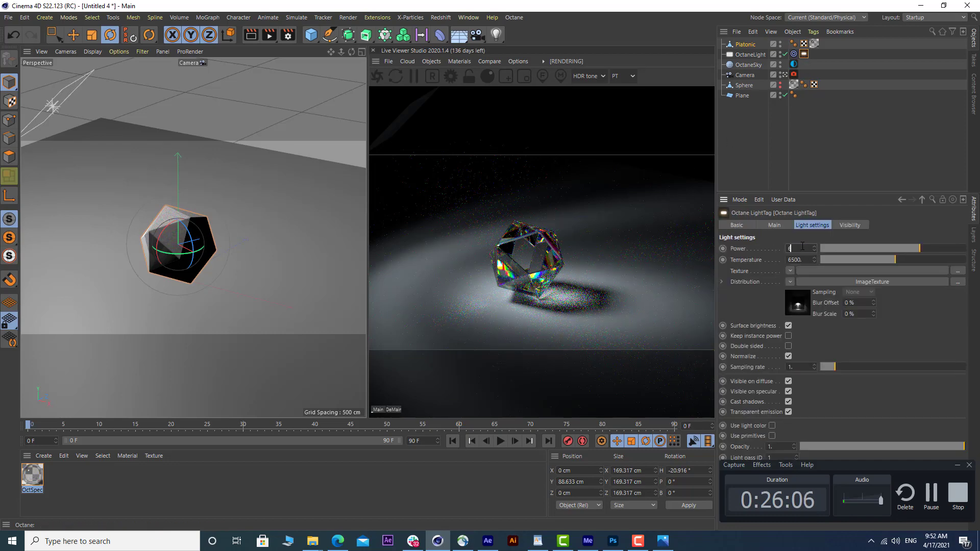
pyautogui.press('Return')
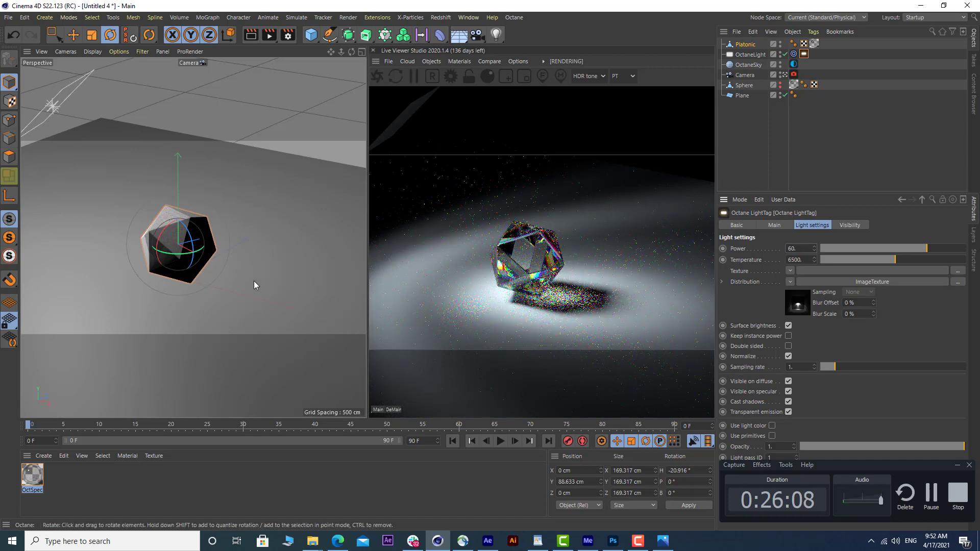
# Step: Scale the IES light down to a very small emitter, keeping its position
pyautogui.keyDown('alt'); pyautogui.moveTo(193, 259); pyautogui.dragTo(192, 249); pyautogui.keyUp('alt')
pyautogui.keyDown('alt'); pyautogui.moveTo(192, 249); pyautogui.dragTo(136, 230, button='right'); pyautogui.keyUp('alt')
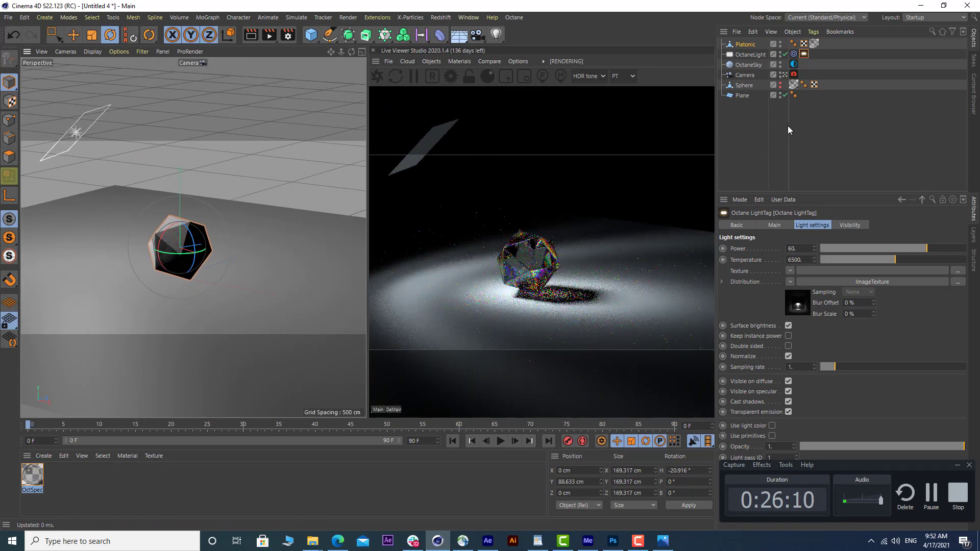
pyautogui.click(738, 55)
pyautogui.click(73, 34)
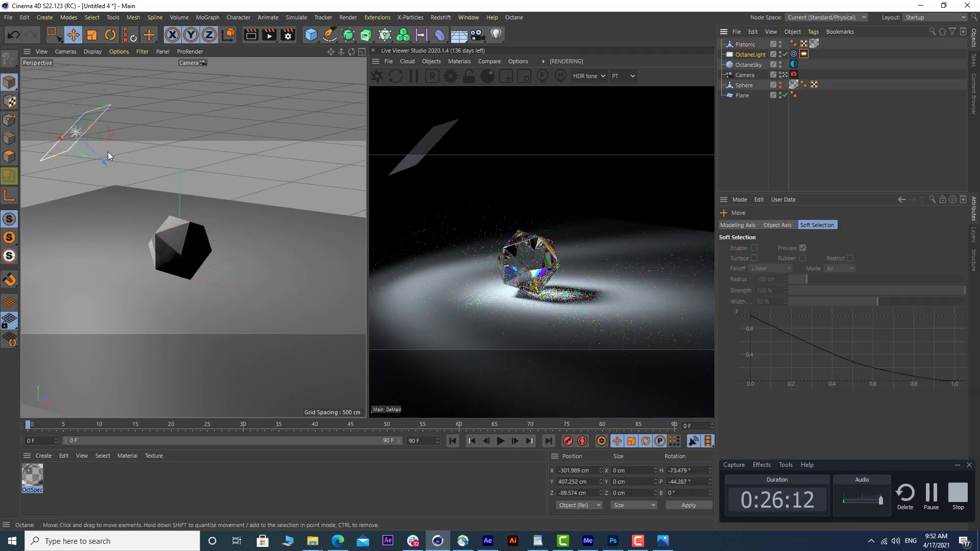
pyautogui.click(92, 34)
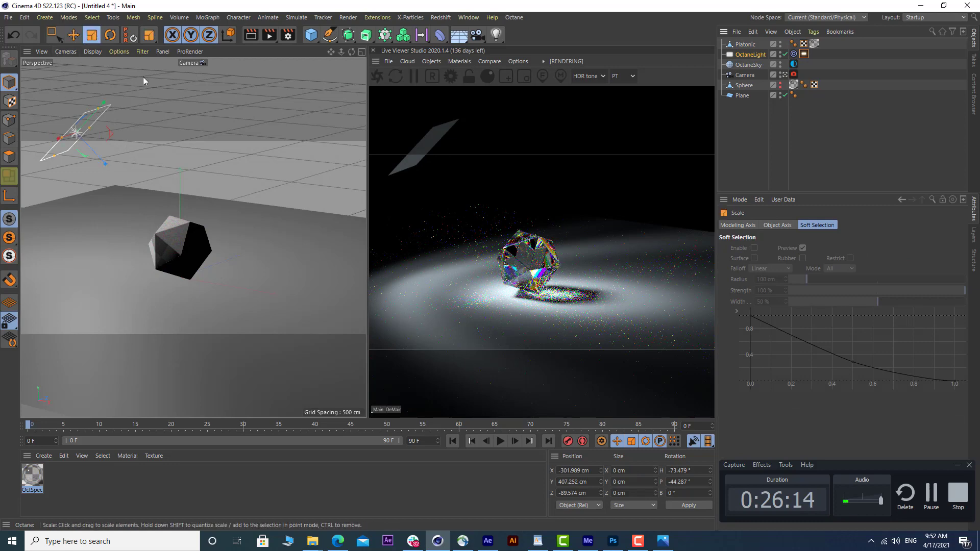
pyautogui.moveTo(145, 81); pyautogui.dragTo(1, 376)
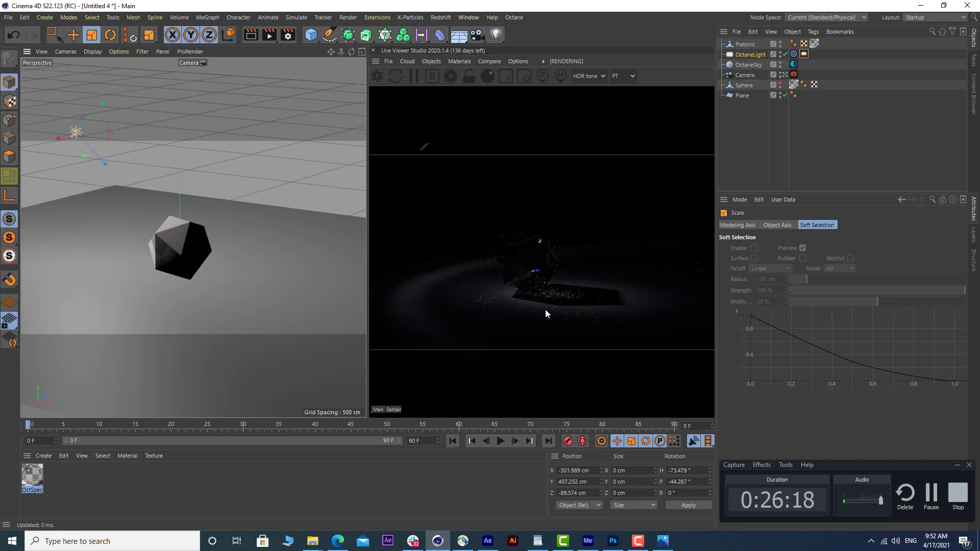
# Step: Raise the small IES light's power to 300, and further to 1500
pyautogui.click(804, 54)
pyautogui.doubleClick(792, 248)
pyautogui.write('300')
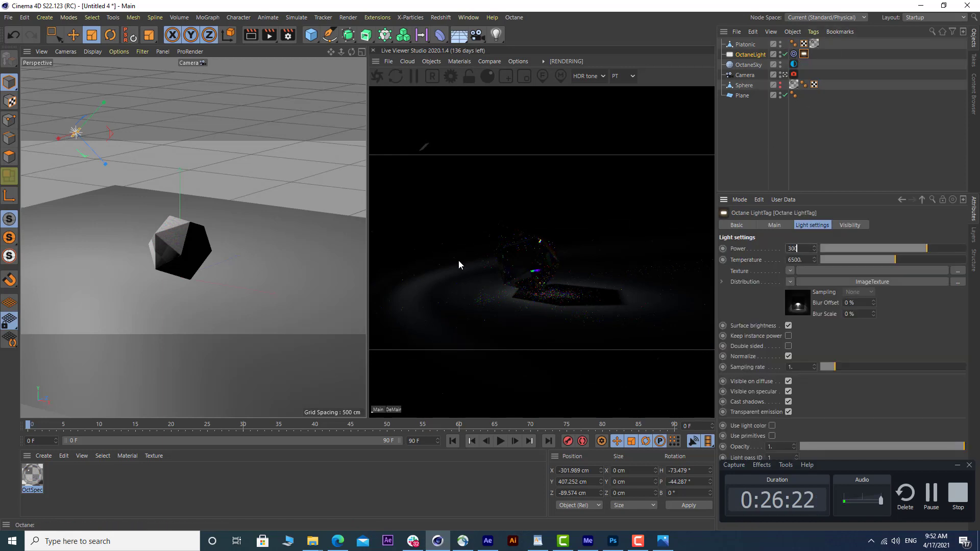
pyautogui.press('Return')
pyautogui.click(806, 247)
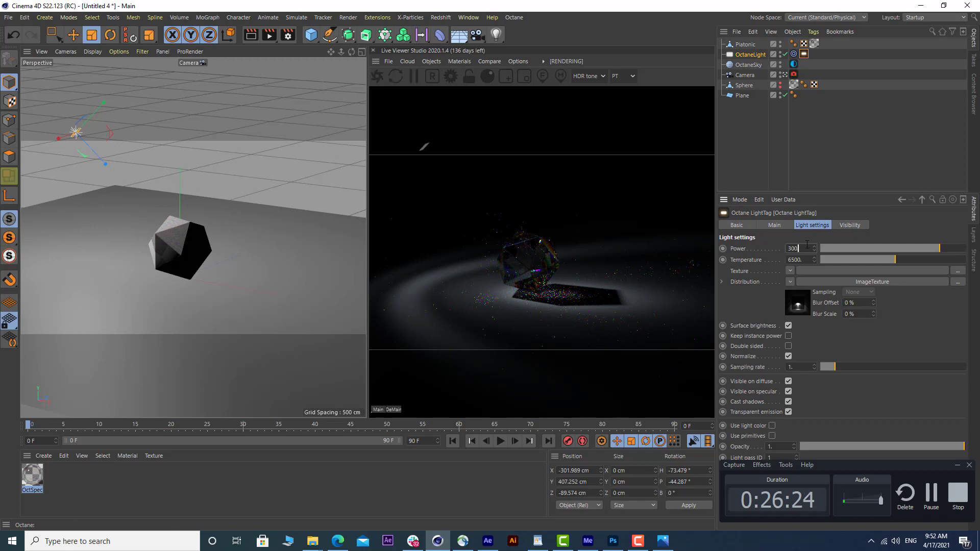
pyautogui.write('1500')
pyautogui.press('Return')
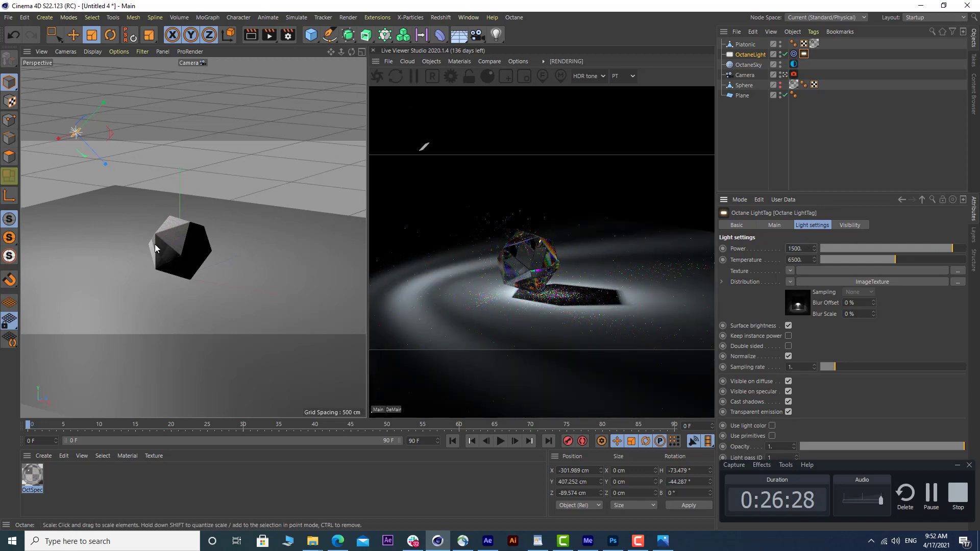
# Step: Set the GI clamp to 10 in the Octane kernel settings and close them
pyautogui.keyDown('alt'); pyautogui.moveTo(205, 260); pyautogui.dragTo(169, 288); pyautogui.keyUp('alt')
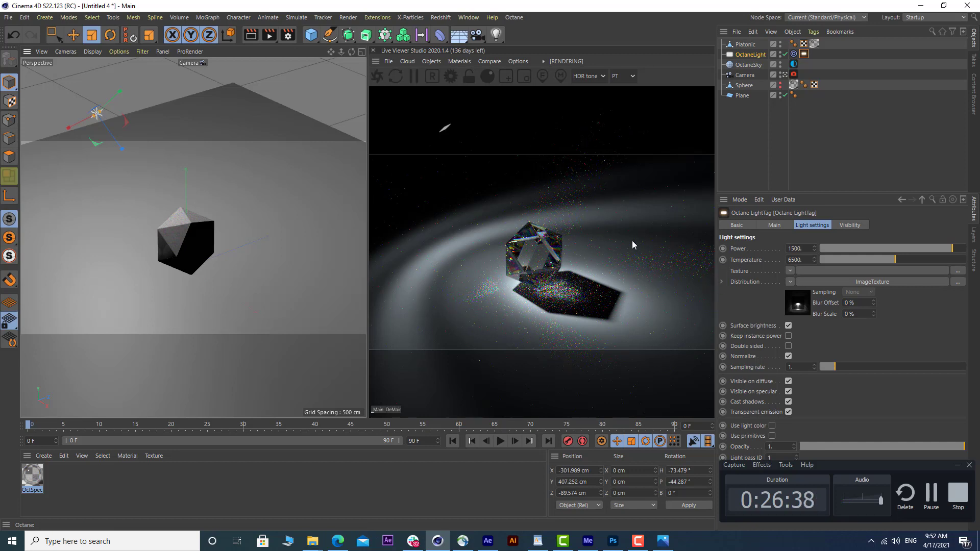
pyautogui.click(451, 76)
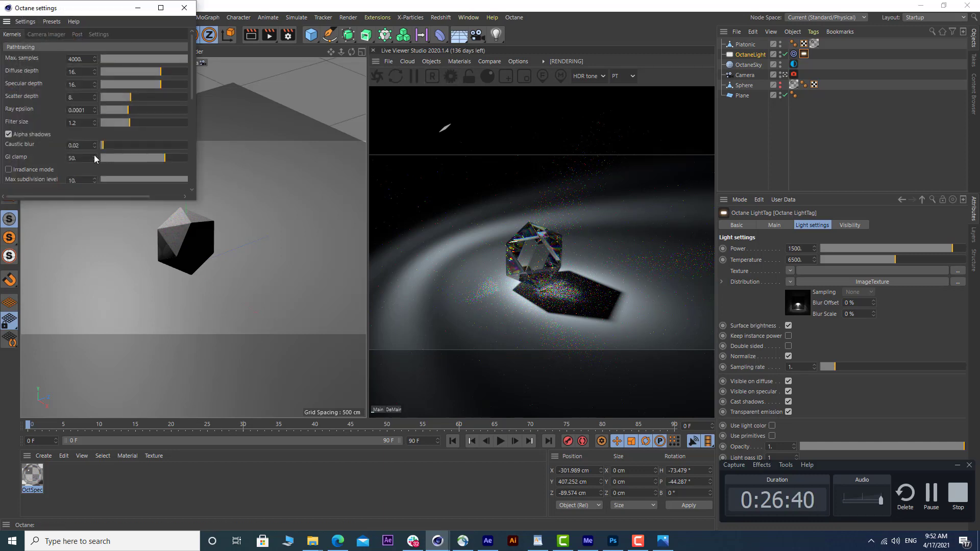
pyautogui.click(88, 160)
pyautogui.write('10')
pyautogui.press('Return')
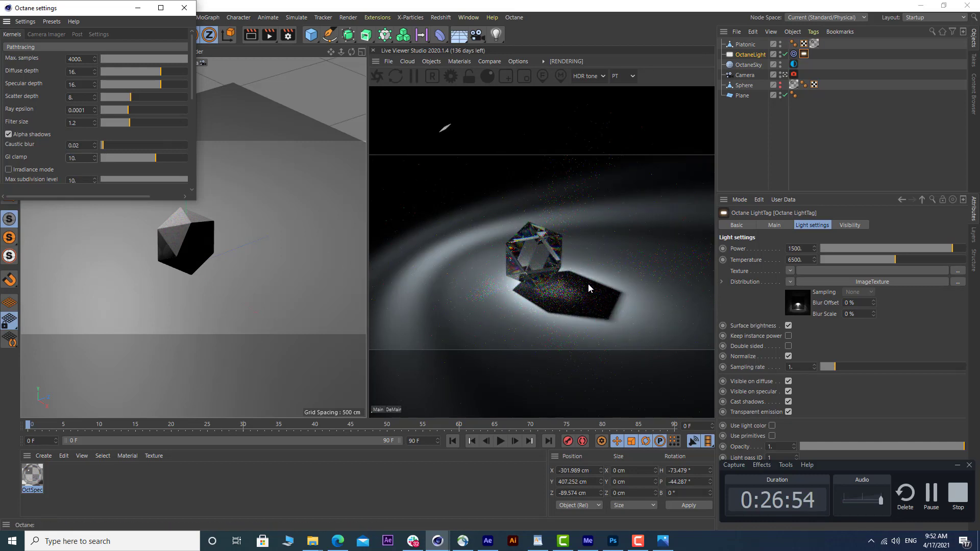
pyautogui.click(184, 7)
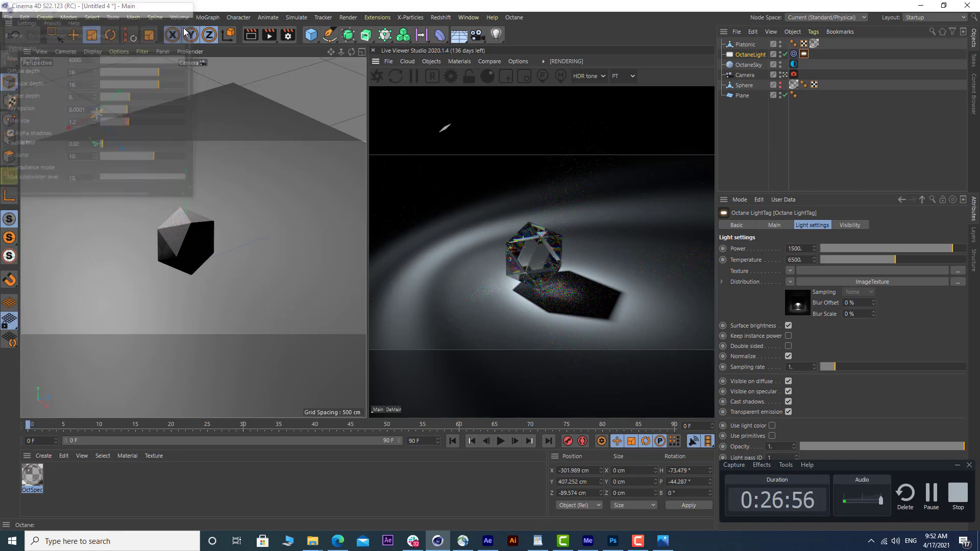
# Step: Scale the IES light back up to a medium-sized emitter
pyautogui.moveTo(185, 214)
pyautogui.keyDown('alt'); pyautogui.mouseDown()
pyautogui.moveTo(198, 196)
pyautogui.moveTo(190, 222)
pyautogui.moveTo(186, 214)
pyautogui.mouseUp(); pyautogui.keyUp('alt')
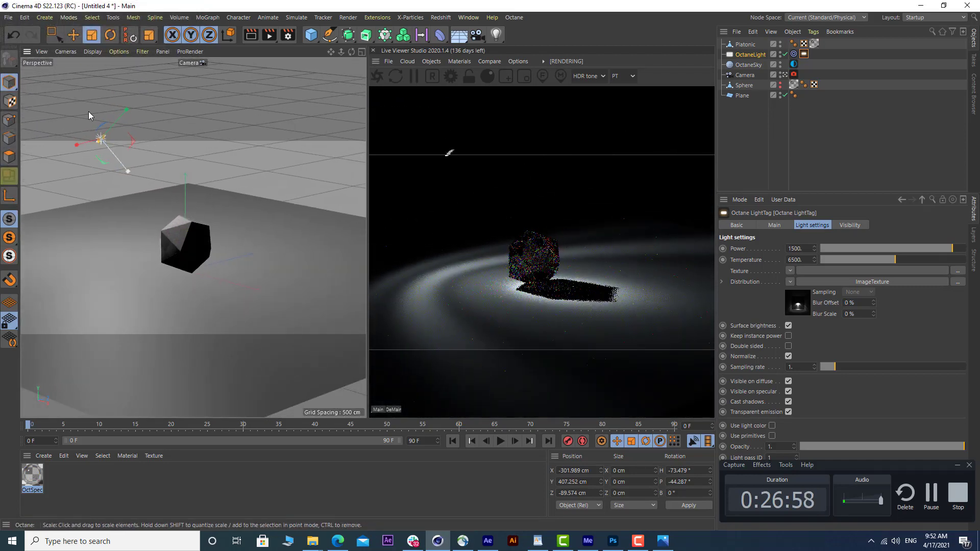
pyautogui.click(95, 40)
pyautogui.moveTo(68, 127); pyautogui.dragTo(209, 268)
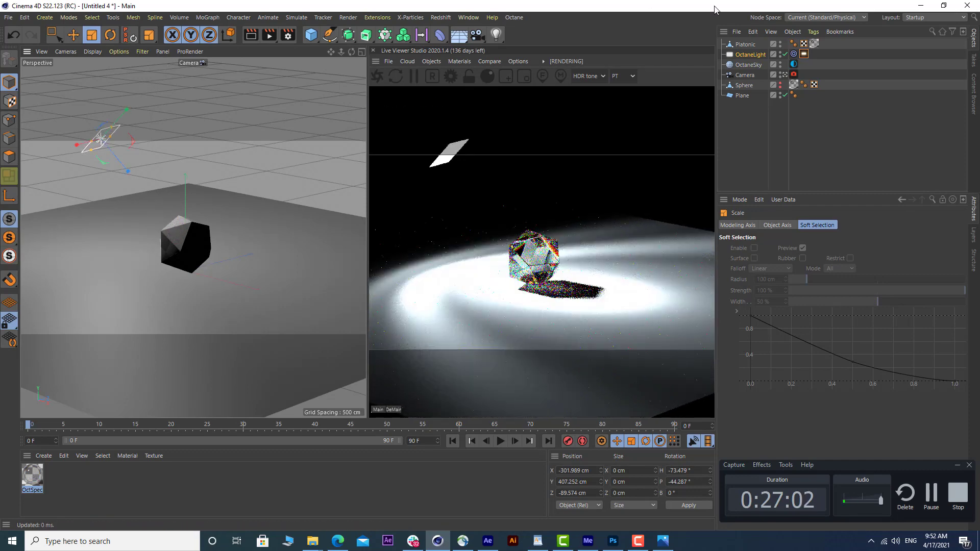
# Step: Lower the OctaneLight's power to 100 in its light settings
pyautogui.click(803, 54)
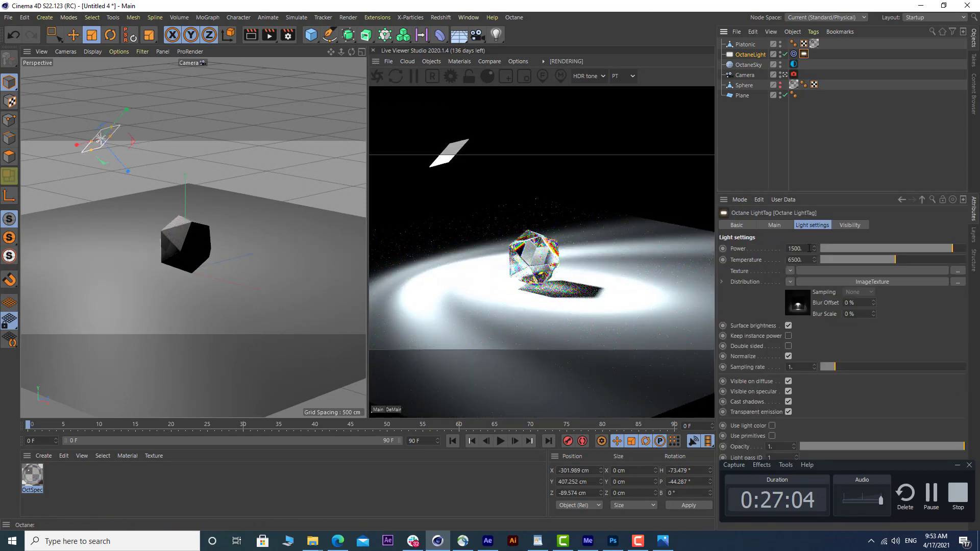
pyautogui.click(798, 248)
pyautogui.moveTo(719, 242); pyautogui.dragTo(299, 247)
pyautogui.write('0')
pyautogui.press('Return')
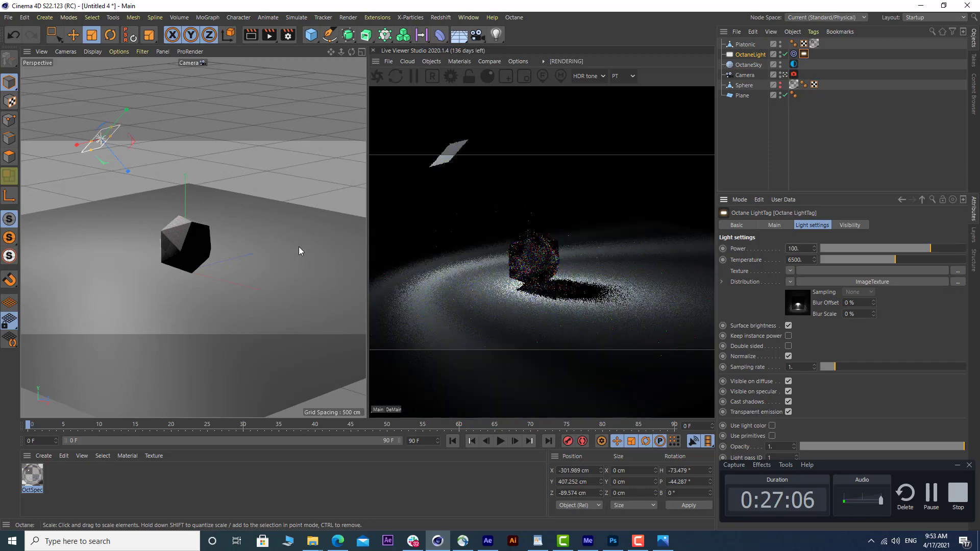
# Step: Set the index of the OctSpecular1 glass material to 1.5 and inspect the Platonic's caustics from a higher angle
pyautogui.keyDown('alt'); pyautogui.moveTo(204, 270); pyautogui.dragTo(192, 283); pyautogui.keyUp('alt')
pyautogui.keyDown('alt'); pyautogui.moveTo(192, 283); pyautogui.dragTo(232, 234, button='right'); pyautogui.keyUp('alt')
pyautogui.keyDown('alt'); pyautogui.moveTo(221, 225); pyautogui.dragTo(213, 249); pyautogui.keyUp('alt')
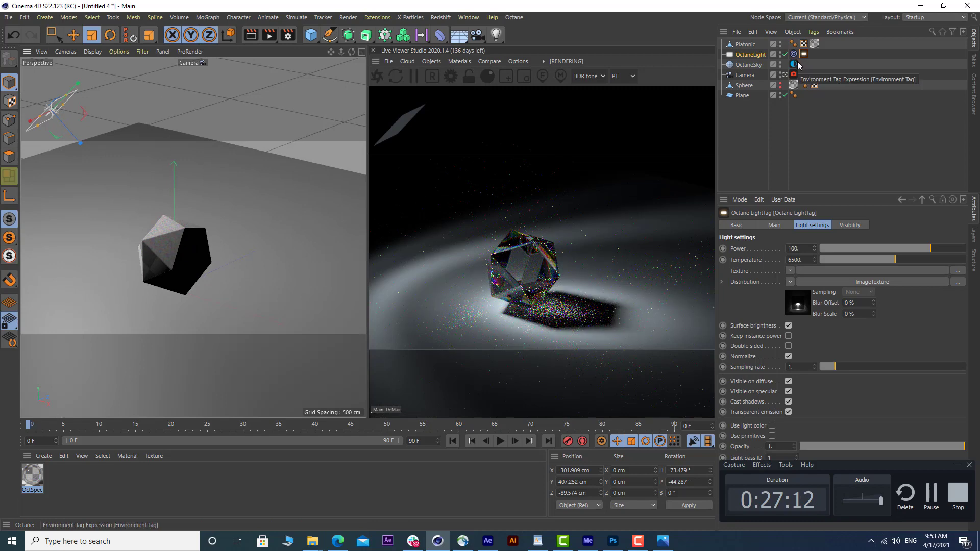
pyautogui.keyDown('alt'); pyautogui.moveTo(199, 263); pyautogui.dragTo(153, 281); pyautogui.keyUp('alt')
pyautogui.keyDown('alt'); pyautogui.moveTo(187, 271); pyautogui.dragTo(190, 236, button='middle'); pyautogui.keyUp('alt')
pyautogui.keyDown('alt'); pyautogui.moveTo(190, 236); pyautogui.dragTo(186, 279); pyautogui.keyUp('alt')
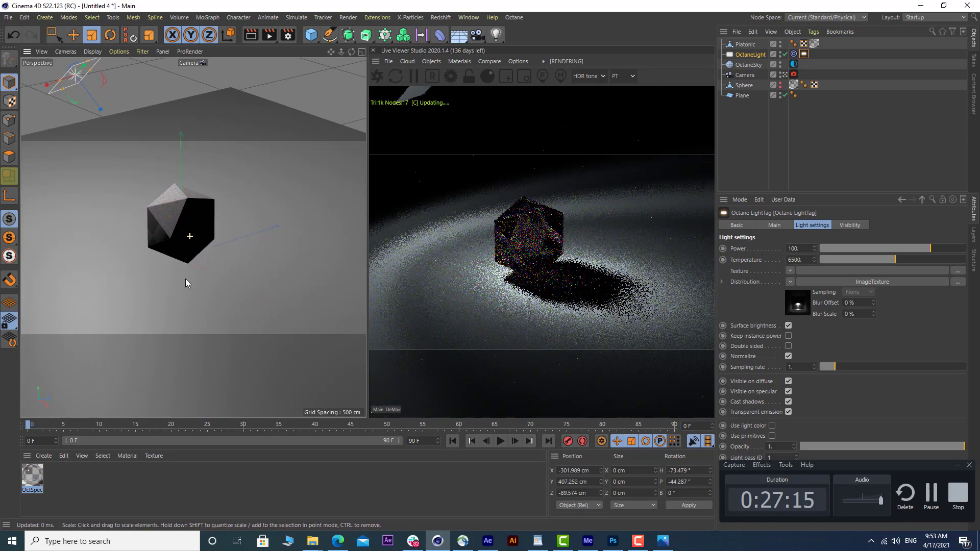
pyautogui.click(32, 475)
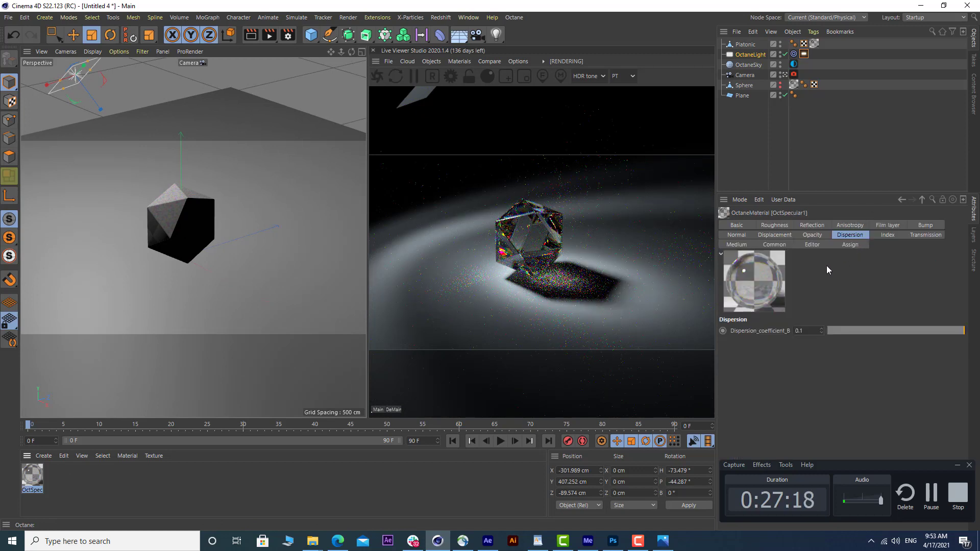
pyautogui.click(889, 236)
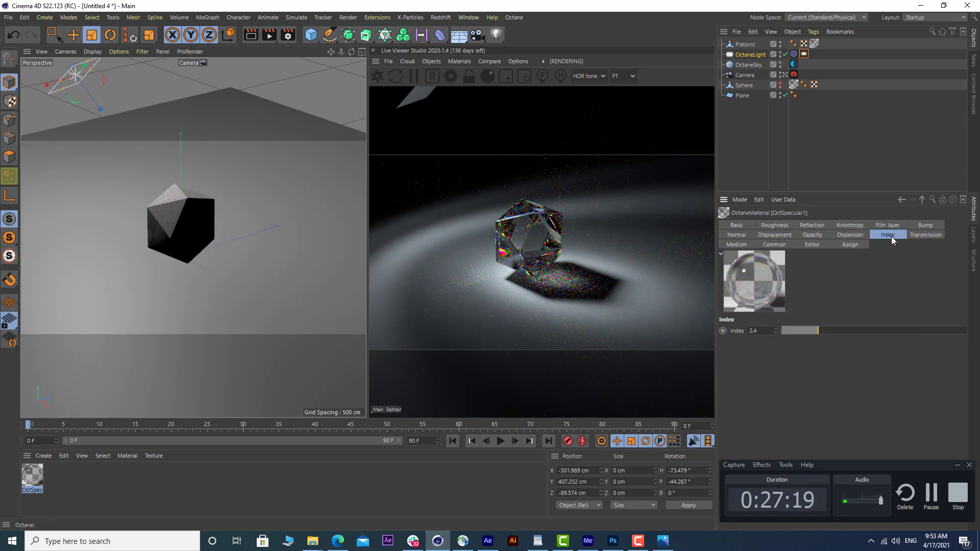
pyautogui.doubleClick(767, 329)
pyautogui.write('1.5')
pyautogui.press('Return')
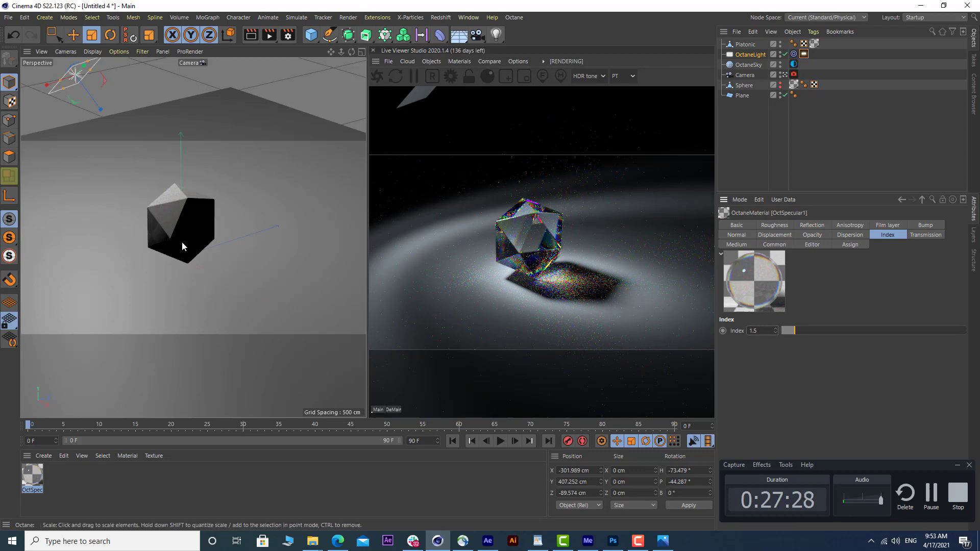
pyautogui.moveTo(176, 237)
pyautogui.keyDown('alt'); pyautogui.mouseDown()
pyautogui.moveTo(178, 229)
pyautogui.moveTo(182, 252)
pyautogui.mouseUp(); pyautogui.keyUp('alt')
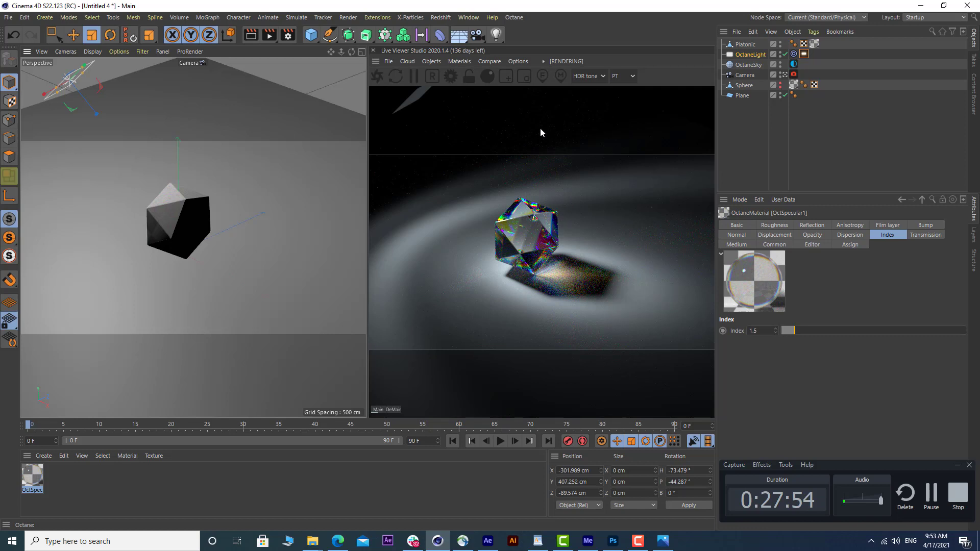
# Step: Review the earlier glass lens render in the enlarged Picture Viewer, and check the max samples in the Octane kernel settings
pyautogui.click(793, 65)
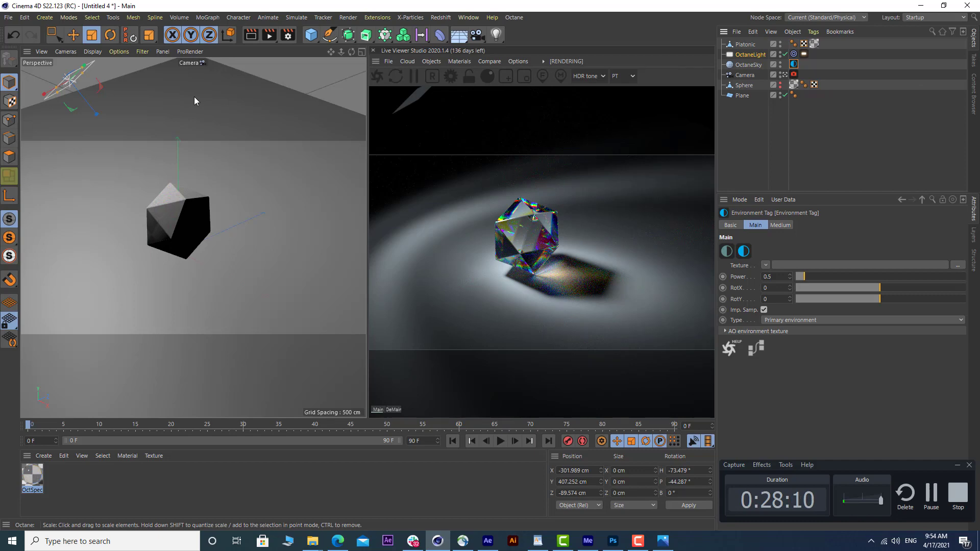
pyautogui.click(468, 18)
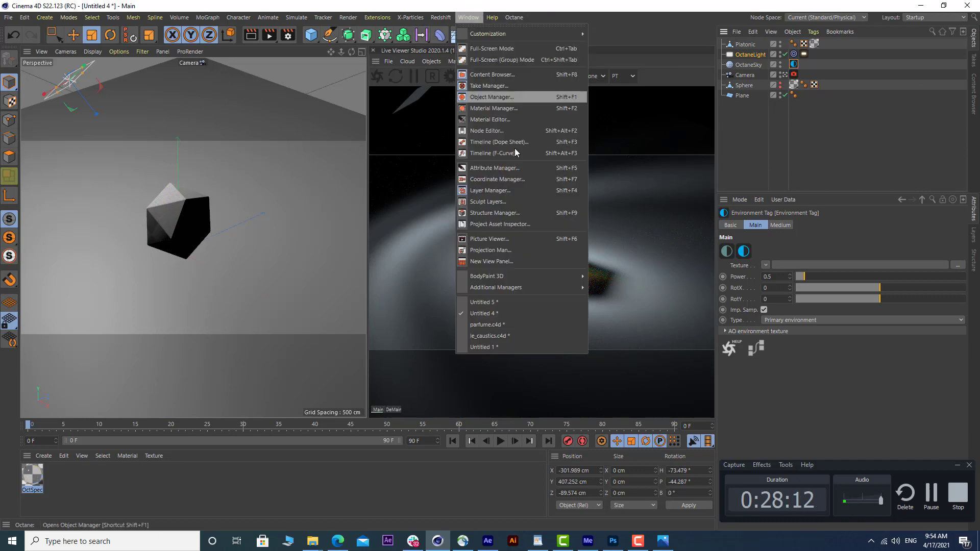
pyautogui.click(499, 240)
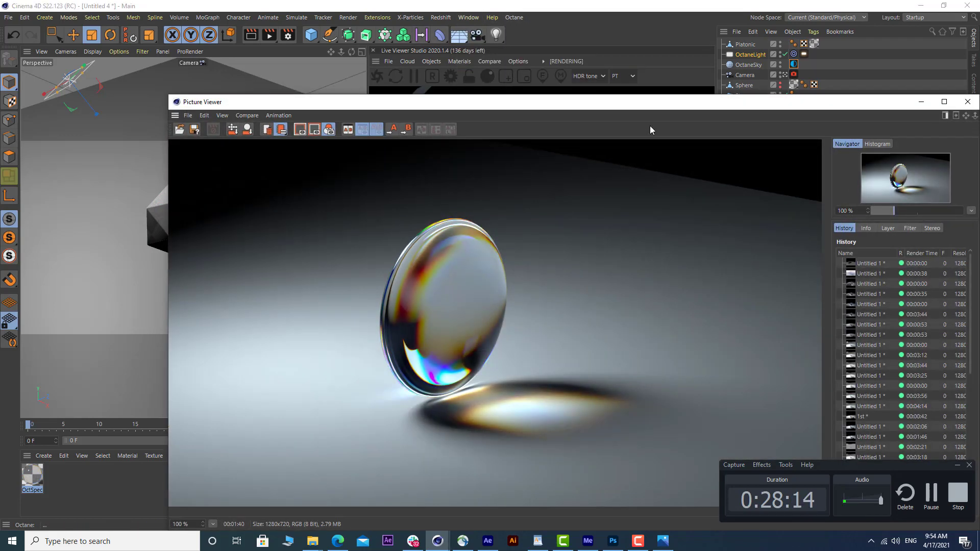
pyautogui.doubleClick(651, 104)
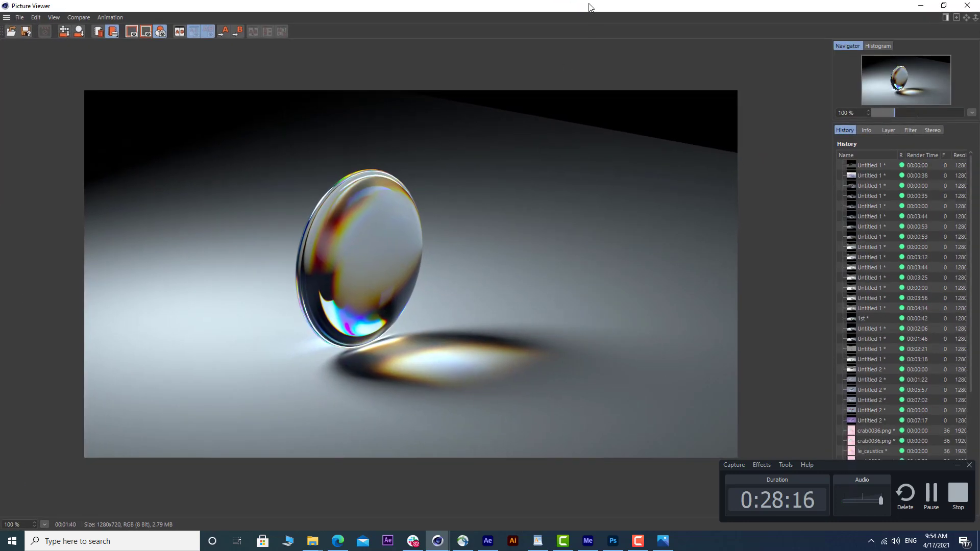
pyautogui.doubleClick(589, 8)
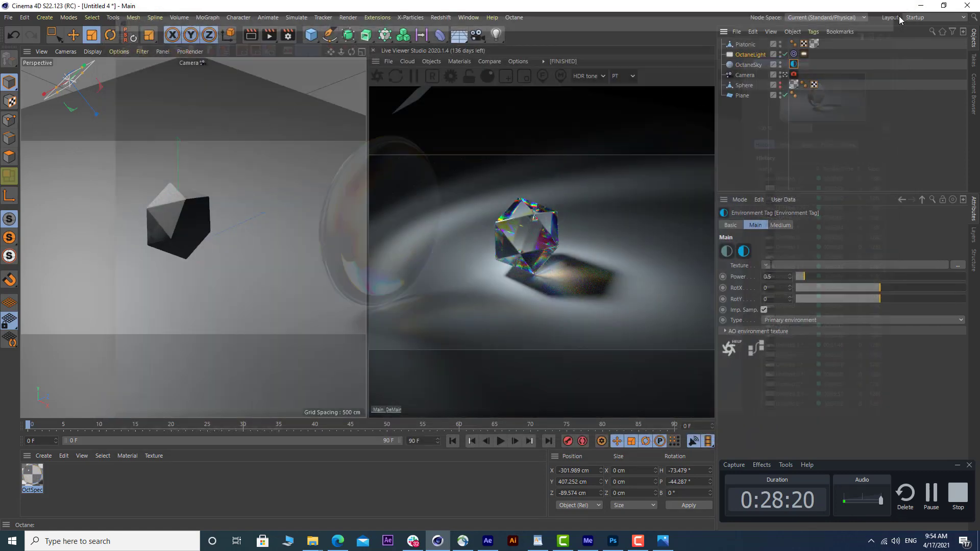
pyautogui.click(898, 15)
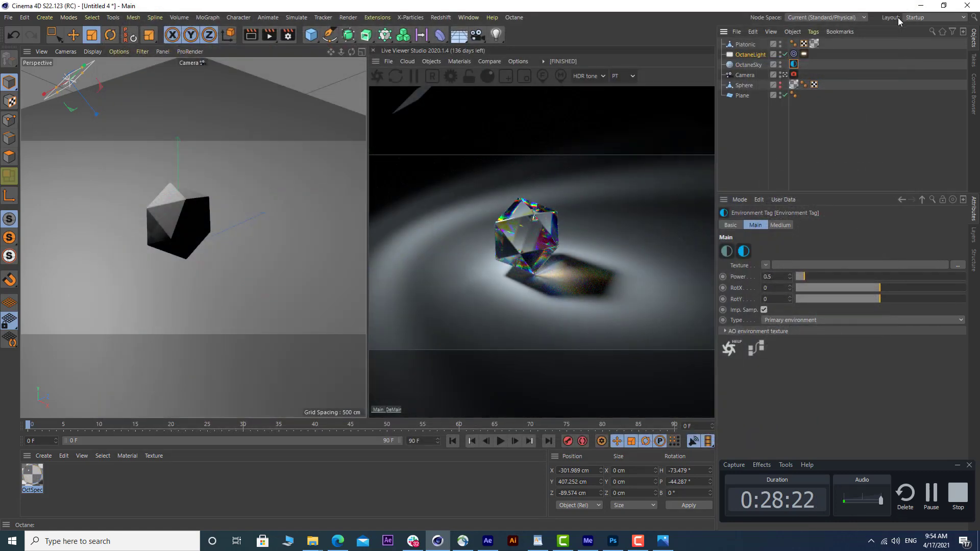
pyautogui.click(452, 75)
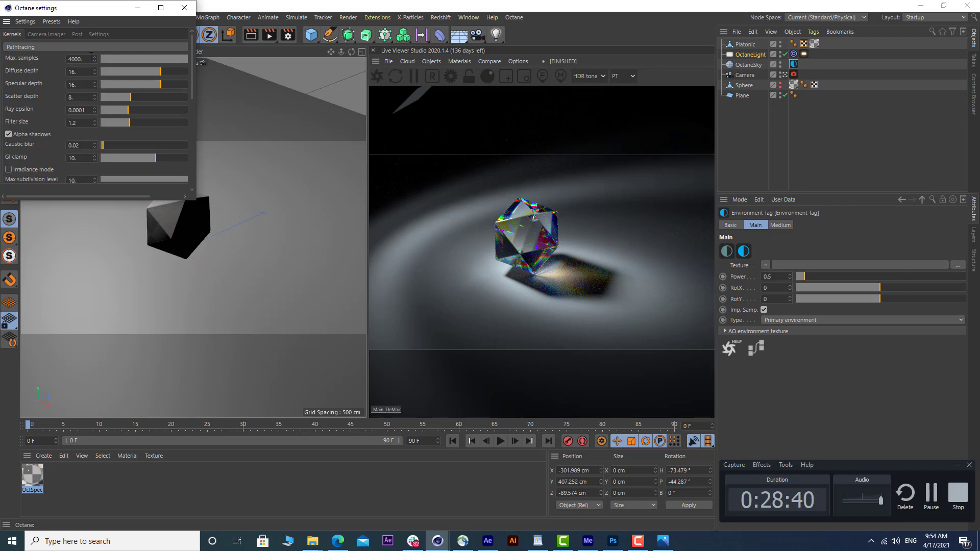
pyautogui.press('Return')
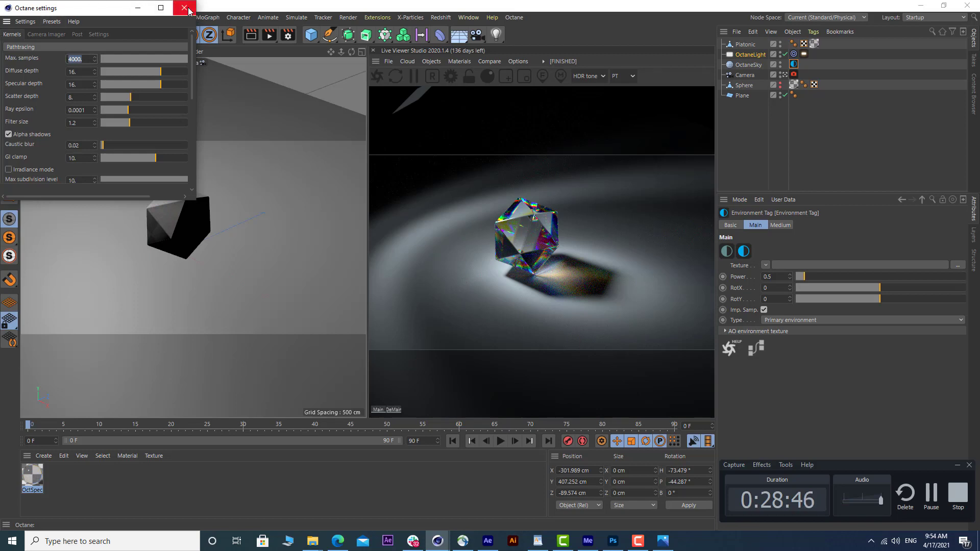
pyautogui.click(800, 120)
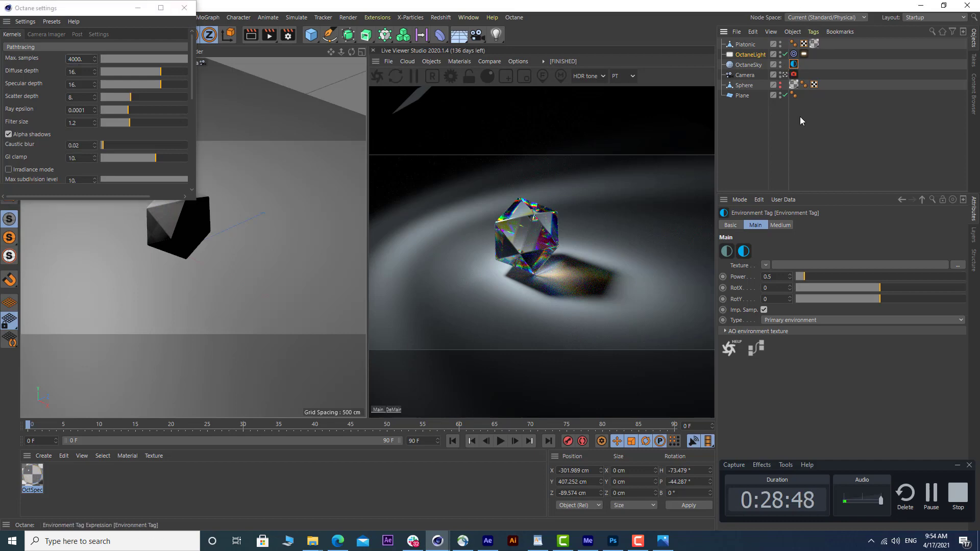
pyautogui.click(765, 265)
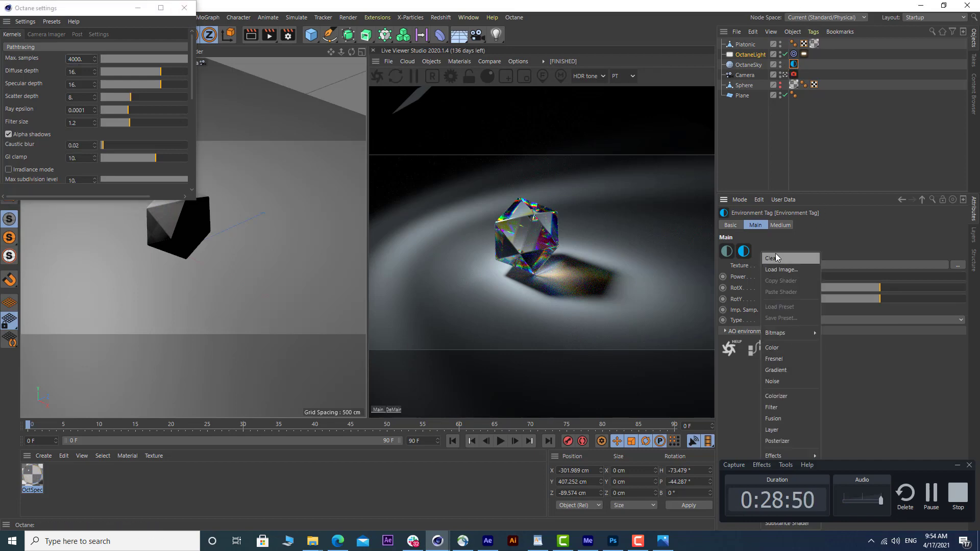
pyautogui.click(833, 260)
pyautogui.click(835, 266)
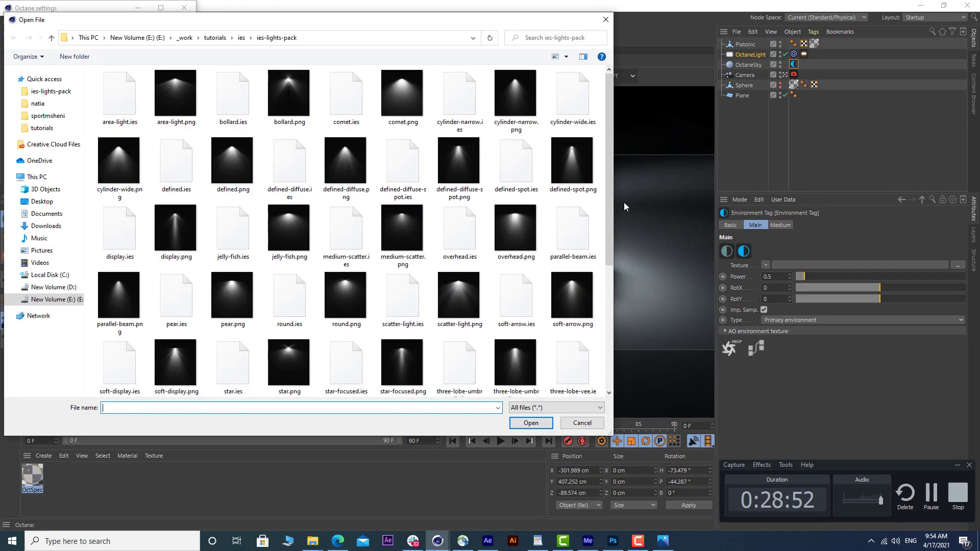
pyautogui.press('Escape')
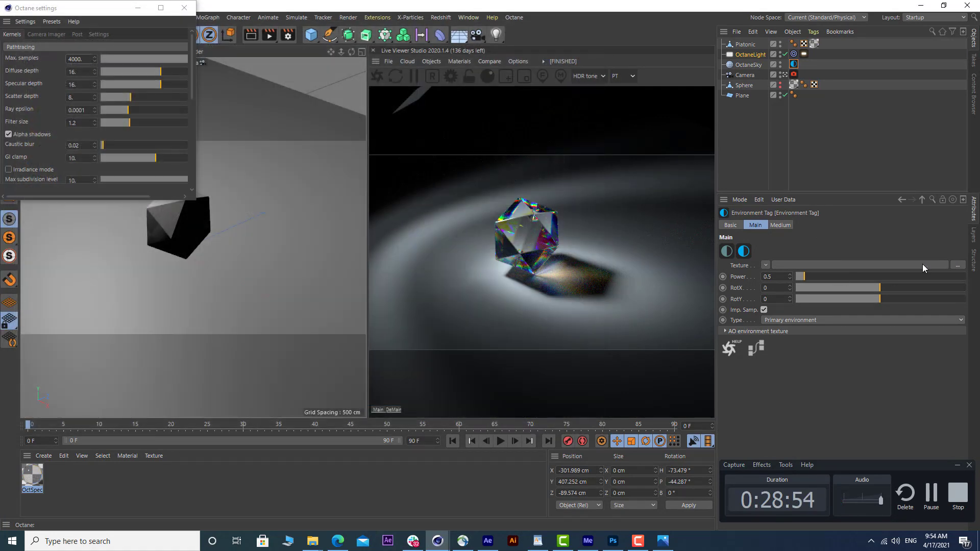
# Step: Delete the existing OctaneSky and add a new Octane HDRI environment in its place
pyautogui.click(806, 68)
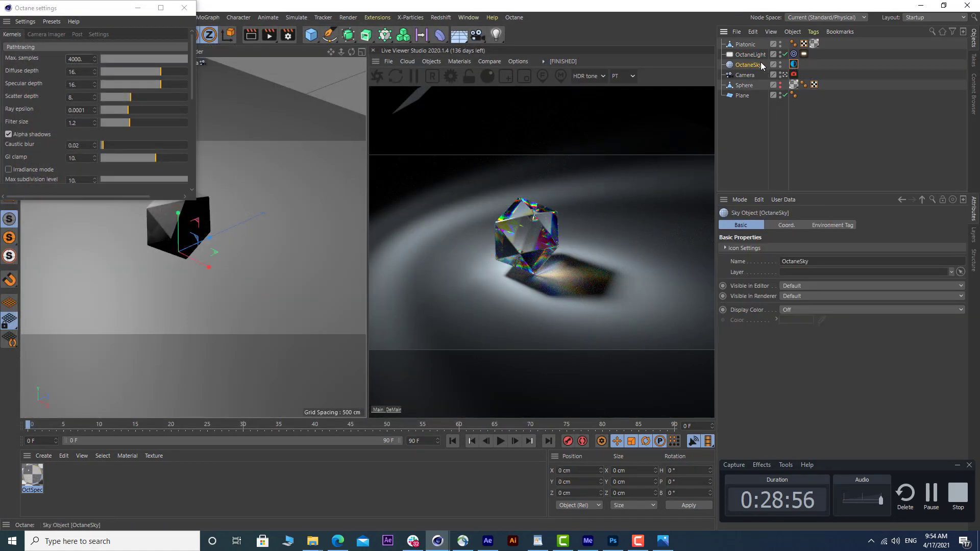
pyautogui.press('Delete')
pyautogui.click(438, 61)
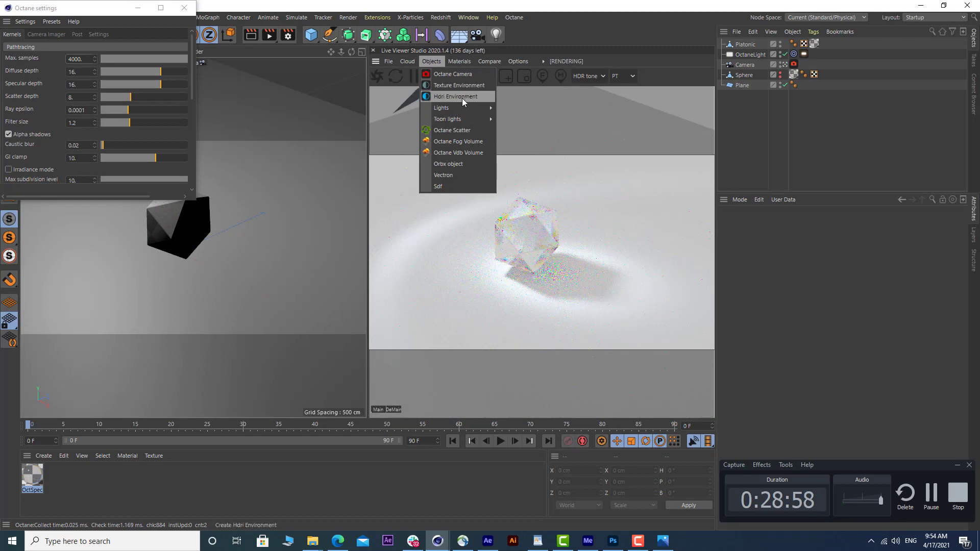
pyautogui.click(461, 97)
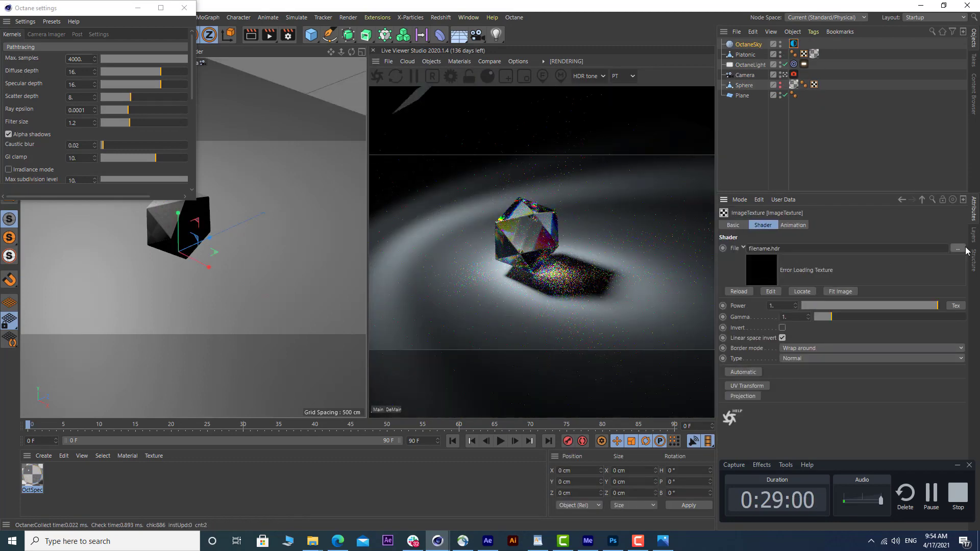
# Step: Load OverheadWindowWithStripes.hdr as the environment's image texture, set its power to 0.3 and close the kernel settings
pyautogui.click(957, 248)
pyautogui.click(242, 38)
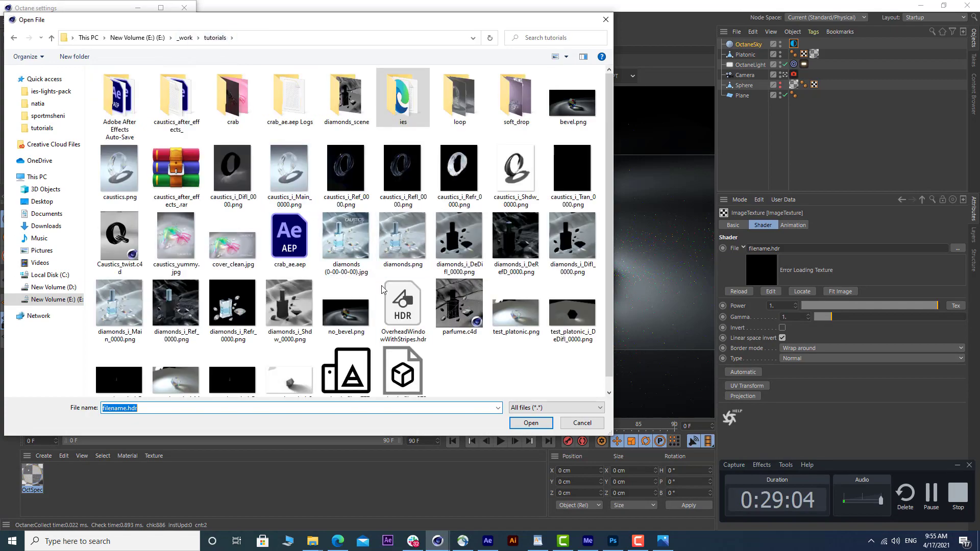
pyautogui.doubleClick(408, 309)
pyautogui.click(564, 320)
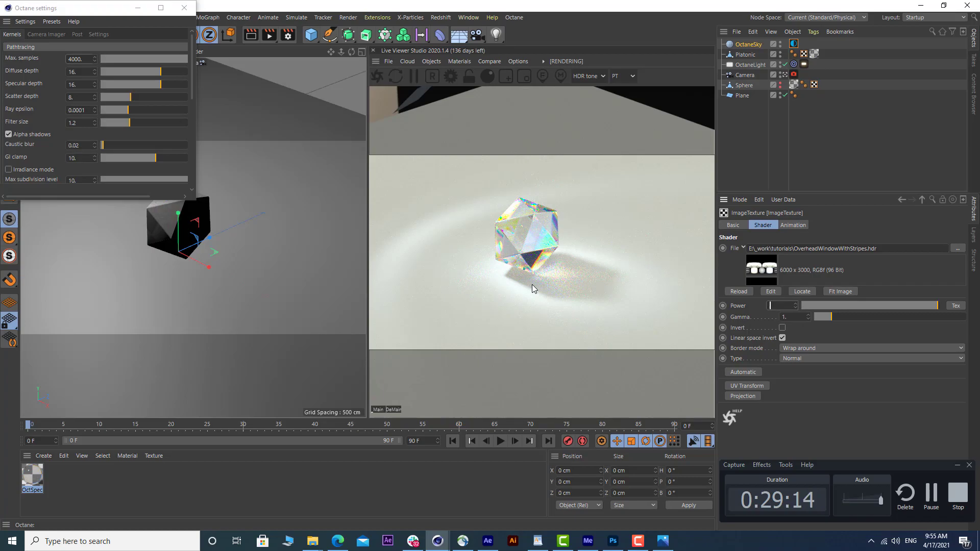
pyautogui.write('0.3')
pyautogui.press('Return')
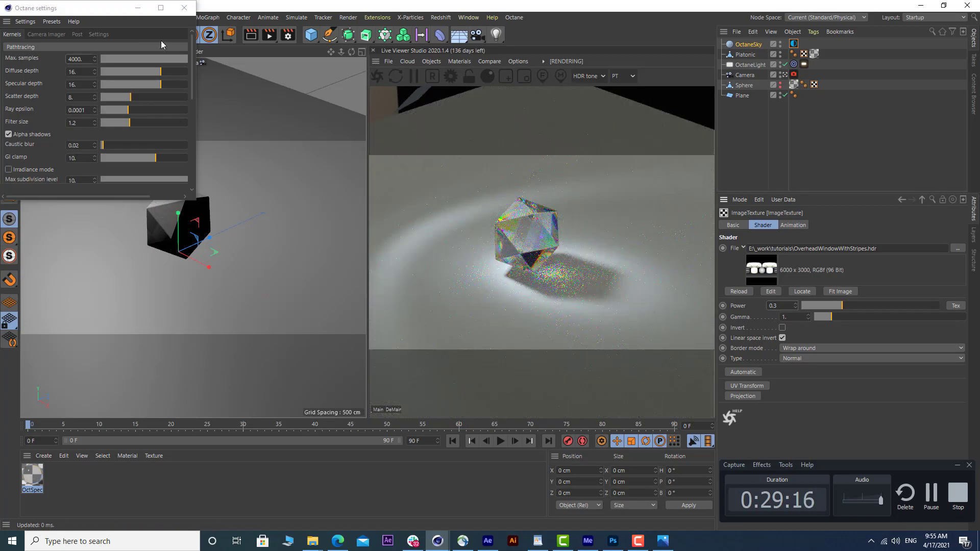
pyautogui.click(183, 8)
# Step: Duplicate the OctaneLight and move the copy behind the Platonic to about X -301, Y 630, Z 300 cm
pyautogui.keyDown('alt'); pyautogui.moveTo(186, 241); pyautogui.dragTo(222, 200); pyautogui.keyUp('alt')
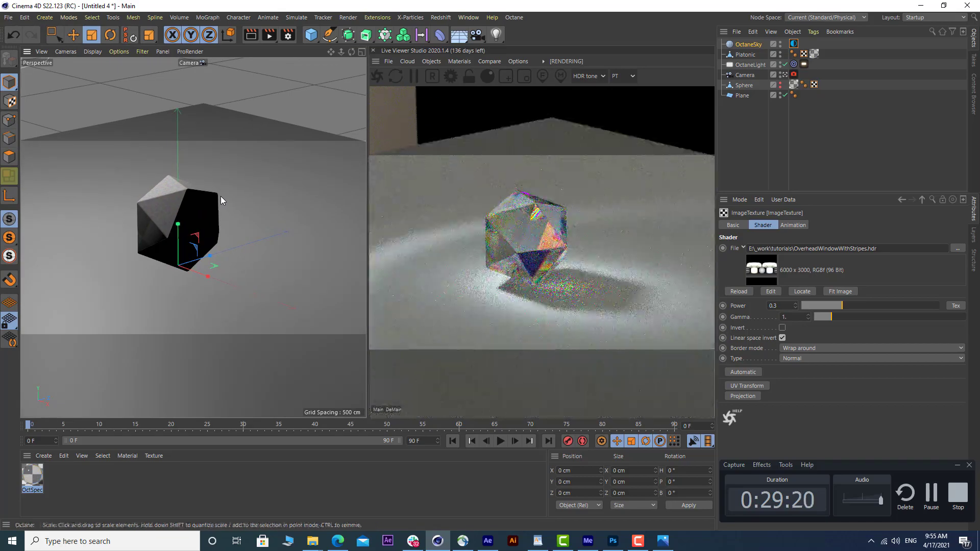
pyautogui.click(757, 66)
pyautogui.scroll(-3, 166, 244)
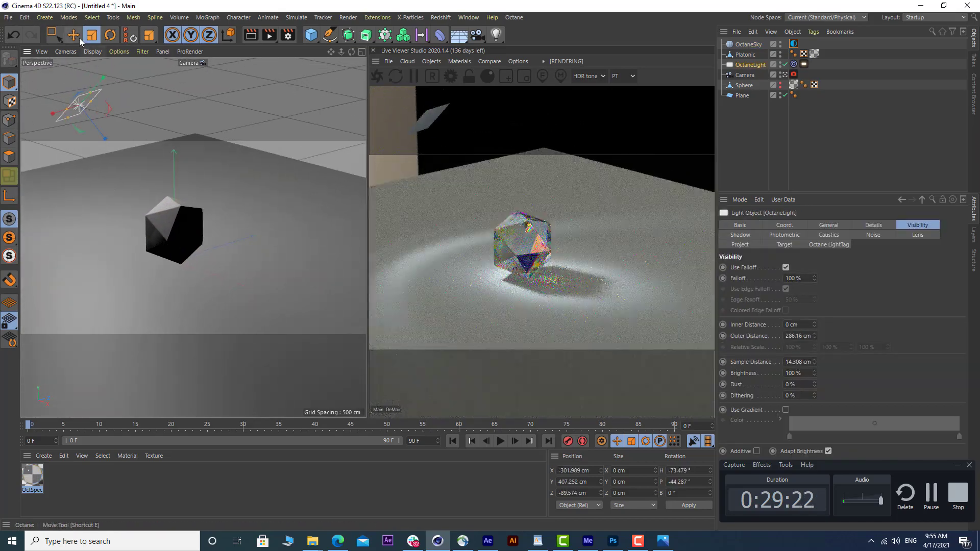
pyautogui.click(79, 38)
pyautogui.keyDown('ctrl'); pyautogui.moveTo(72, 158); pyautogui.dragTo(206, 130); pyautogui.keyUp('ctrl')
pyautogui.moveTo(216, 88); pyautogui.dragTo(294, 84)
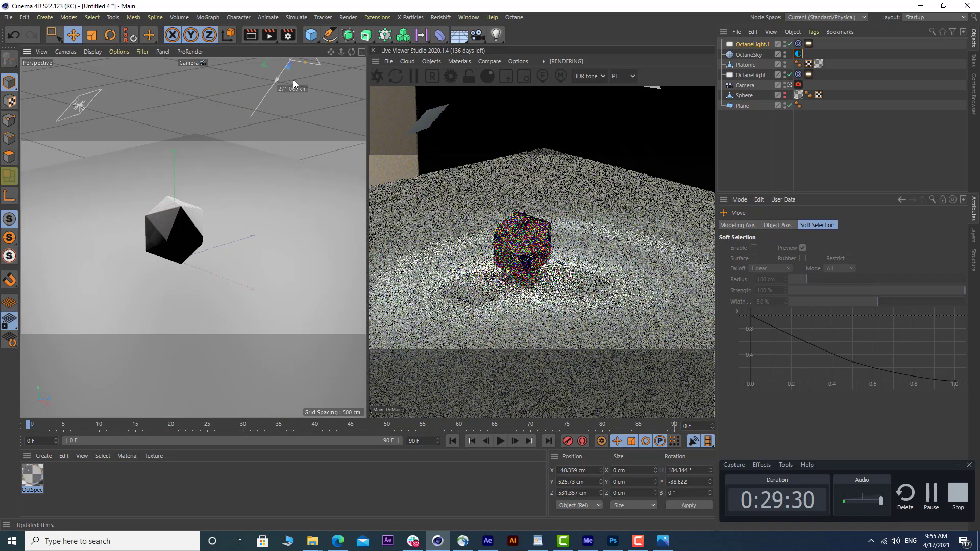
pyautogui.keyDown('alt'); pyautogui.moveTo(268, 159); pyautogui.dragTo(227, 252, button='right'); pyautogui.keyUp('alt')
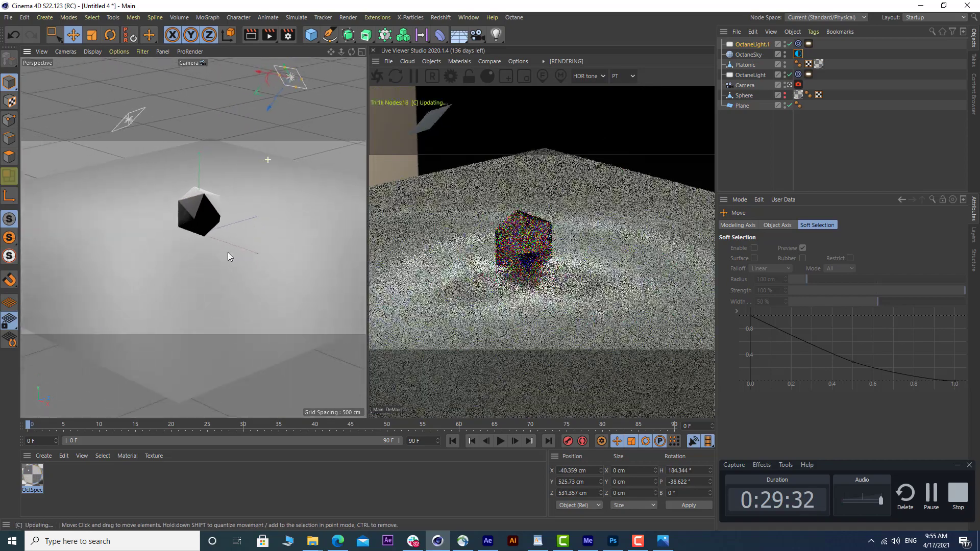
pyautogui.keyDown('alt'); pyautogui.moveTo(227, 252); pyautogui.dragTo(222, 146); pyautogui.keyUp('alt')
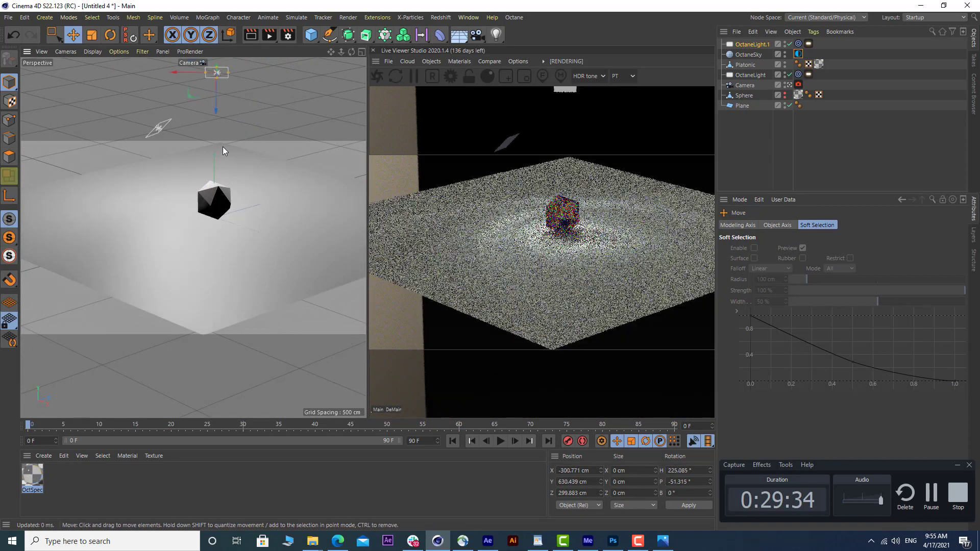
pyautogui.moveTo(219, 246)
pyautogui.keyDown('alt'); pyautogui.mouseDown()
pyautogui.moveTo(217, 233)
pyautogui.moveTo(225, 244)
pyautogui.mouseUp(); pyautogui.keyUp('alt')
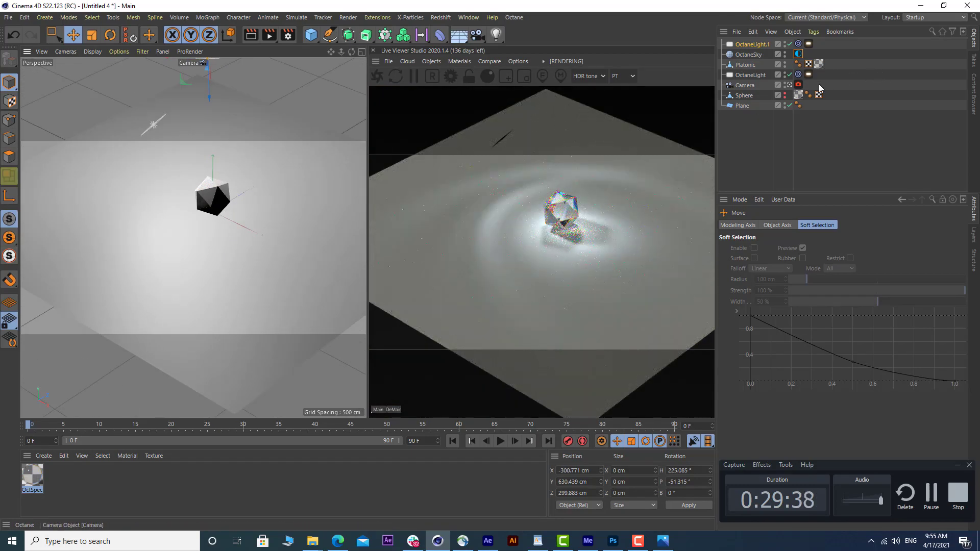
# Step: Reframe the camera closer to the Platonic from a lower angle that shows the light behind it
pyautogui.keyDown('alt'); pyautogui.moveTo(238, 192); pyautogui.dragTo(332, 100, button='right'); pyautogui.keyUp('alt')
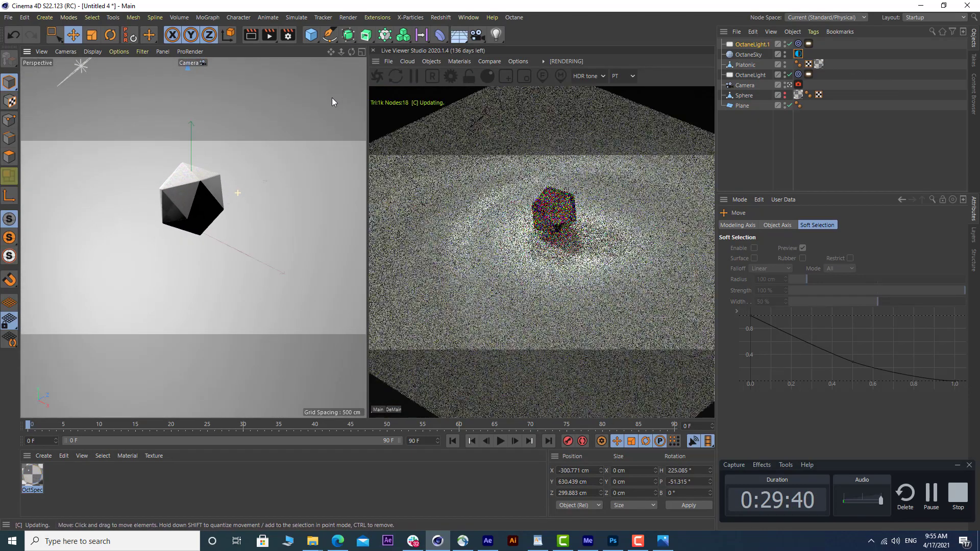
pyautogui.keyDown('alt'); pyautogui.moveTo(157, 229); pyautogui.dragTo(132, 295, button='middle'); pyautogui.keyUp('alt')
pyautogui.keyDown('alt'); pyautogui.moveTo(156, 285); pyautogui.dragTo(164, 238); pyautogui.keyUp('alt')
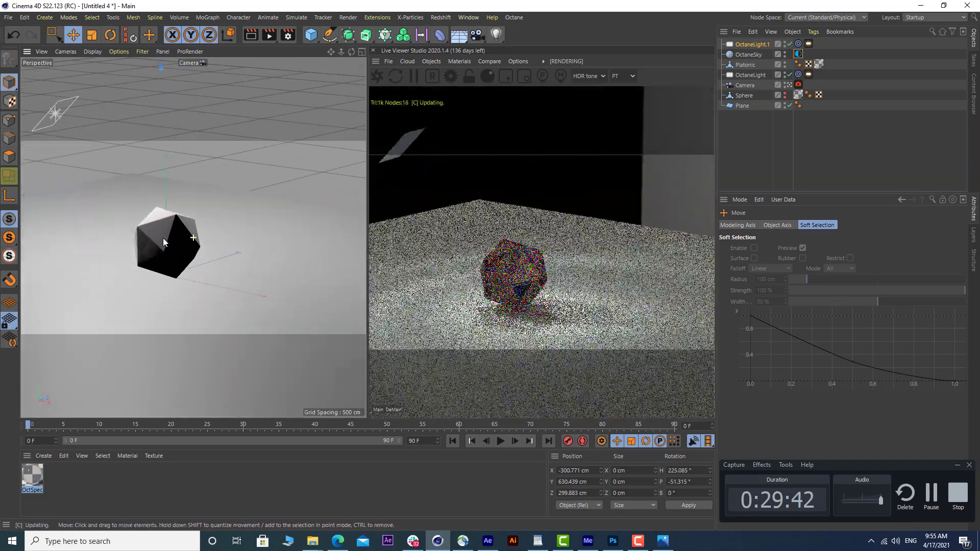
pyautogui.click(34, 474)
pyautogui.doubleClick(35, 474)
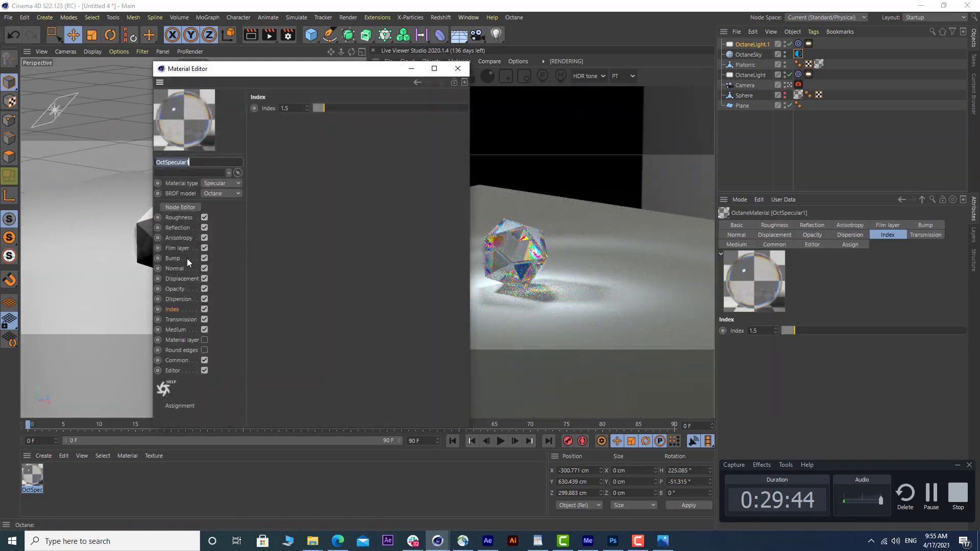
pyautogui.click(457, 69)
# Step: Create an Octane diffuse material and assign it to the Plane
pyautogui.click(459, 61)
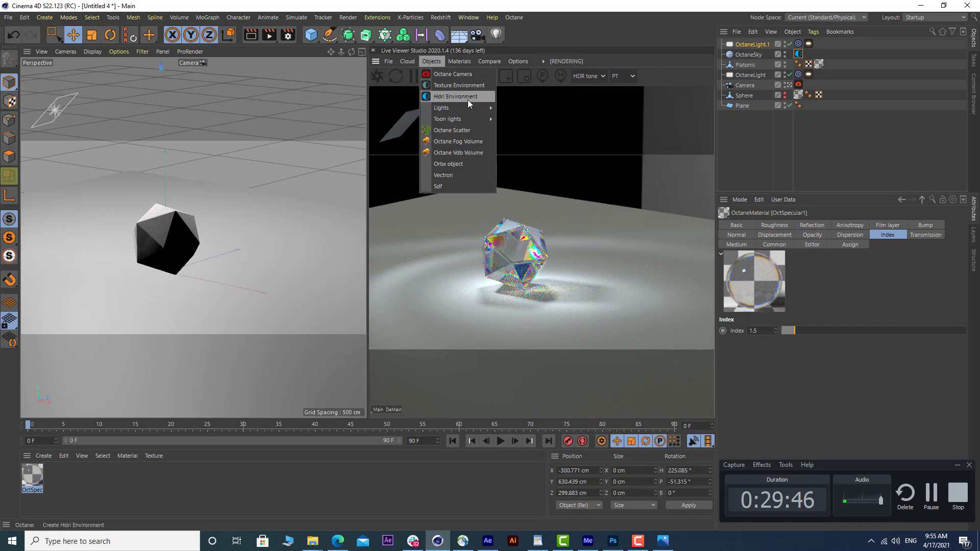
pyautogui.click(459, 62)
pyautogui.click(434, 61)
pyautogui.moveTo(462, 61)
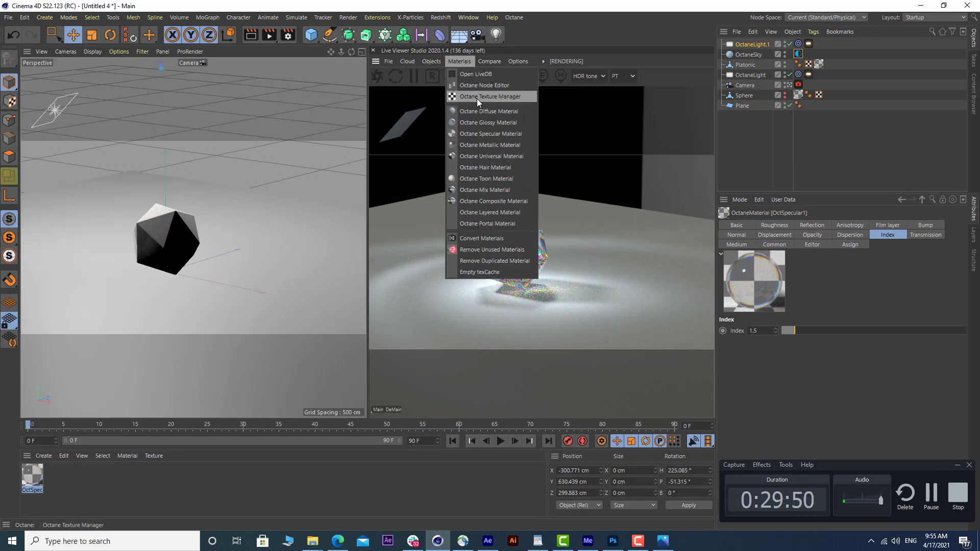
pyautogui.click(482, 111)
pyautogui.moveTo(238, 281); pyautogui.dragTo(238, 281)
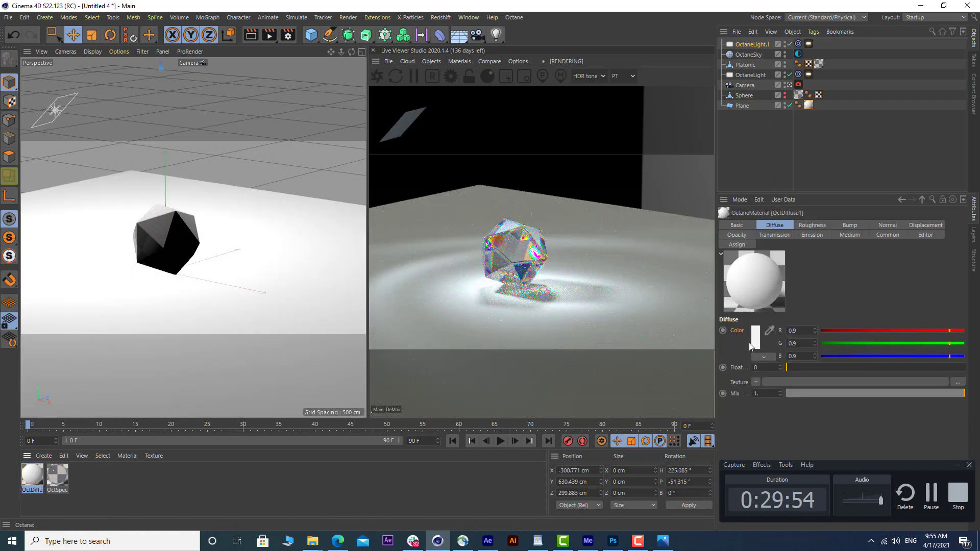
# Step: Change the floor material's diffuse color to a soft pink with RGB of about 0.9, 0.267, 0.267
pyautogui.click(750, 341)
pyautogui.click(813, 353)
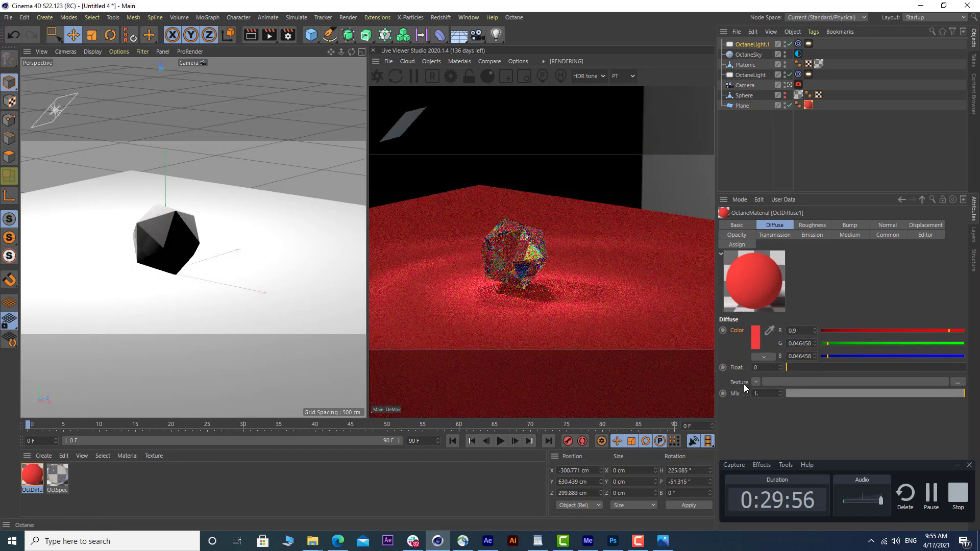
pyautogui.click(755, 341)
pyautogui.moveTo(770, 352); pyautogui.dragTo(783, 353)
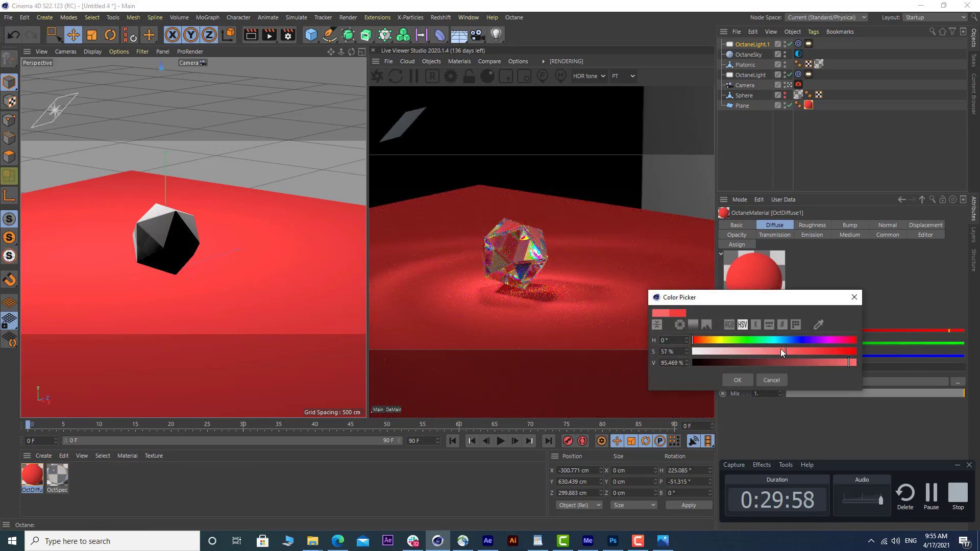
pyautogui.click(737, 380)
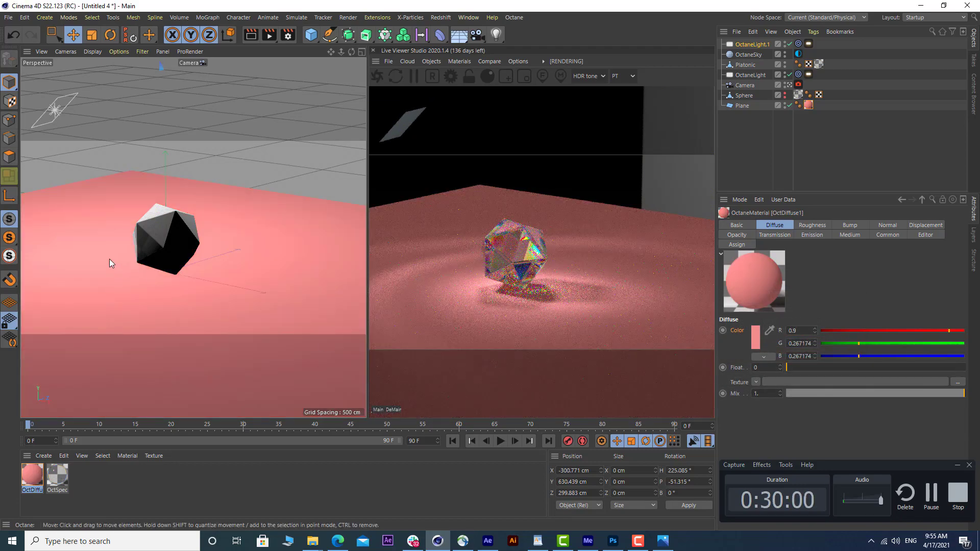
# Step: Set the render output to save as "test" inside a new folder named "test" in the tutorials directory
pyautogui.keyDown('alt'); pyautogui.moveTo(109, 259); pyautogui.dragTo(185, 261); pyautogui.keyUp('alt')
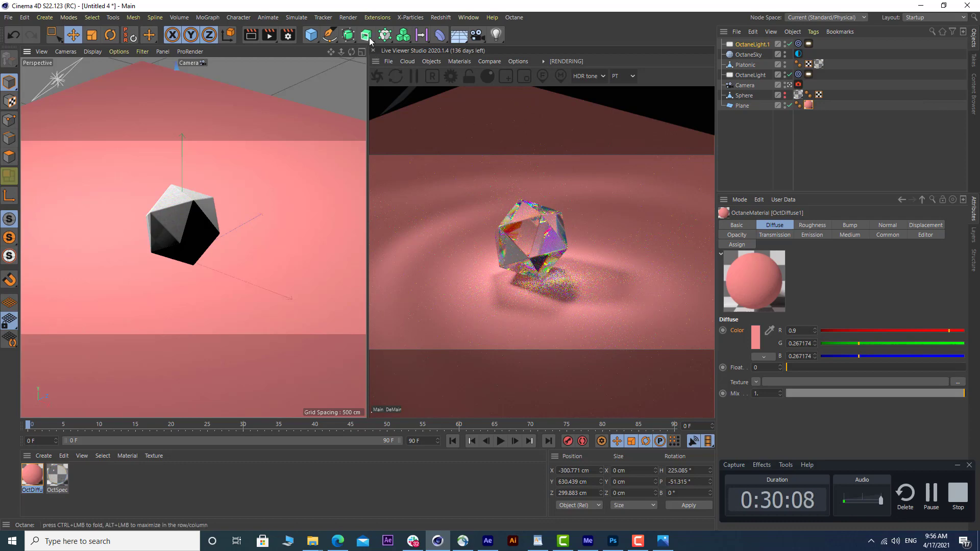
pyautogui.click(288, 35)
pyautogui.click(310, 75)
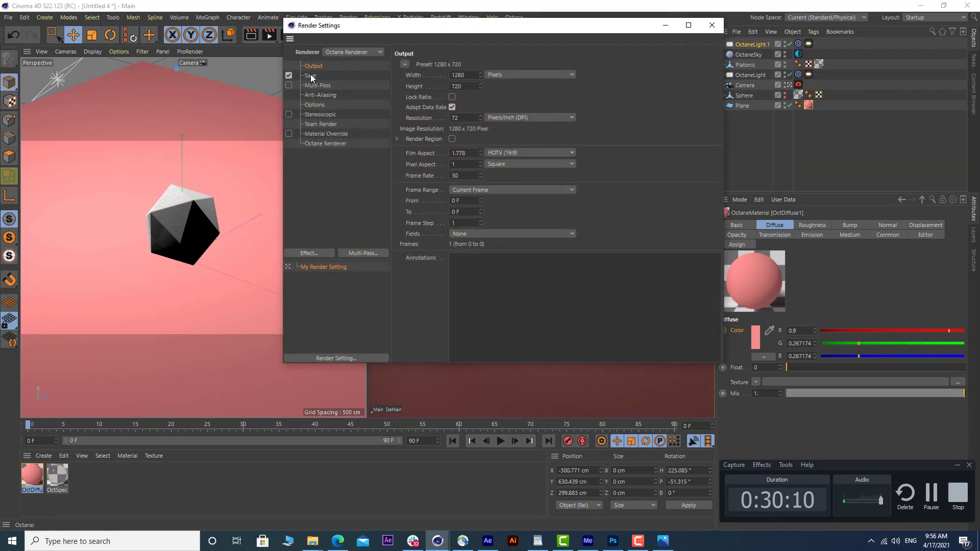
pyautogui.click(700, 87)
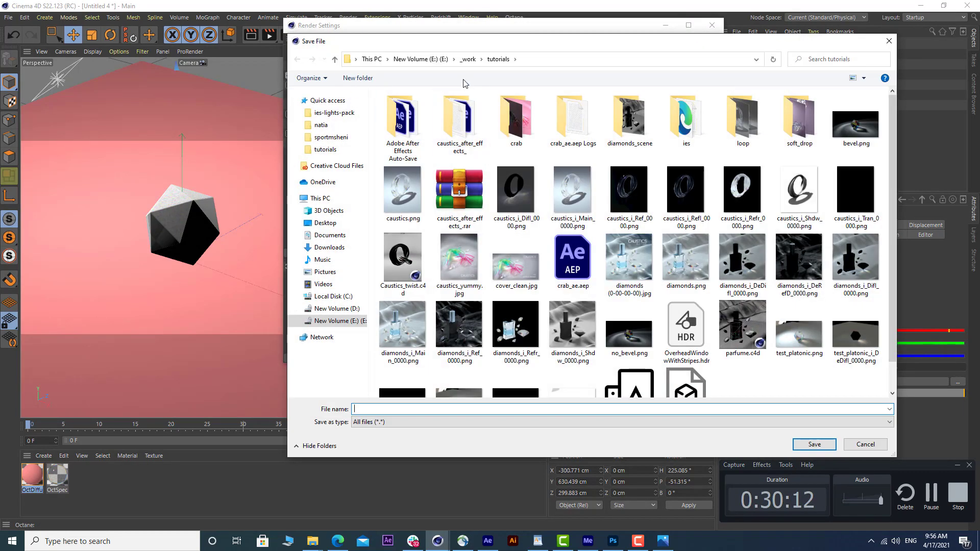
pyautogui.click(365, 75)
pyautogui.write('test')
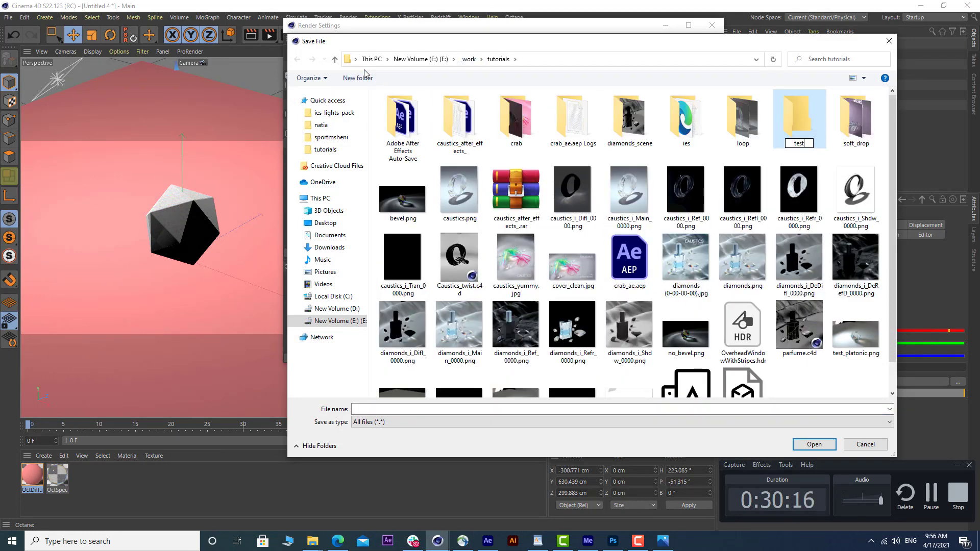
pyautogui.press('Return')
pyautogui.press('Return')
pyautogui.click(441, 409)
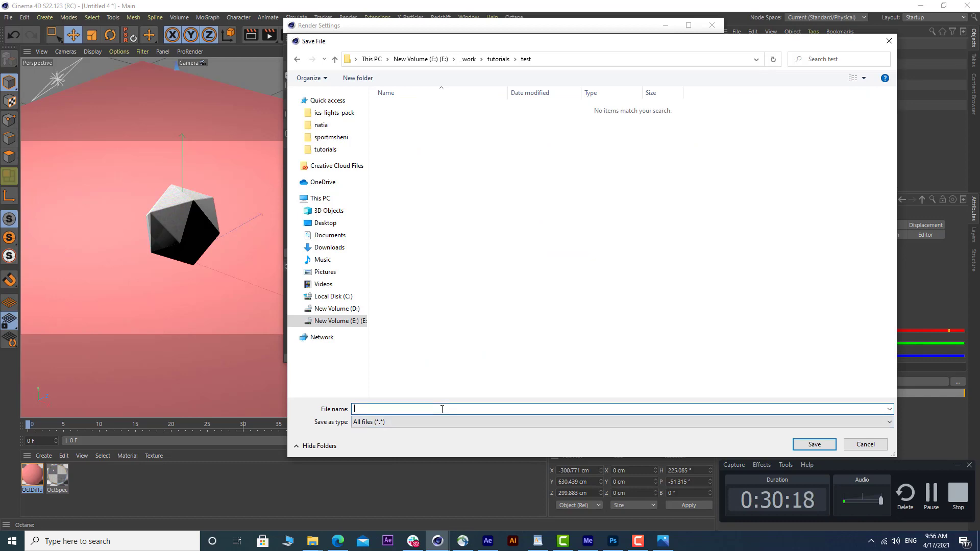
pyautogui.write('test')
pyautogui.press('Return')
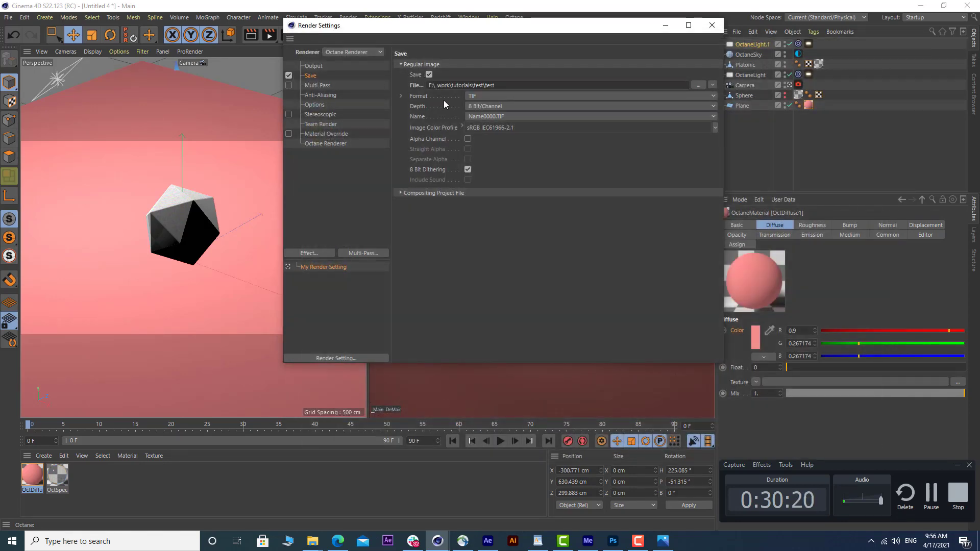
# Step: Enable the Octane render passes and set their format to PNG
pyautogui.click(325, 143)
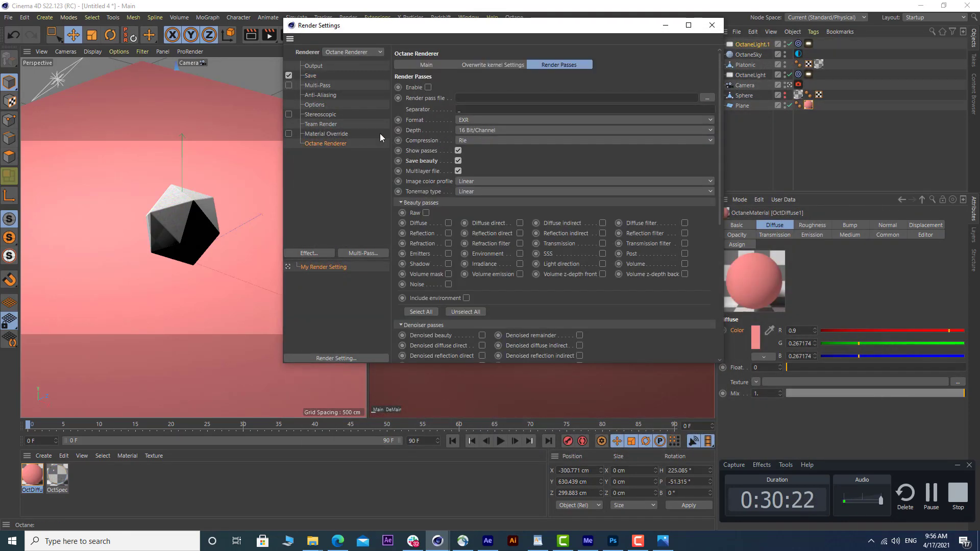
pyautogui.click(428, 87)
pyautogui.click(464, 119)
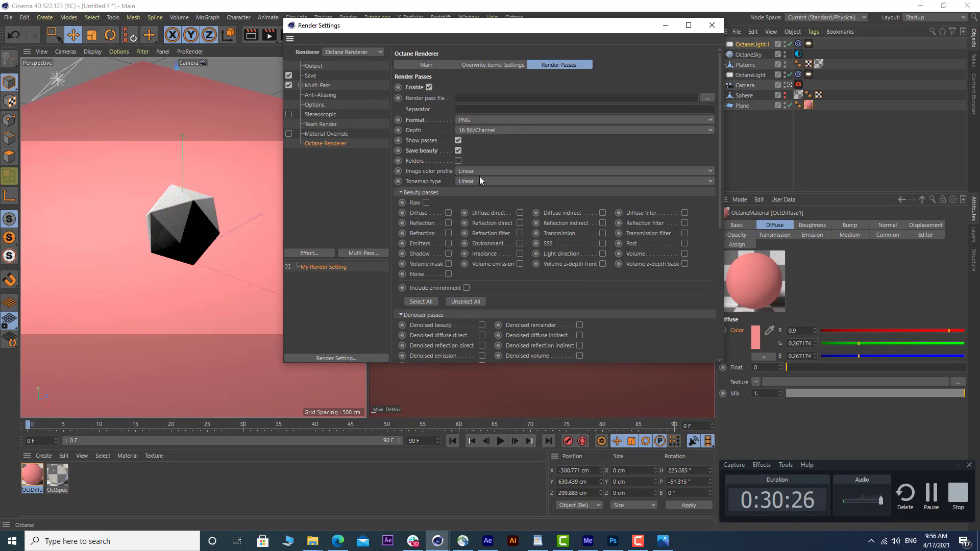
# Step: Add the denoised reflection direct, denoised diffuse indirect and shadow passes to the Octane render passes
pyautogui.moveTo(513, 29); pyautogui.dragTo(318, 58)
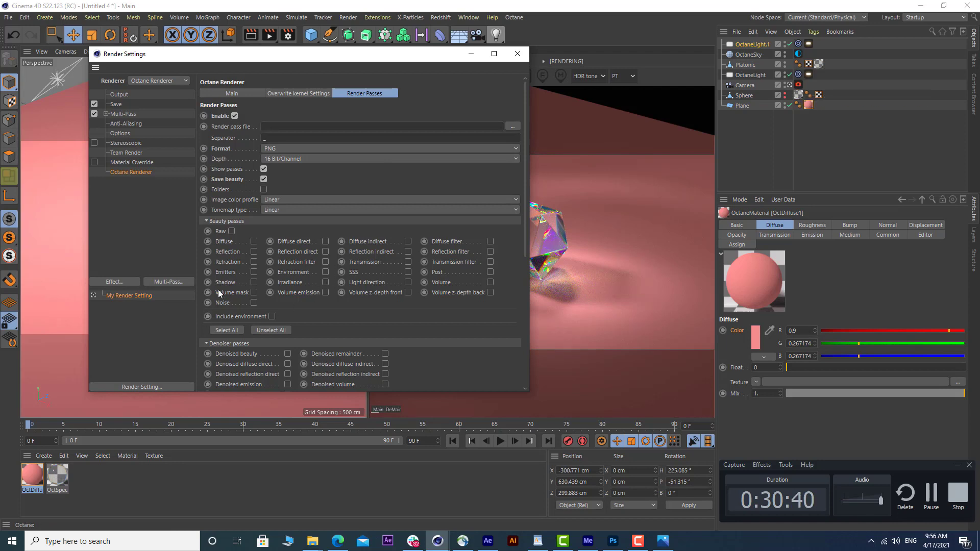
pyautogui.scroll(-3, 219, 291)
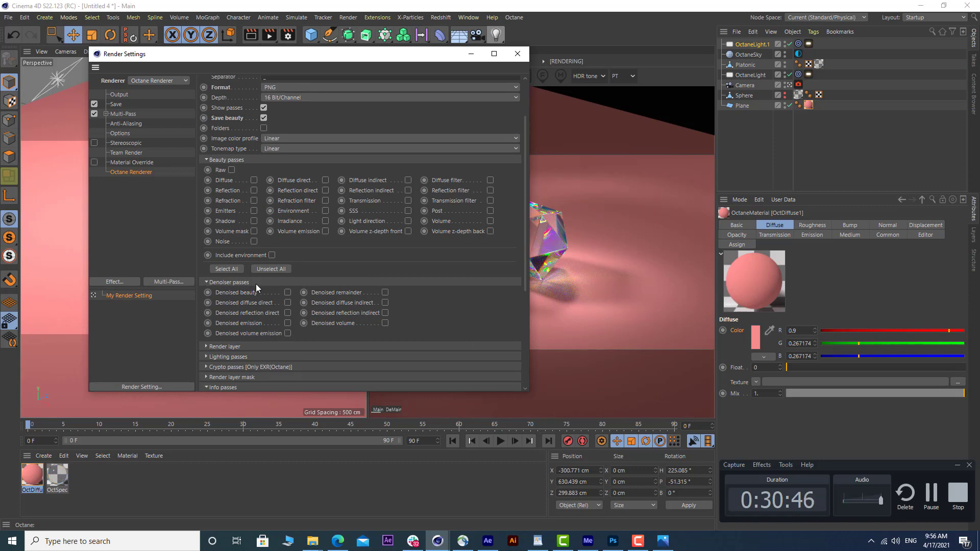
pyautogui.click(288, 313)
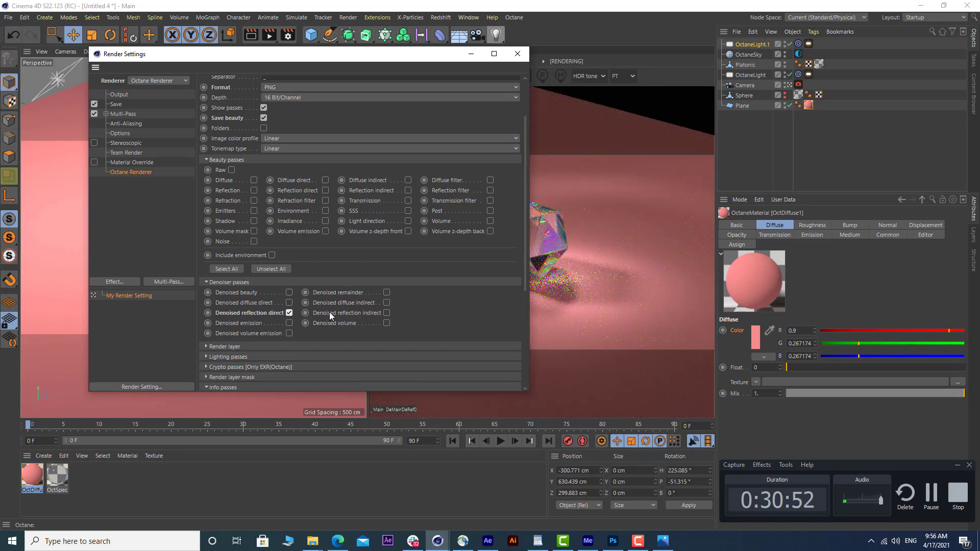
pyautogui.click(386, 302)
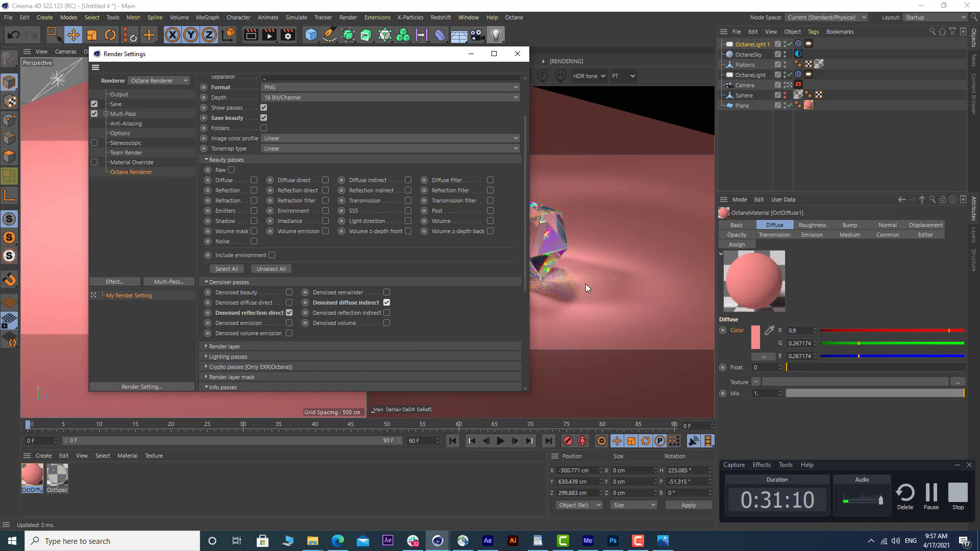
pyautogui.click(253, 221)
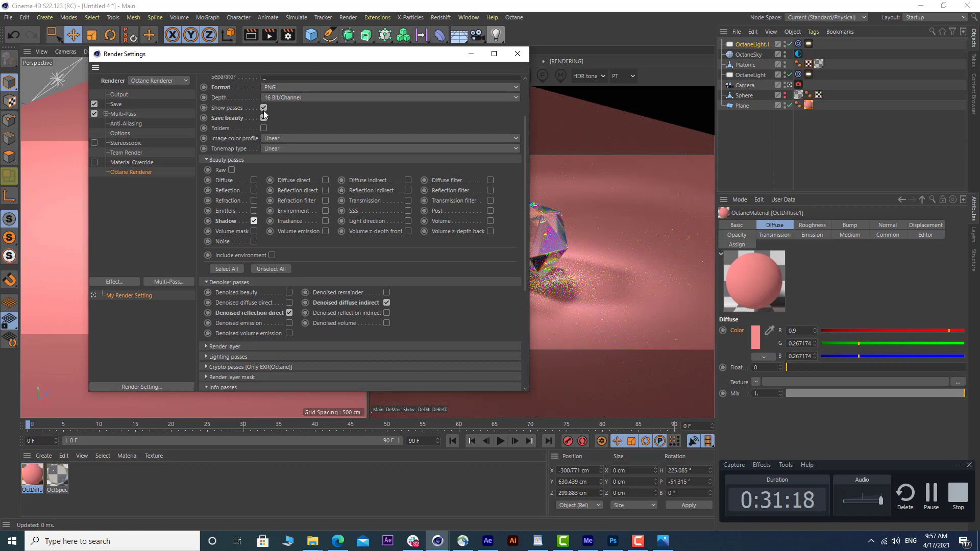
# Step: Open the Octane kernel settings for reference and add the refraction beauty pass
pyautogui.moveTo(310, 54); pyautogui.dragTo(205, 112)
pyautogui.click(450, 76)
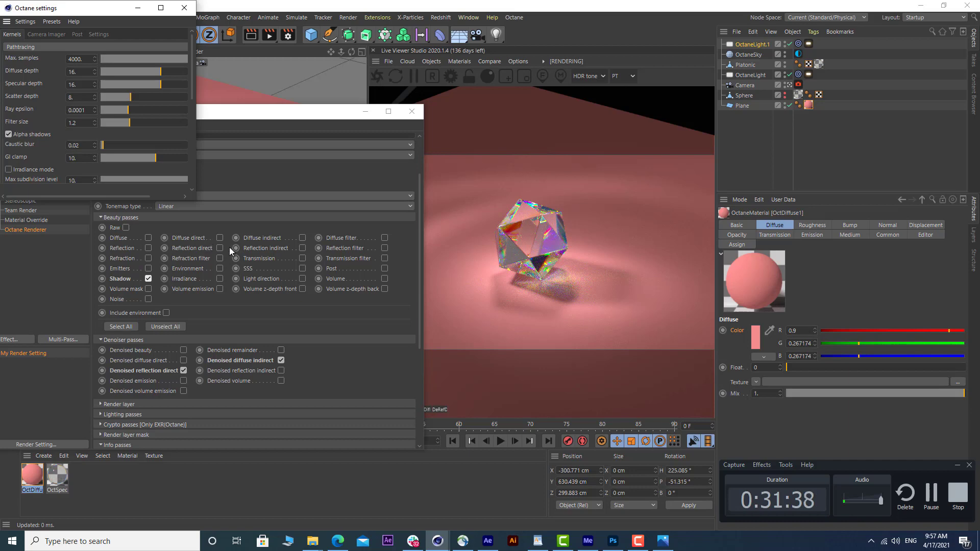
pyautogui.click(148, 257)
pyautogui.moveTo(285, 111); pyautogui.dragTo(294, 65)
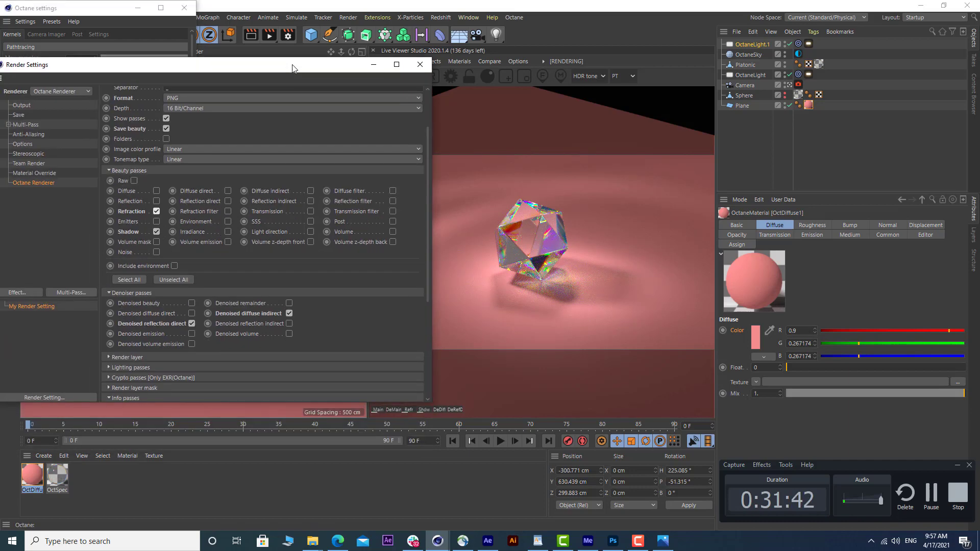
# Step: Enable the Material ID info pass and set the info passes' max samples to 3000
pyautogui.click(150, 367)
pyautogui.click(149, 367)
pyautogui.scroll(-1, 135, 364)
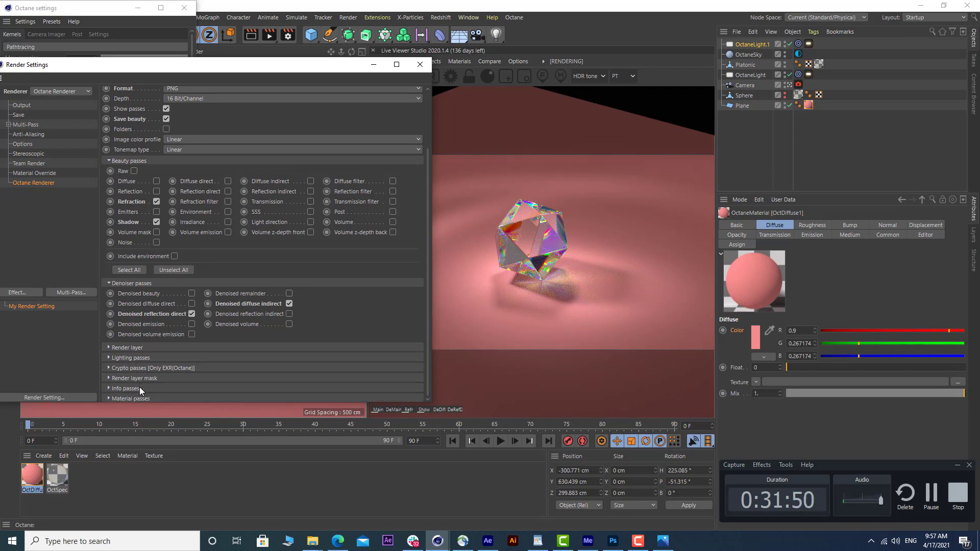
pyautogui.scroll(-6, 138, 345)
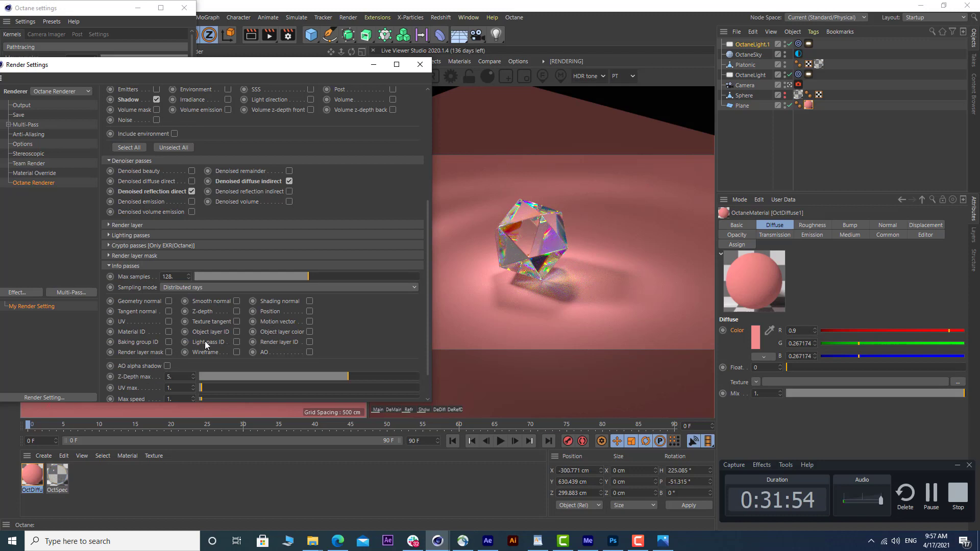
pyautogui.click(169, 331)
pyautogui.write('300')
pyautogui.press('Return')
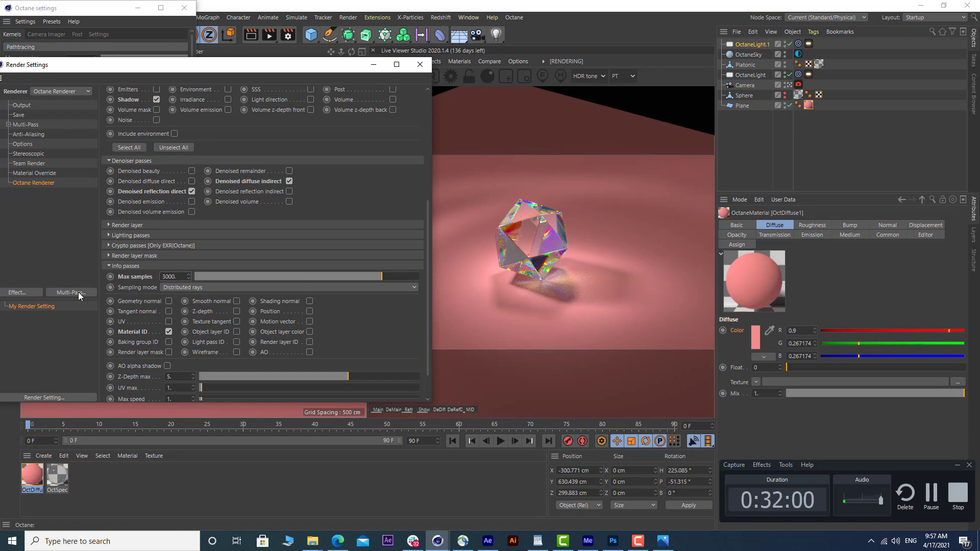
# Step: Set the render pass file to "test_i" in the test folder
pyautogui.scroll(5, 192, 281)
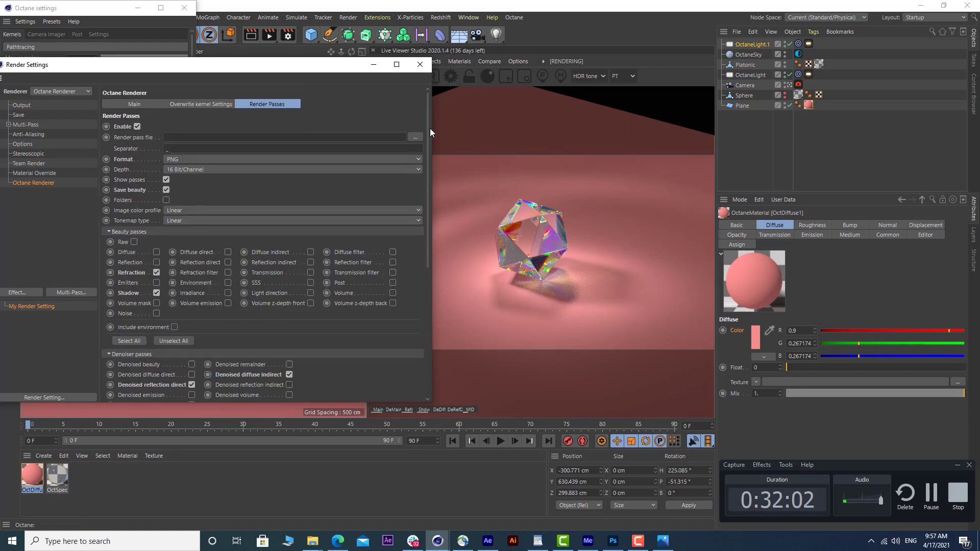
pyautogui.click(415, 137)
pyautogui.write('t')
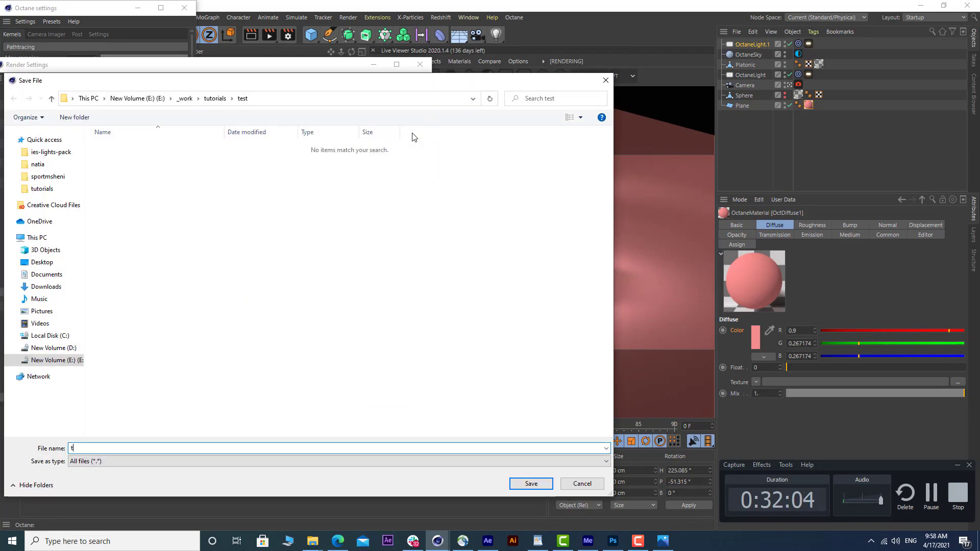
pyautogui.write('est_i')
pyautogui.press('Return')
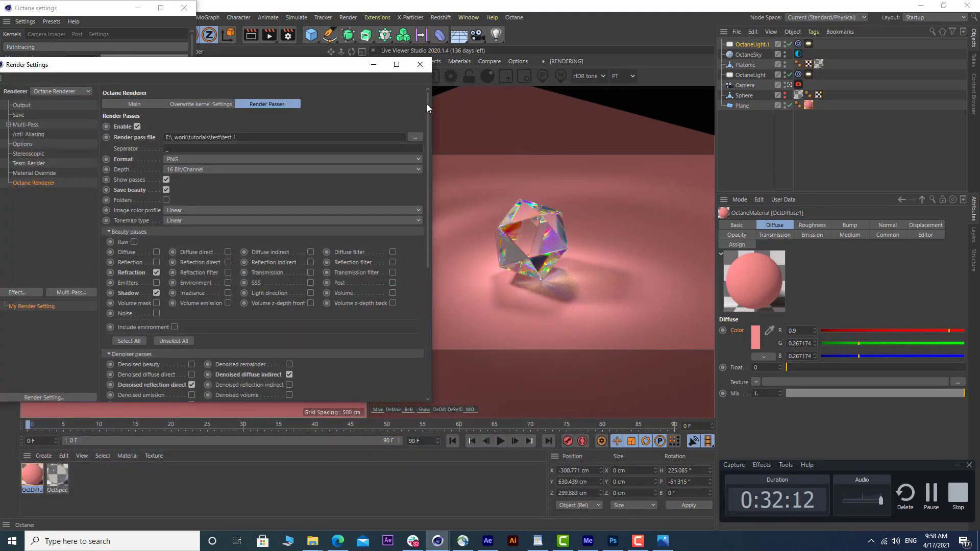
# Step: Close the render and kernel settings and render the current frame to the Picture Viewer
pyautogui.click(420, 65)
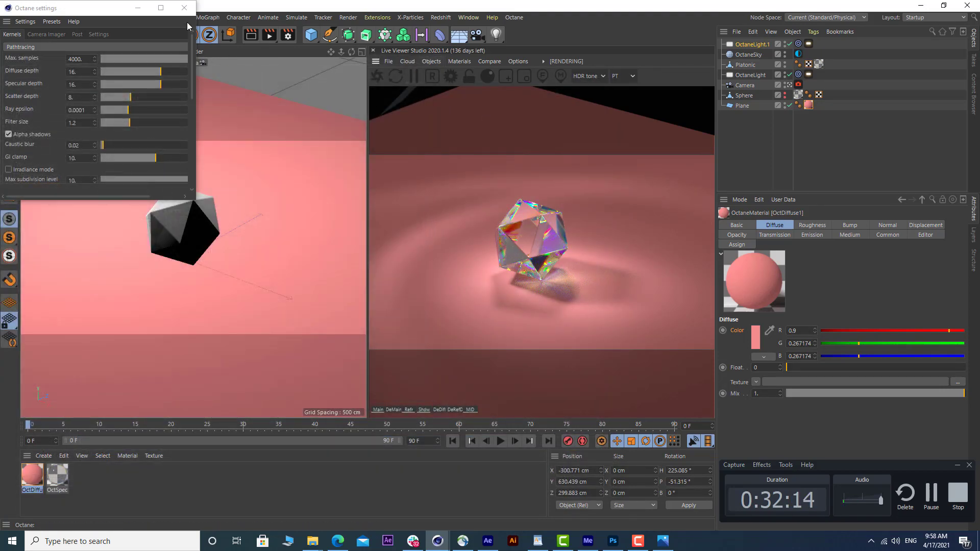
pyautogui.click(184, 8)
pyautogui.click(269, 34)
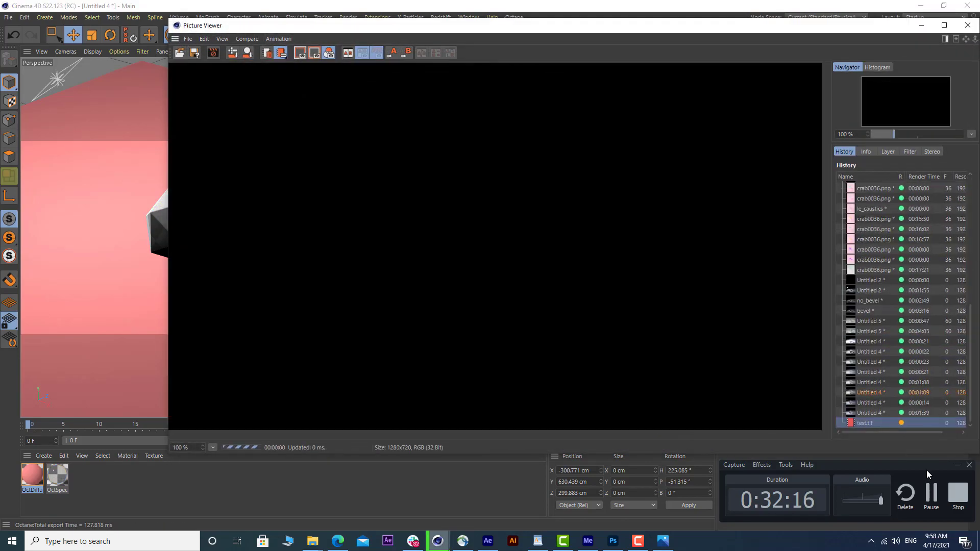
pyautogui.click(928, 493)
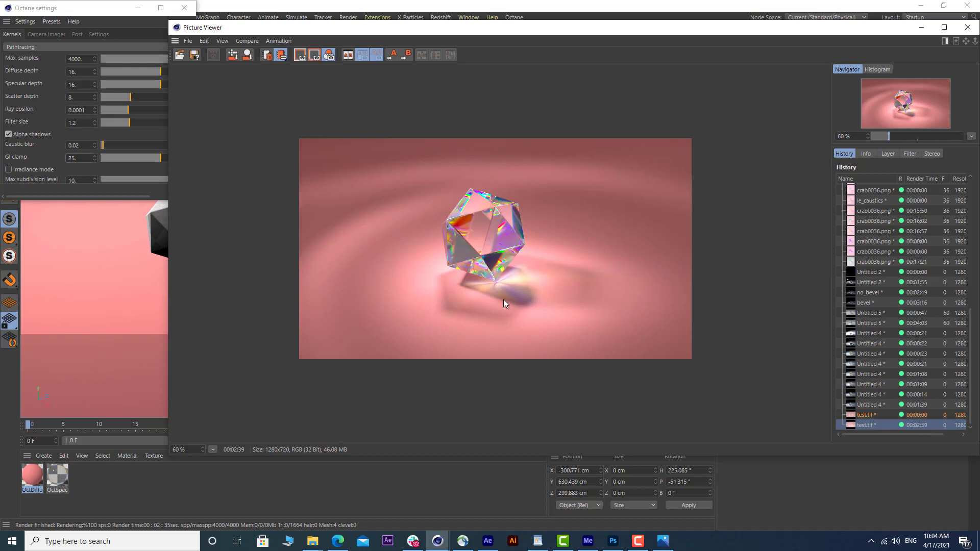
# Step: Examine the caustics beneath the glass Platonic up close in the finished render
pyautogui.scroll(3, 503, 300)
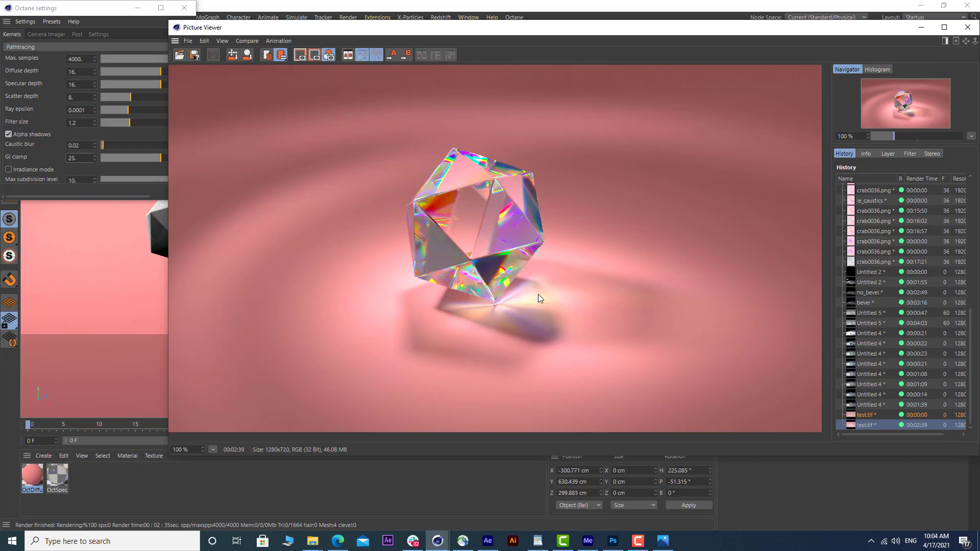
pyautogui.scroll(3, 496, 309)
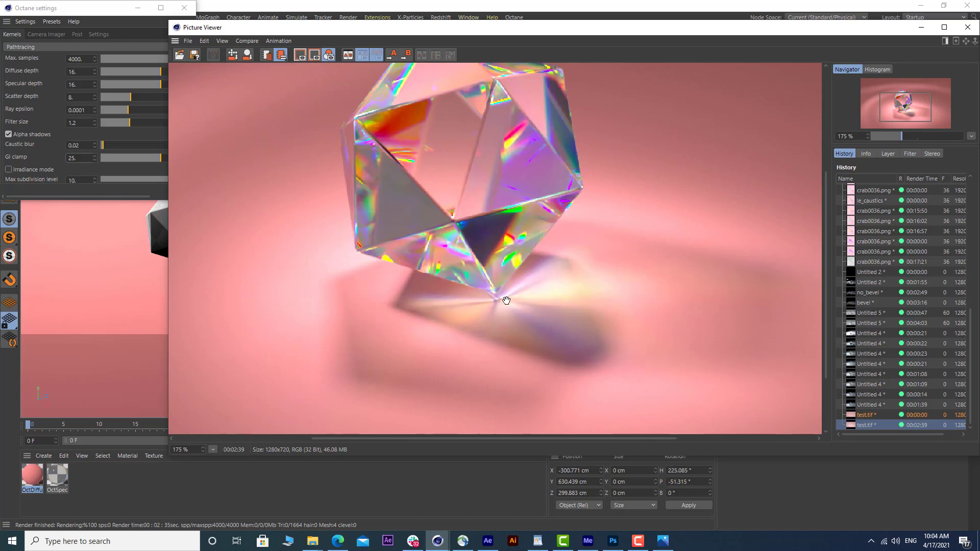
# Step: Switch to After Effects and import test.tif and all the test_i pass images from the tutorials/test folder
pyautogui.scroll(-3, 504, 333)
pyautogui.scroll(-1, 505, 335)
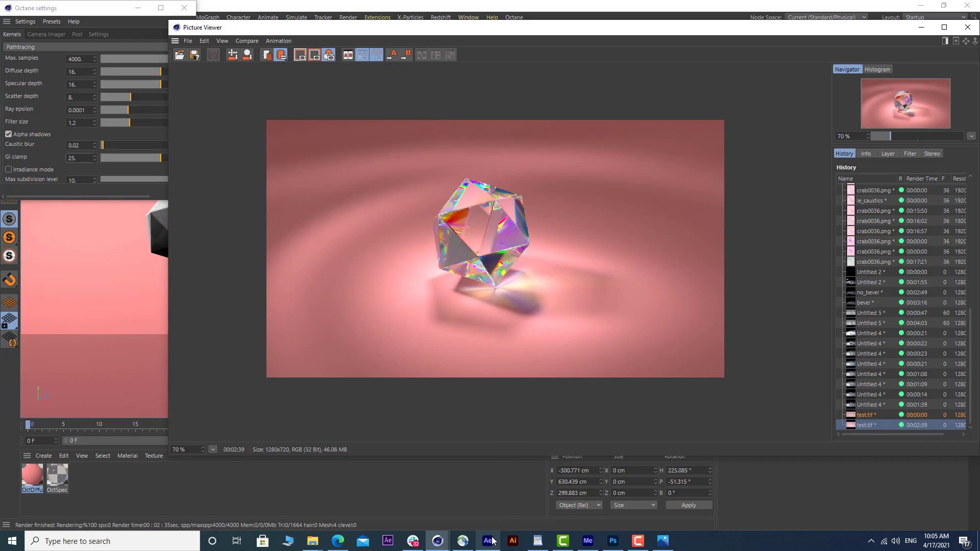
pyautogui.moveTo(487, 540)
pyautogui.click(489, 490)
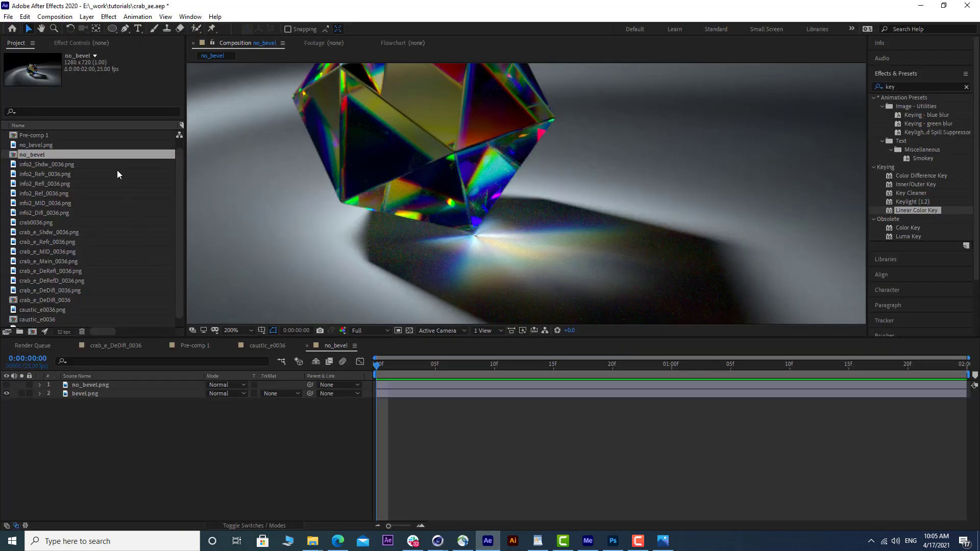
pyautogui.doubleClick(4, 193)
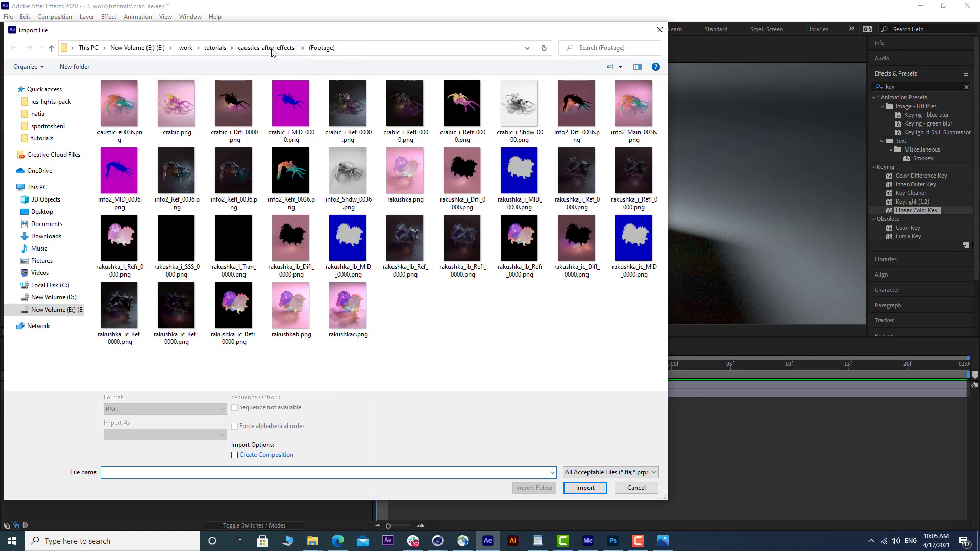
pyautogui.click(216, 48)
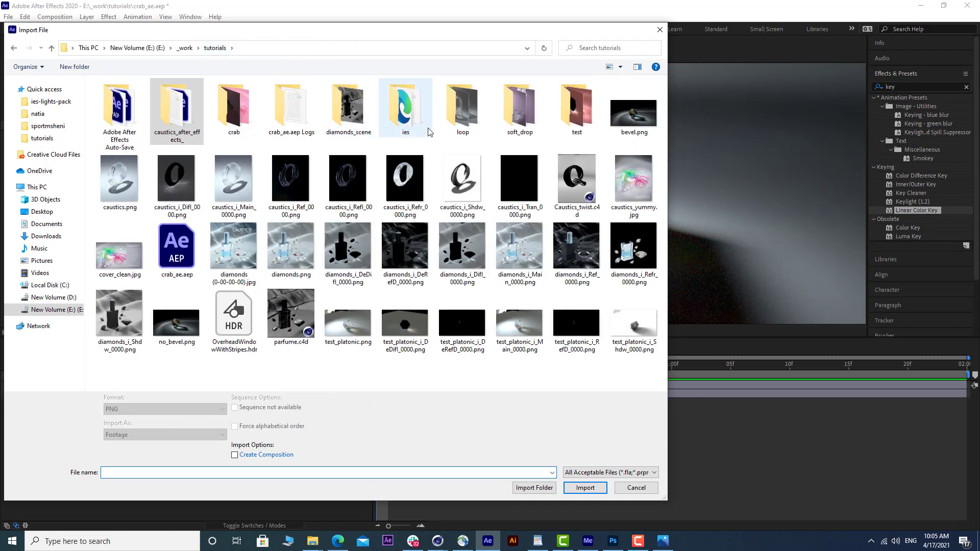
pyautogui.doubleClick(576, 110)
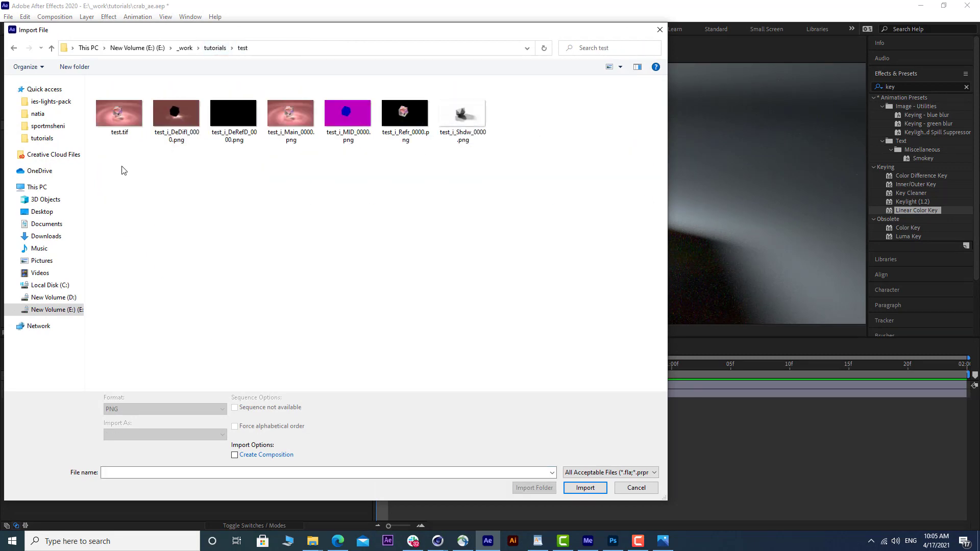
pyautogui.moveTo(118, 164); pyautogui.dragTo(519, 105)
pyautogui.click(577, 475)
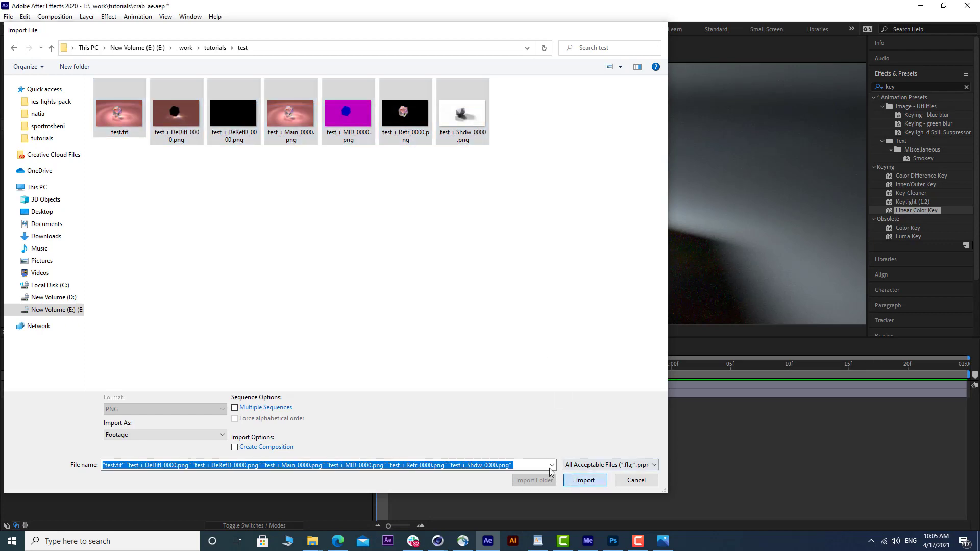
# Step: Create a single composition from the imported files, using the dimensions of test.tif
pyautogui.moveTo(60, 194); pyautogui.dragTo(33, 332)
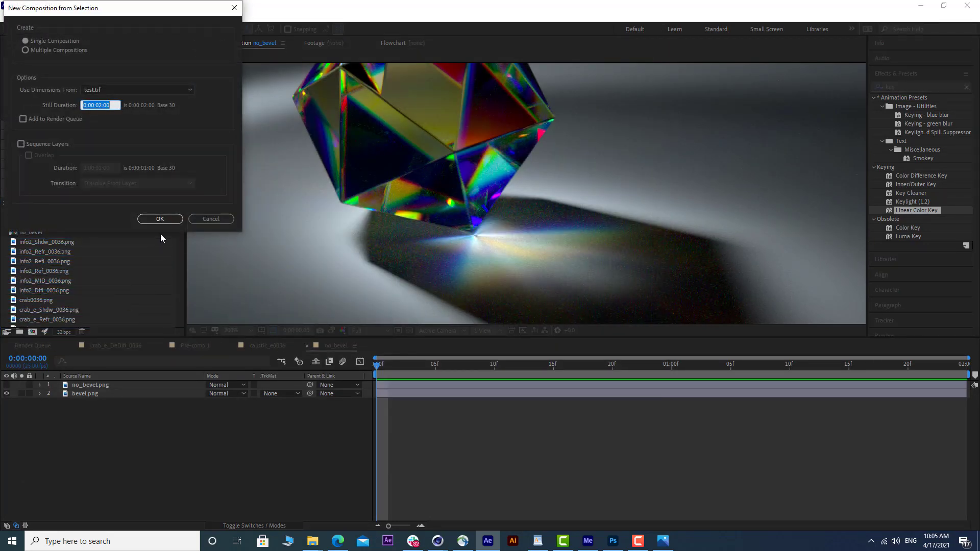
pyautogui.click(160, 218)
pyautogui.scroll(-1, 420, 265)
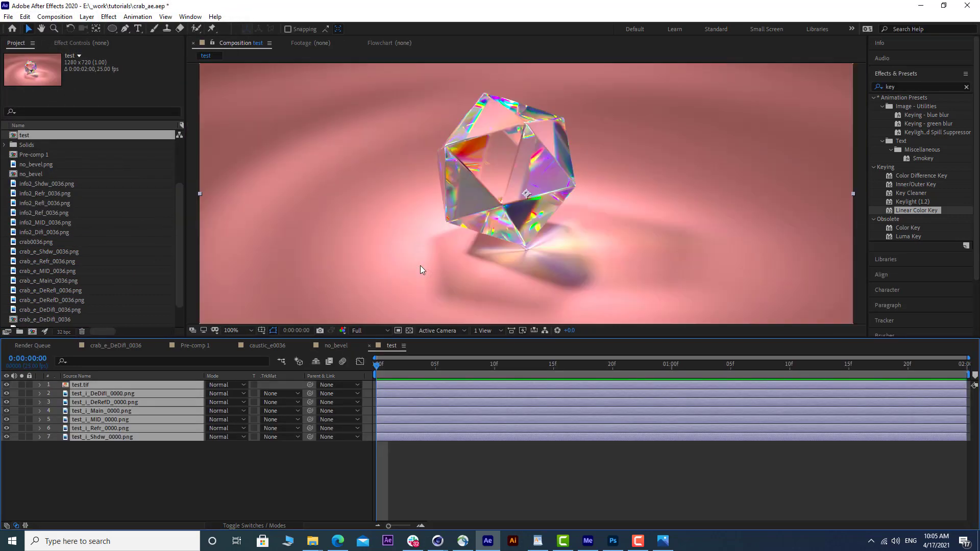
# Step: Move test.tif to the end of the layer stack and place test_i_MID_0000.png beneath it
pyautogui.click(92, 385)
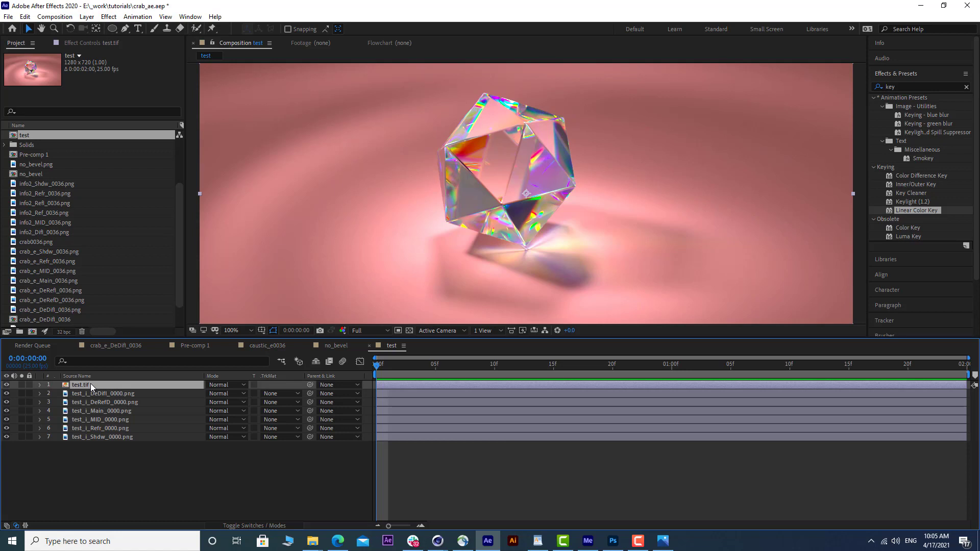
pyautogui.moveTo(90, 384); pyautogui.dragTo(105, 462)
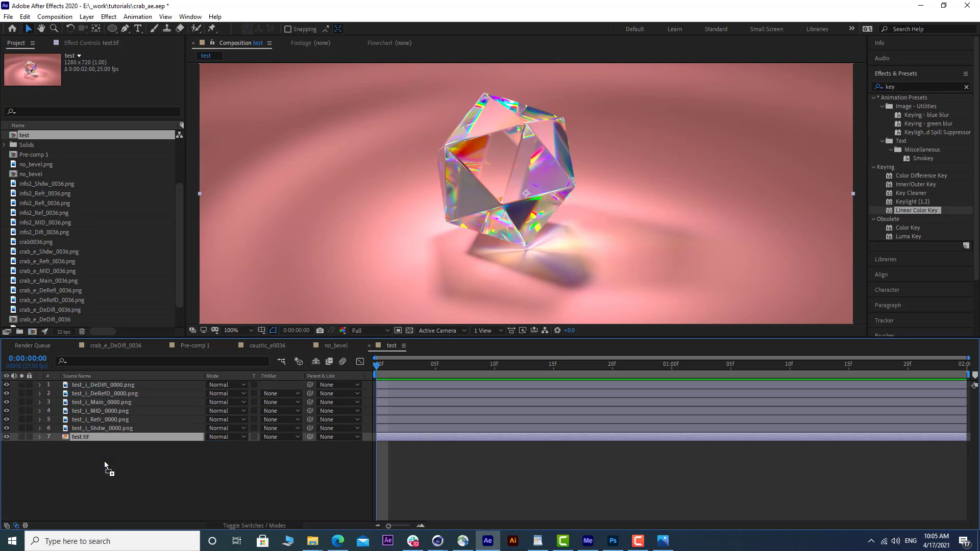
pyautogui.moveTo(87, 412); pyautogui.dragTo(90, 453)
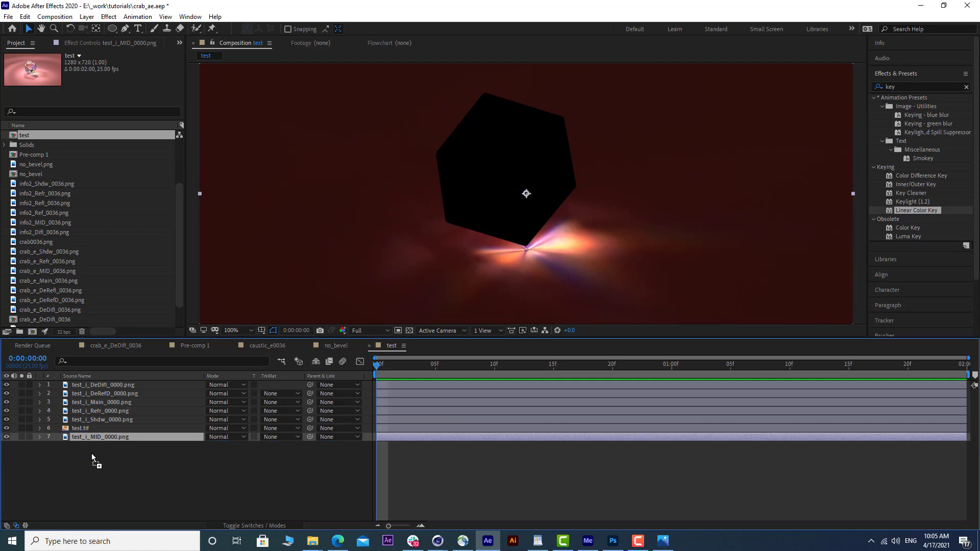
# Step: Solo the test_i_Main_0000.png layer to check it, and delete it from the composition
pyautogui.click(106, 385)
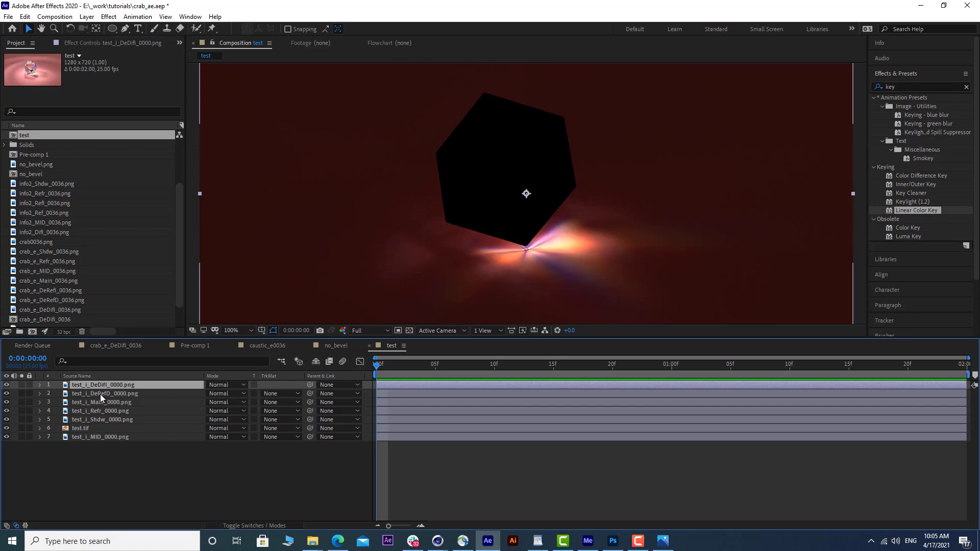
pyautogui.click(100, 394)
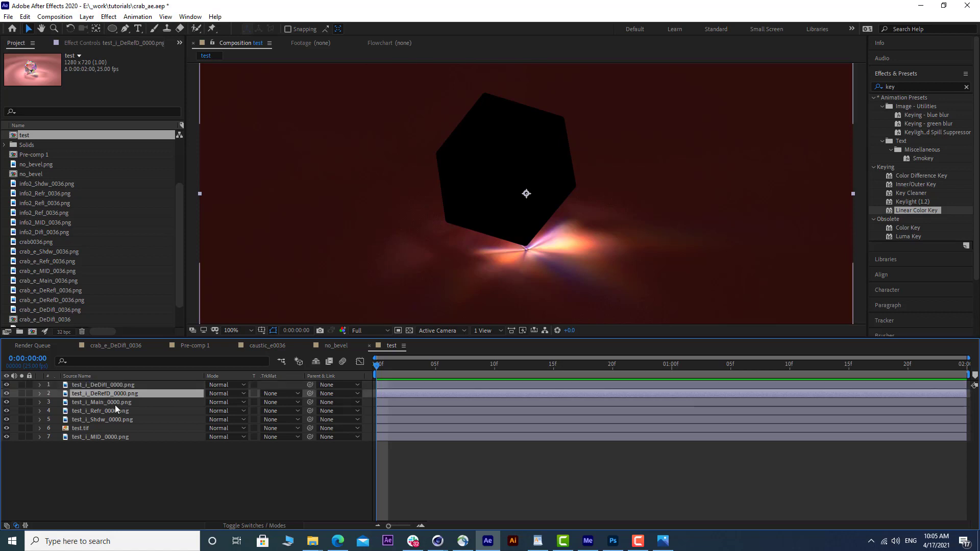
pyautogui.click(82, 403)
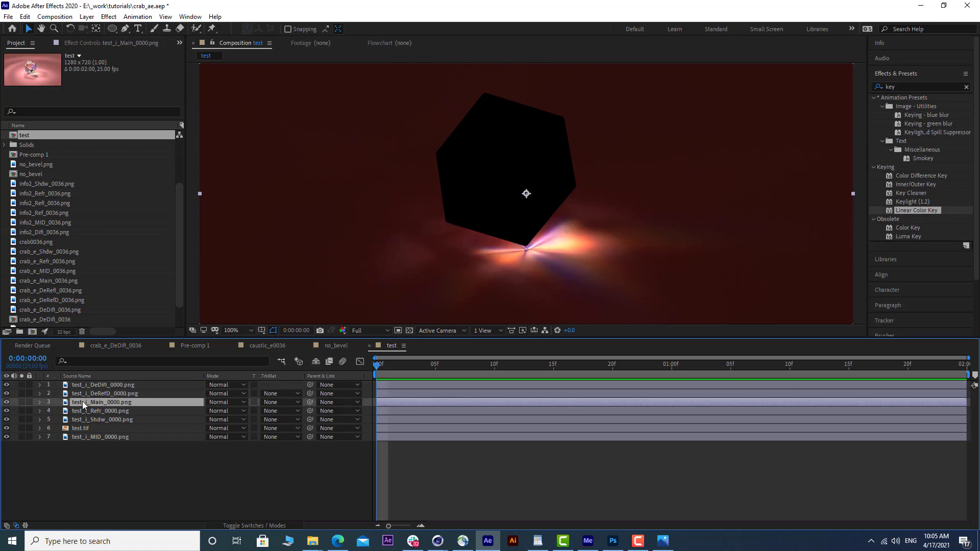
pyautogui.click(22, 401)
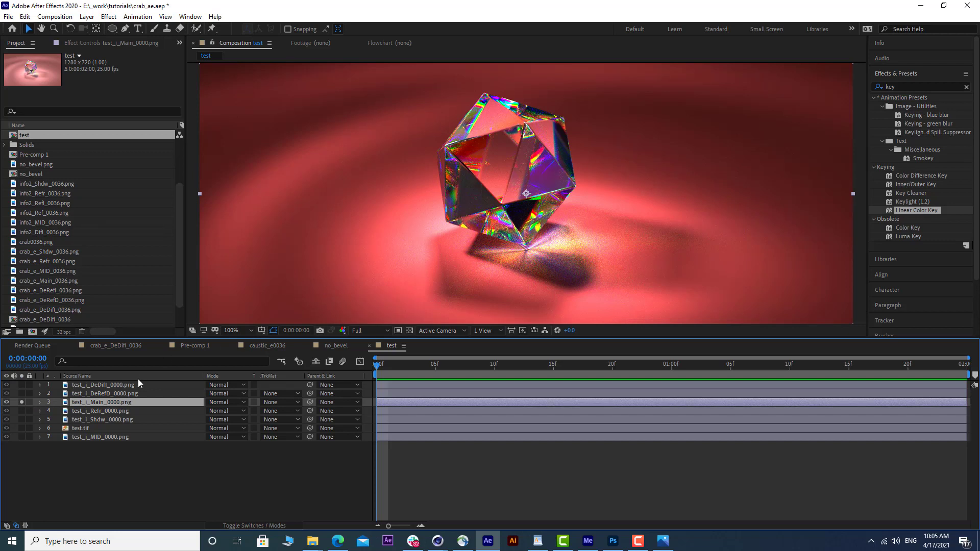
pyautogui.press('Delete')
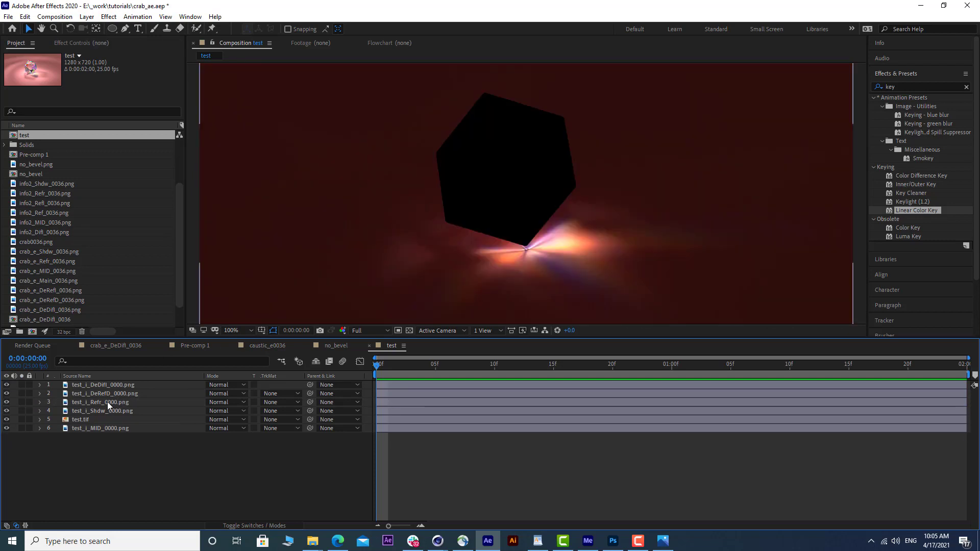
# Step: Hide the DeDifl, DeRefD and Refr pass layers and set test_i_Shdw_0000.png to the Multiply blending mode
pyautogui.click(108, 402)
pyautogui.click(115, 408)
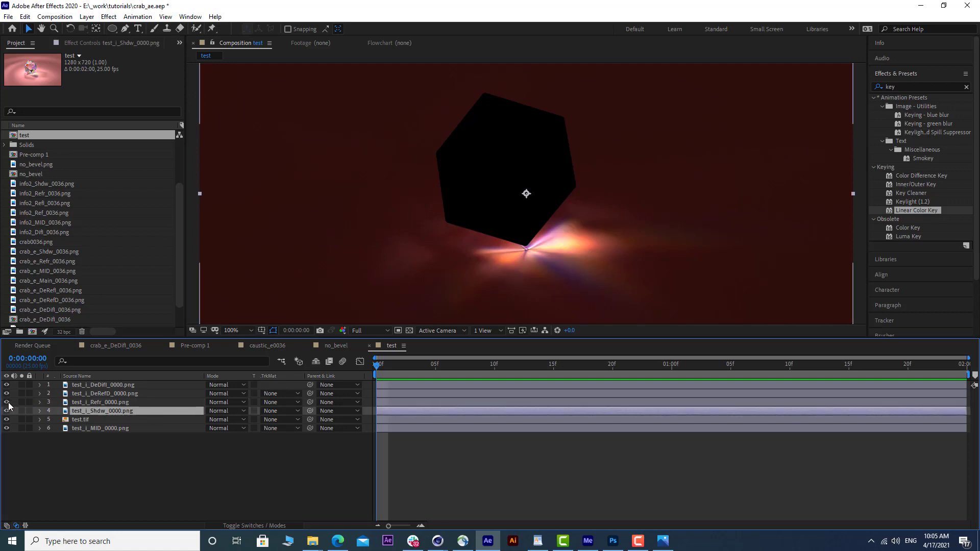
pyautogui.moveTo(8, 402); pyautogui.dragTo(13, 386)
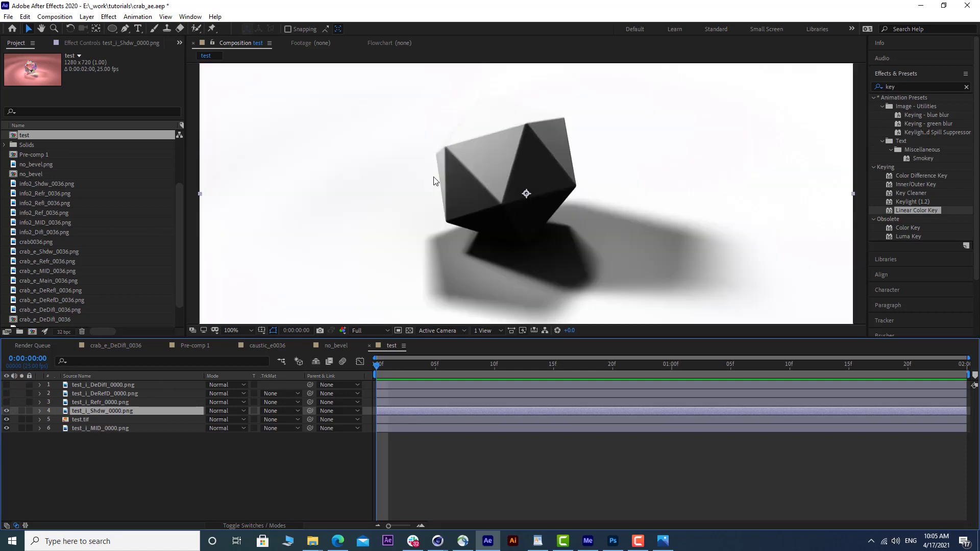
pyautogui.press(',')
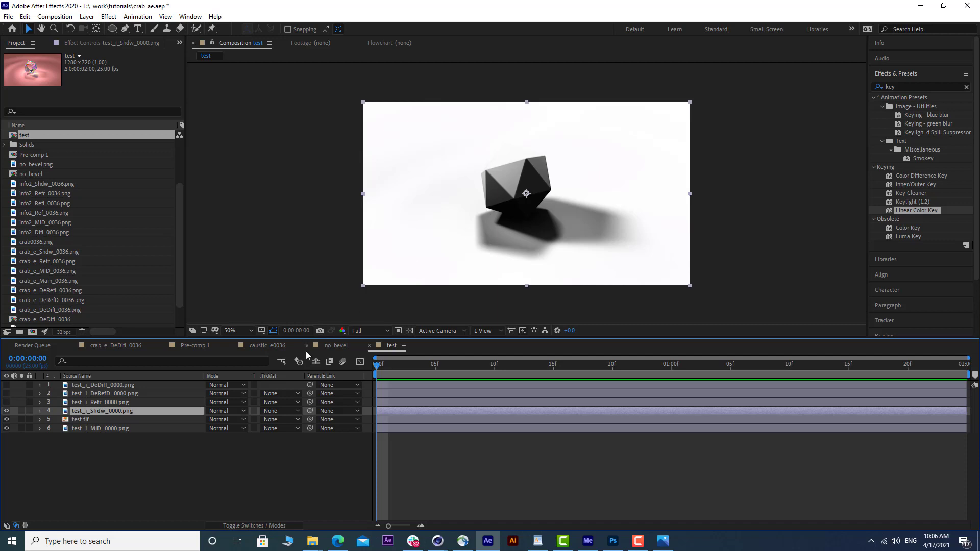
pyautogui.click(225, 411)
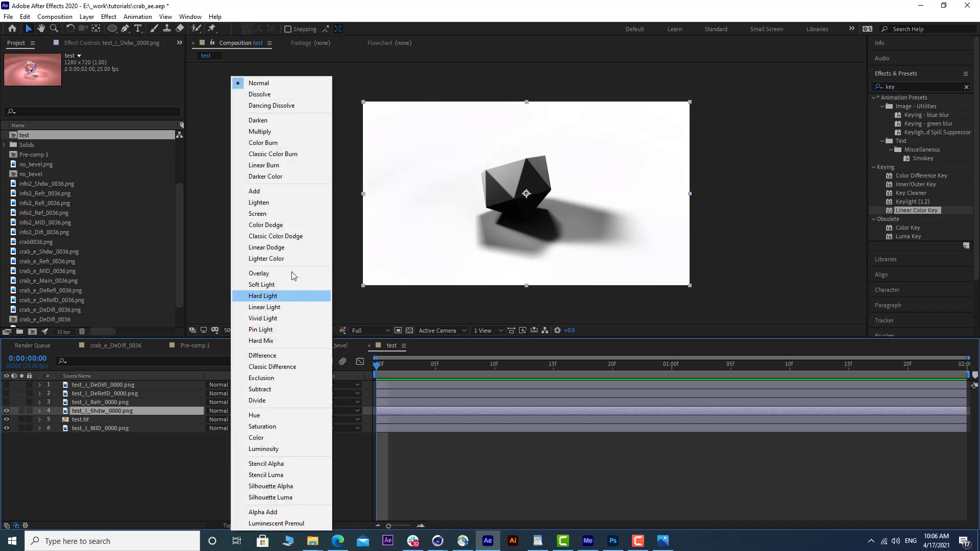
pyautogui.click(282, 134)
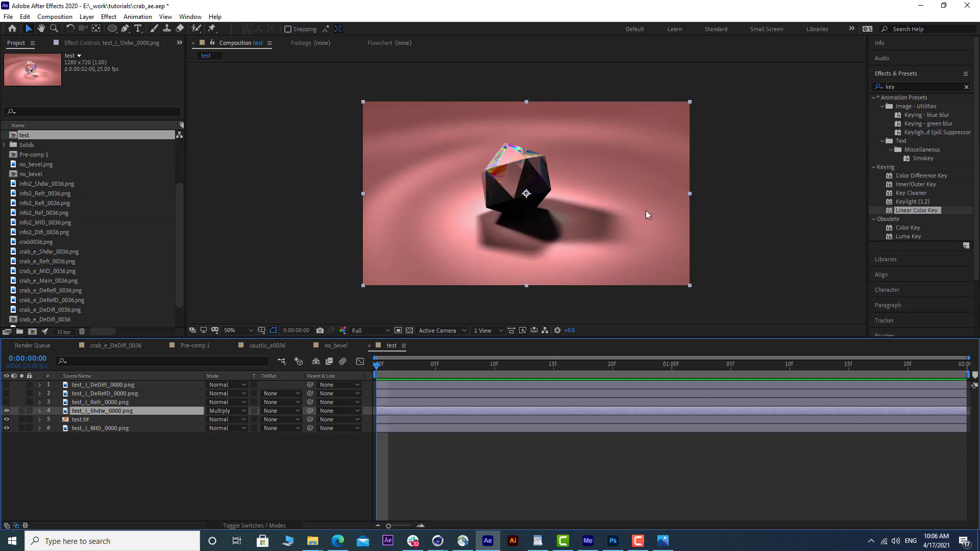
# Step: Set the opacity of the test_i_Shdw_0000.png layer to 30%
pyautogui.press('t')
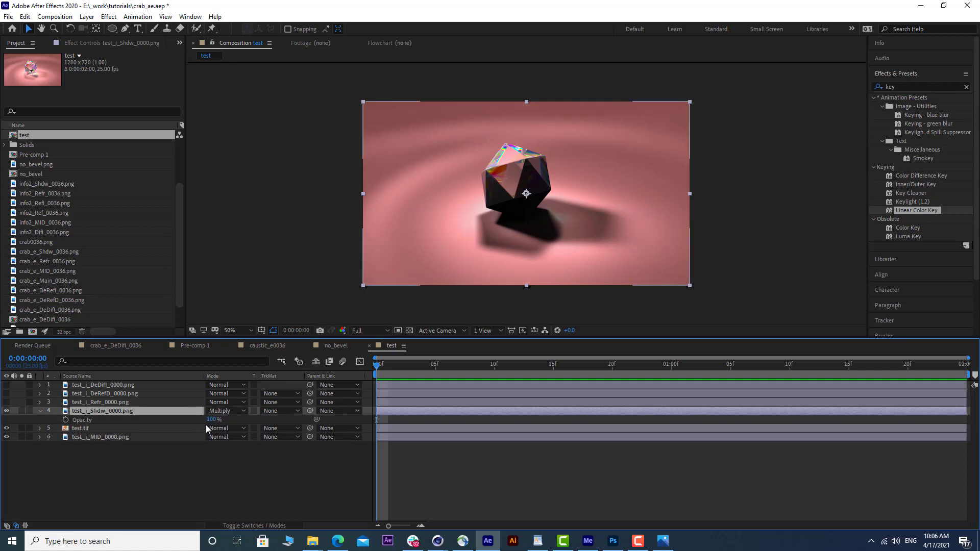
pyautogui.click(214, 419)
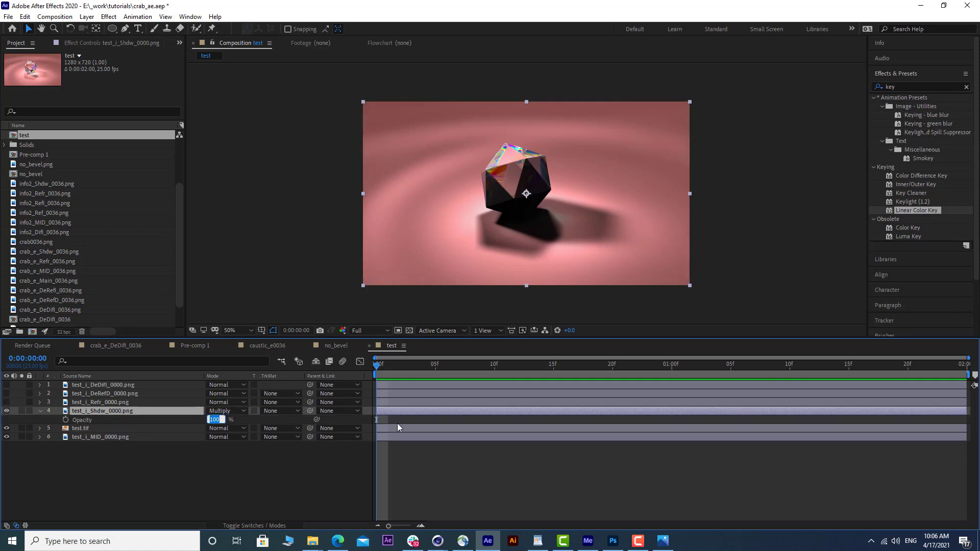
pyautogui.write('5')
pyautogui.press('BackSpace')
pyautogui.write('0')
pyautogui.press('Return')
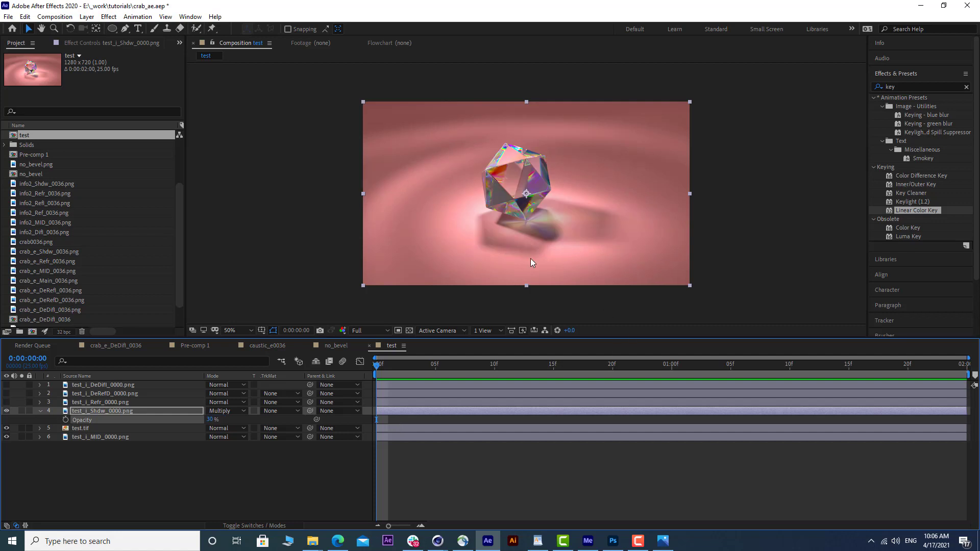
# Step: Move test_i_MID_0000.png directly above the shadow layer and key out its blue shape with Linear Color Key
pyautogui.press('/')
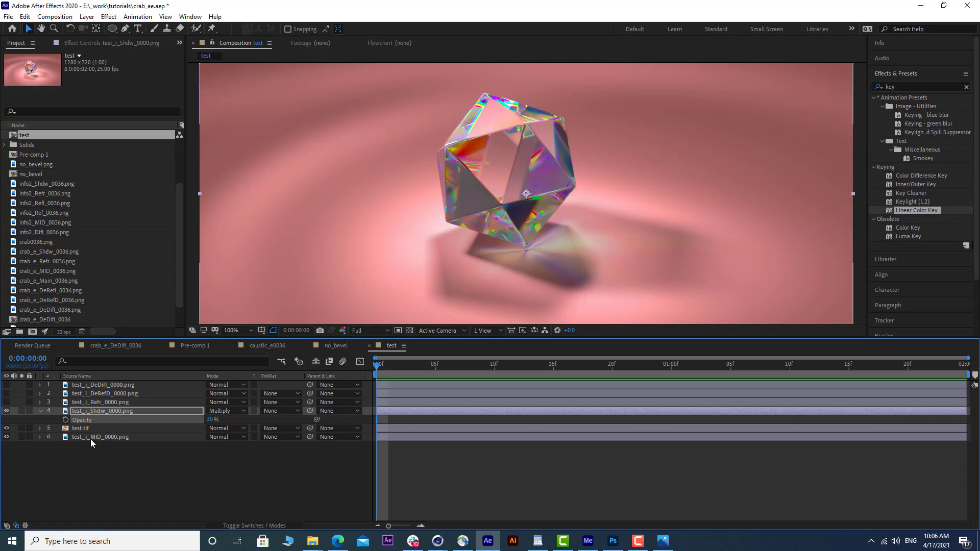
pyautogui.moveTo(91, 438); pyautogui.dragTo(94, 410)
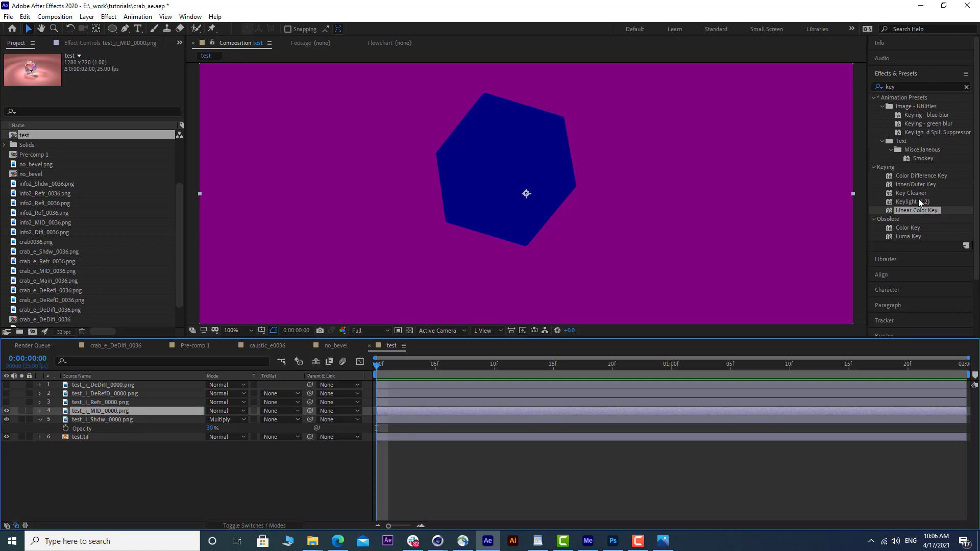
pyautogui.moveTo(917, 209); pyautogui.dragTo(146, 414)
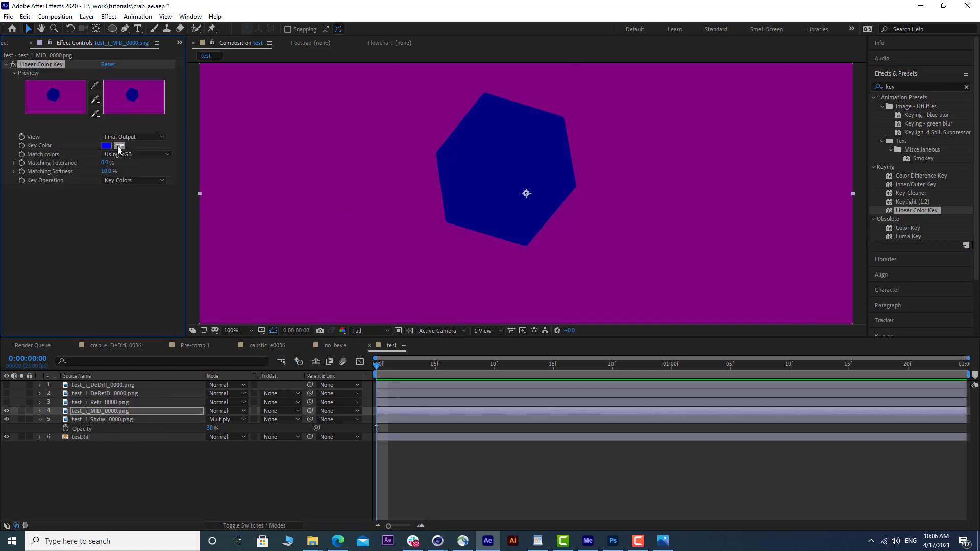
pyautogui.click(470, 137)
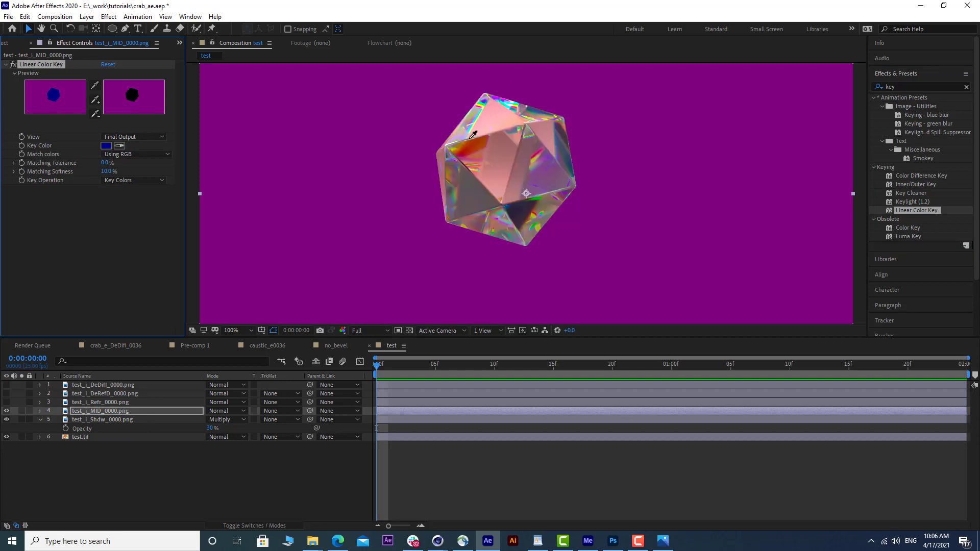
# Step: Set the shadow layer's track matte to Alpha Matte "test_i_MID_0000.png" and toggle the shadow's visibility to compare the result
pyautogui.click(137, 420)
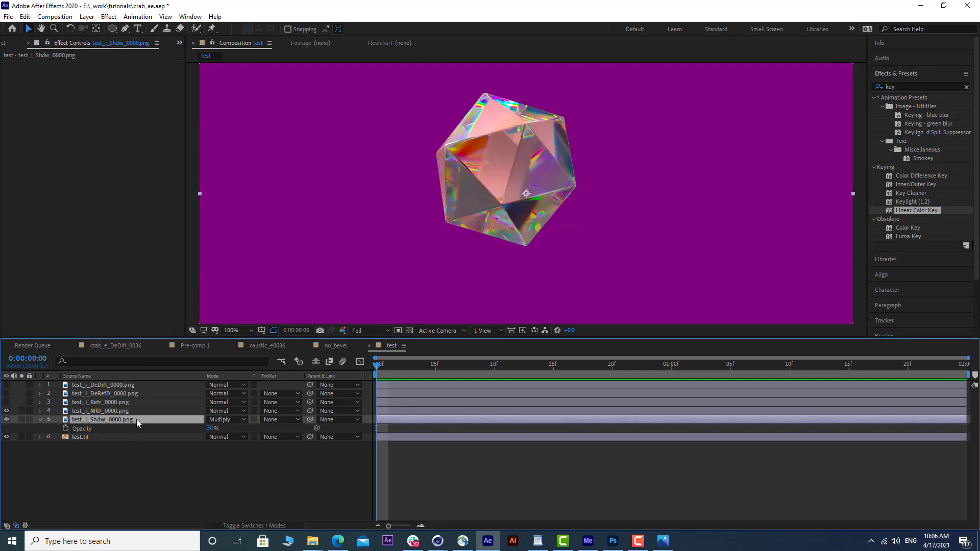
pyautogui.click(278, 420)
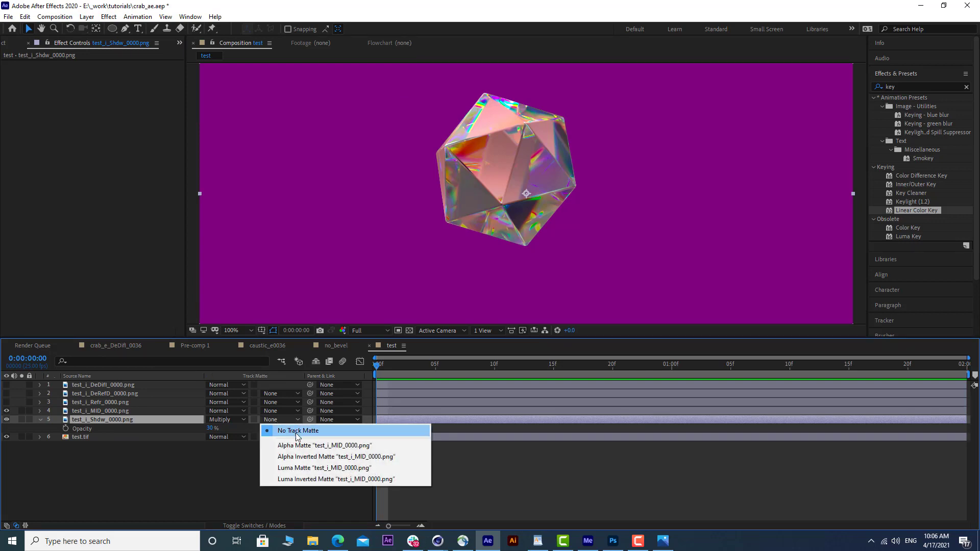
pyautogui.click(308, 446)
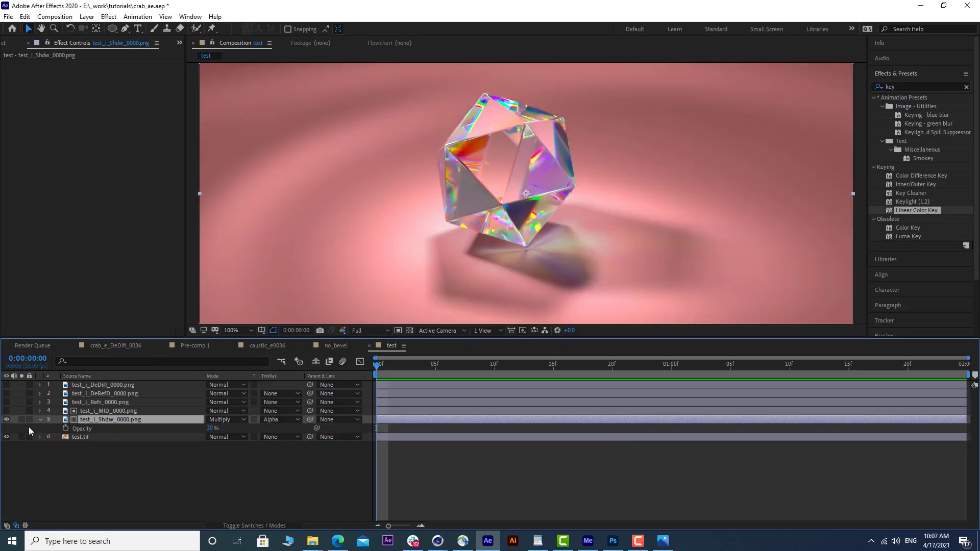
pyautogui.click(5, 420)
pyautogui.click(6, 420)
pyautogui.click(6, 420)
pyautogui.click(6, 420)
pyautogui.scroll(-2, 528, 228)
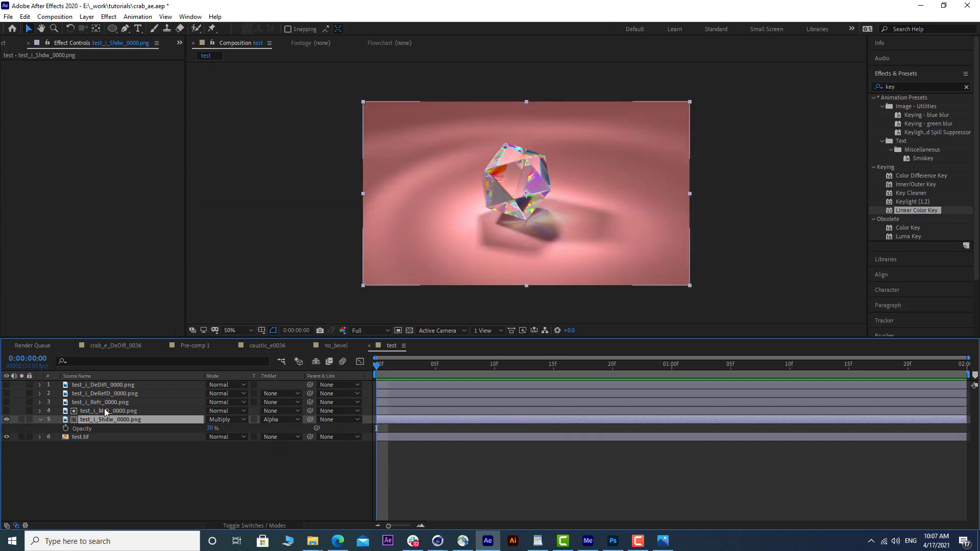
# Step: Show the test_i_Refr_0000.png layer and set its blending mode to Screen
pyautogui.click(108, 404)
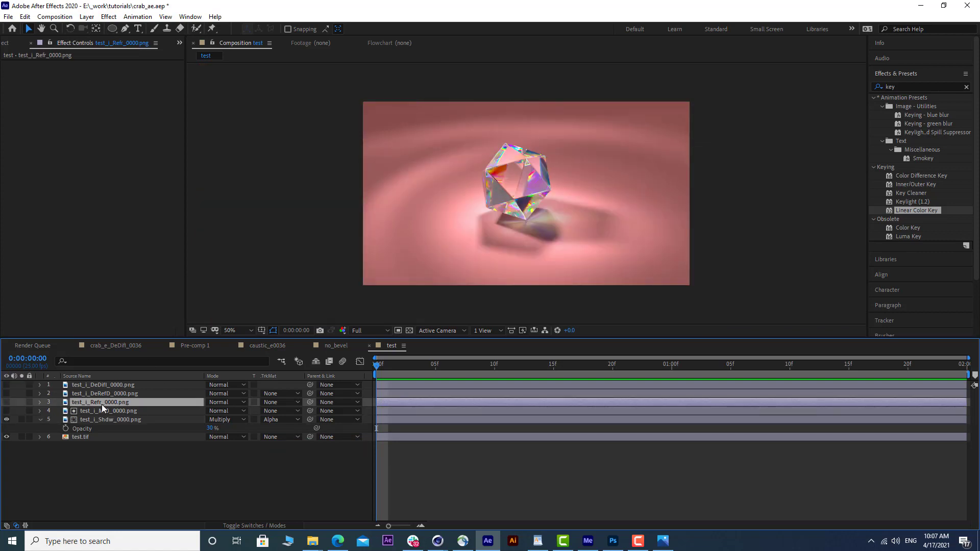
pyautogui.click(7, 403)
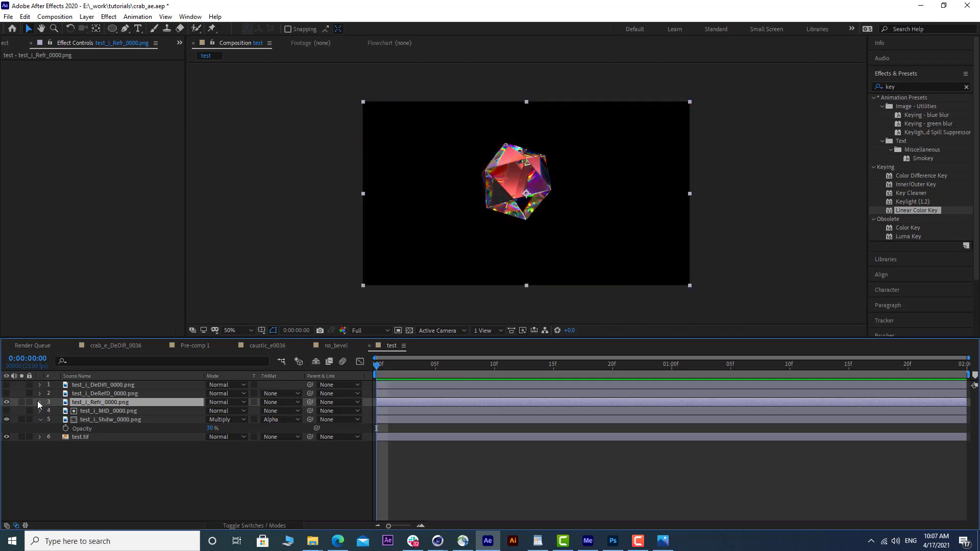
pyautogui.click(224, 402)
pyautogui.click(257, 213)
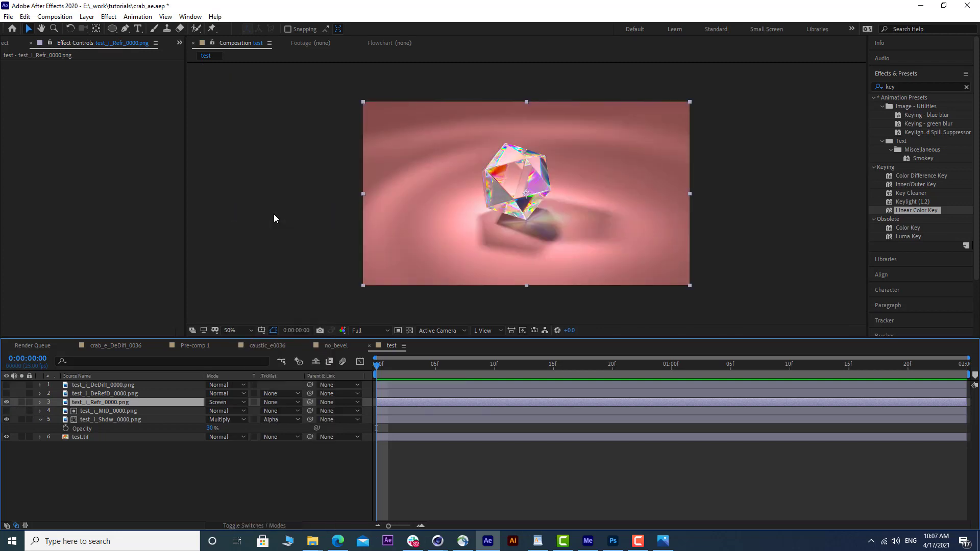
# Step: Toggle the visibility of the test_i_Refr_0000.png layer to compare the image with and without the refraction pass
pyautogui.click(7, 403)
pyautogui.click(7, 402)
pyautogui.click(7, 403)
pyautogui.click(7, 403)
# Step: Move test_i_DeDifl_0000.png directly above the refraction layer, show it and set its blending mode to Screen
pyautogui.click(105, 394)
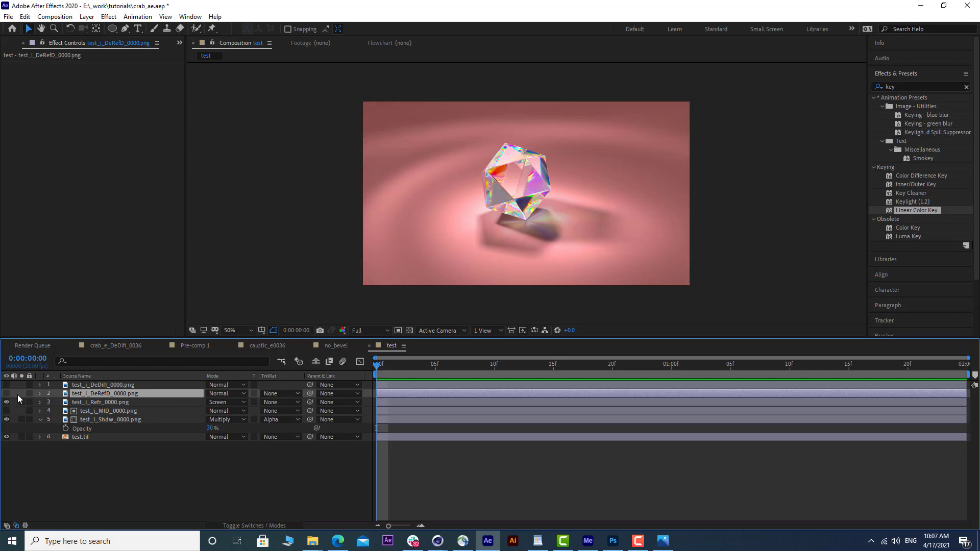
pyautogui.moveTo(84, 388); pyautogui.dragTo(84, 400)
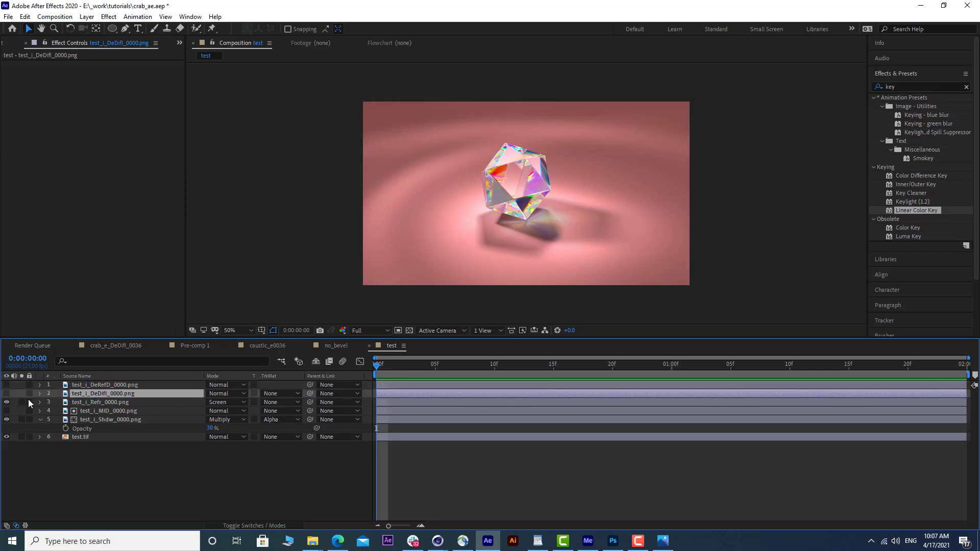
pyautogui.click(7, 393)
pyautogui.click(214, 393)
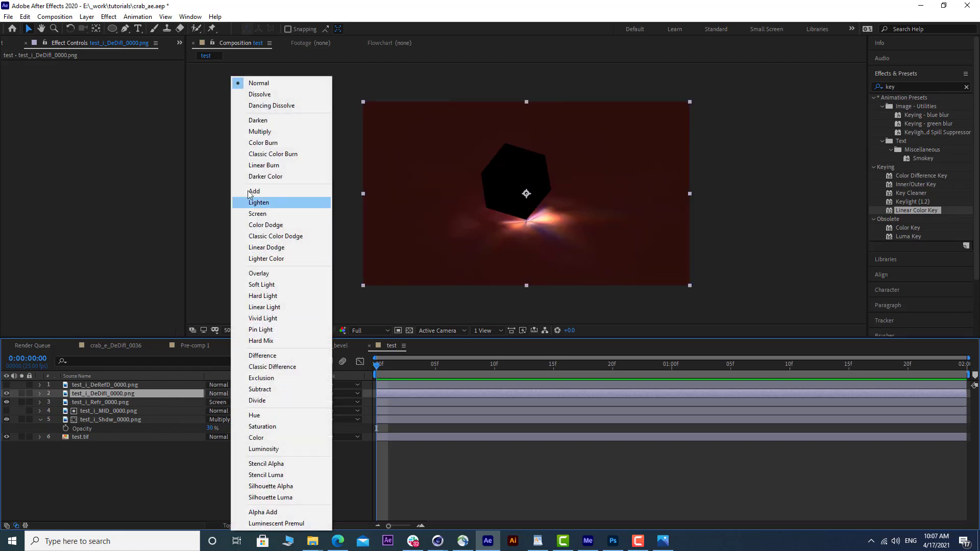
pyautogui.click(259, 216)
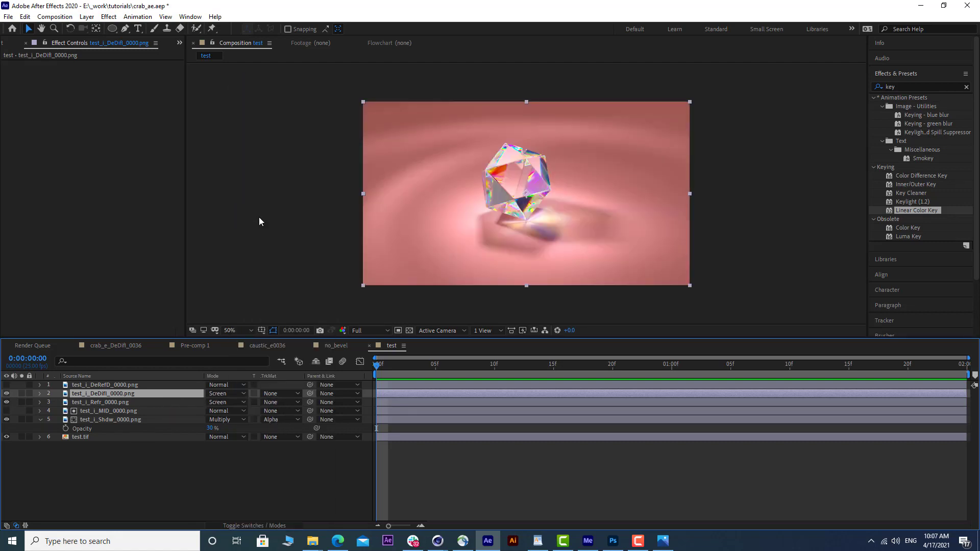
# Step: Toggle the visibility of the test_i_Shdw_0000.png layer repeatedly to compare the caustics with and without the shadow pass
pyautogui.click(6, 419)
pyautogui.click(6, 419)
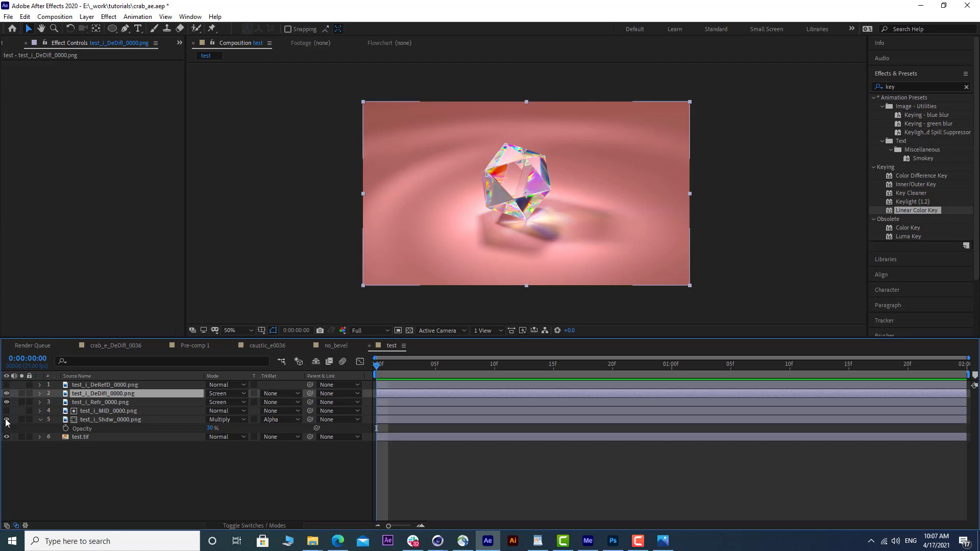
pyautogui.click(6, 419)
pyautogui.click(6, 420)
pyautogui.click(6, 420)
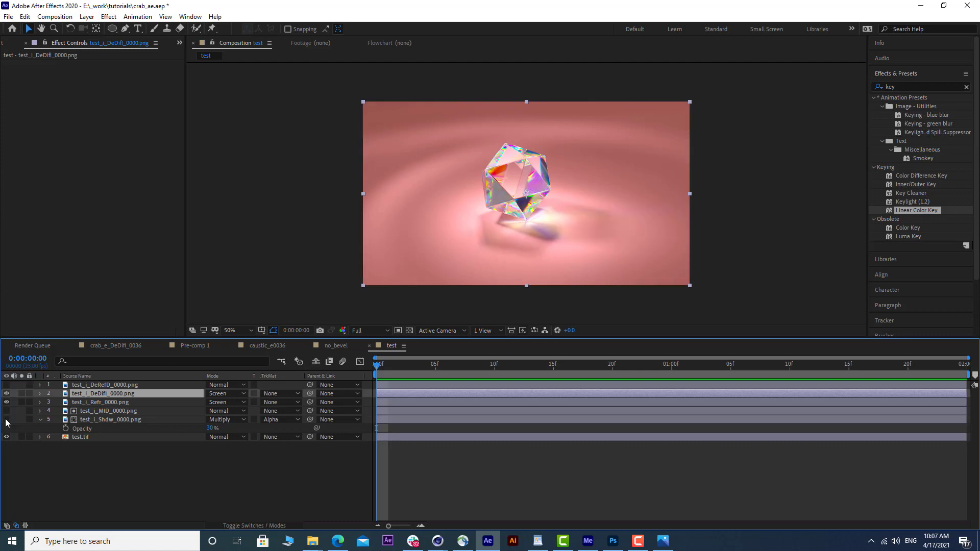
pyautogui.click(6, 419)
pyautogui.click(6, 419)
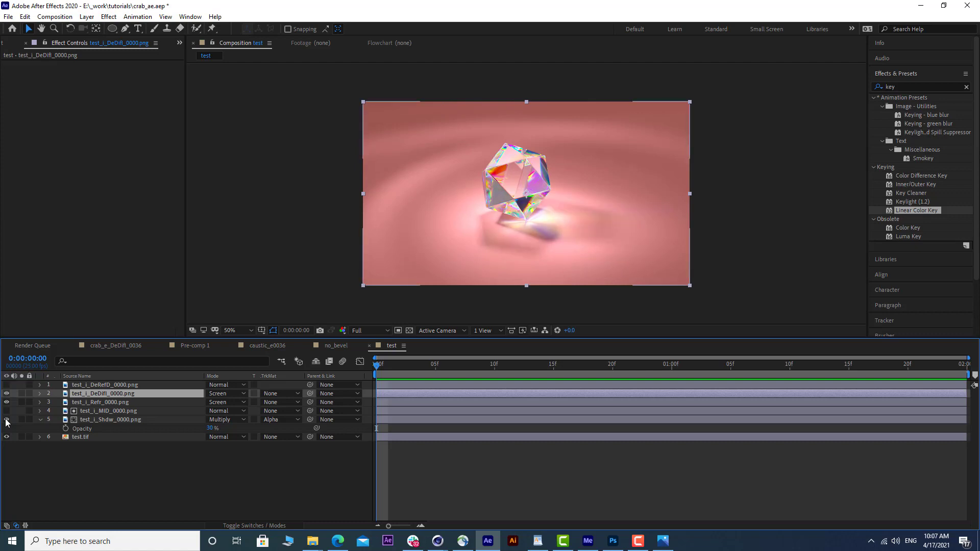
pyautogui.click(6, 420)
pyautogui.click(6, 419)
pyautogui.click(6, 420)
# Step: Show the test_i_DeRefD_0000.png layer, set its blending mode to Screen and check its effect on the image
pyautogui.click(82, 386)
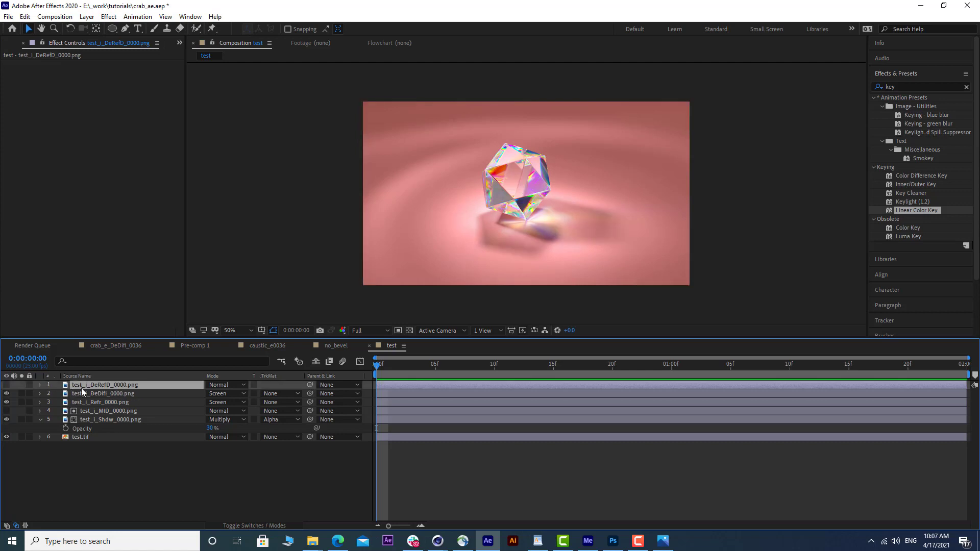
pyautogui.click(6, 385)
pyautogui.click(224, 385)
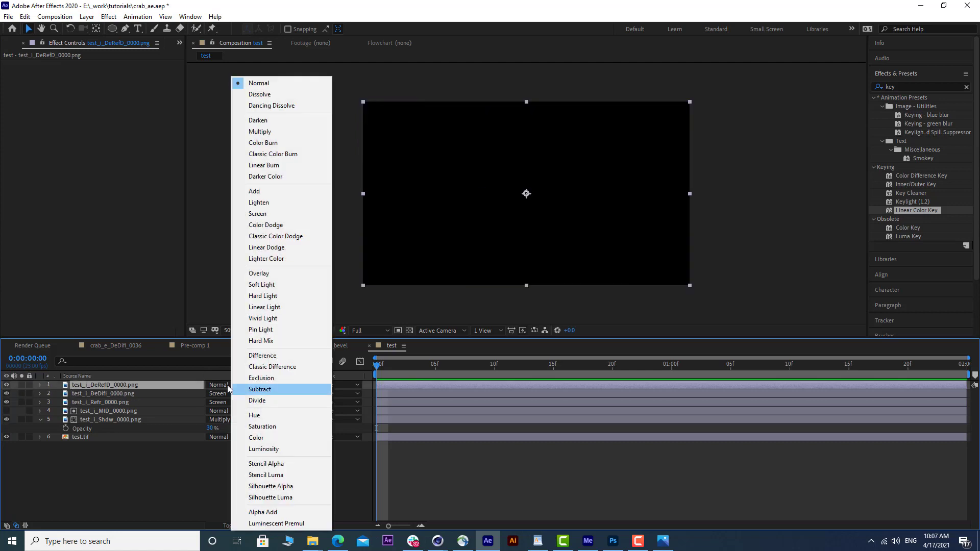
pyautogui.click(258, 213)
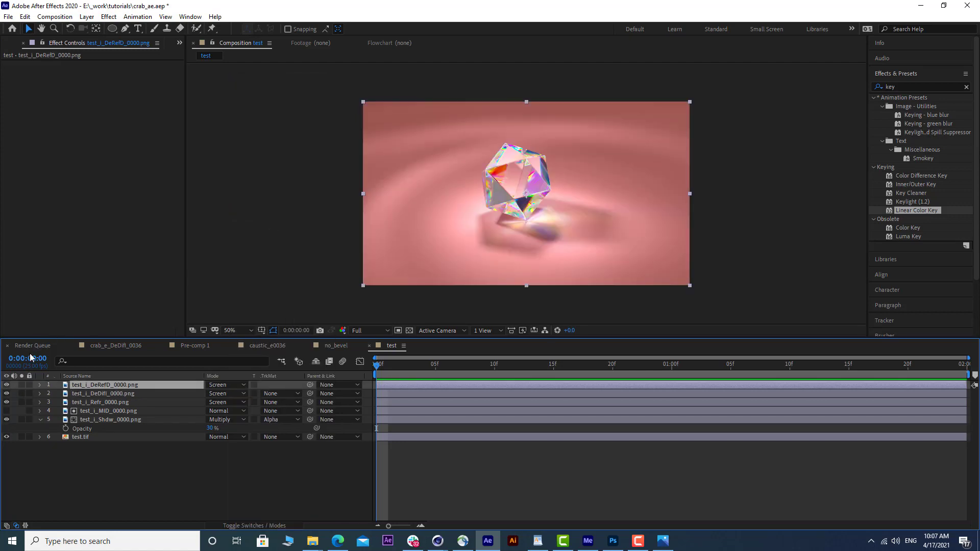
pyautogui.click(7, 386)
pyautogui.scroll(1, 537, 199)
pyautogui.scroll(-1, 537, 199)
# Step: Try duplicating the test_i_DeDifl_0000.png layer and raising the shadow layer's opacity to 100%, undoing each trial
pyautogui.click(131, 394)
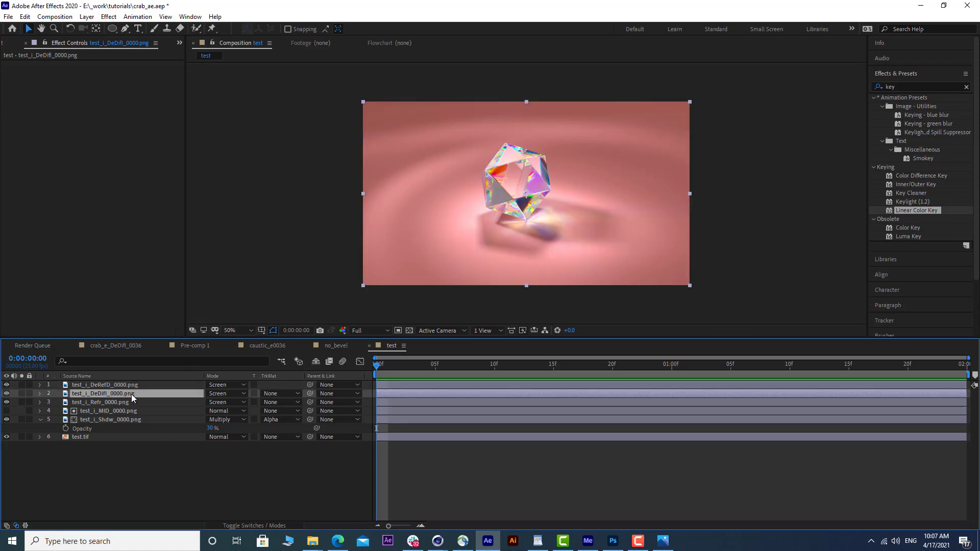
pyautogui.hotkey('ctrl', 'd')
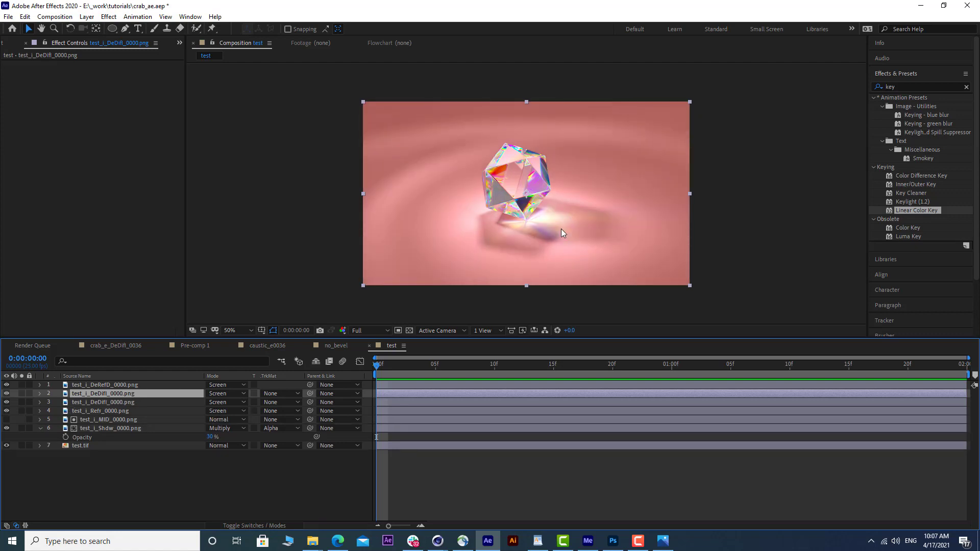
pyautogui.hotkey('ctrl', 'z')
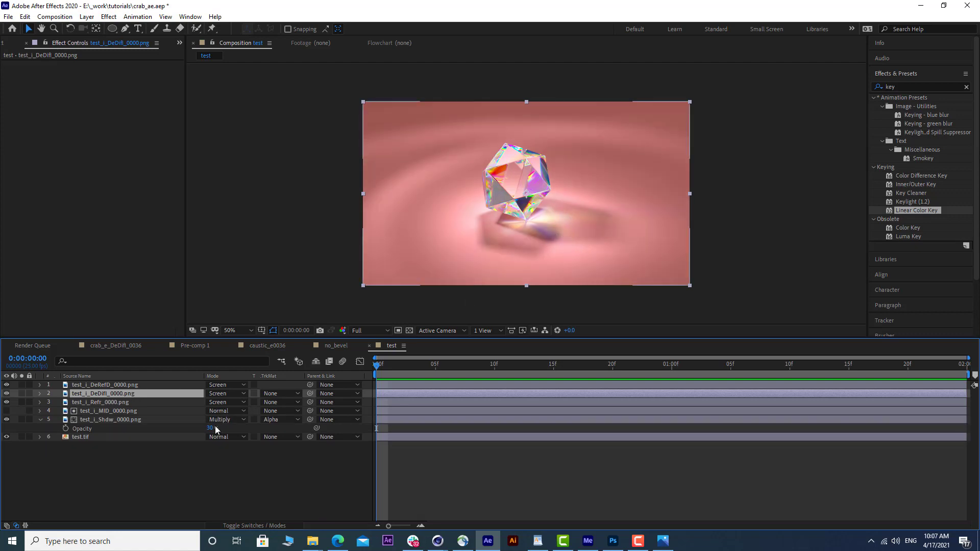
pyautogui.moveTo(210, 428); pyautogui.dragTo(264, 428)
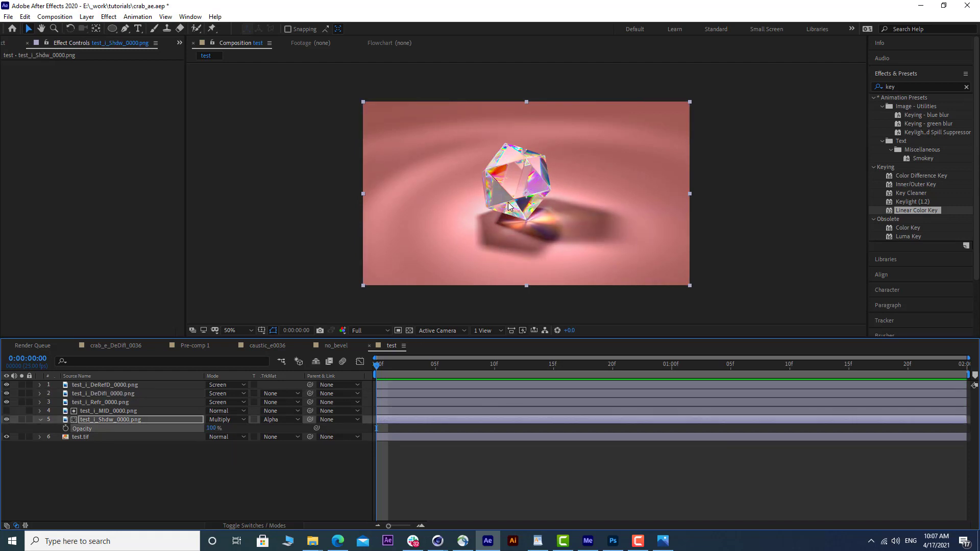
pyautogui.hotkey('ctrl', 'z')
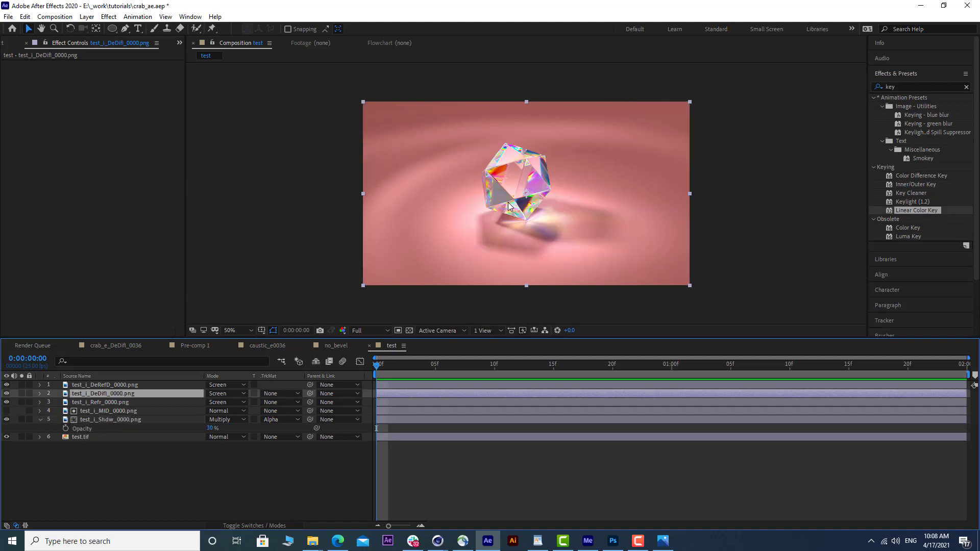
# Step: Switch to Cinema 4D, close the Picture Viewer and Octane settings windows, and bring up the le_caustics.c4d project
pyautogui.click(77, 437)
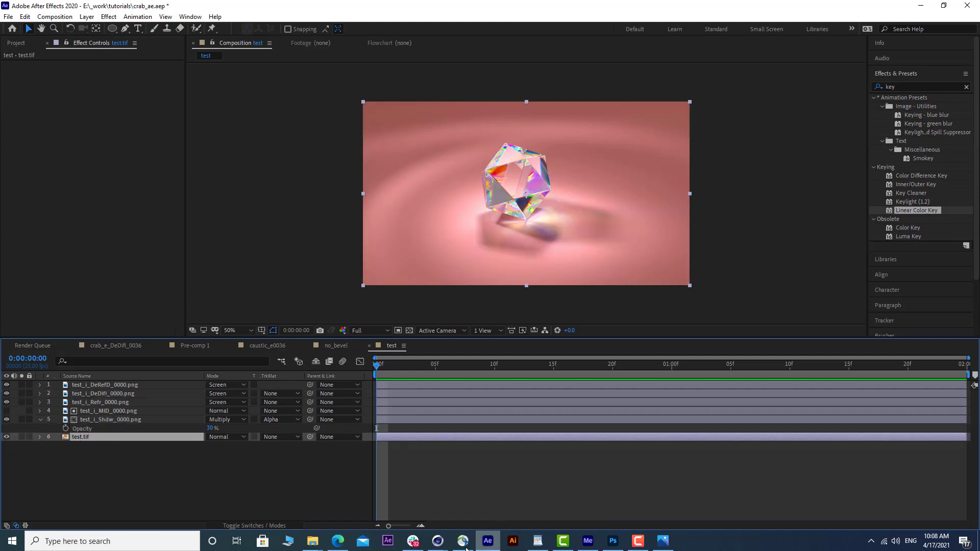
pyautogui.moveTo(438, 541)
pyautogui.click(533, 509)
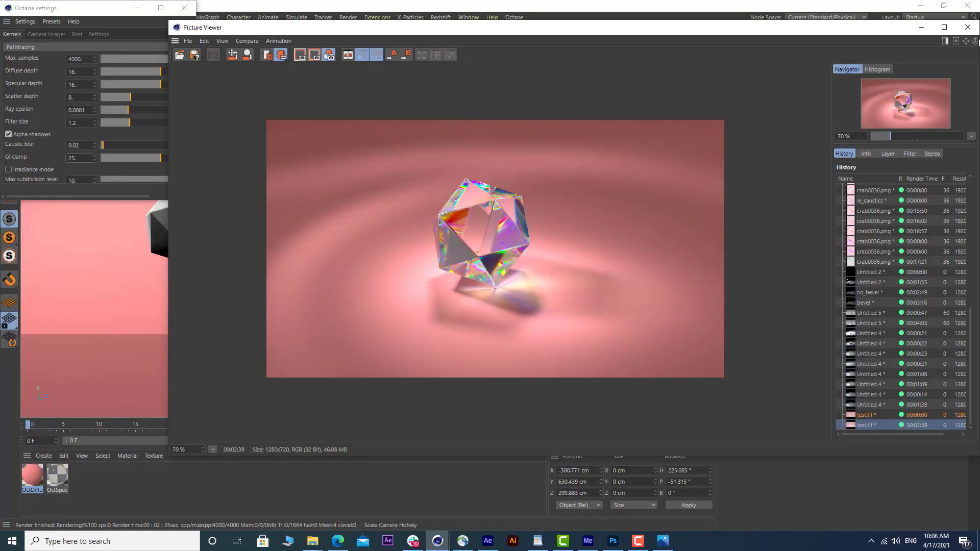
pyautogui.click(967, 27)
pyautogui.click(189, 8)
pyautogui.click(469, 18)
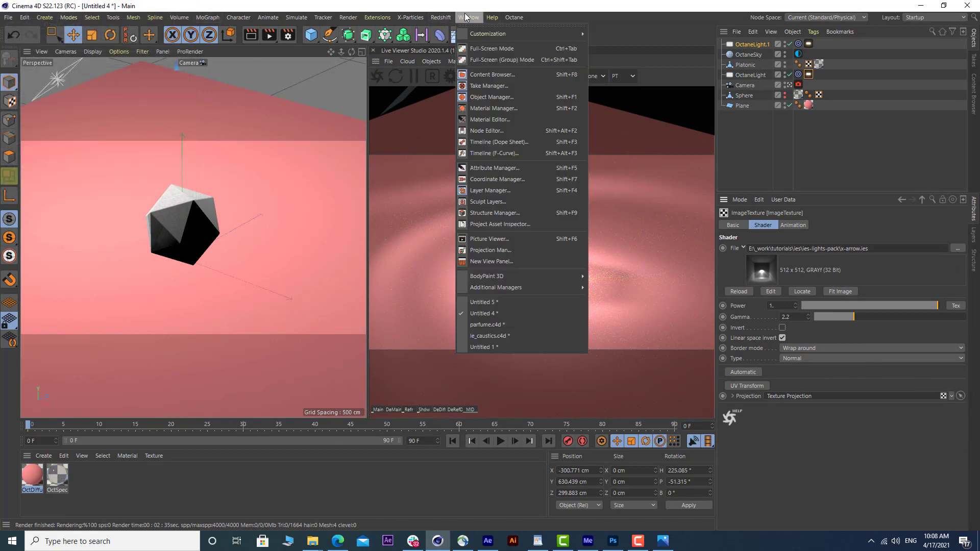
pyautogui.click(485, 337)
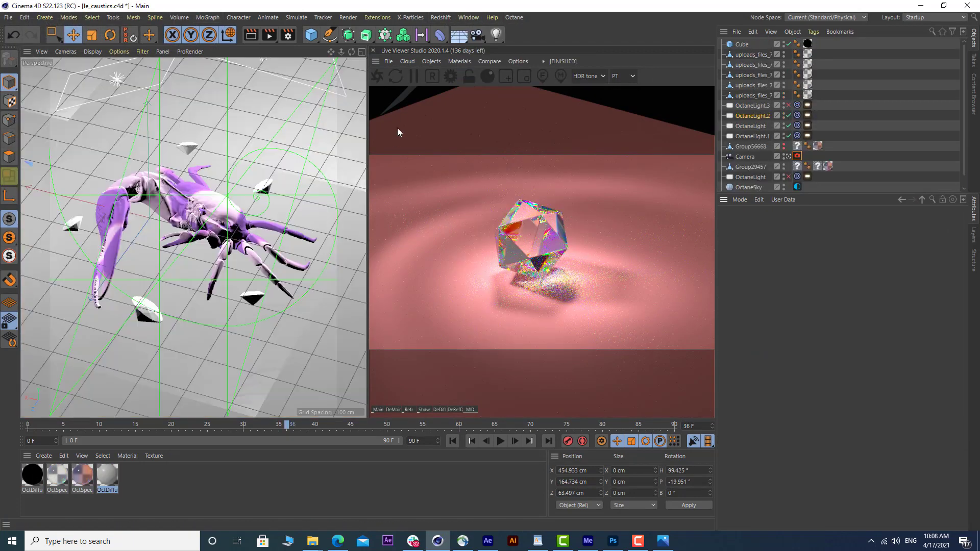
# Step: Render the crab scene in the Live Viewer, leave the scene camera for a wide view and delete the disabled OctaneLight.3
pyautogui.click(377, 76)
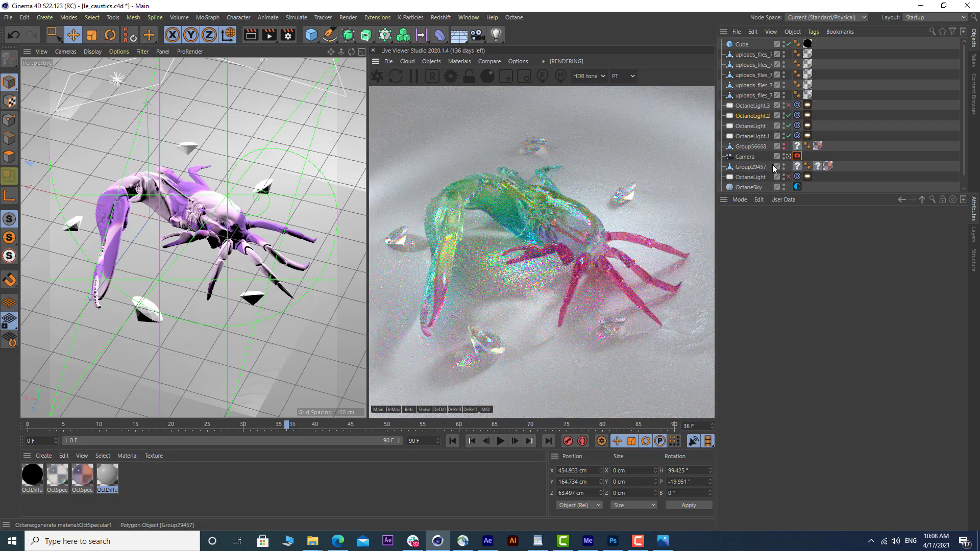
pyautogui.click(785, 157)
pyautogui.keyDown('alt'); pyautogui.moveTo(100, 271); pyautogui.dragTo(94, 393, button='right'); pyautogui.keyUp('alt')
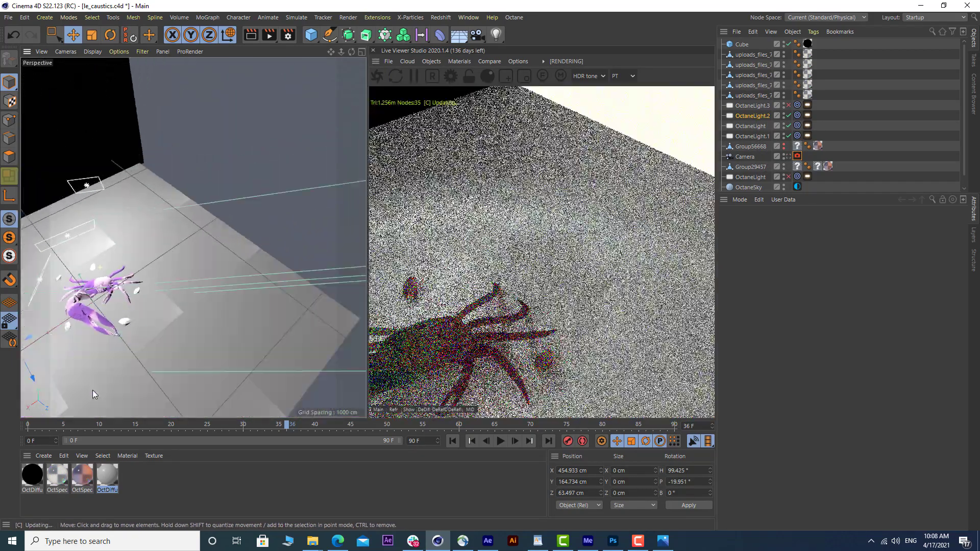
pyautogui.keyDown('alt'); pyautogui.moveTo(94, 393); pyautogui.dragTo(106, 286); pyautogui.keyUp('alt')
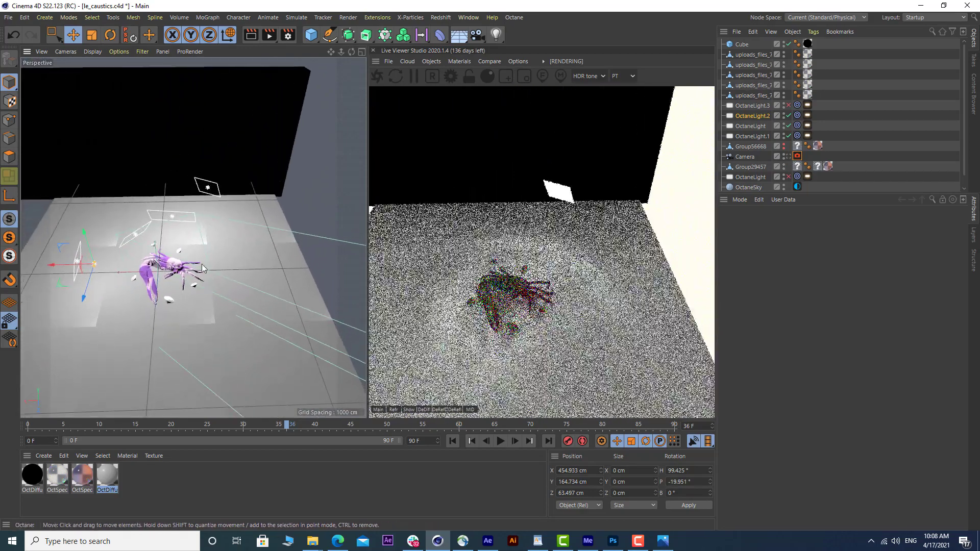
pyautogui.press('Delete')
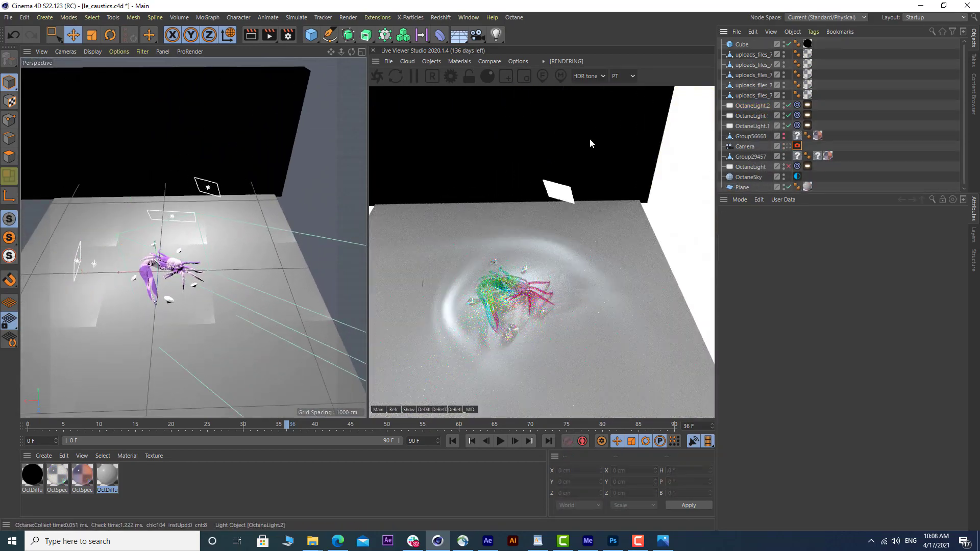
# Step: Examine the remaining Octane lights and the light settings of OctaneLight.2 and OctaneLight.1, then return to the scene camera view
pyautogui.click(208, 191)
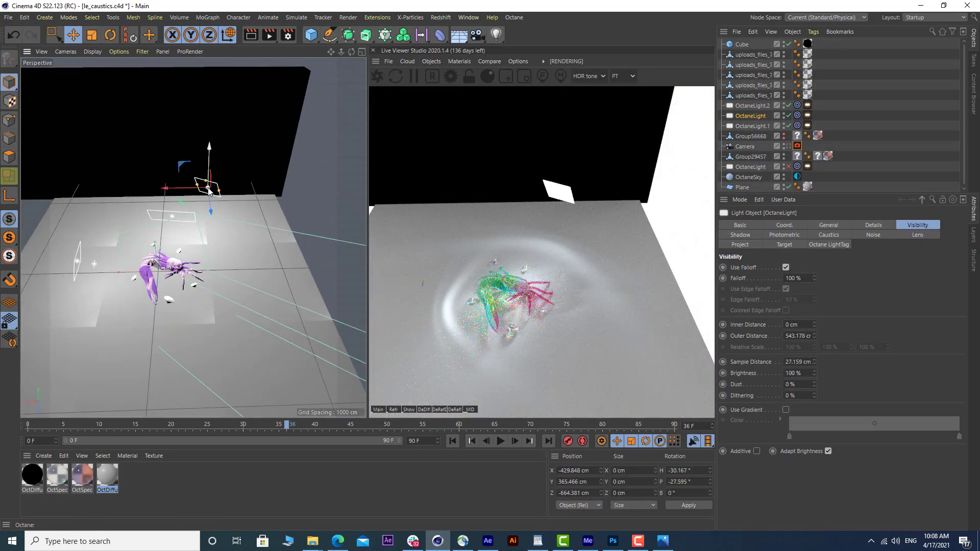
pyautogui.keyDown('shift'); pyautogui.click(77, 266); pyautogui.keyUp('shift')
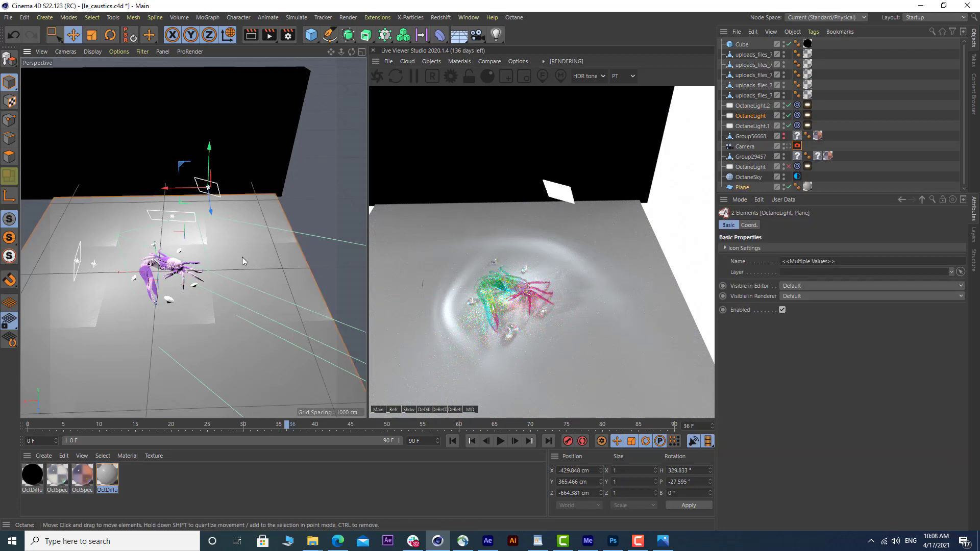
pyautogui.click(754, 105)
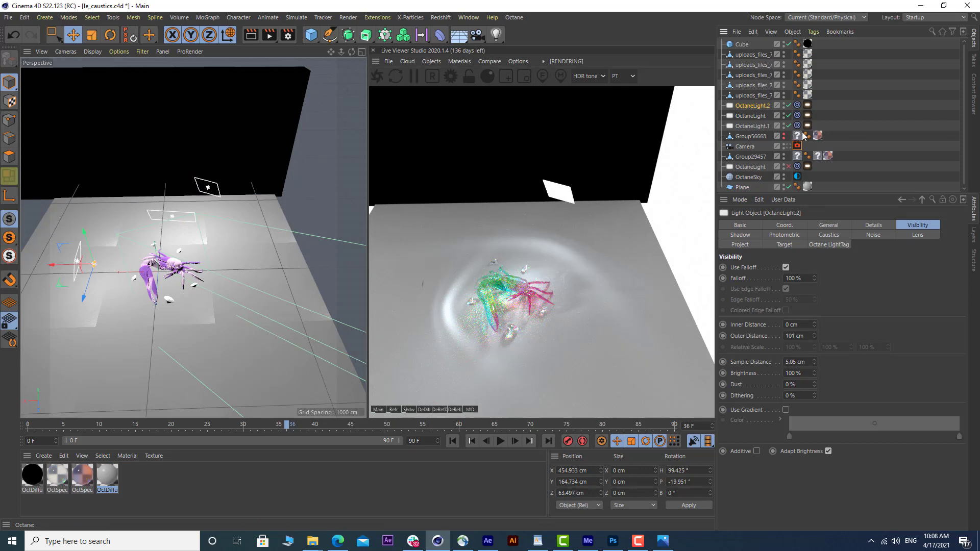
pyautogui.click(807, 105)
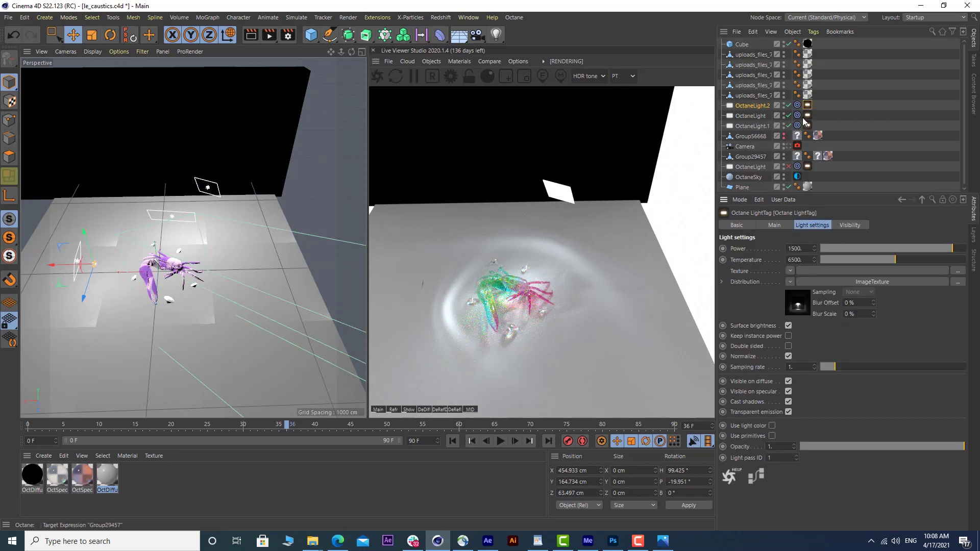
pyautogui.click(755, 116)
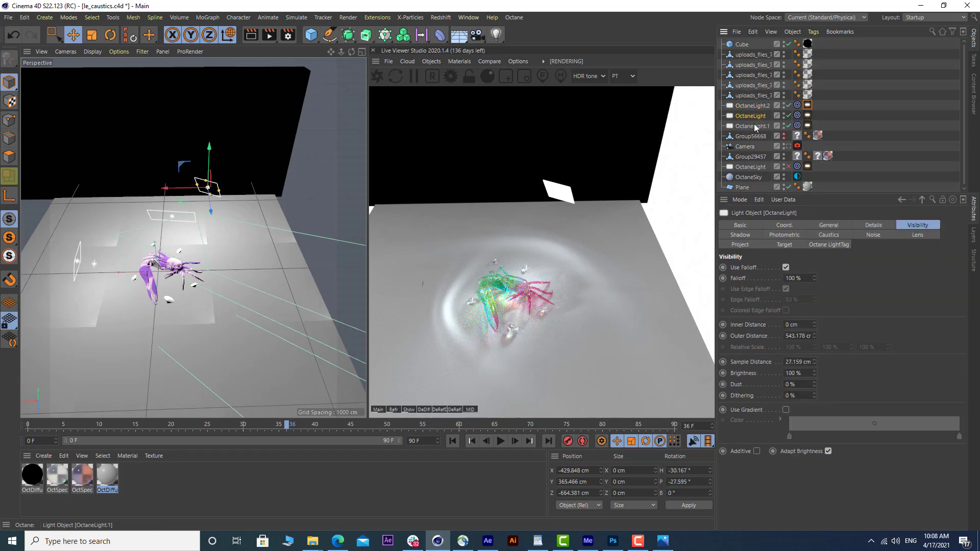
pyautogui.click(753, 126)
pyautogui.click(807, 125)
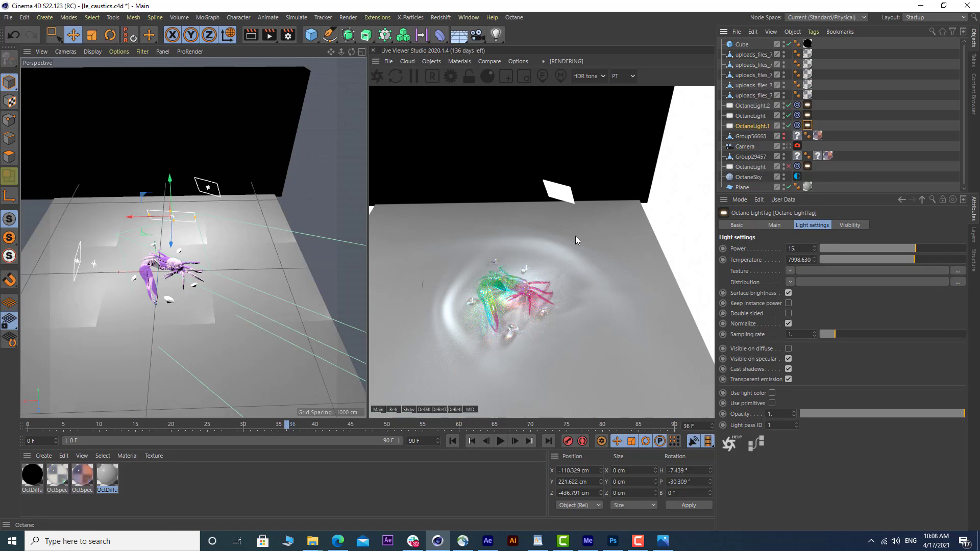
pyautogui.click(788, 146)
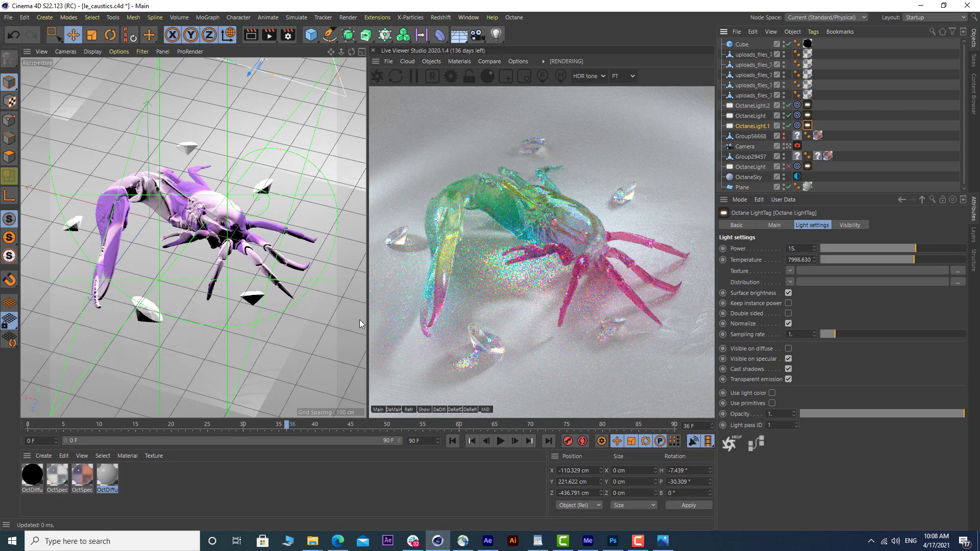
# Step: Open the crab's OctSpecular material in the Octane Node Editor and examine the gradient connected to its Transmission
pyautogui.doubleClick(84, 474)
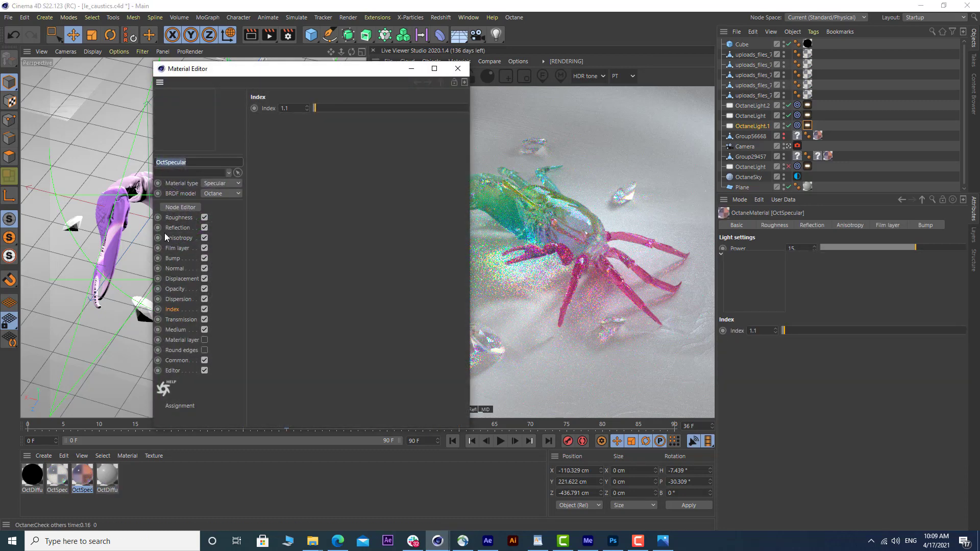
pyautogui.click(182, 209)
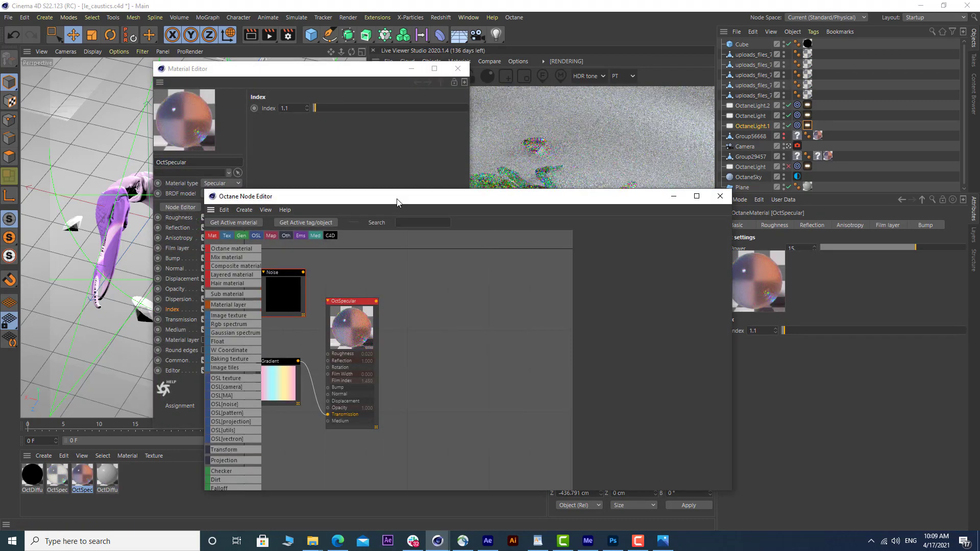
pyautogui.moveTo(398, 198); pyautogui.dragTo(480, 170)
pyautogui.click(346, 370)
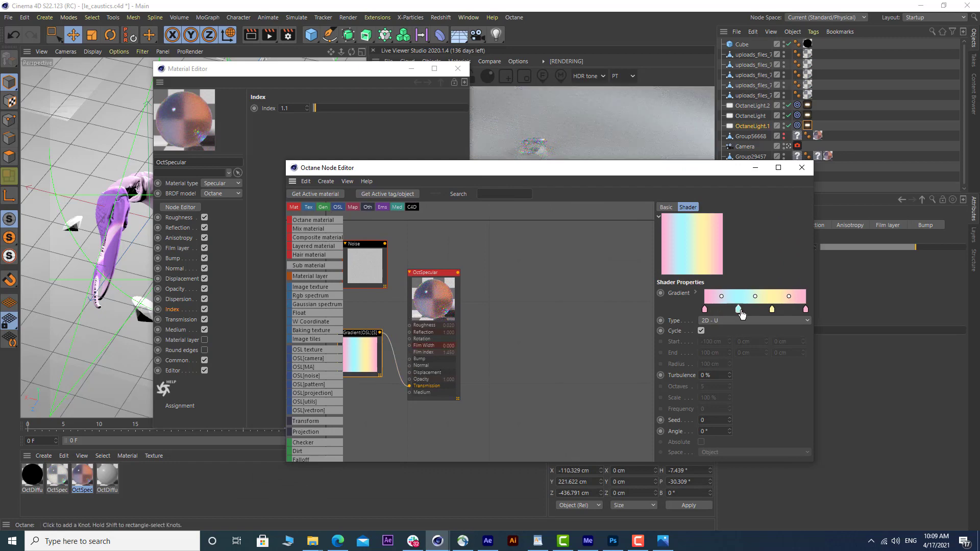
pyautogui.moveTo(610, 174); pyautogui.dragTo(207, 248)
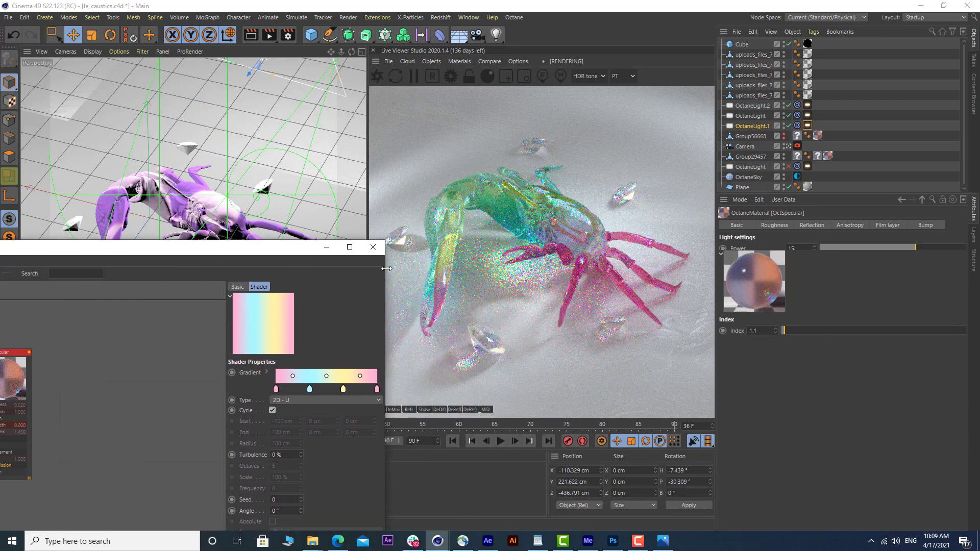
pyautogui.moveTo(125, 249); pyautogui.dragTo(276, 152)
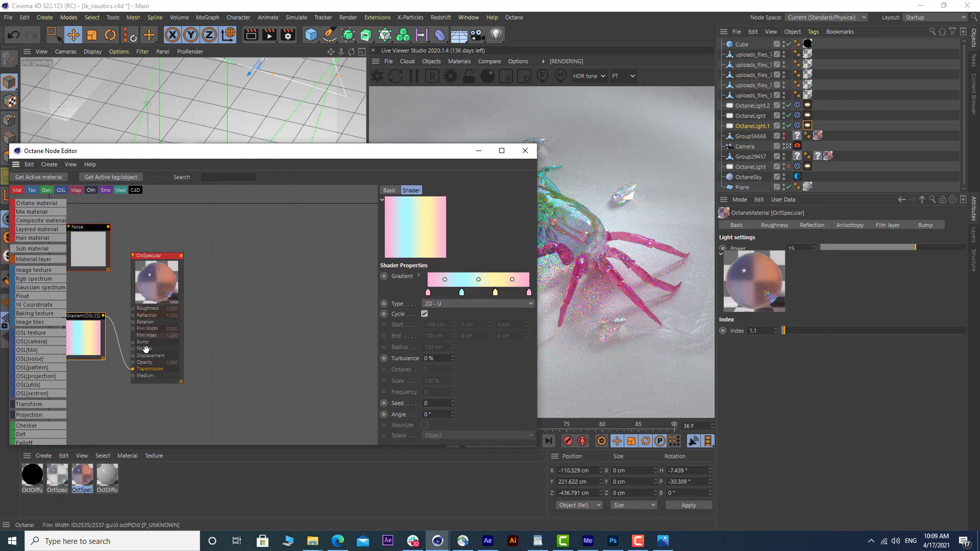
# Step: Move the Node Editor aside to see the crab render and select the OctSpecular material node
pyautogui.moveTo(424, 147); pyautogui.dragTo(280, 166)
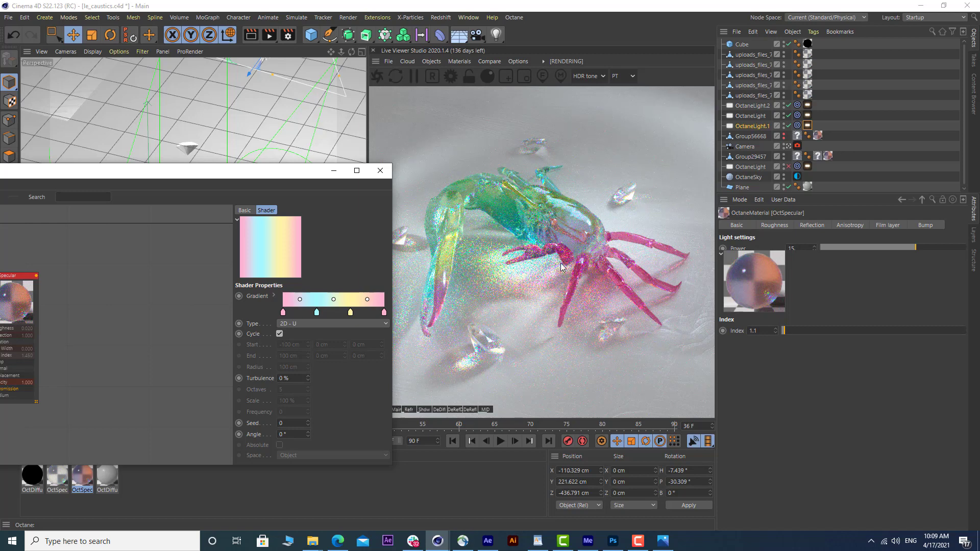
pyautogui.moveTo(260, 172); pyautogui.dragTo(356, 125)
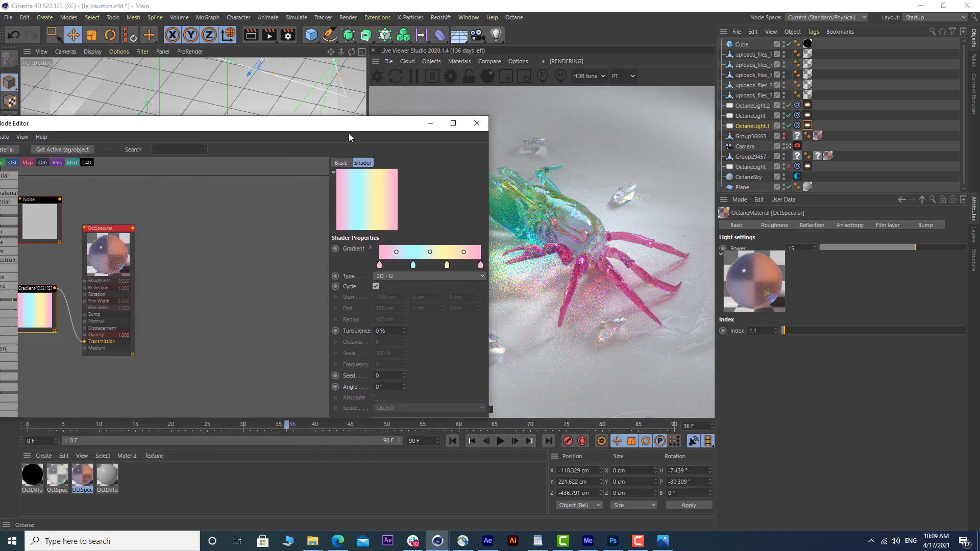
pyautogui.click(118, 258)
# Step: Review the glass polyhedron renders stored in the Picture Viewer history, comparing their dispersion and caustics
pyautogui.click(469, 18)
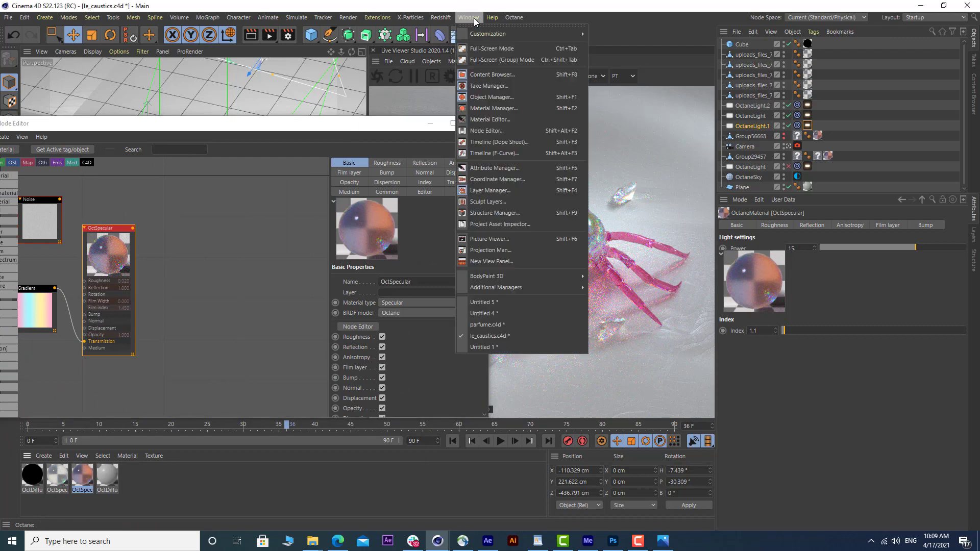
pyautogui.click(508, 240)
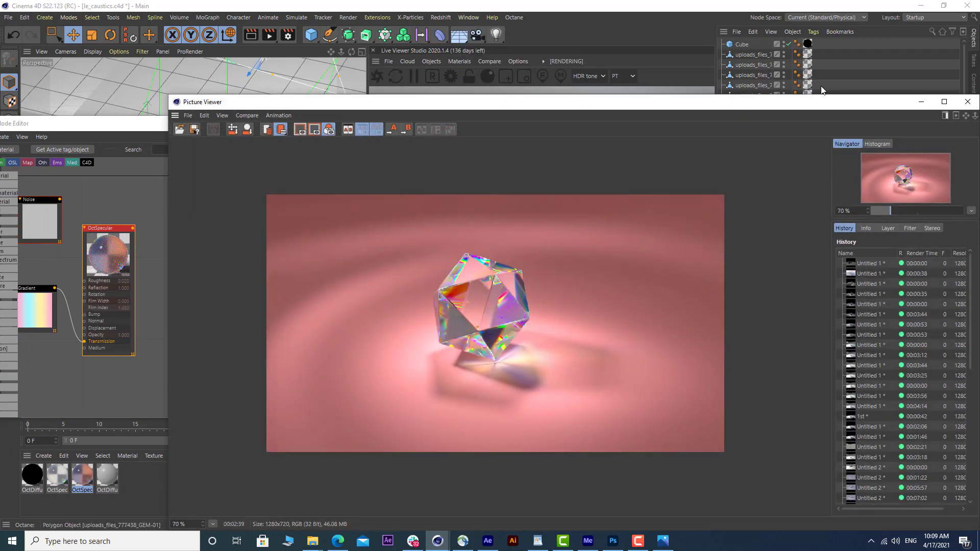
pyautogui.scroll(2, 429, 278)
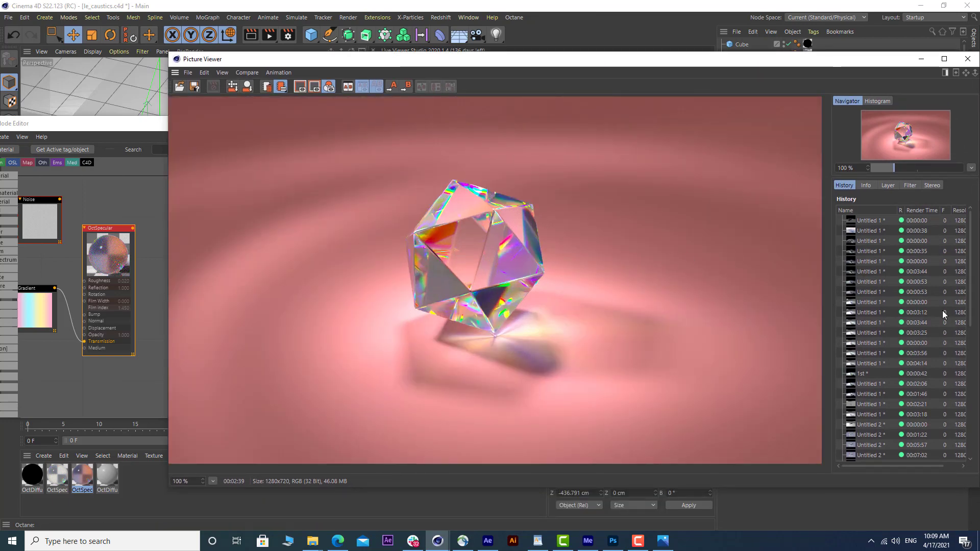
pyautogui.click(869, 383)
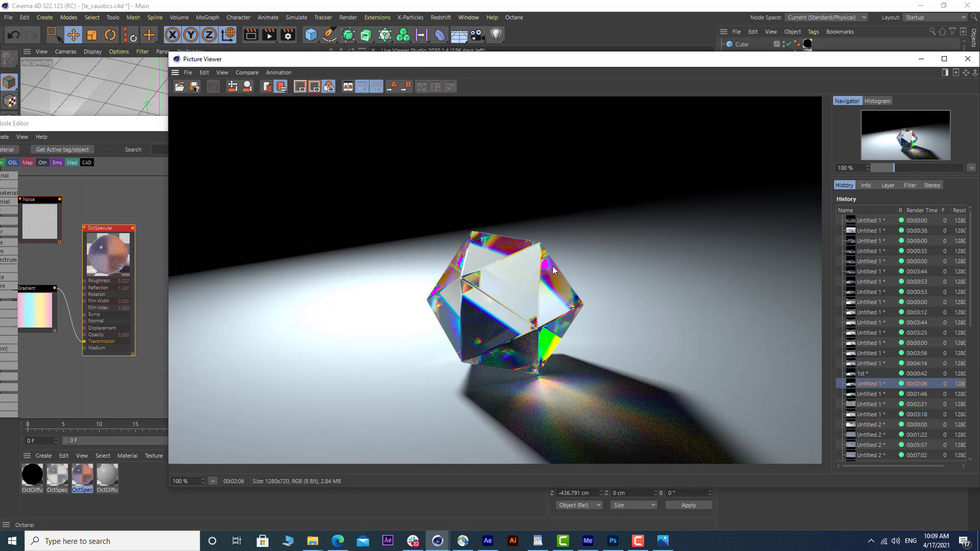
pyautogui.click(874, 404)
pyautogui.click(870, 414)
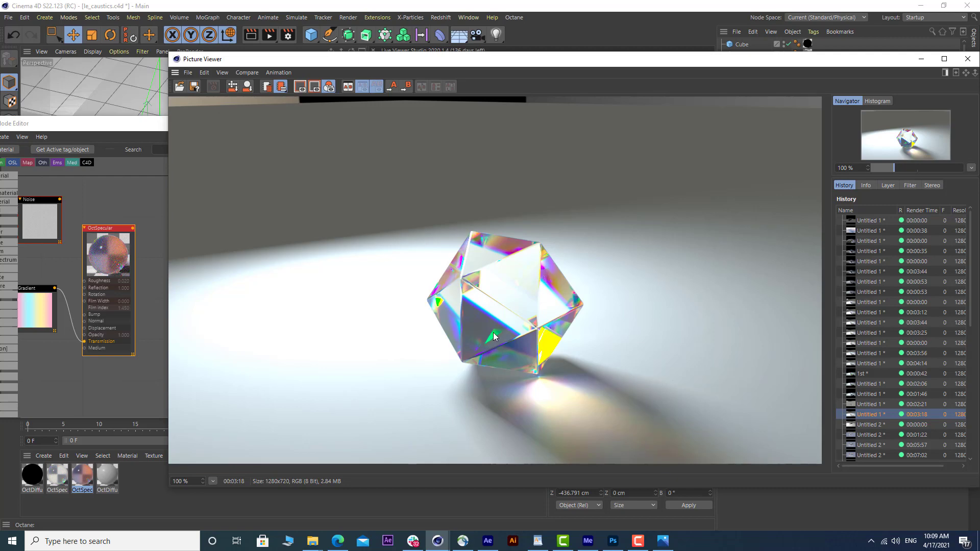
# Step: Close the Picture Viewer, check the OctSpecular material's Roughness settings and close the Node Editor
pyautogui.click(973, 59)
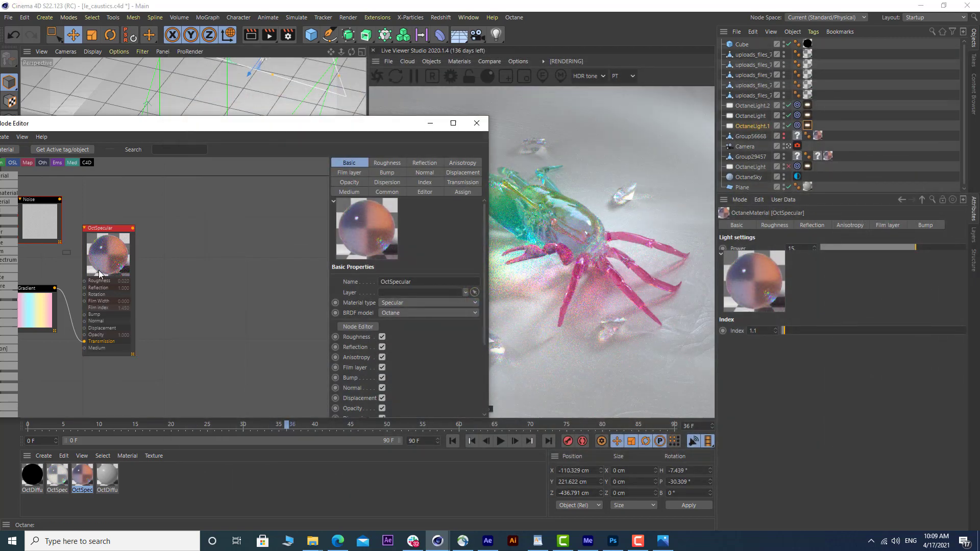
pyautogui.click(398, 162)
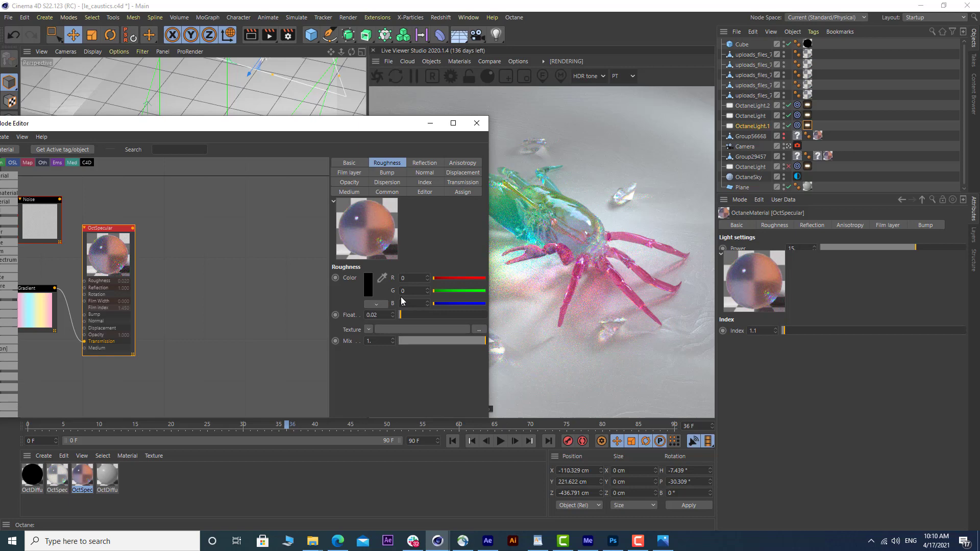
pyautogui.click(476, 123)
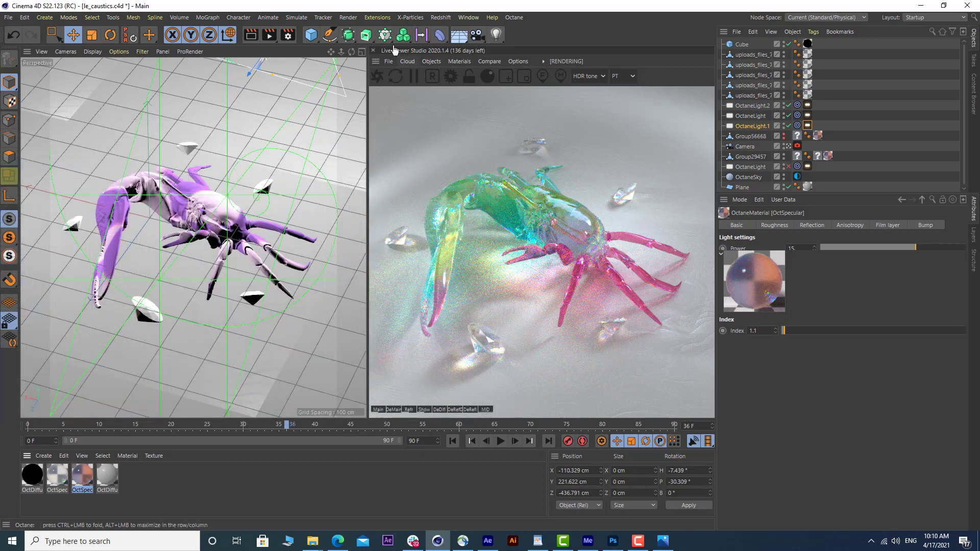
# Step: Open the render settings and examine the Octane beauty, denoiser and info passes enabled for the crab scene
pyautogui.click(289, 35)
pyautogui.scroll(-3, 417, 236)
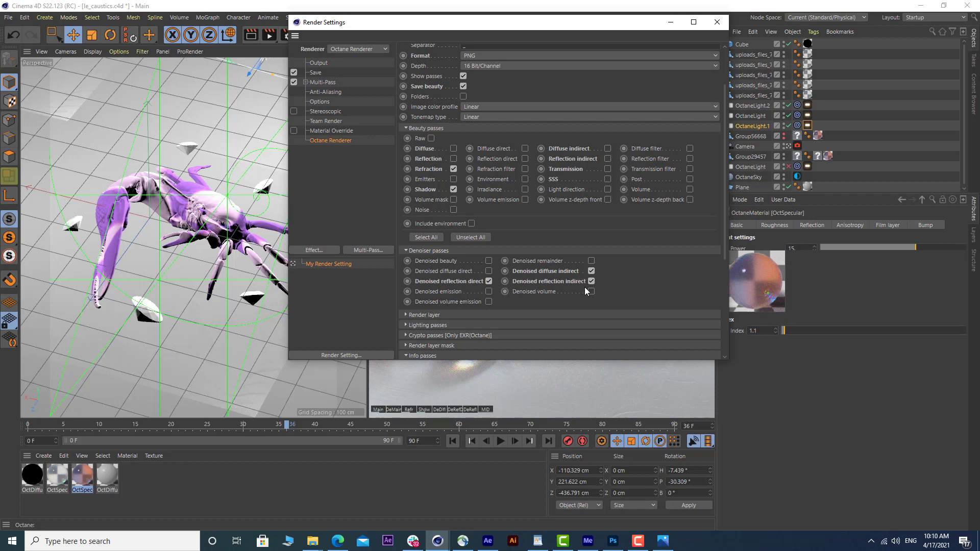
pyautogui.scroll(-4, 445, 319)
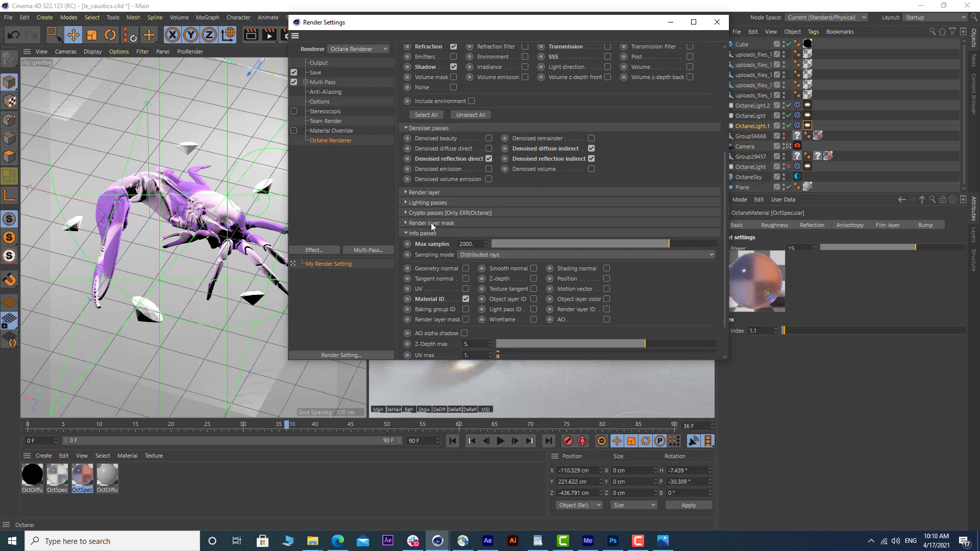
pyautogui.scroll(2, 431, 227)
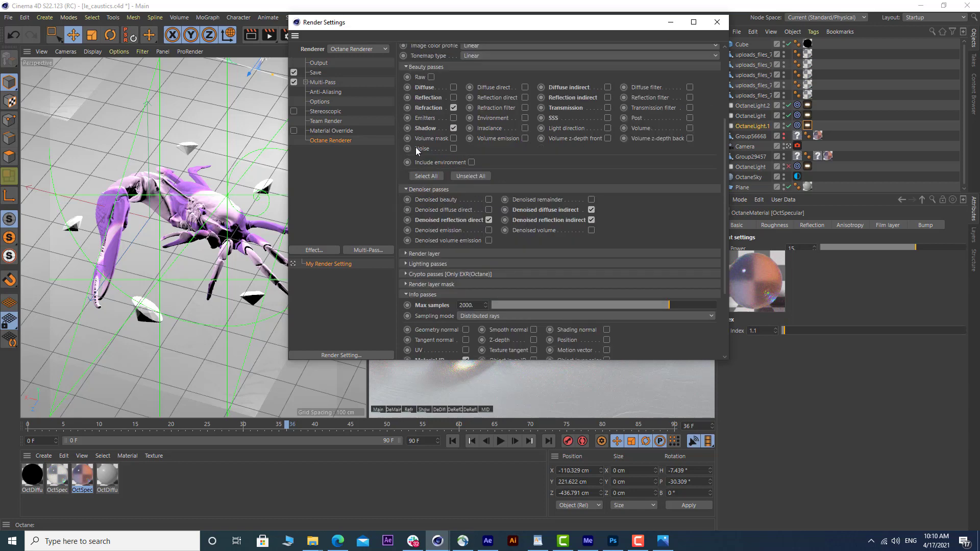
# Step: Switch to After Effects, bring up the Pre-comp 1 crab composition and enlarge the timeline to show all its layers
pyautogui.click(485, 542)
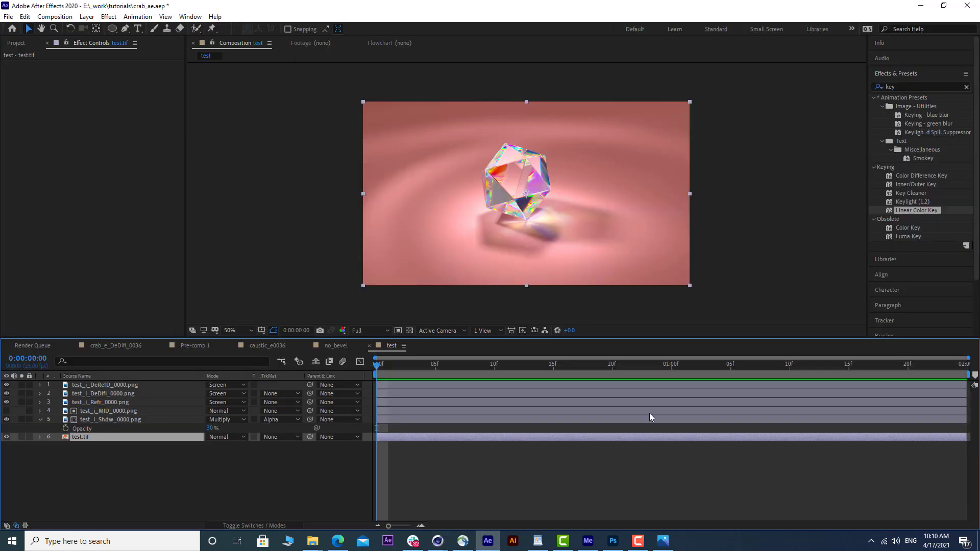
pyautogui.click(261, 347)
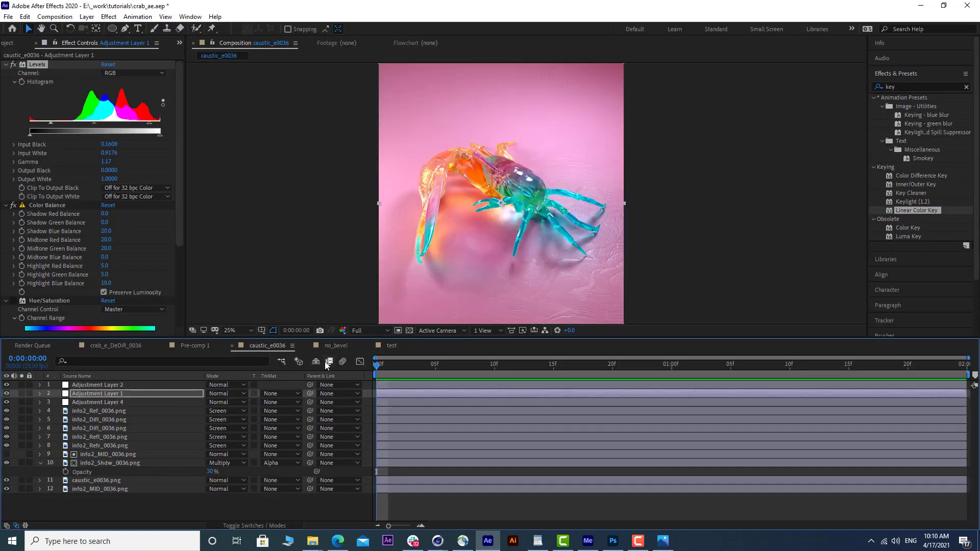
pyautogui.click(204, 345)
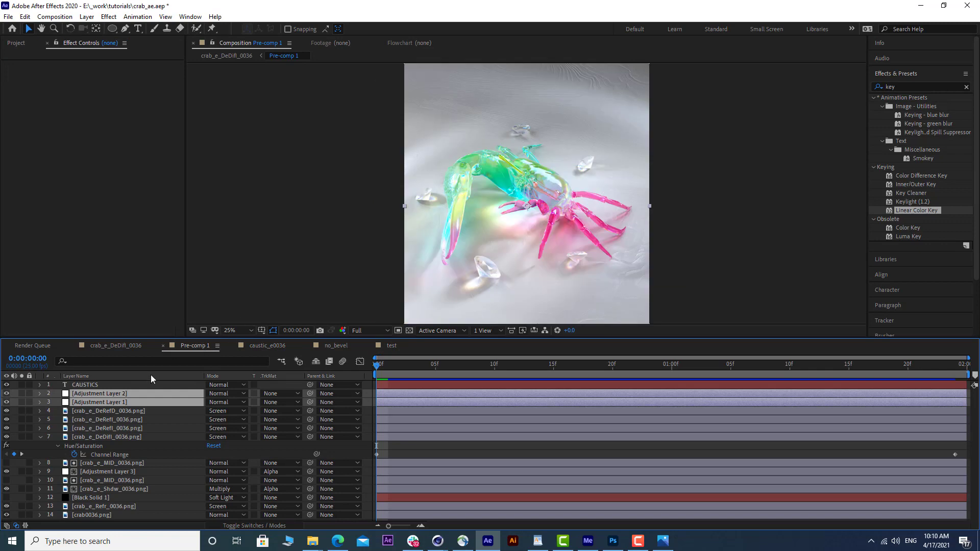
pyautogui.moveTo(178, 336); pyautogui.dragTo(182, 200)
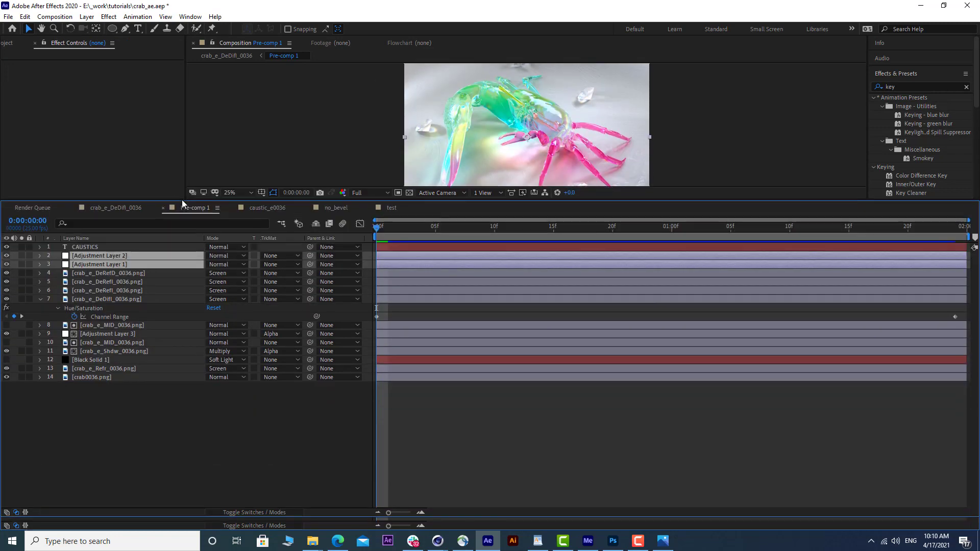
# Step: Solo the crab_e_Shdw_0036.png shadow pass above the crab0036.png base layer and inspect it with and without the transparency grid
pyautogui.click(91, 378)
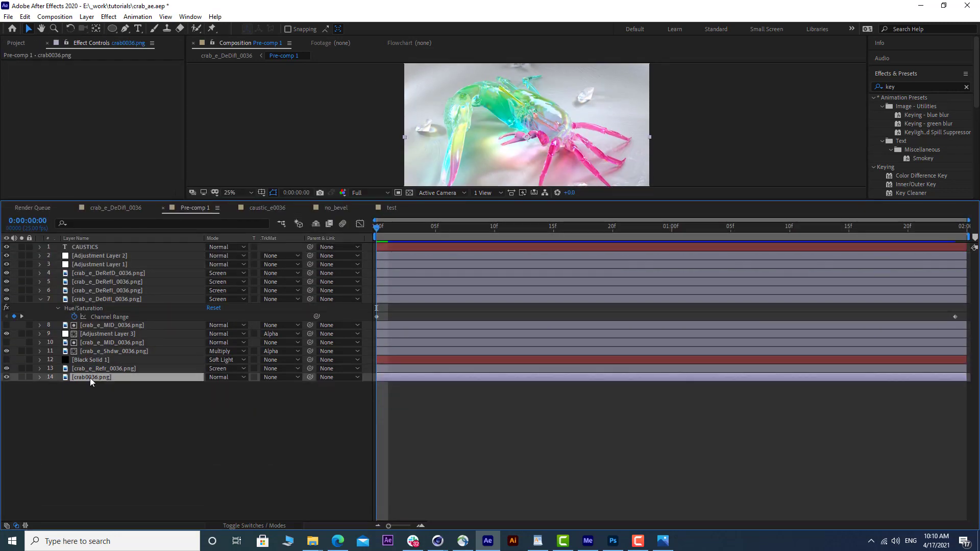
pyautogui.click(100, 351)
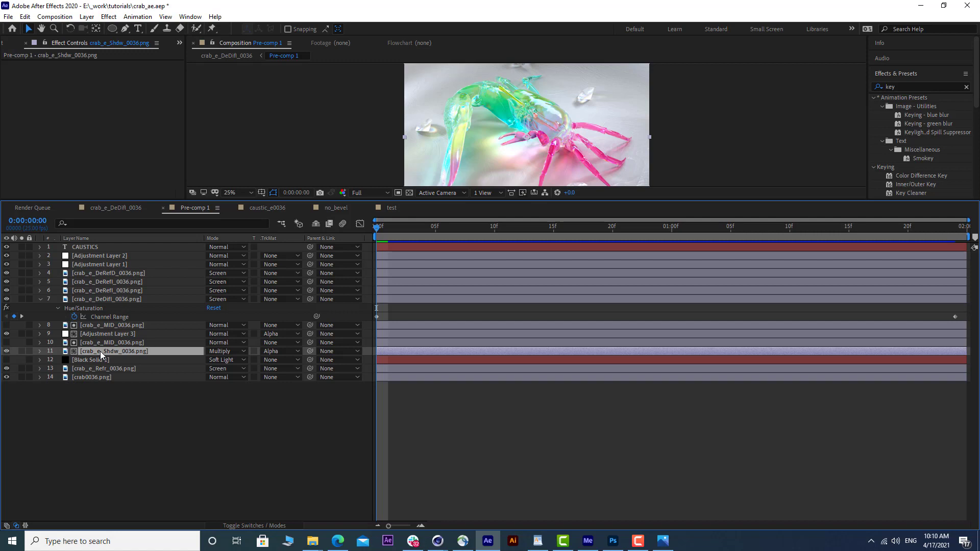
pyautogui.click(22, 351)
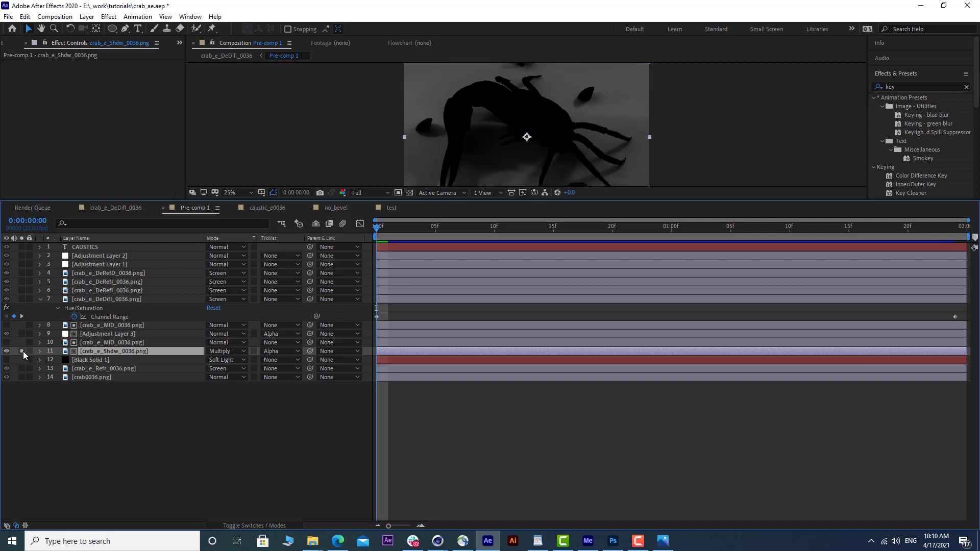
pyautogui.click(410, 192)
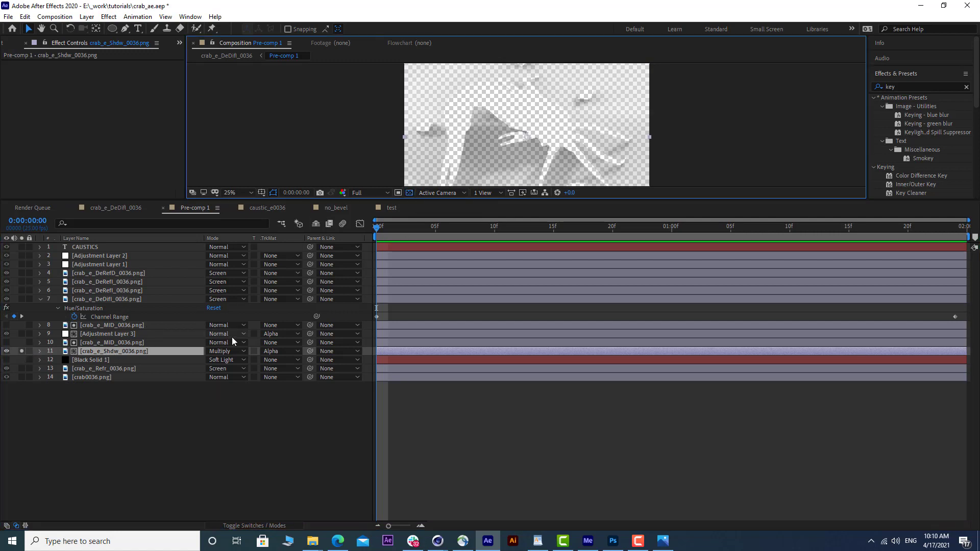
pyautogui.click(409, 193)
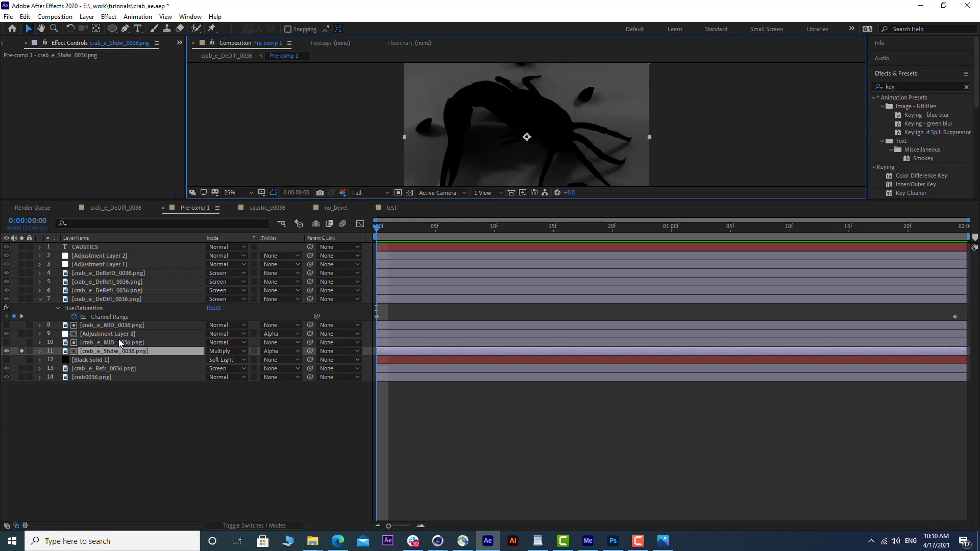
# Step: Go through the material ID matte and the denoised diffuse and reflection pass layers, and turn off the shadow layer's solo
pyautogui.click(106, 326)
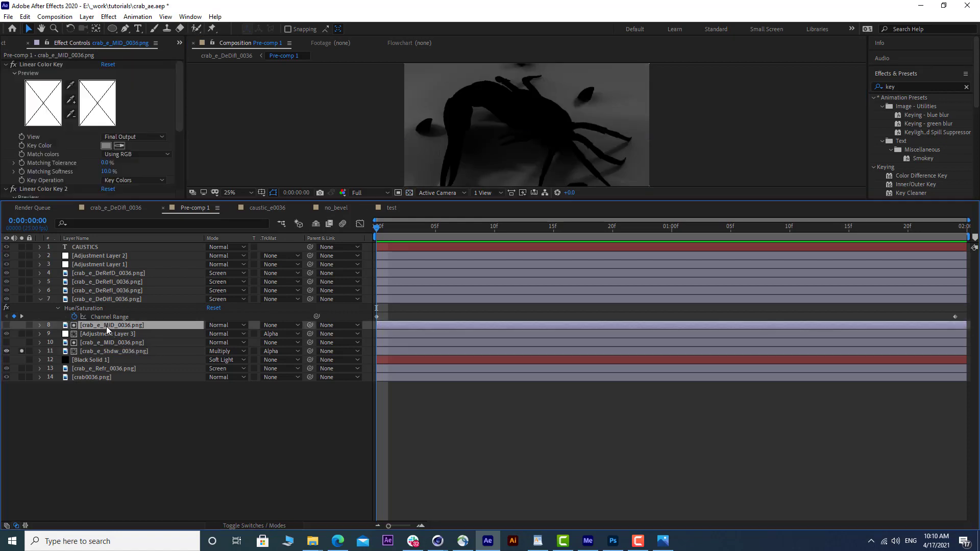
pyautogui.click(100, 301)
pyautogui.click(102, 291)
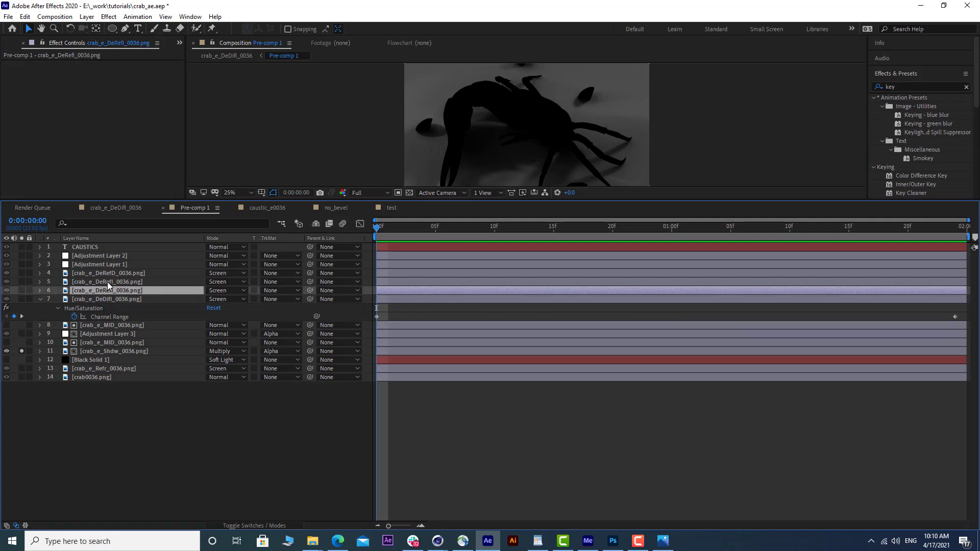
pyautogui.click(108, 282)
pyautogui.click(109, 274)
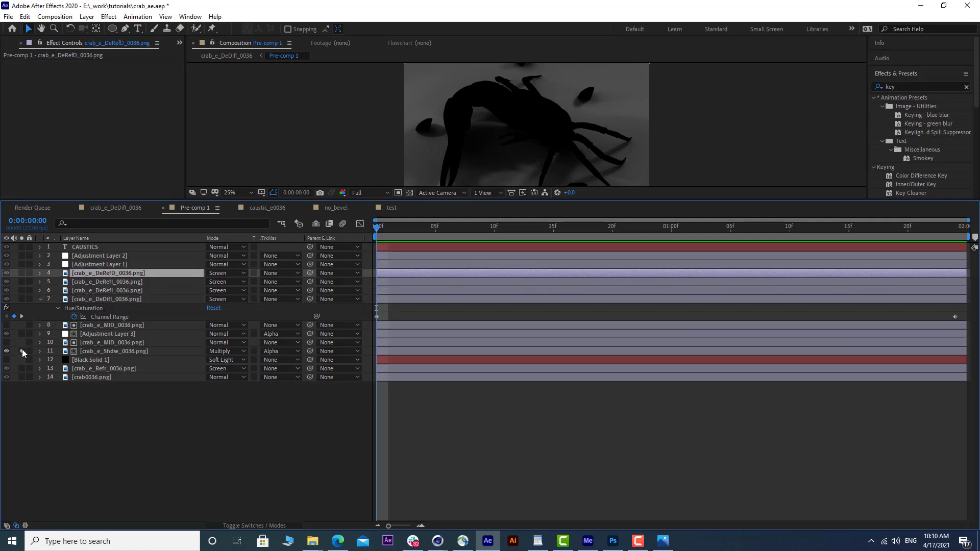
pyautogui.click(21, 351)
# Step: Enlarge the composition preview and examine the effects on Adjustment Layer 2 and Adjustment Layer 1
pyautogui.click(97, 257)
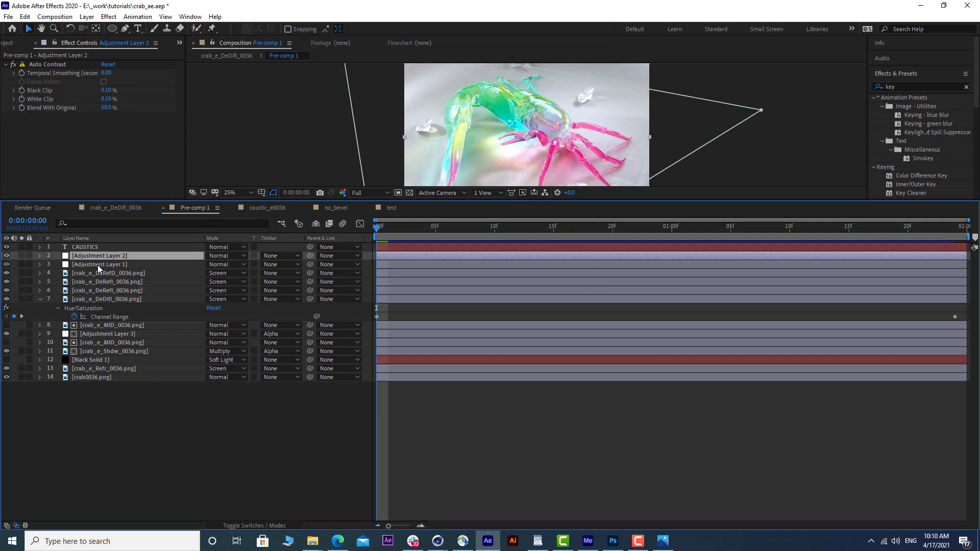
pyautogui.keyDown('shift'); pyautogui.click(97, 265); pyautogui.keyUp('shift')
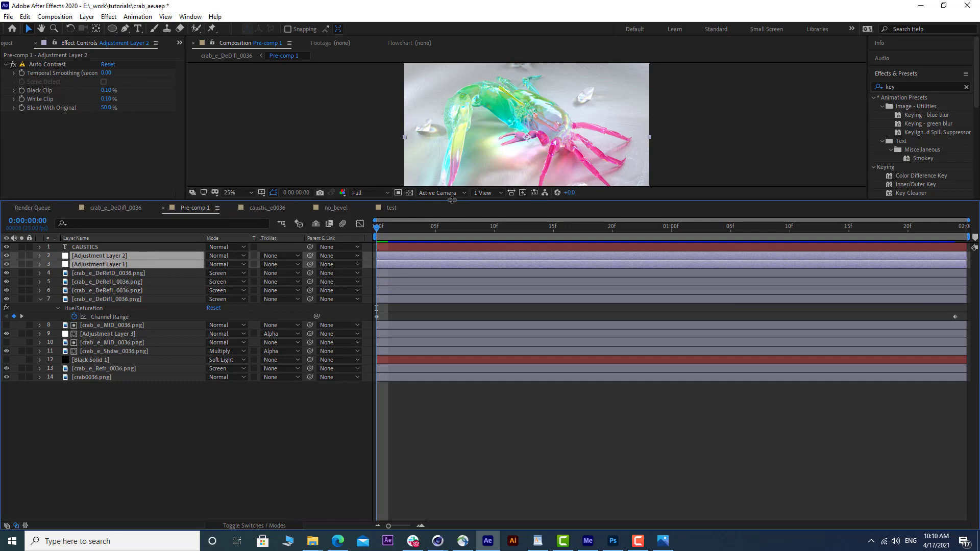
pyautogui.moveTo(452, 200); pyautogui.dragTo(452, 299)
pyautogui.click(78, 500)
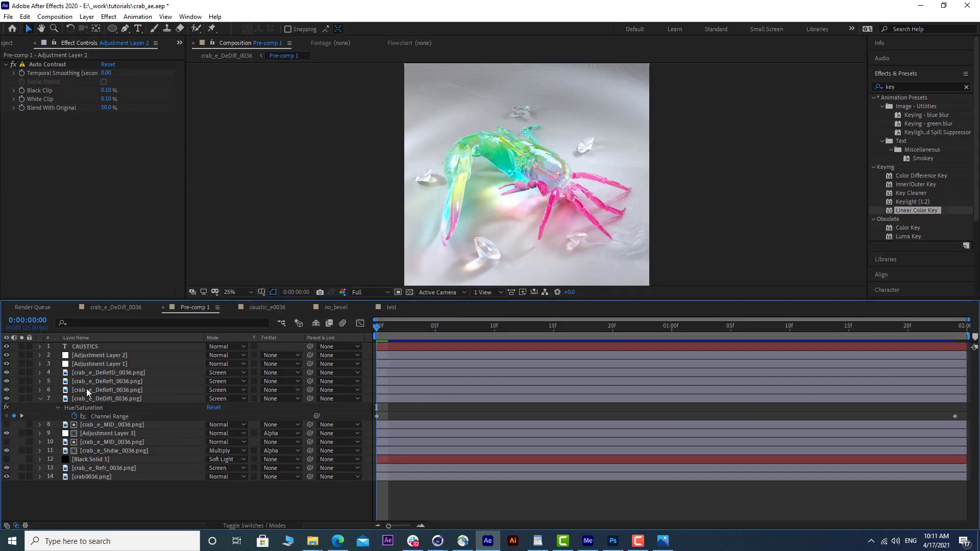
pyautogui.click(98, 364)
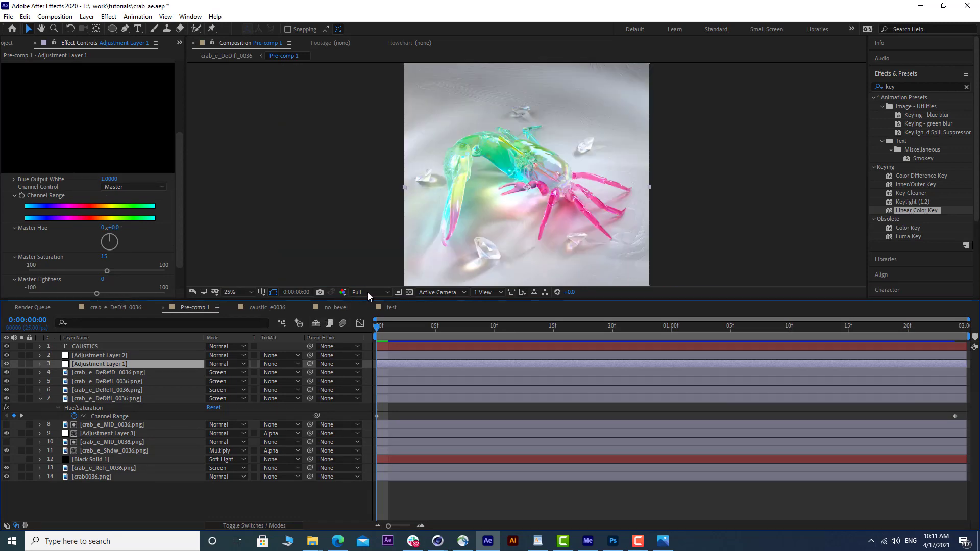
# Step: Bring up the caustic_e0036 composition, select Adjustment Layer 1 and hide Adjustment Layer 2
pyautogui.click(282, 307)
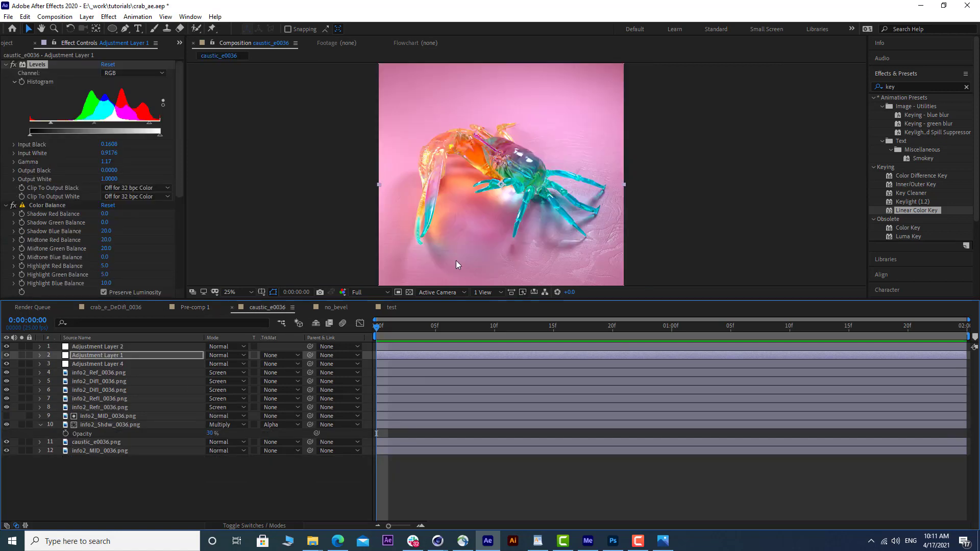
pyautogui.click(141, 355)
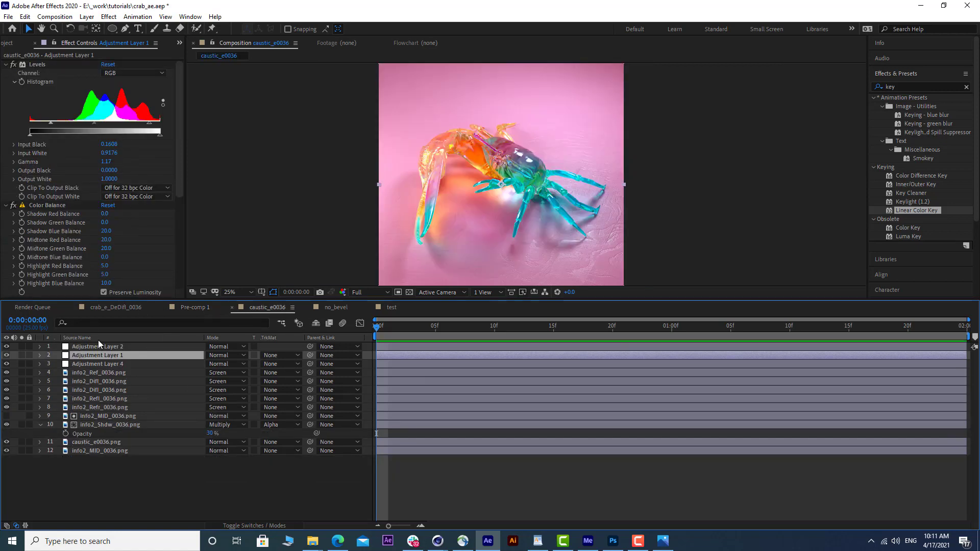
pyautogui.click(7, 347)
# Step: Switch back to Cinema 4D and close the render settings
pyautogui.moveTo(492, 543)
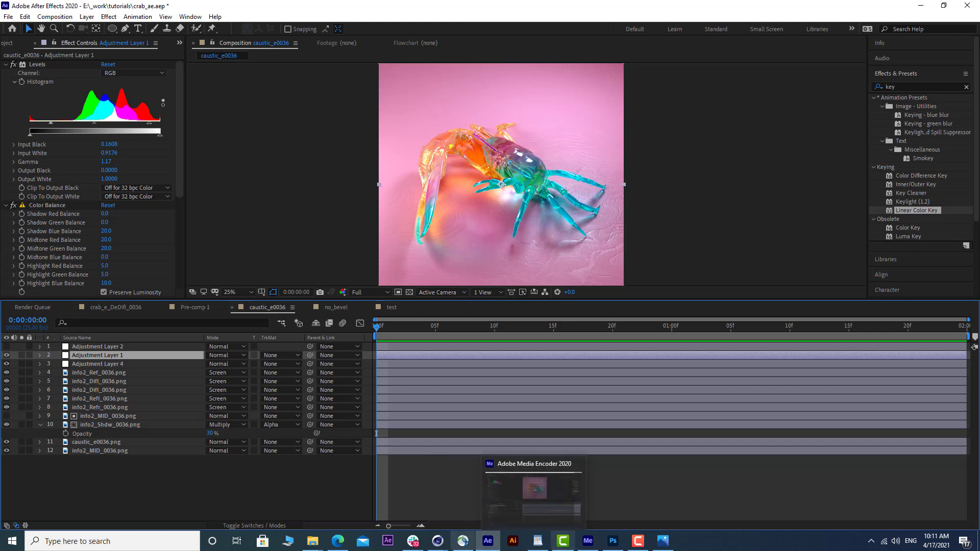
pyautogui.click(486, 509)
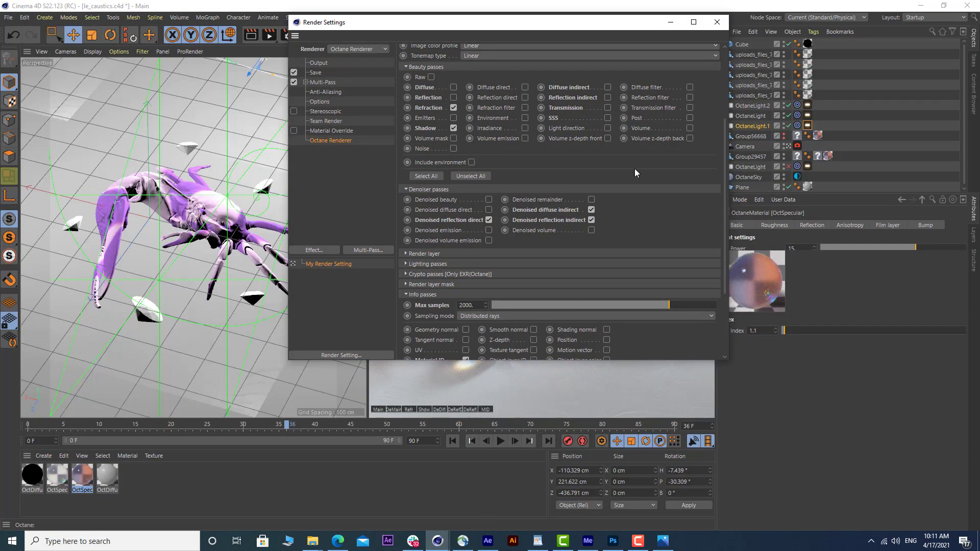
pyautogui.click(716, 22)
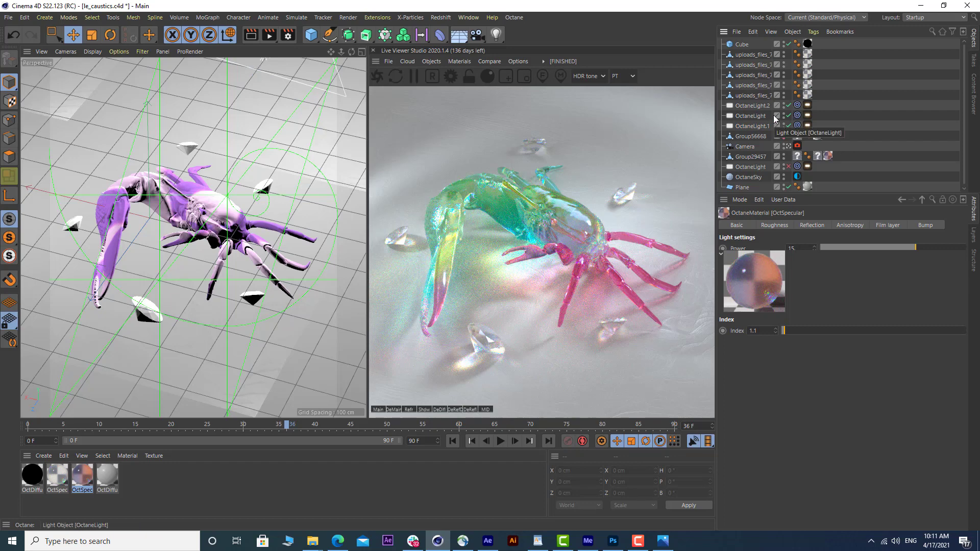
pyautogui.click(431, 61)
pyautogui.moveTo(472, 108)
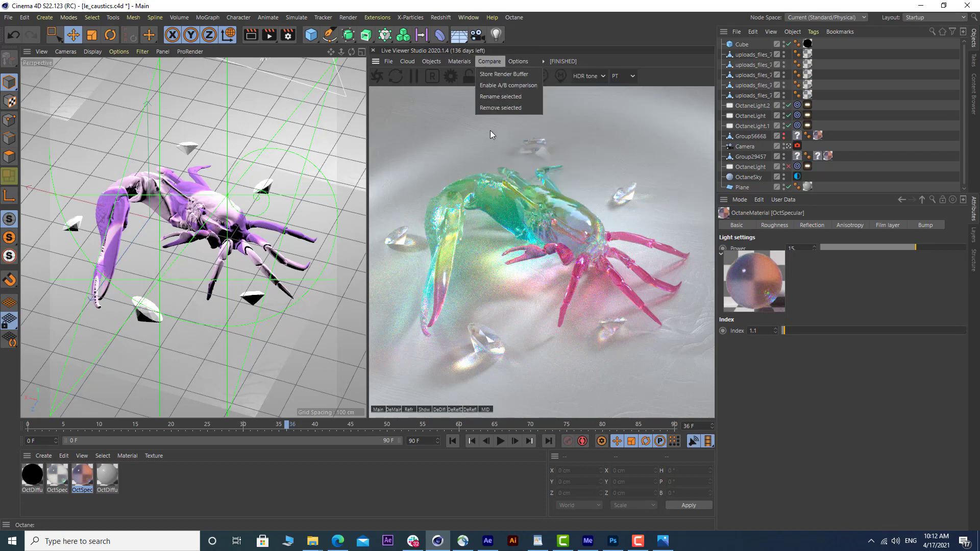
# Step: Review the kernel types and the Pathtracing values in the Octane settings, and close the settings with Pathtracing kept
pyautogui.click(430, 3)
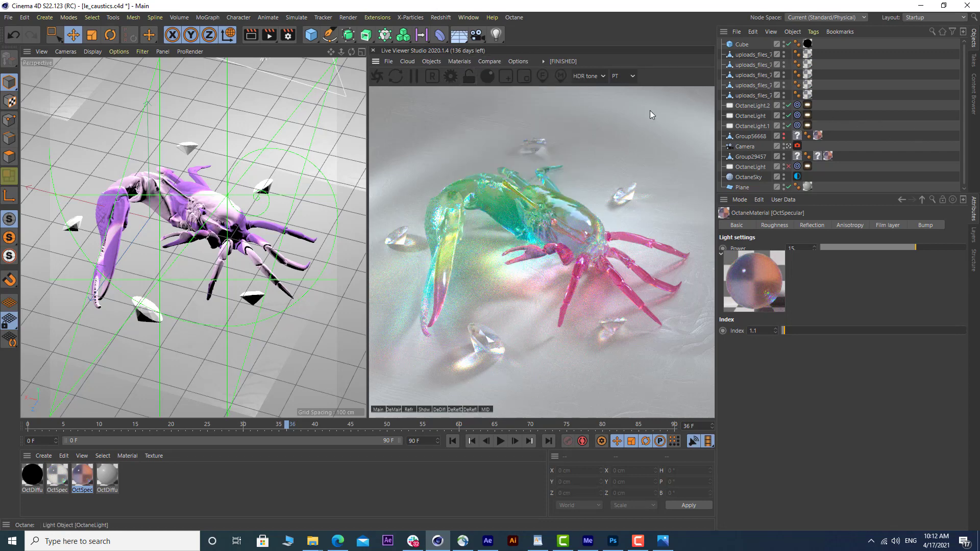
pyautogui.click(457, 77)
pyautogui.click(19, 47)
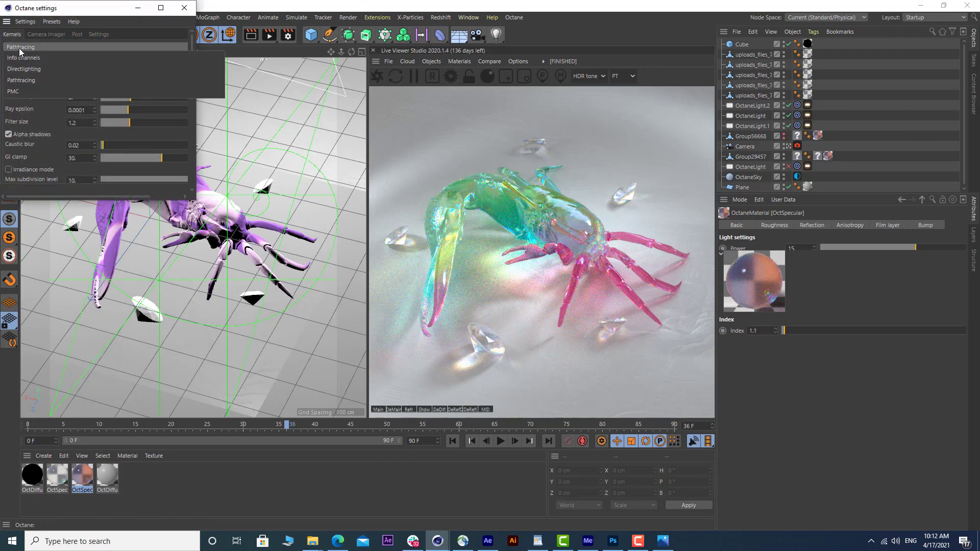
pyautogui.click(30, 94)
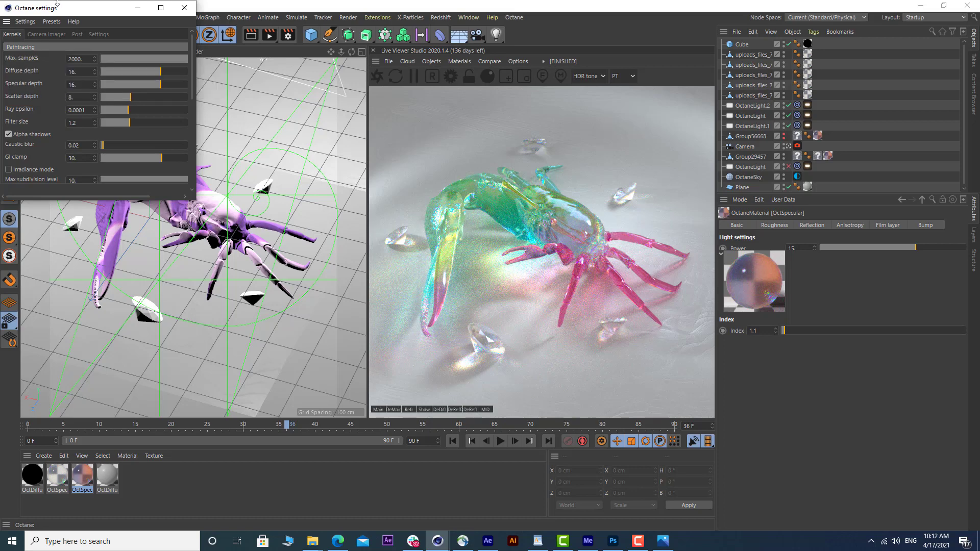
pyautogui.click(185, 7)
# Step: Bring up the Octane render pass settings, and switch to After Effects to view the no_bevel composition
pyautogui.hotkey('ctrl', 'b')
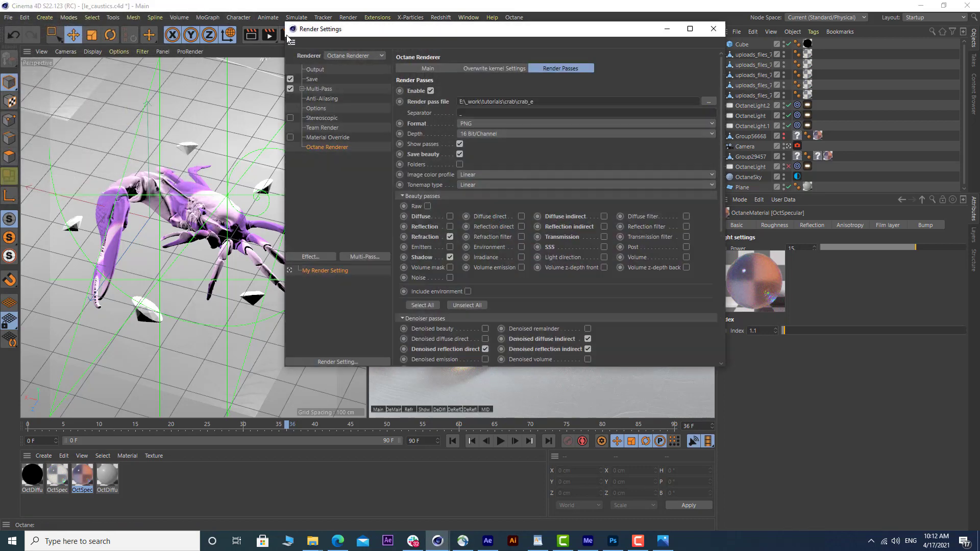
pyautogui.click(488, 541)
pyautogui.click(335, 308)
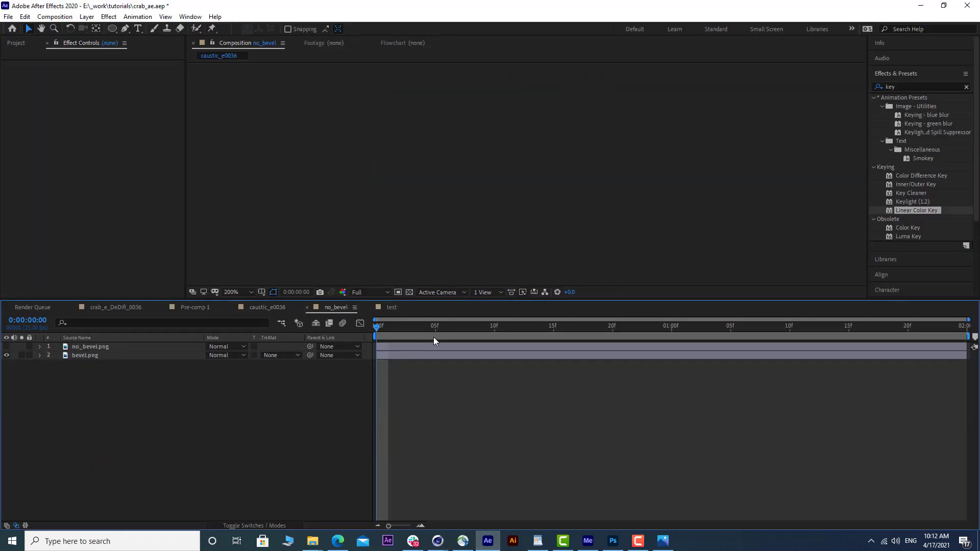
pyautogui.click(638, 542)
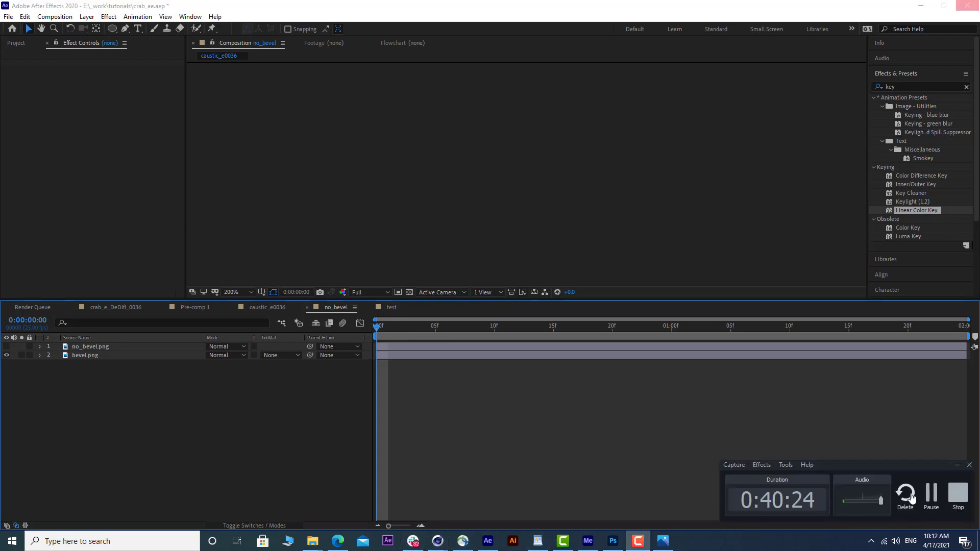